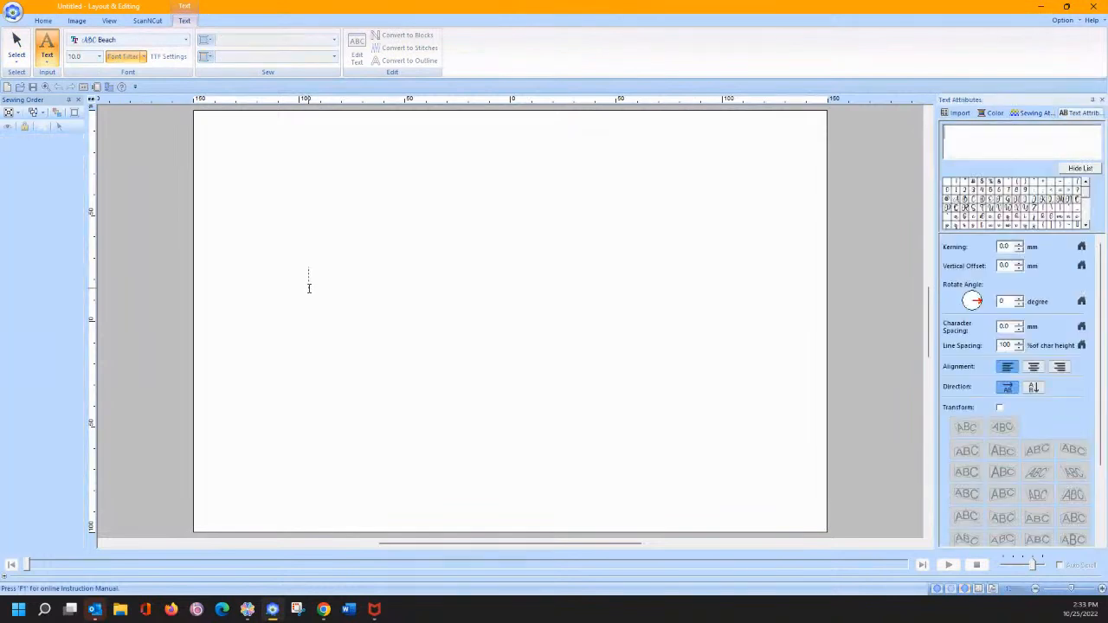
# Place the name in the Beach font and enlarge it to about 197 × 94.7 mm.
pyautogui.click(402, 219)
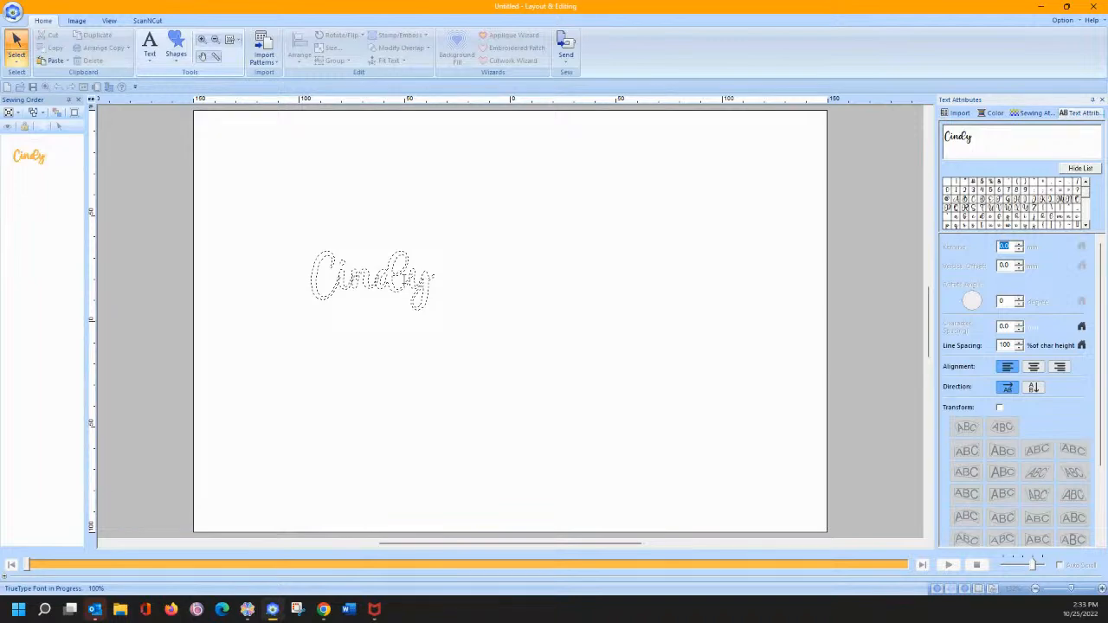
pyautogui.moveTo(324, 339); pyautogui.dragTo(351, 263)
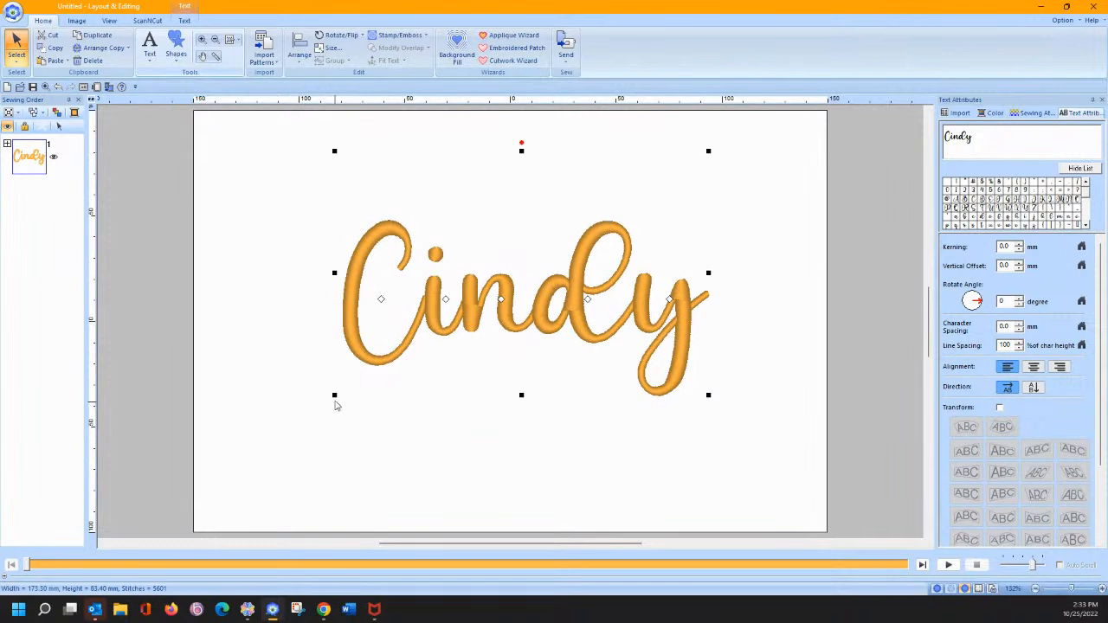
pyautogui.moveTo(334, 395); pyautogui.dragTo(240, 376)
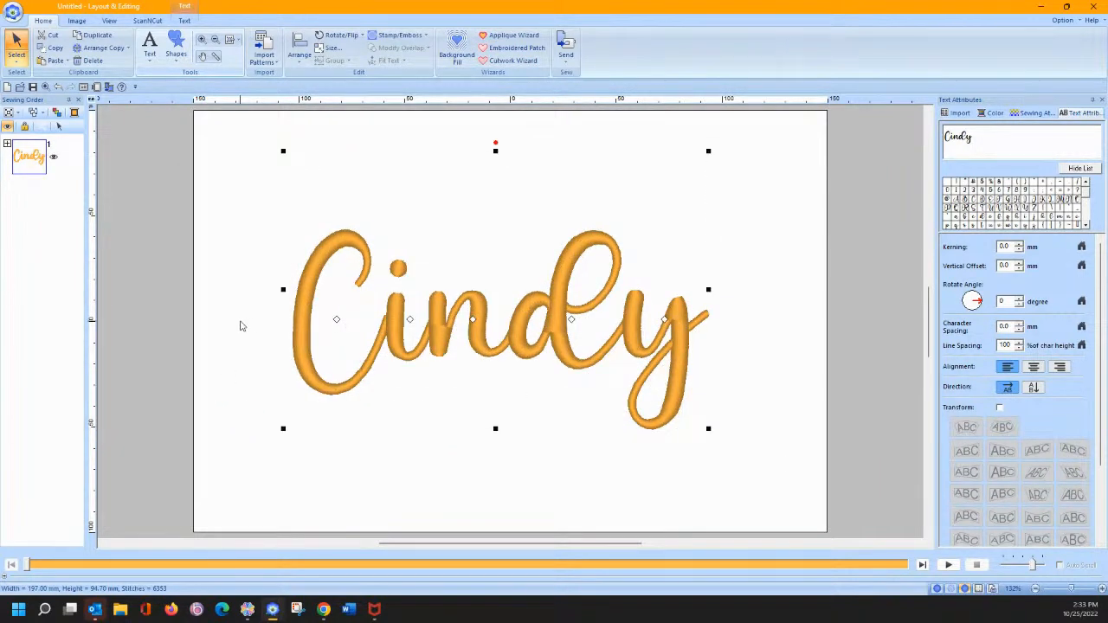
# Measure the width of the first letter's thick outer stroke.
pyautogui.click(216, 56)
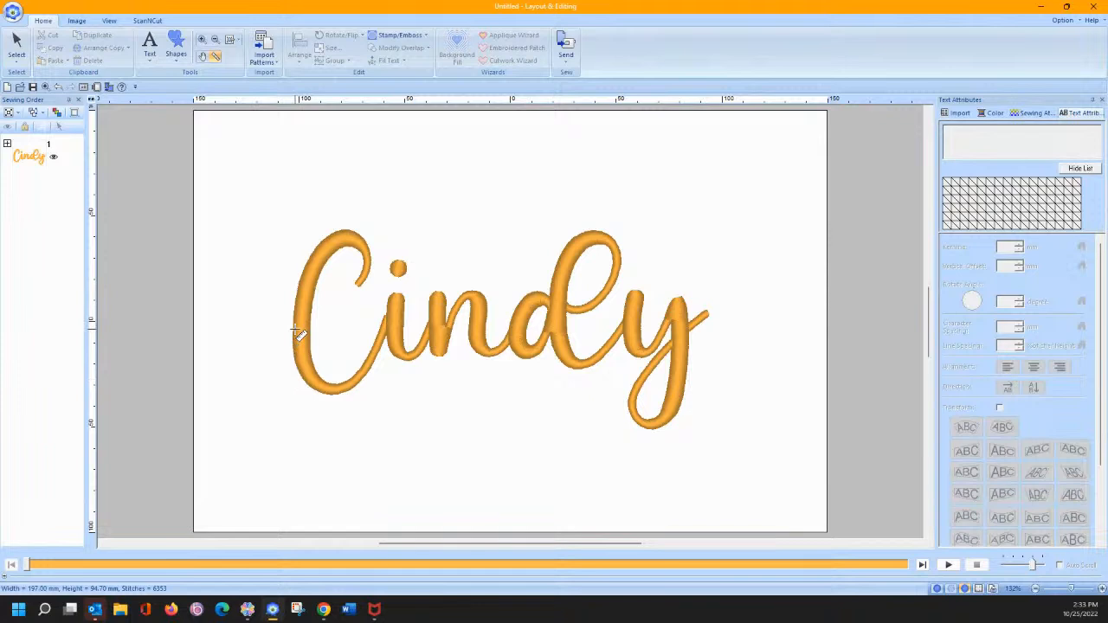
pyautogui.moveTo(292, 330); pyautogui.dragTo(308, 330)
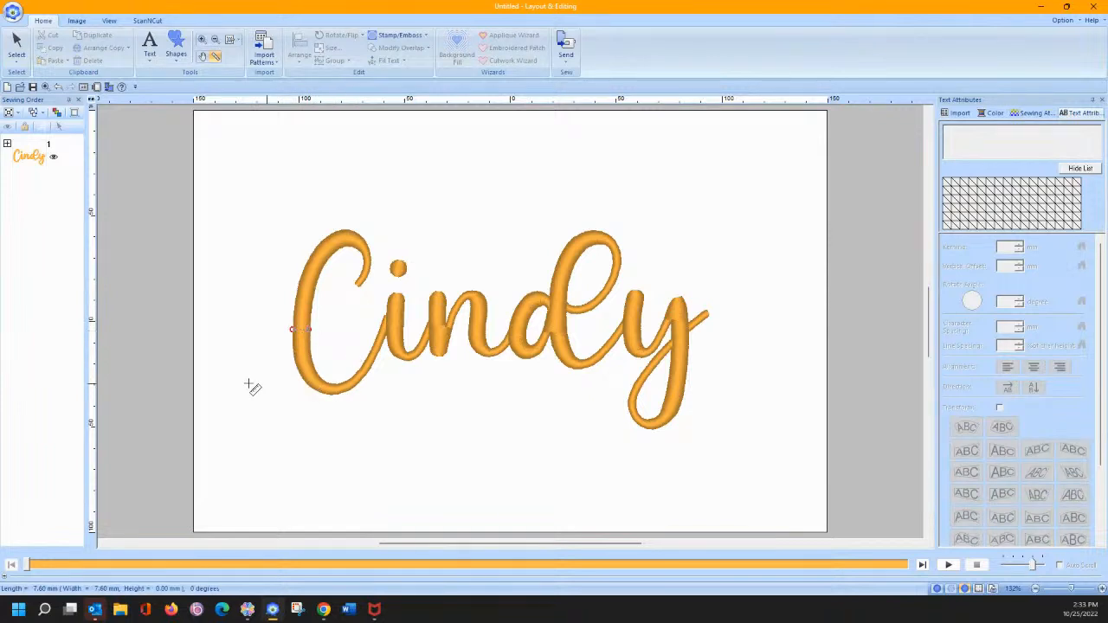
pyautogui.click(15, 45)
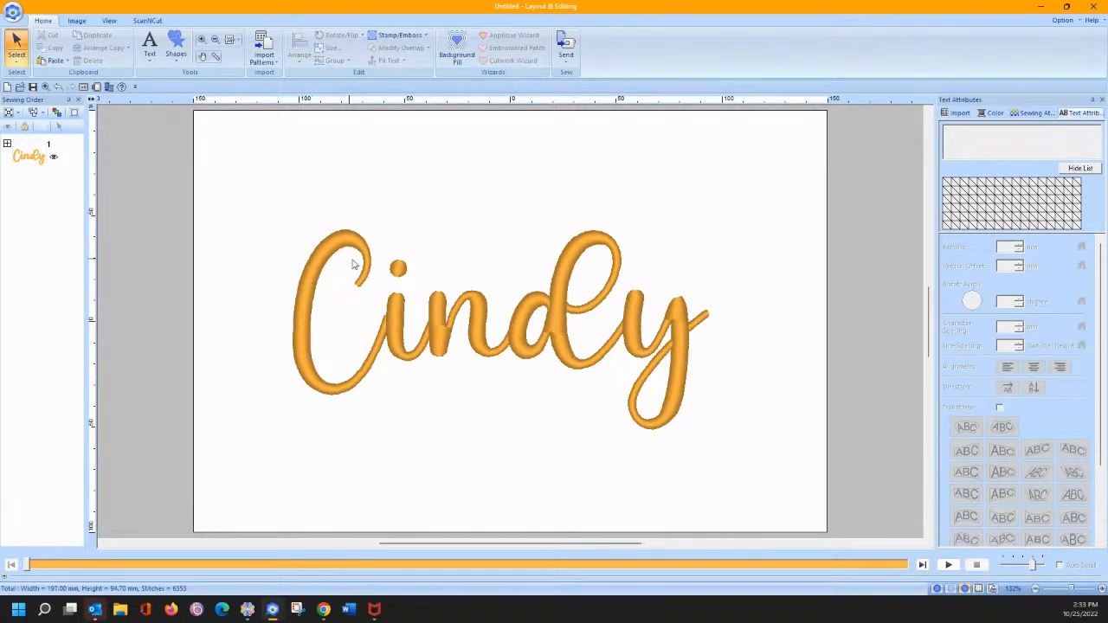
# Measure the stroke widths of the fourth letter's stem, the third letter's first stem, the last letter's stem and the fourth letter's upper loop.
pyautogui.click(215, 56)
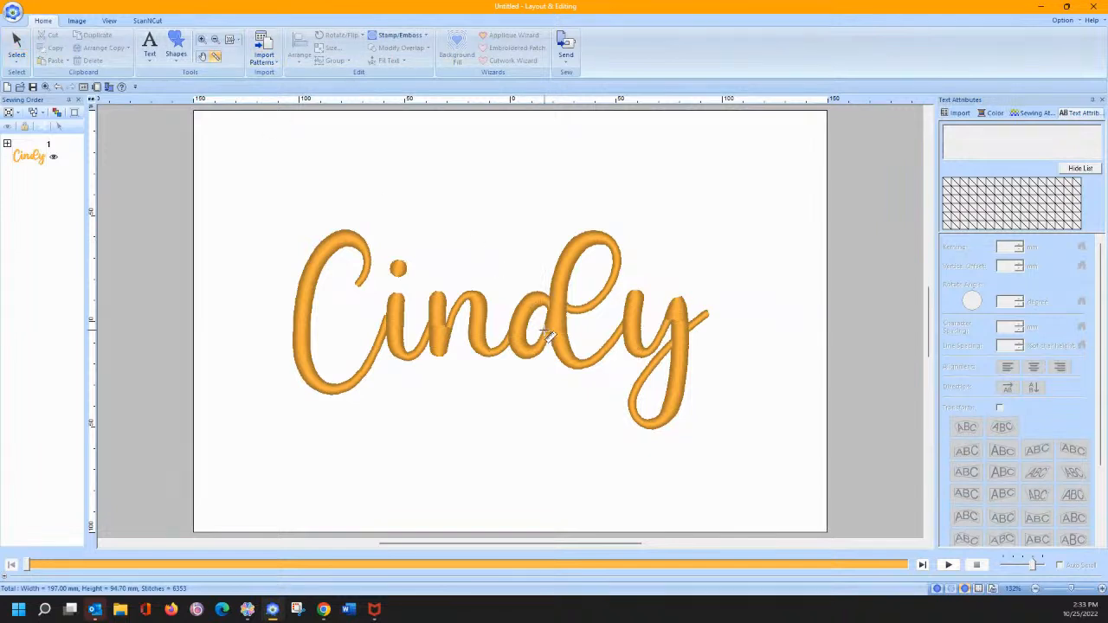
pyautogui.moveTo(541, 332); pyautogui.dragTo(567, 331)
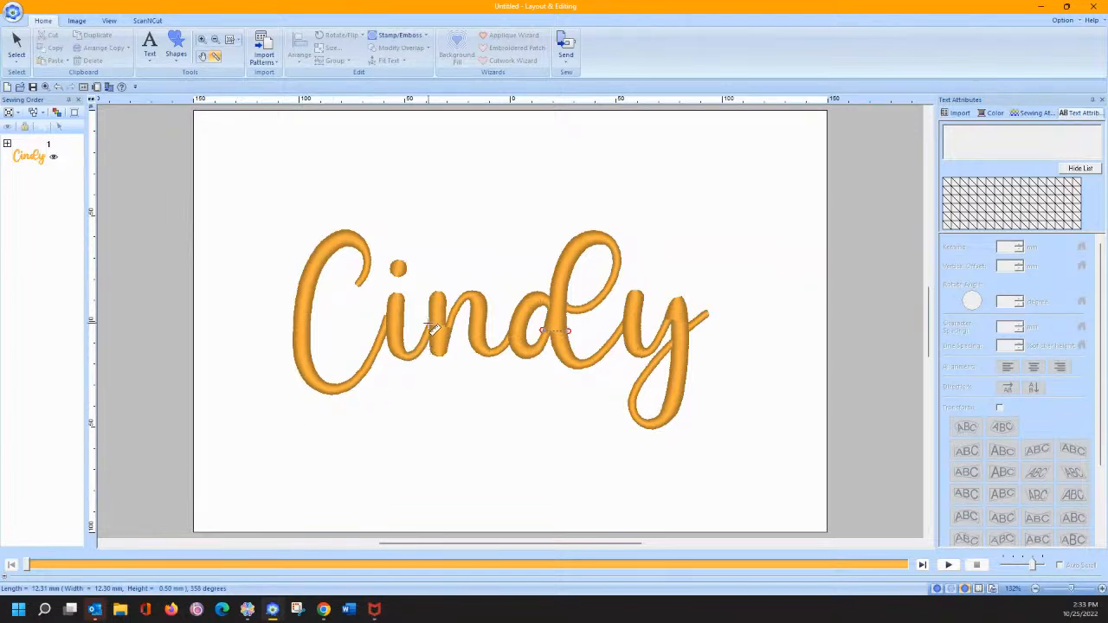
pyautogui.moveTo(427, 326); pyautogui.dragTo(454, 331)
pyautogui.moveTo(663, 319); pyautogui.dragTo(693, 323)
pyautogui.moveTo(564, 245); pyautogui.dragTo(581, 257)
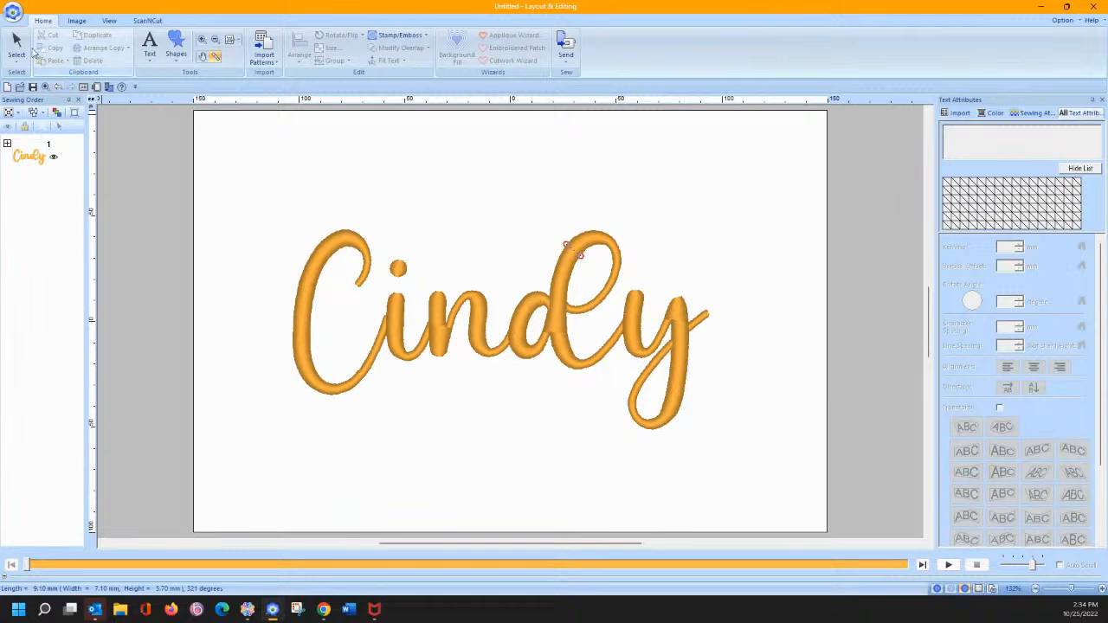
pyautogui.click(15, 47)
# Draw an open running-stitch curve along the centre of the first letter's thick stroke, from its upper tip to its base.
pyautogui.click(350, 240)
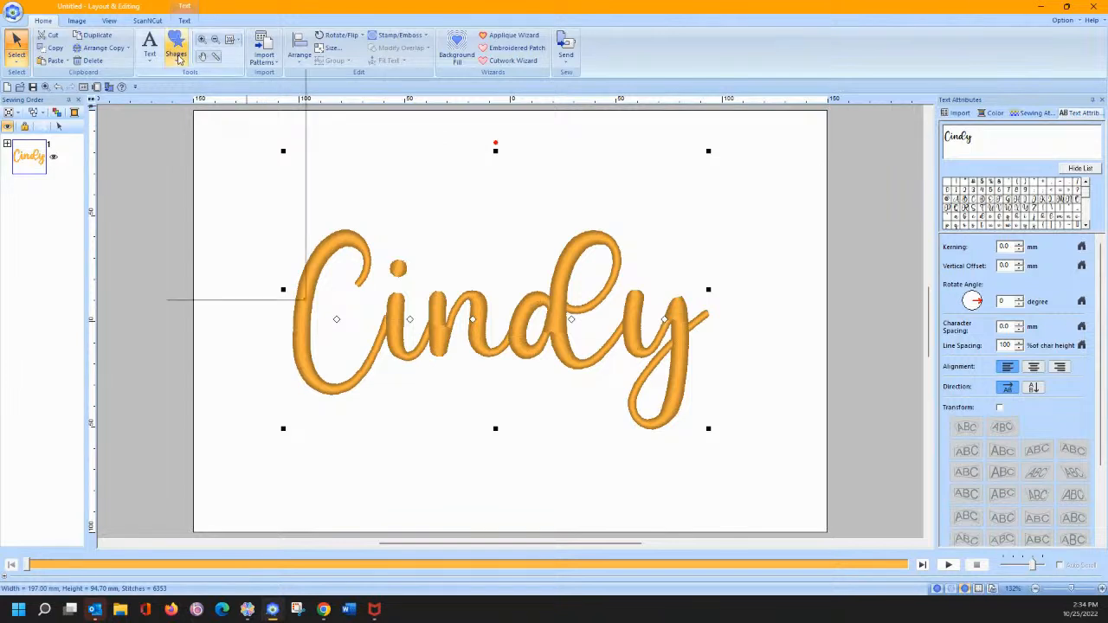
pyautogui.click(177, 53)
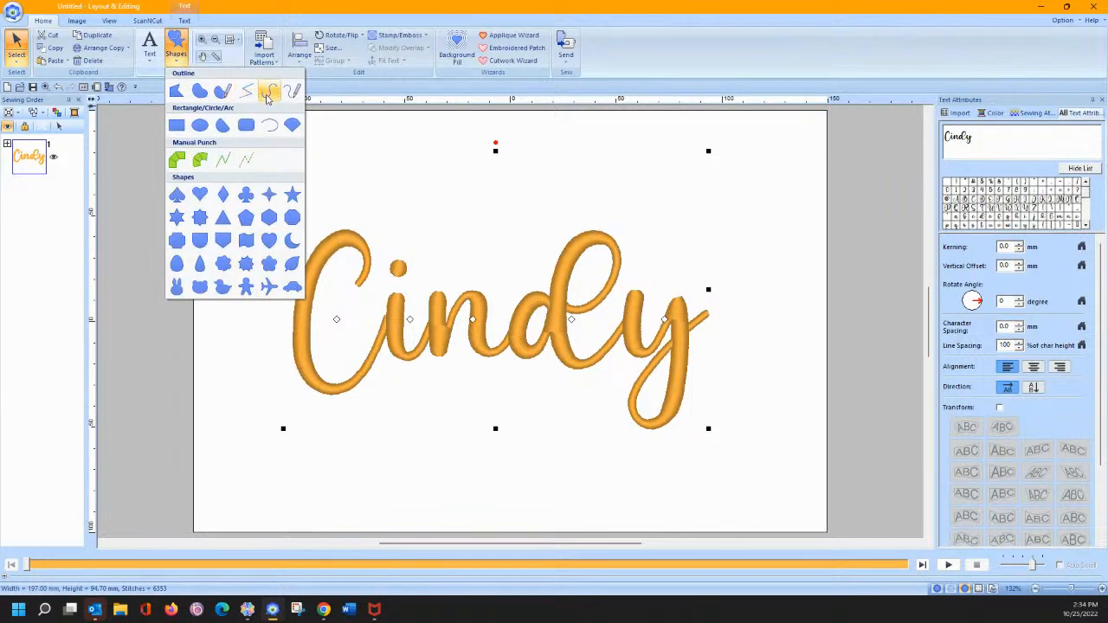
pyautogui.click(269, 92)
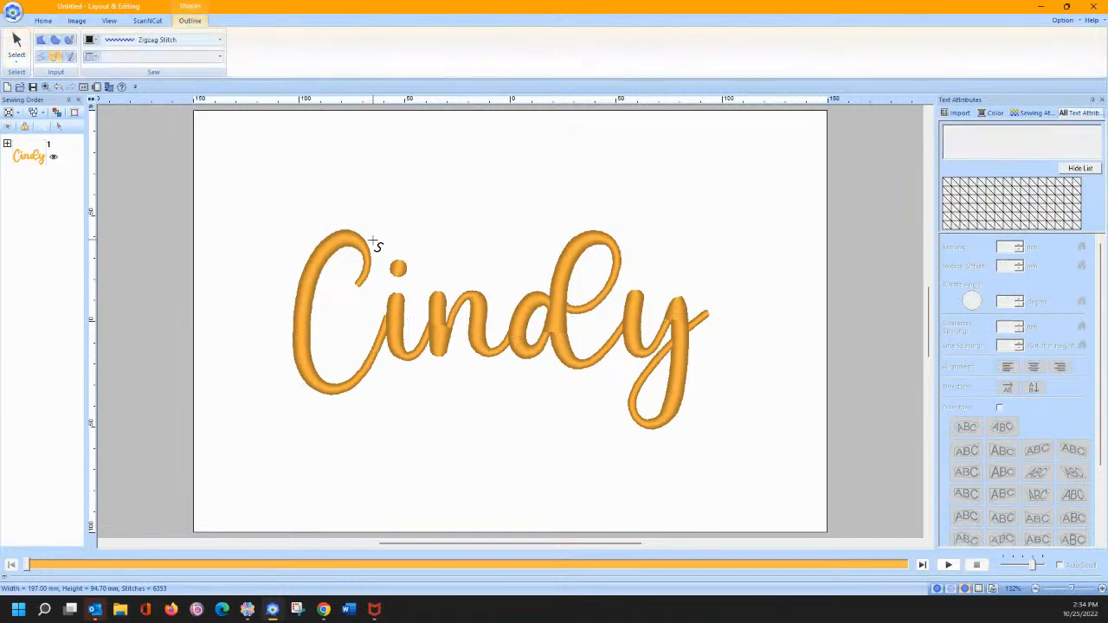
pyautogui.click(178, 42)
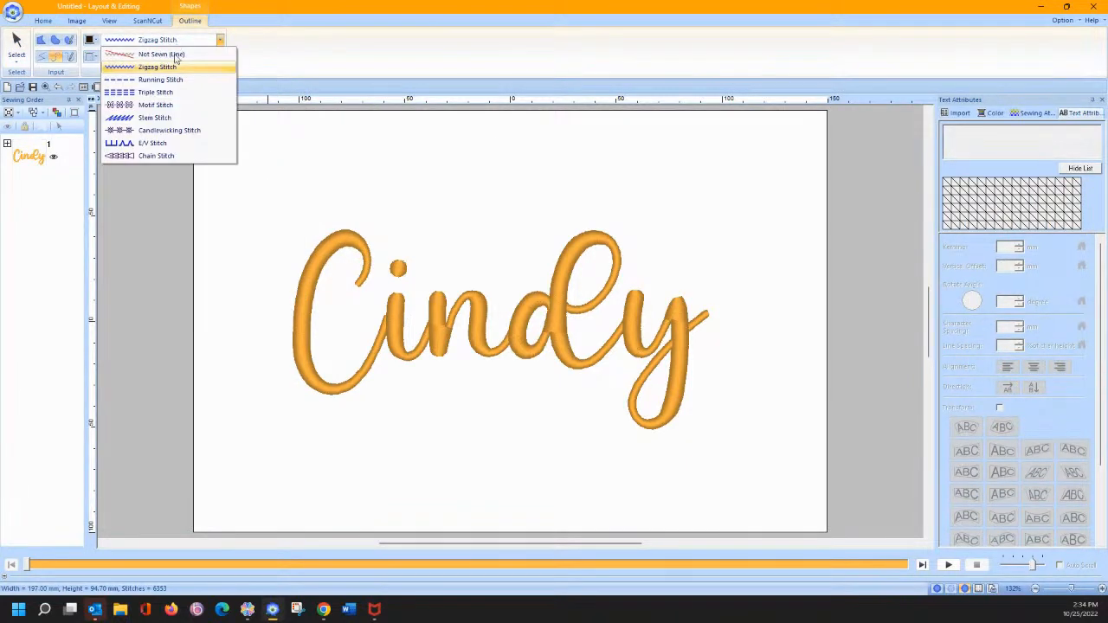
pyautogui.click(160, 80)
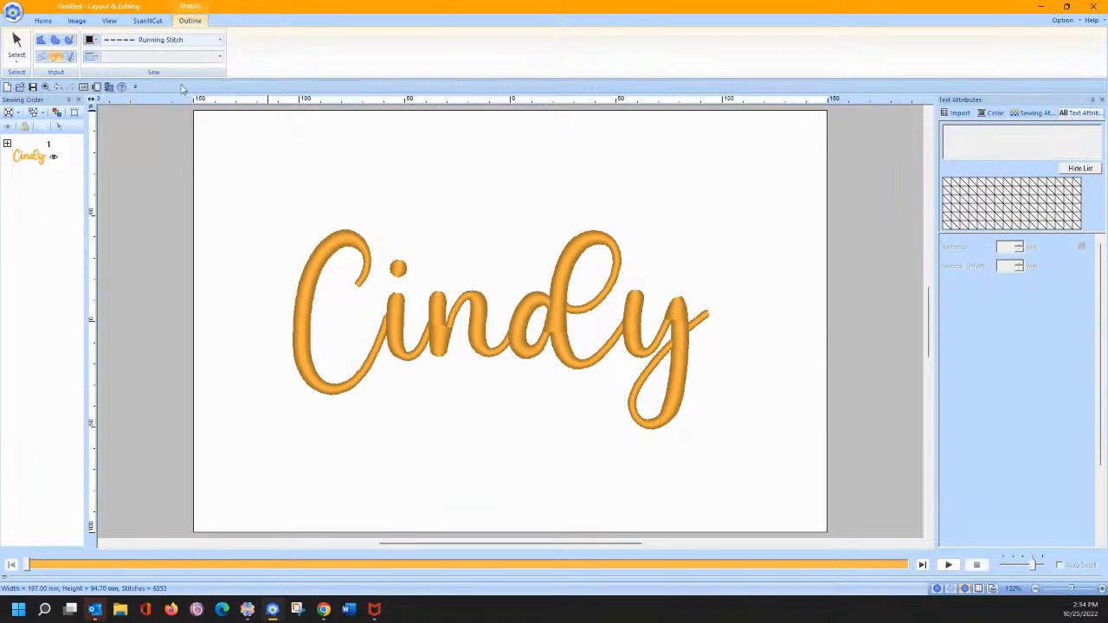
pyautogui.click(368, 254)
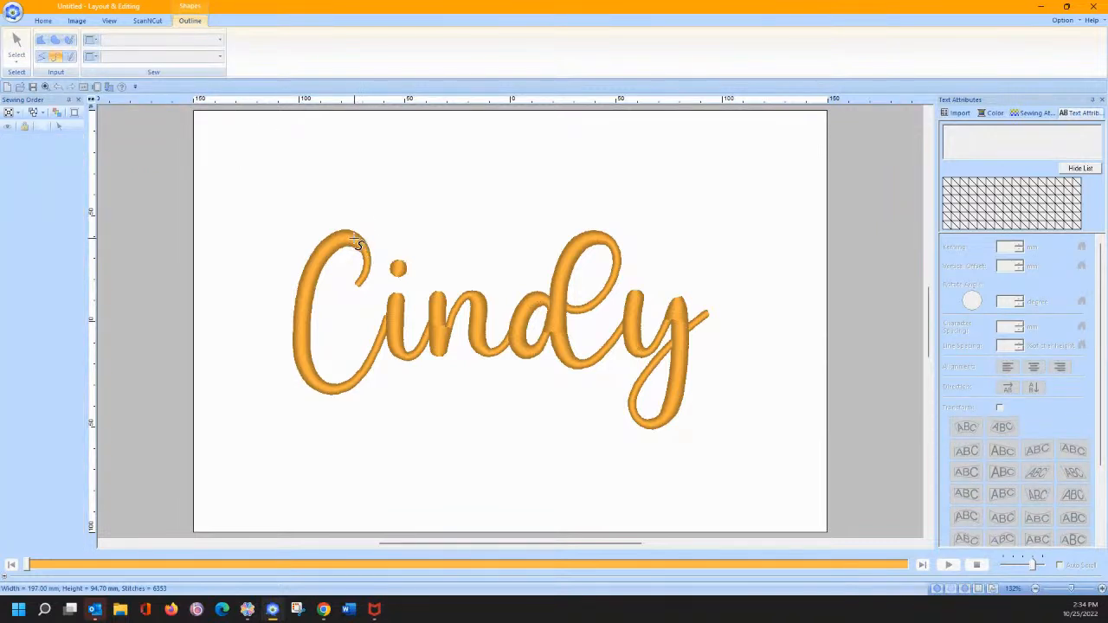
pyautogui.click(347, 236)
pyautogui.click(315, 266)
pyautogui.click(301, 317)
pyautogui.doubleClick(342, 394)
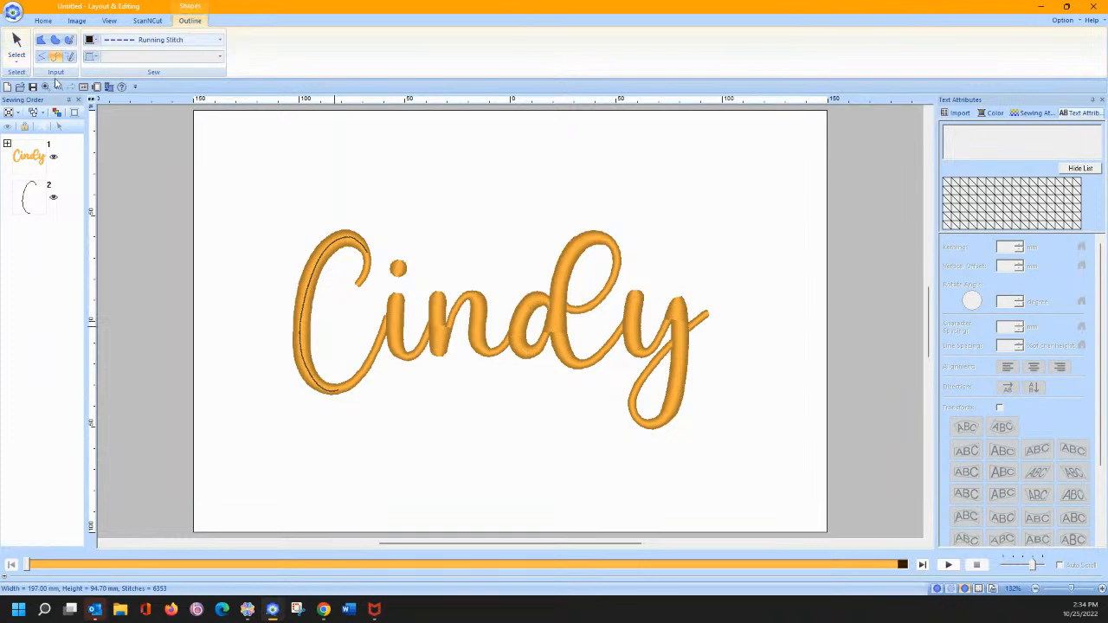
# Edit the first letter's curve by moving the points at its base into the stroke's centre and deleting its upper end point.
pyautogui.click(19, 63)
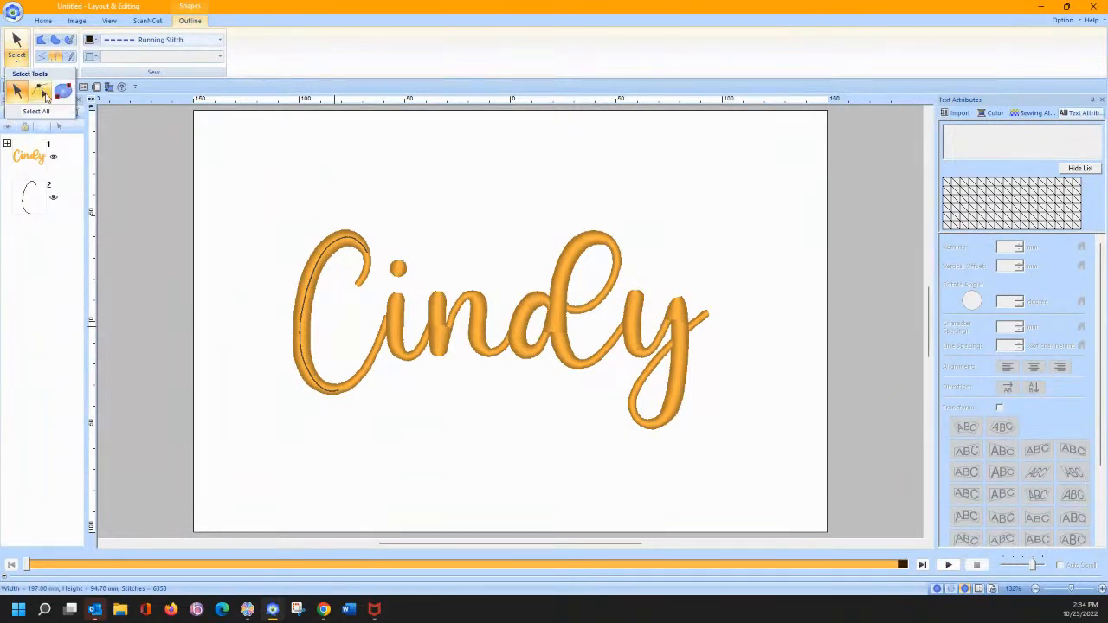
pyautogui.click(42, 92)
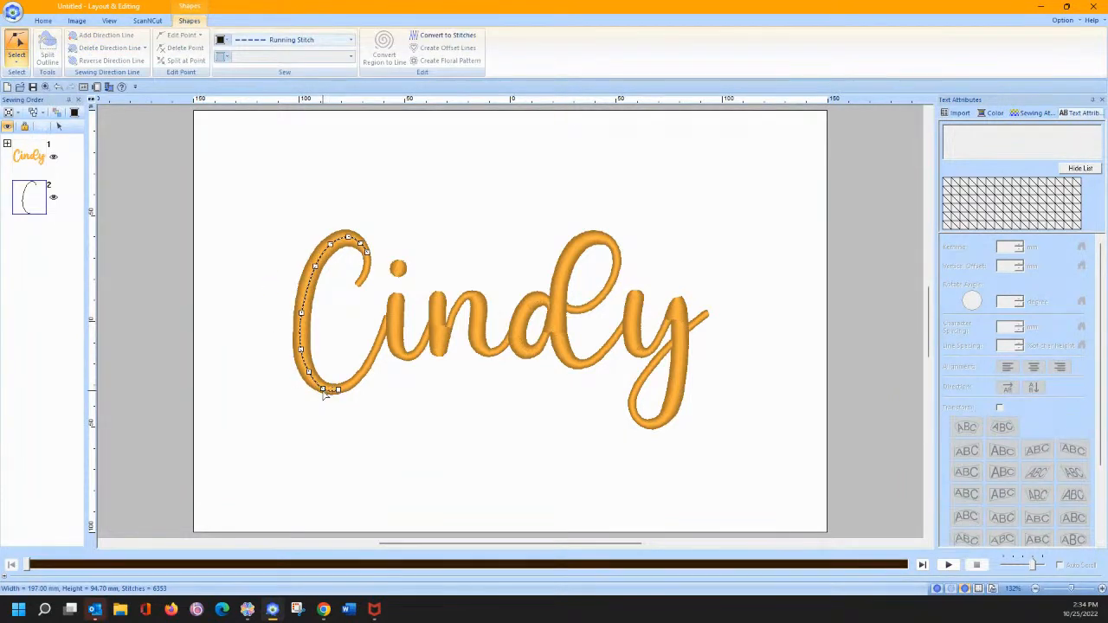
pyautogui.click(323, 391)
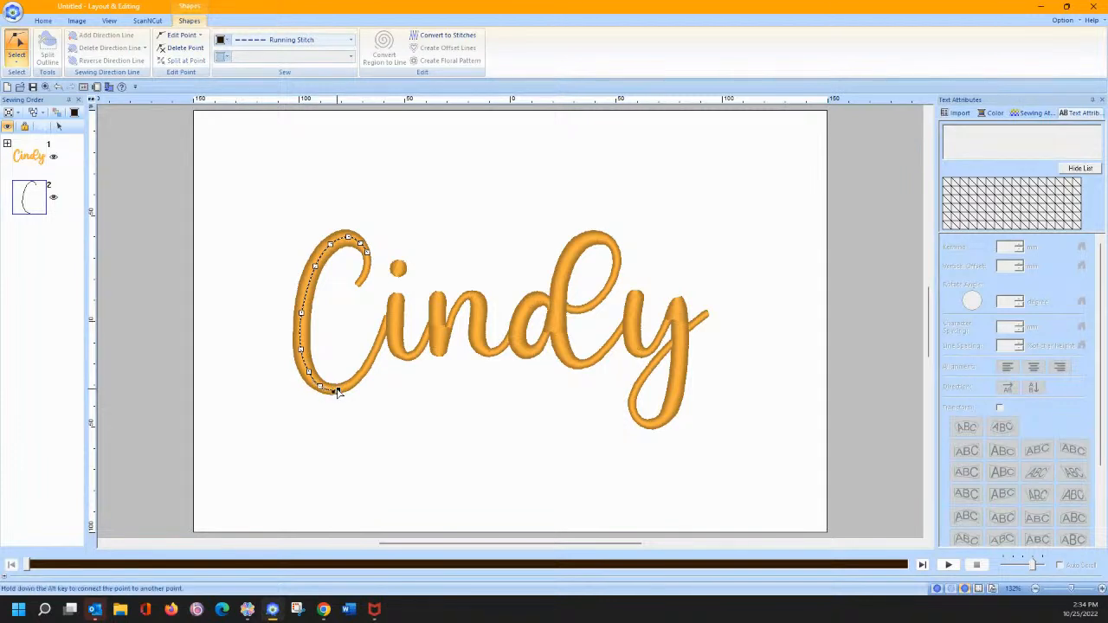
pyautogui.rightClick(369, 251)
pyautogui.click(401, 348)
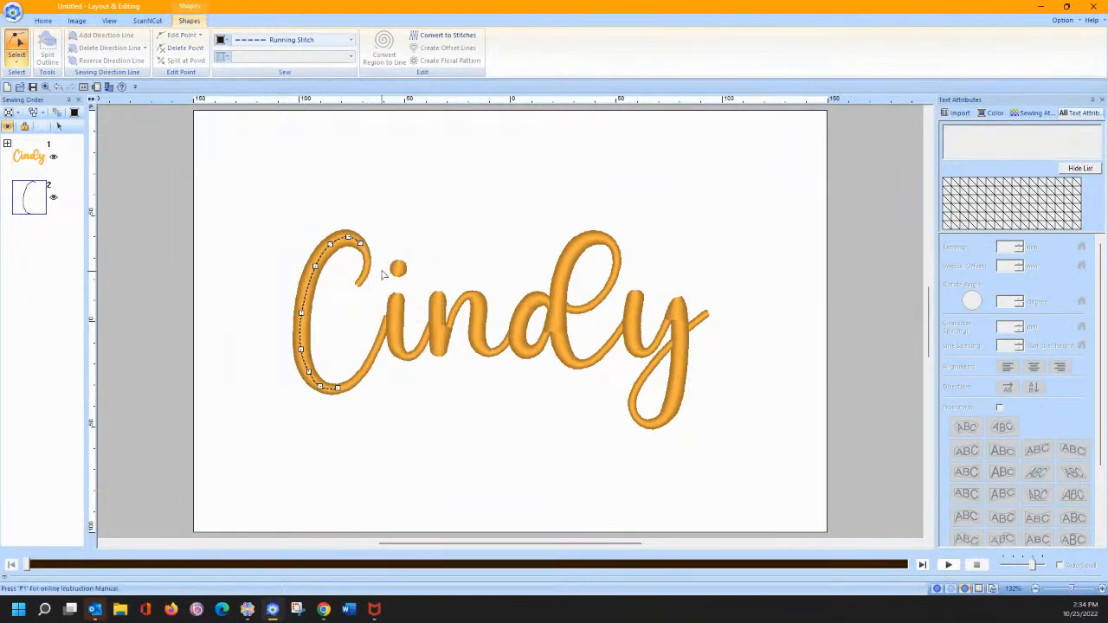
# Move the curve's upper end point closer to the first letter's tip and centre the points along its long outer stroke.
pyautogui.click(360, 244)
pyautogui.moveTo(360, 243); pyautogui.dragTo(365, 248)
pyautogui.click(315, 265)
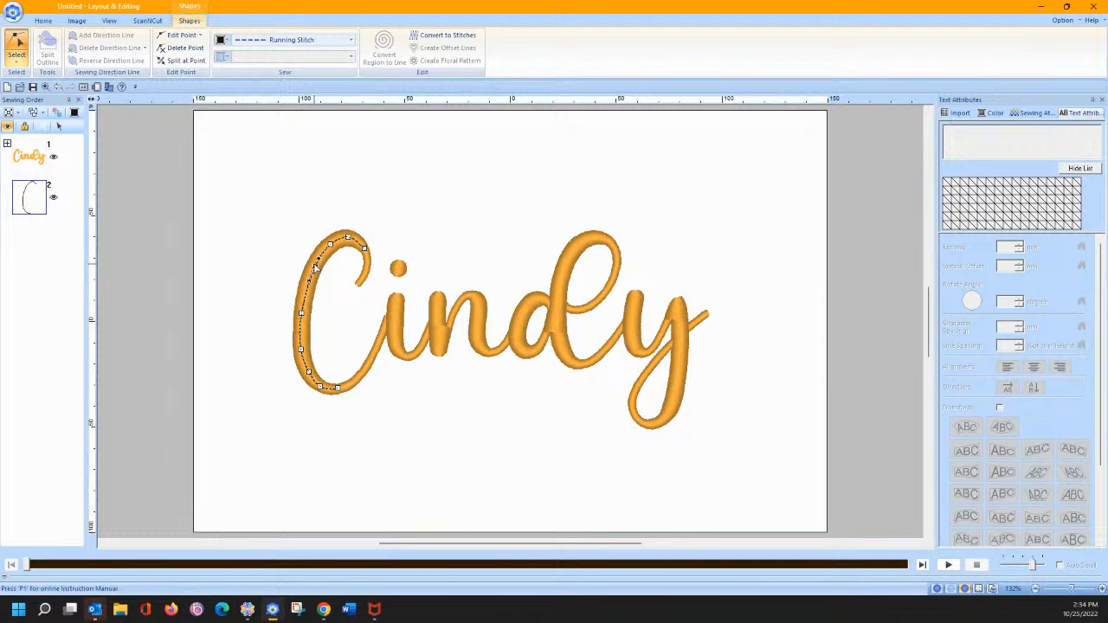
pyautogui.click(302, 313)
pyautogui.click(302, 349)
# Draw a short vertical running-stitch curve through the dot of the second letter.
pyautogui.click(13, 64)
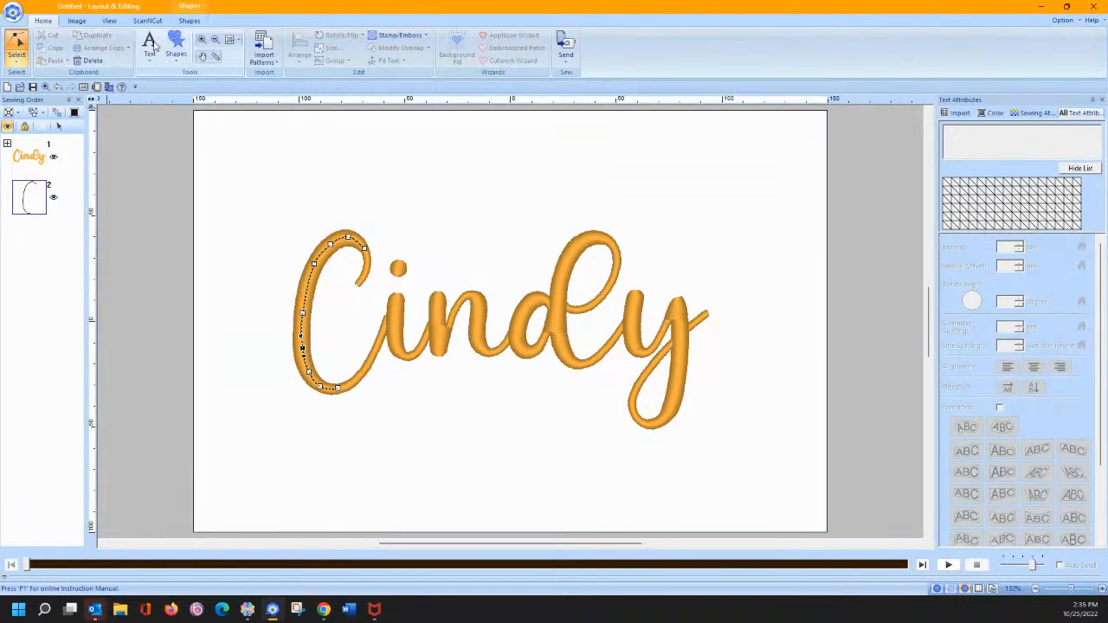
pyautogui.click(169, 51)
pyautogui.click(268, 94)
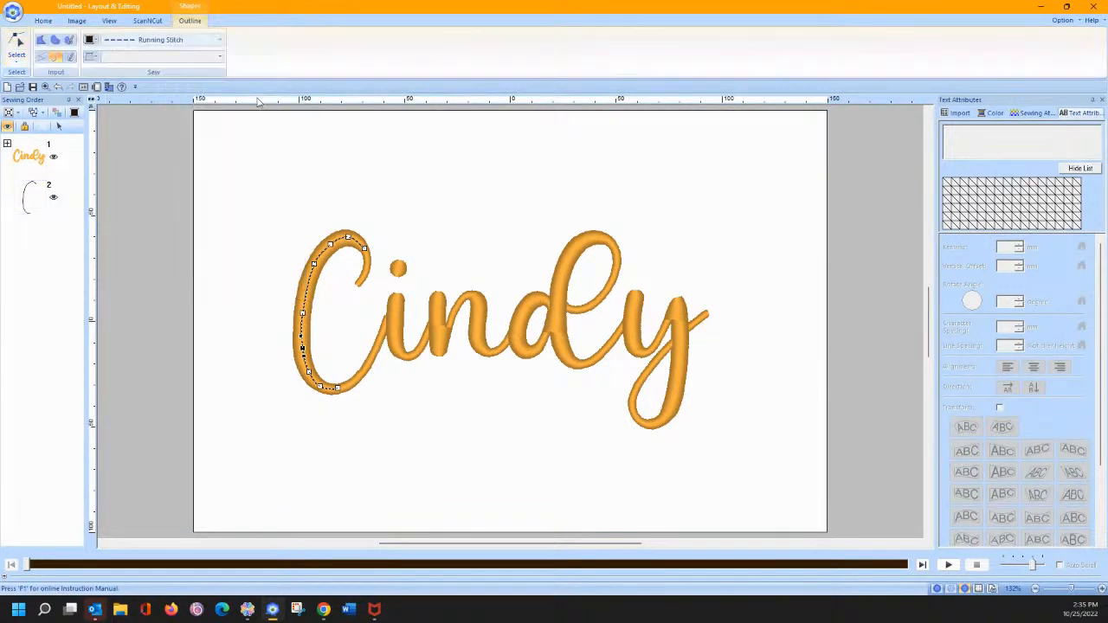
pyautogui.click(399, 267)
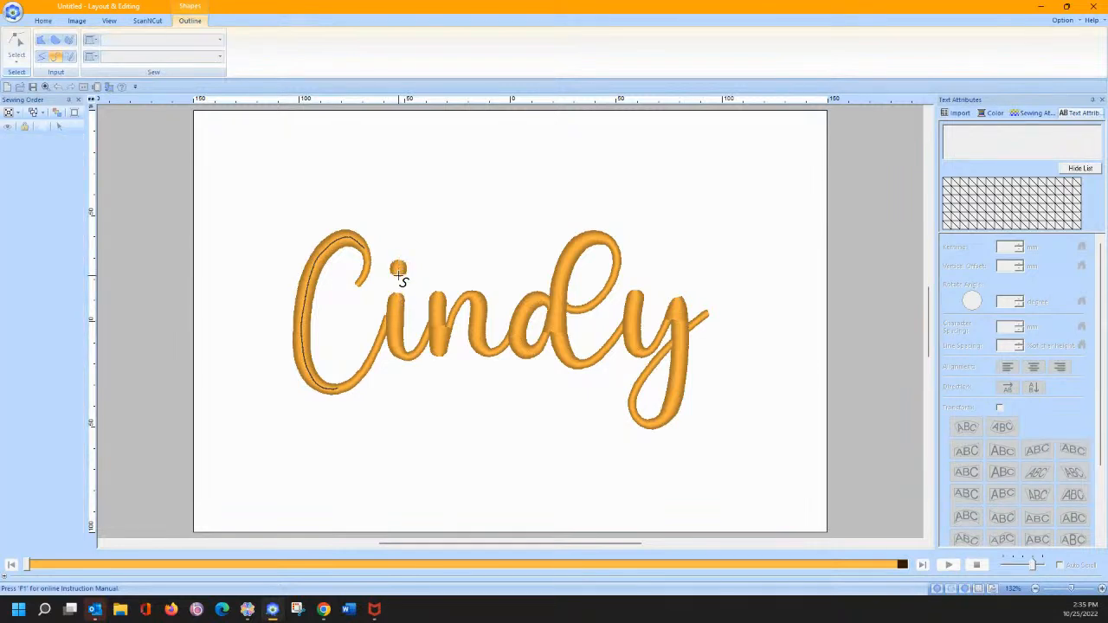
pyautogui.doubleClick(398, 275)
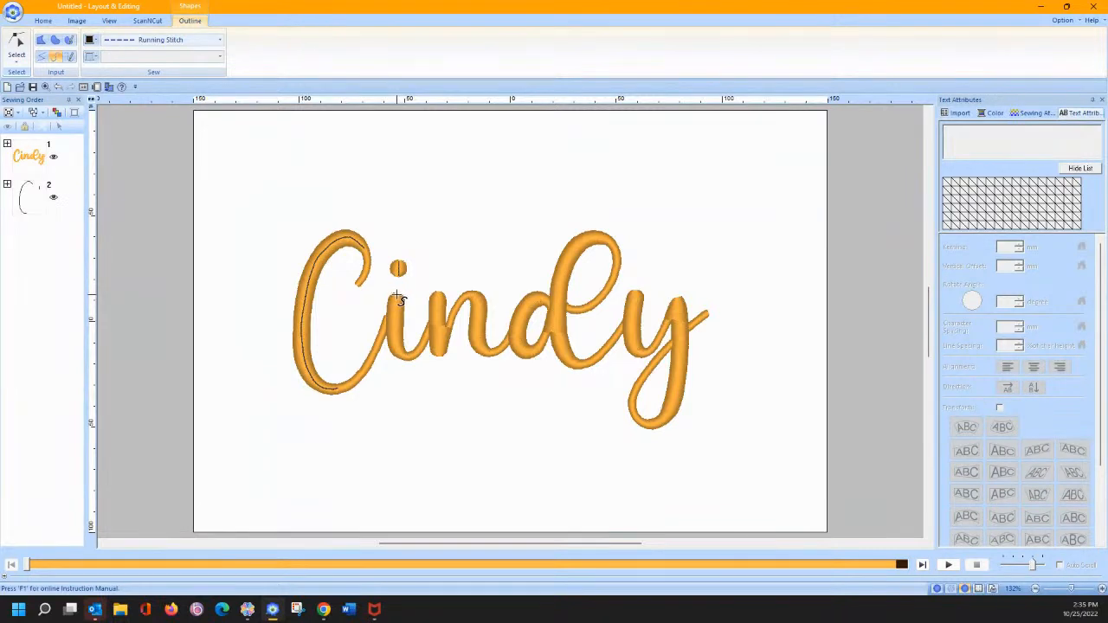
# Draw a running-stitch curve down the second letter's stem and into its base bend.
pyautogui.click(399, 299)
pyautogui.click(396, 321)
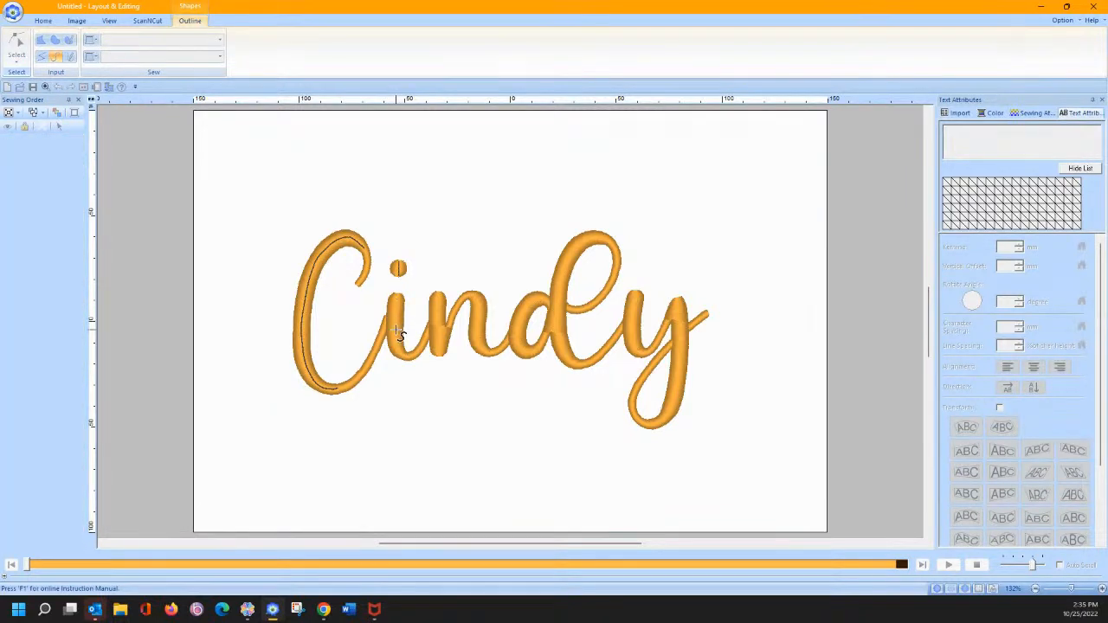
pyautogui.click(397, 339)
pyautogui.click(401, 354)
pyautogui.doubleClick(407, 356)
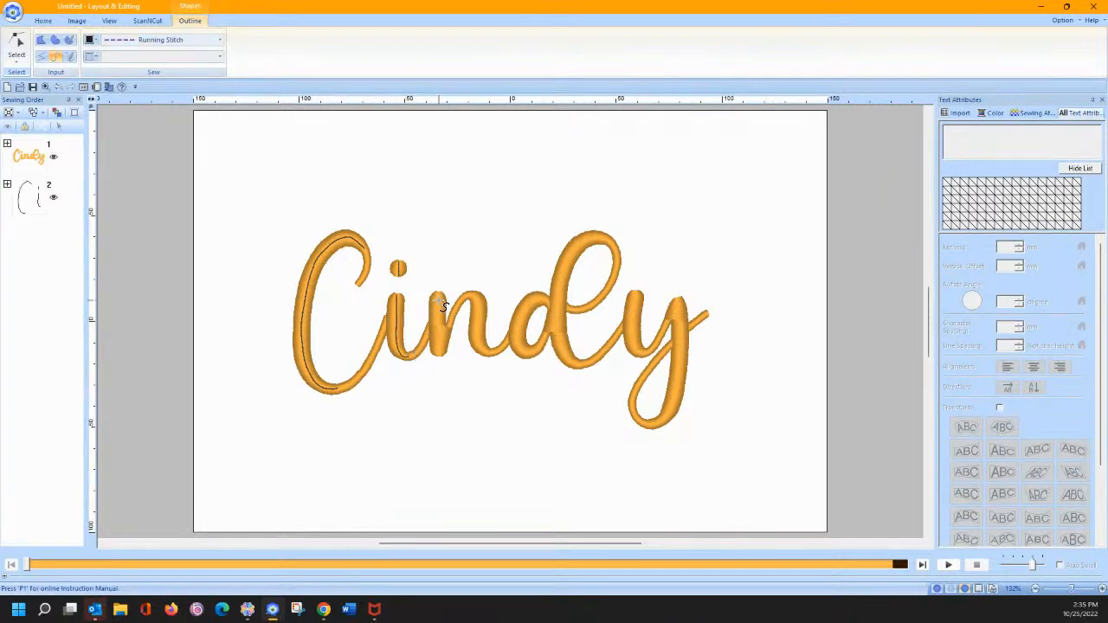
# Draw two running-stitch curves on the third letter, one down its first stem and one along its second stroke.
pyautogui.click(438, 295)
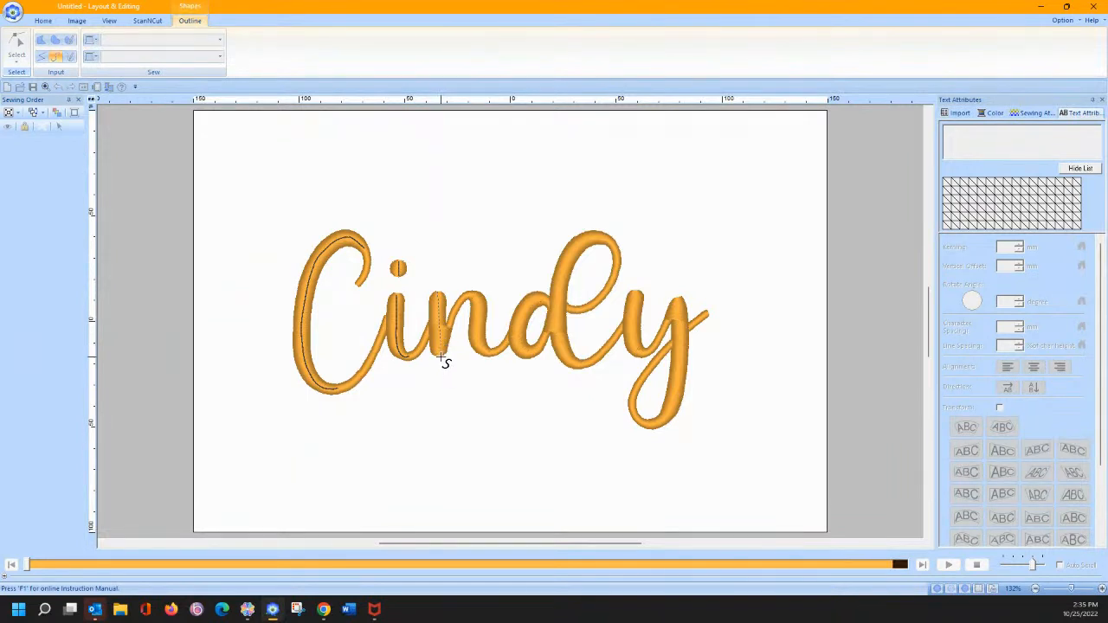
pyautogui.doubleClick(441, 356)
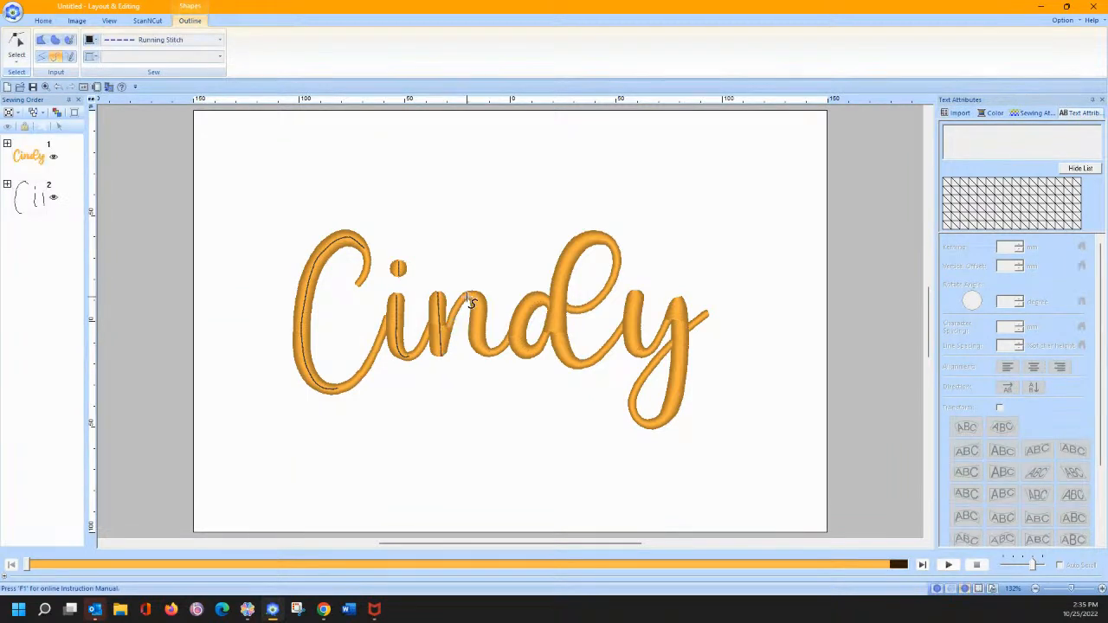
pyautogui.click(468, 298)
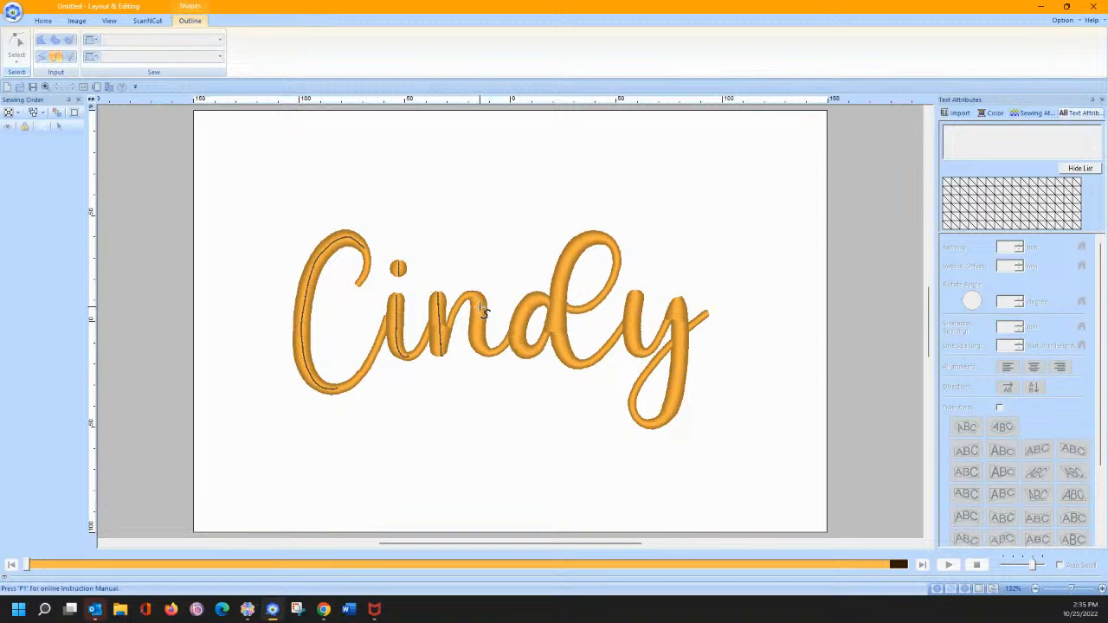
pyautogui.doubleClick(498, 355)
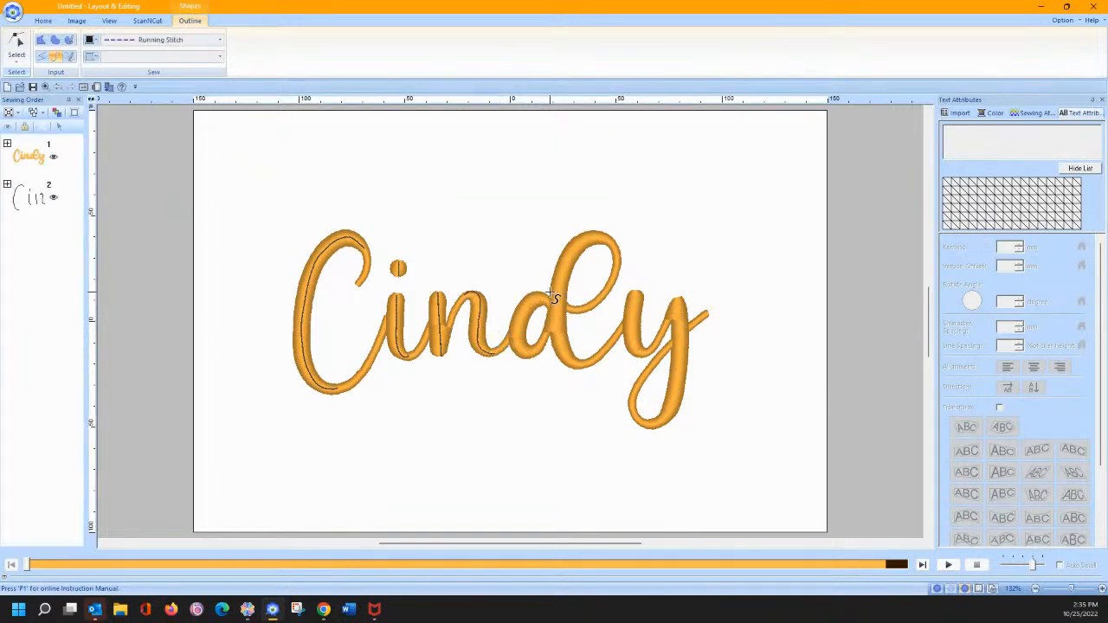
# Draw two running-stitch curves on the fourth letter, one around its bowl and one from the upper loop down to its base.
pyautogui.click(547, 299)
pyautogui.click(536, 297)
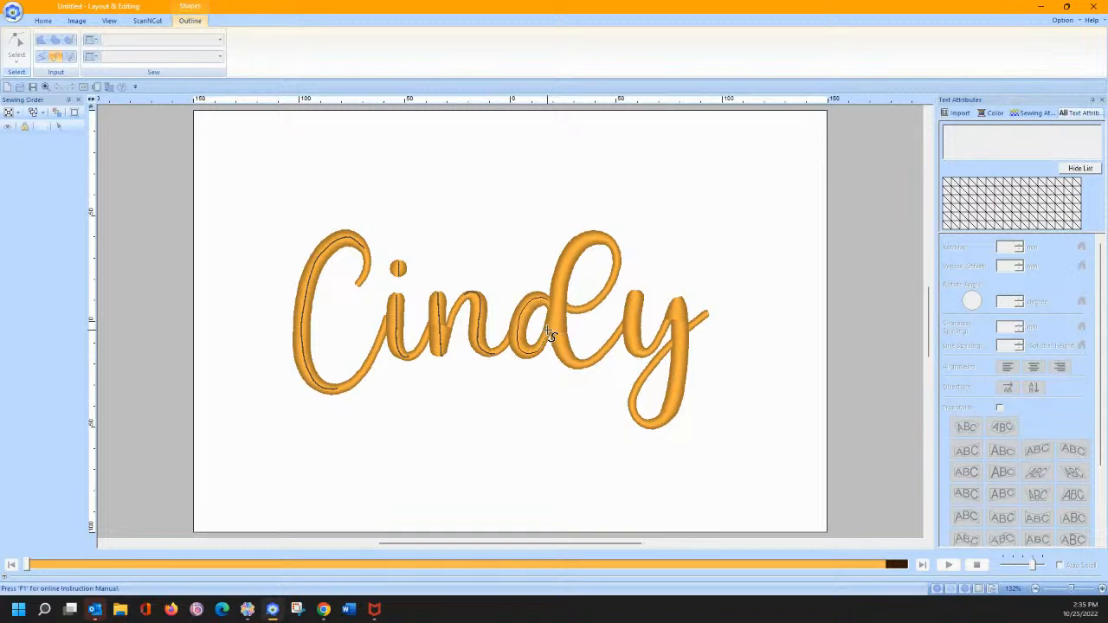
pyautogui.doubleClick(548, 333)
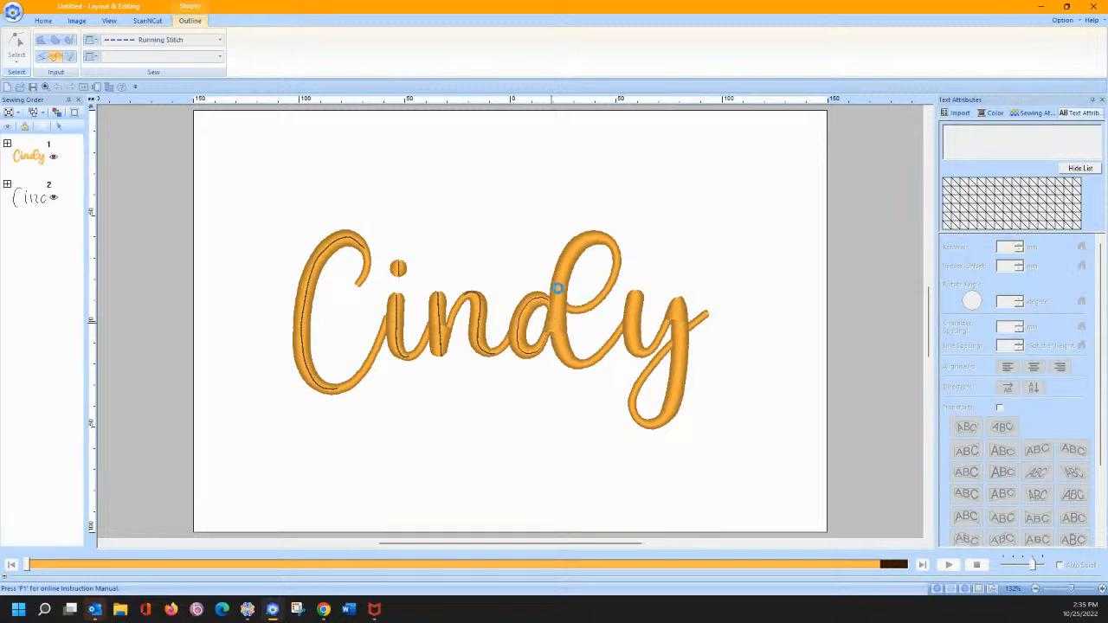
pyautogui.click(616, 245)
pyautogui.click(603, 237)
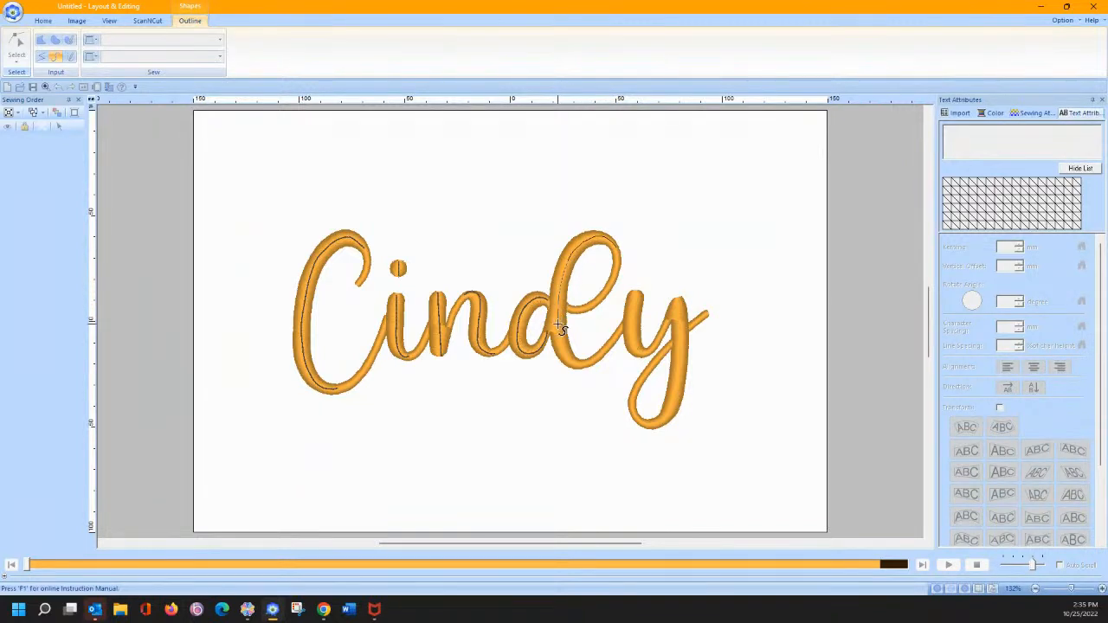
pyautogui.doubleClick(589, 370)
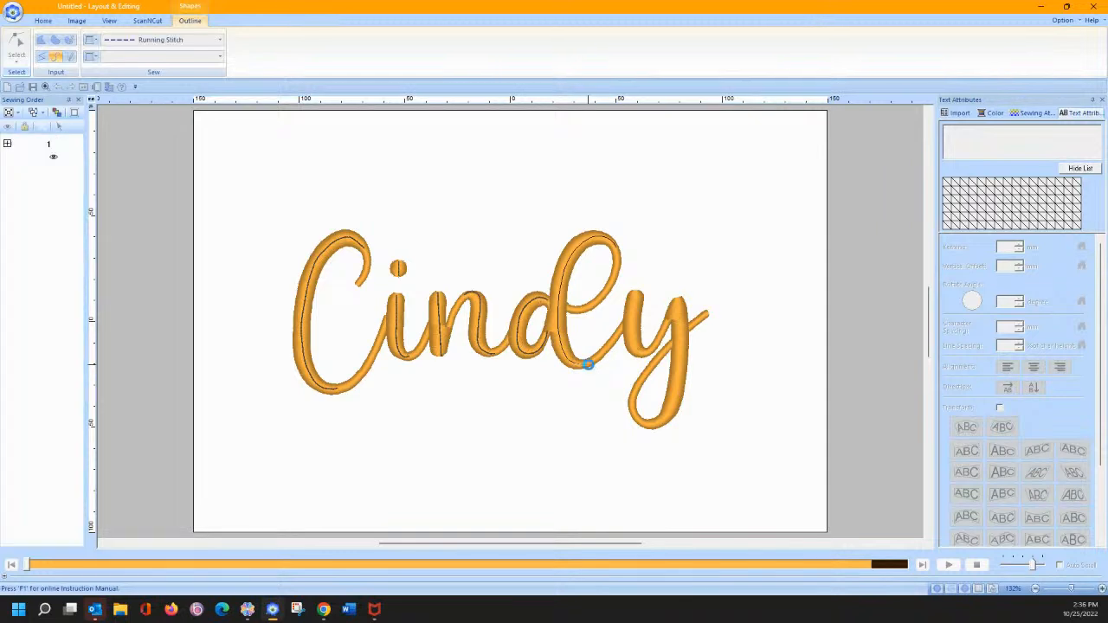
# Draw two running-stitch curves on the last letter, one down its first stroke and one down its long tail into the loop's base.
pyautogui.click(636, 295)
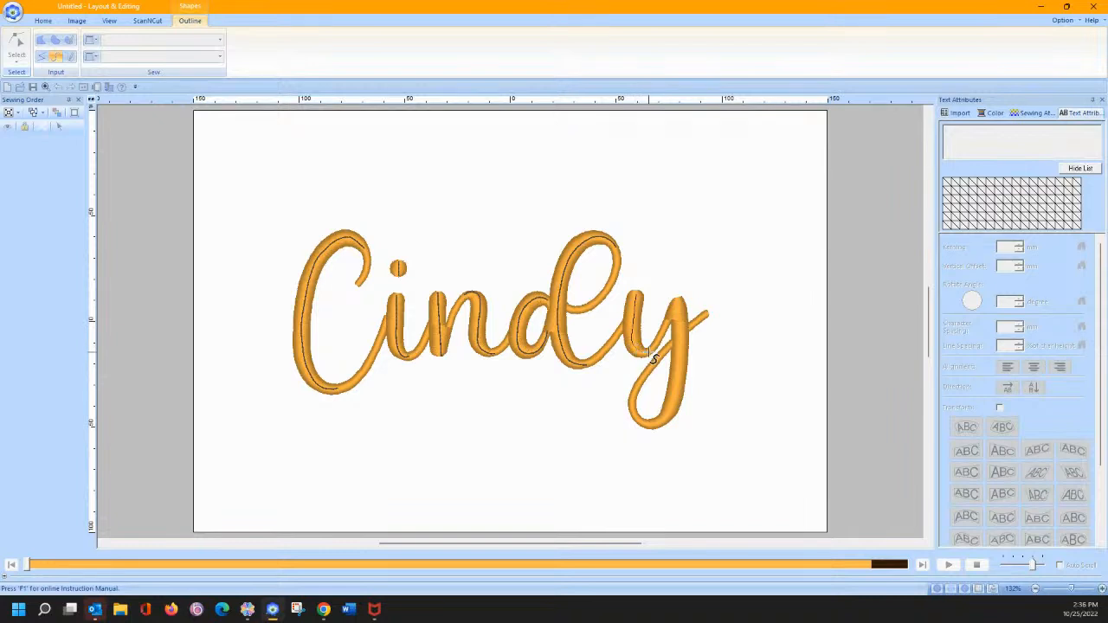
pyautogui.doubleClick(648, 352)
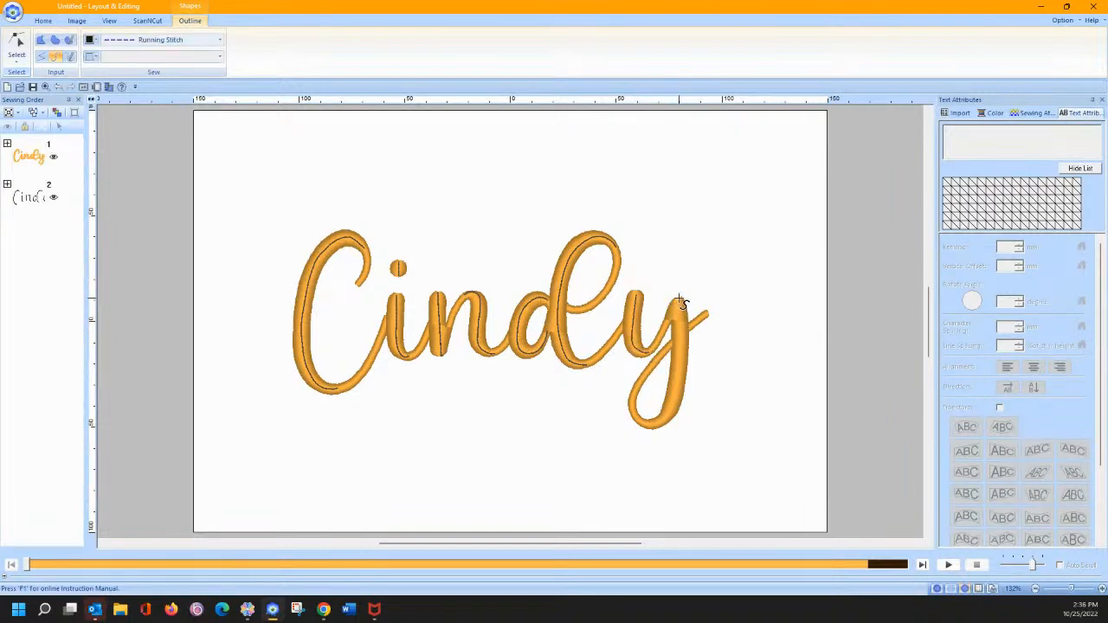
pyautogui.click(679, 301)
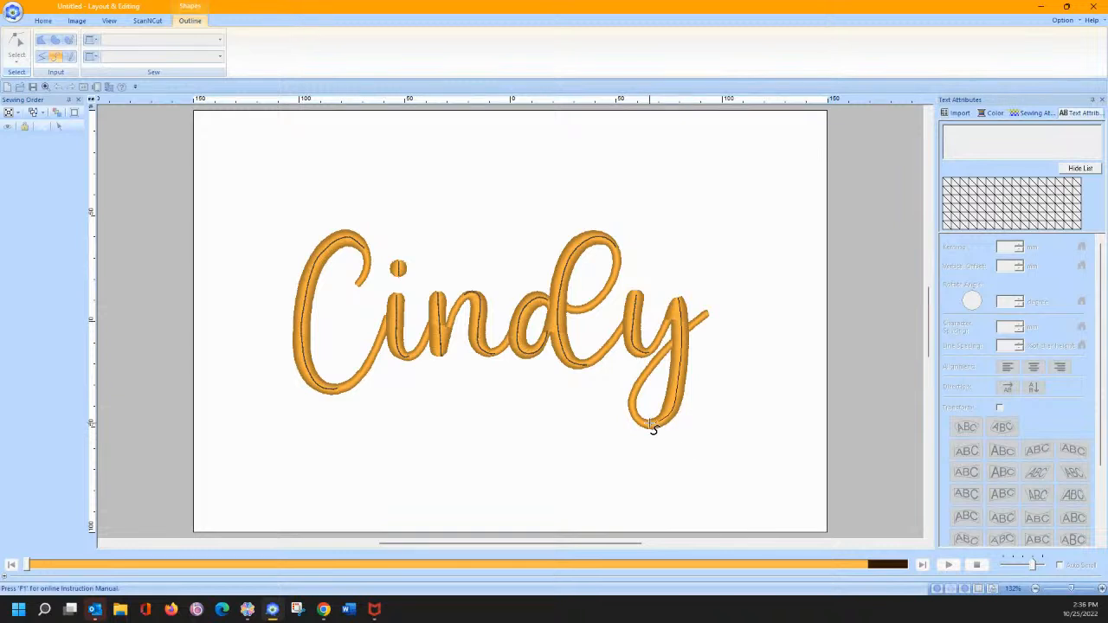
pyautogui.click(653, 427)
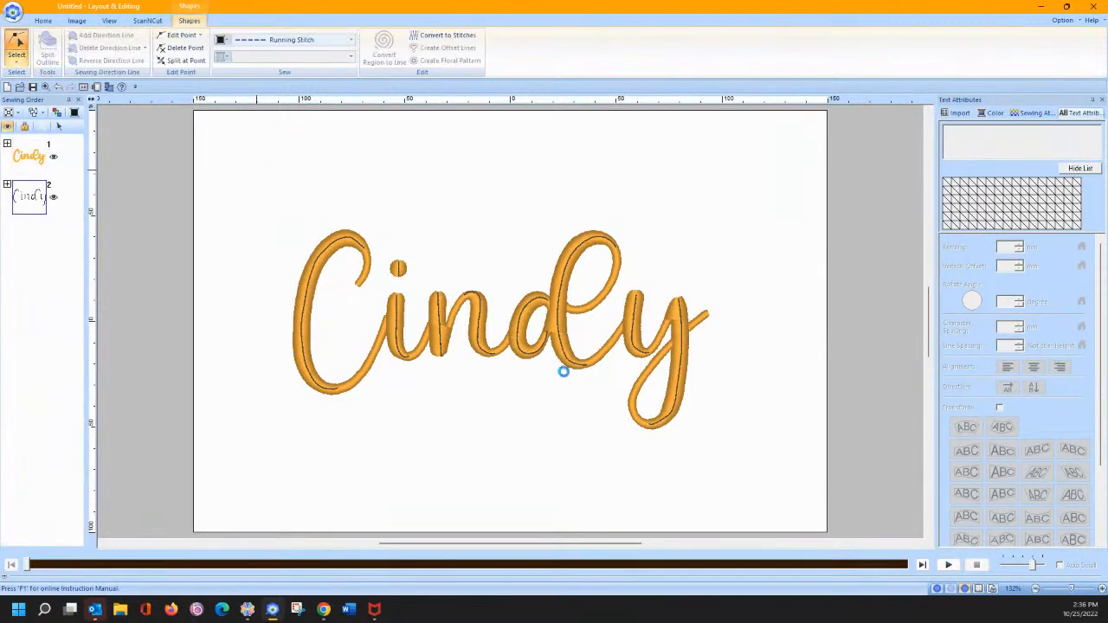
# Adjust the end point of the last letter's tail curve at the base of its loop.
pyautogui.click(654, 426)
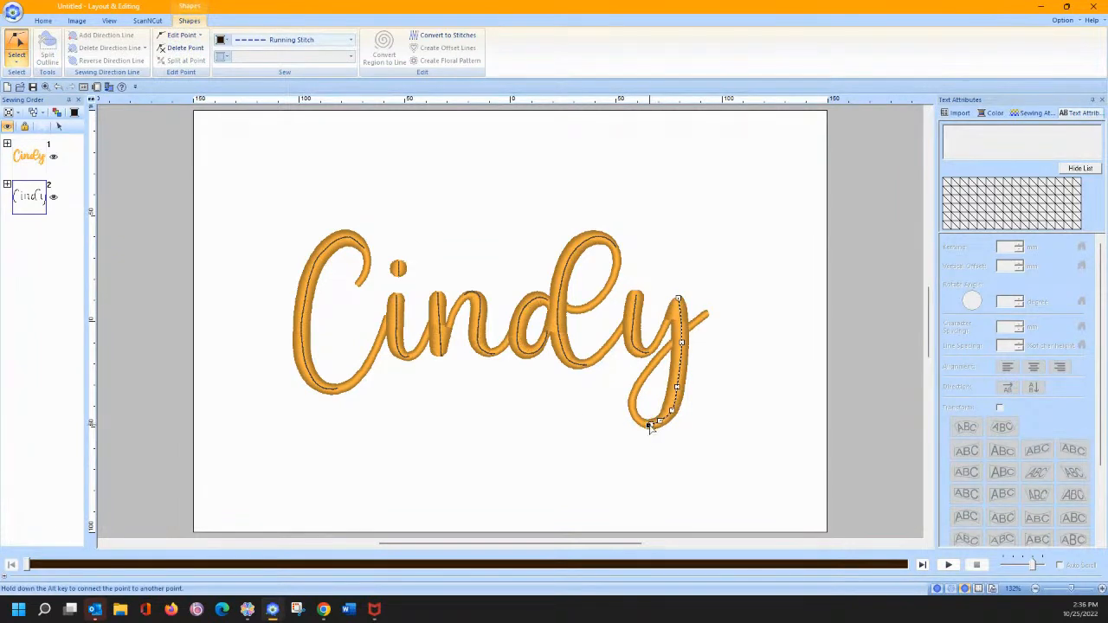
pyautogui.rightClick(650, 428)
pyautogui.click(671, 522)
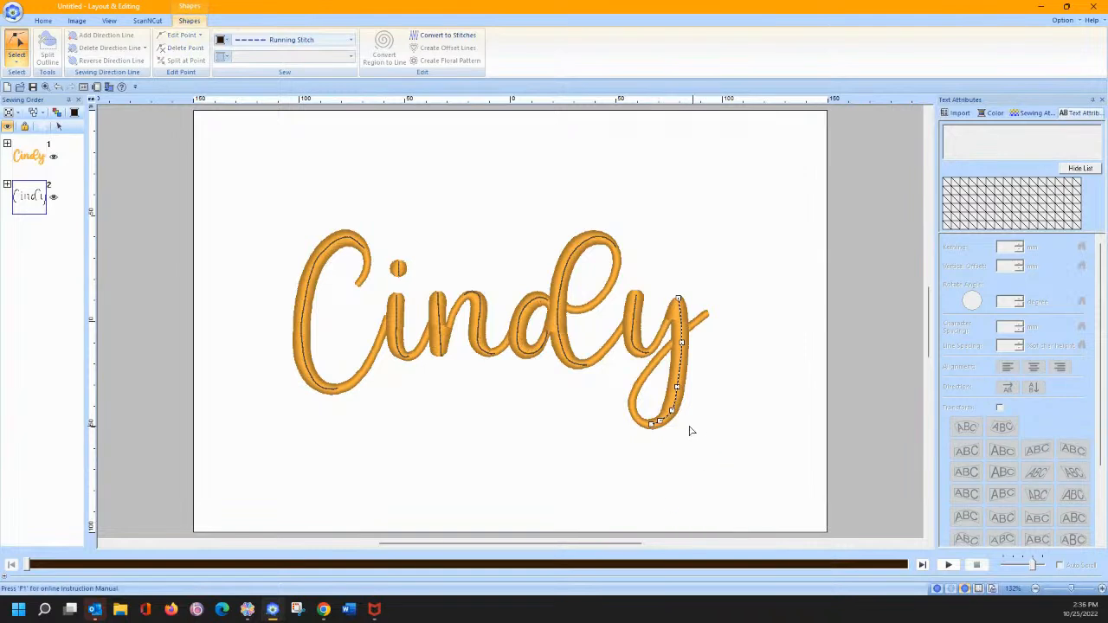
pyautogui.click(661, 423)
pyautogui.click(21, 46)
pyautogui.click(546, 342)
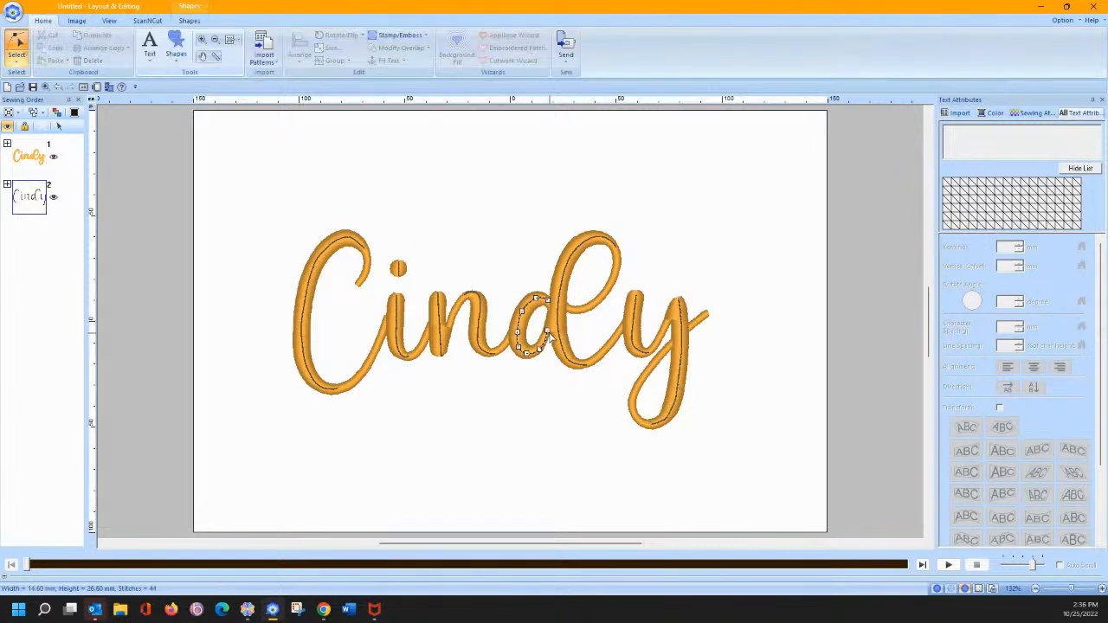
pyautogui.click(546, 385)
pyautogui.click(545, 352)
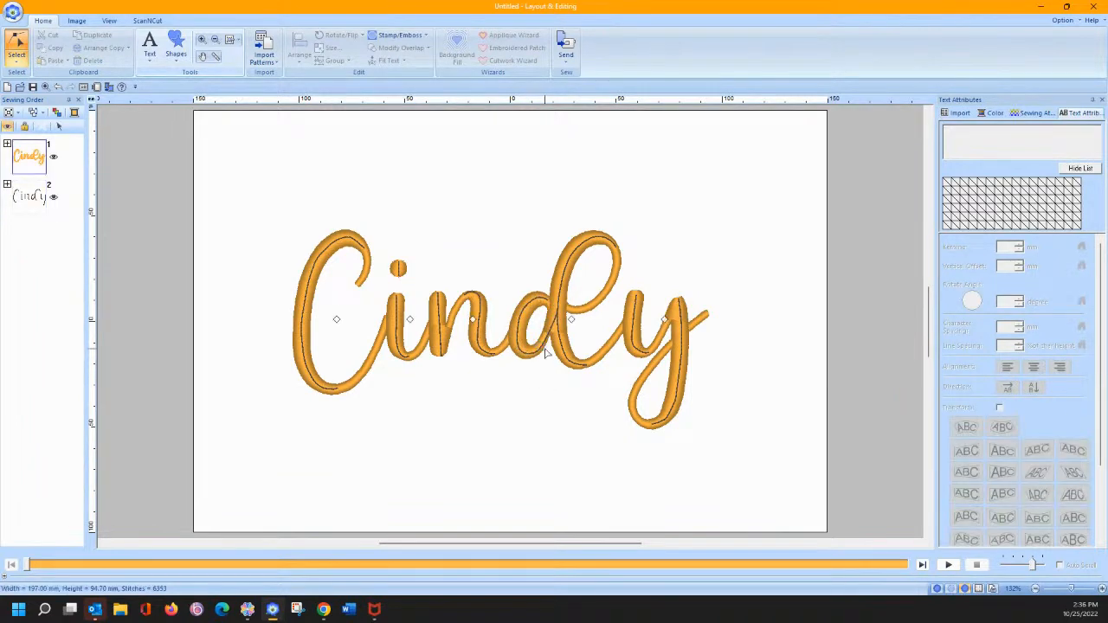
pyautogui.click(547, 342)
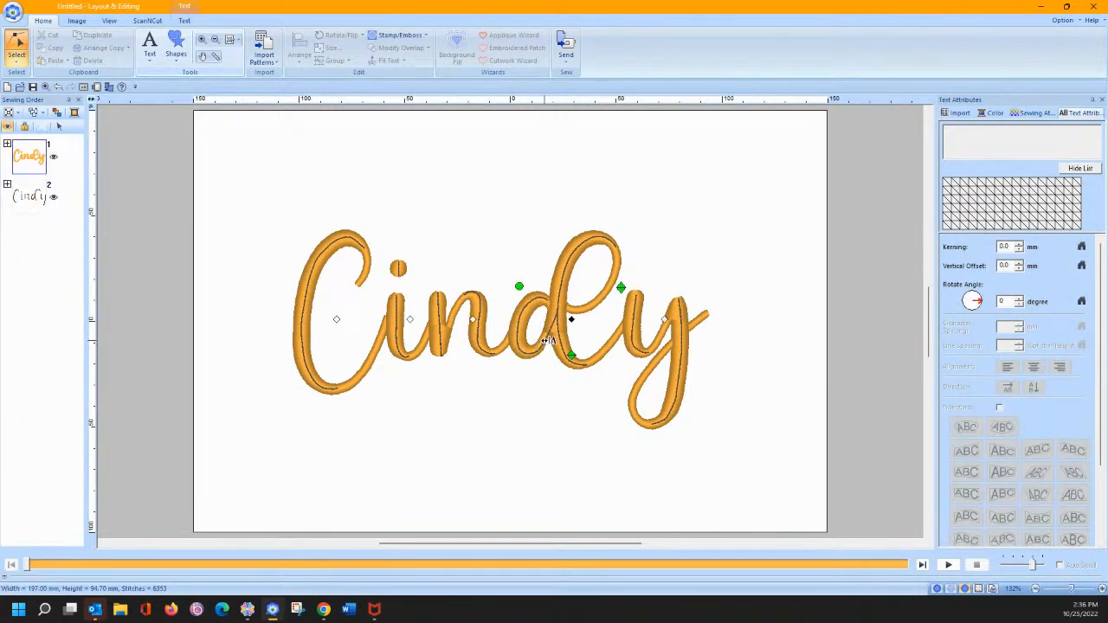
pyautogui.click(362, 208)
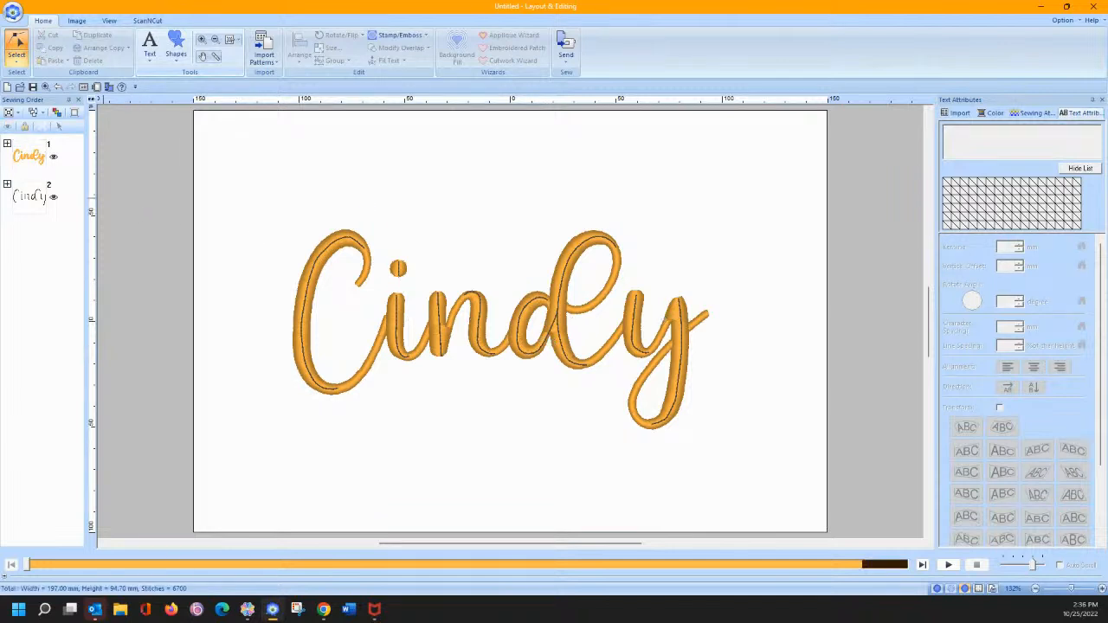
# Turn off colour-order display in the sewing order and convert the first letter's curve into an engraved line on the lettering.
pyautogui.click(17, 112)
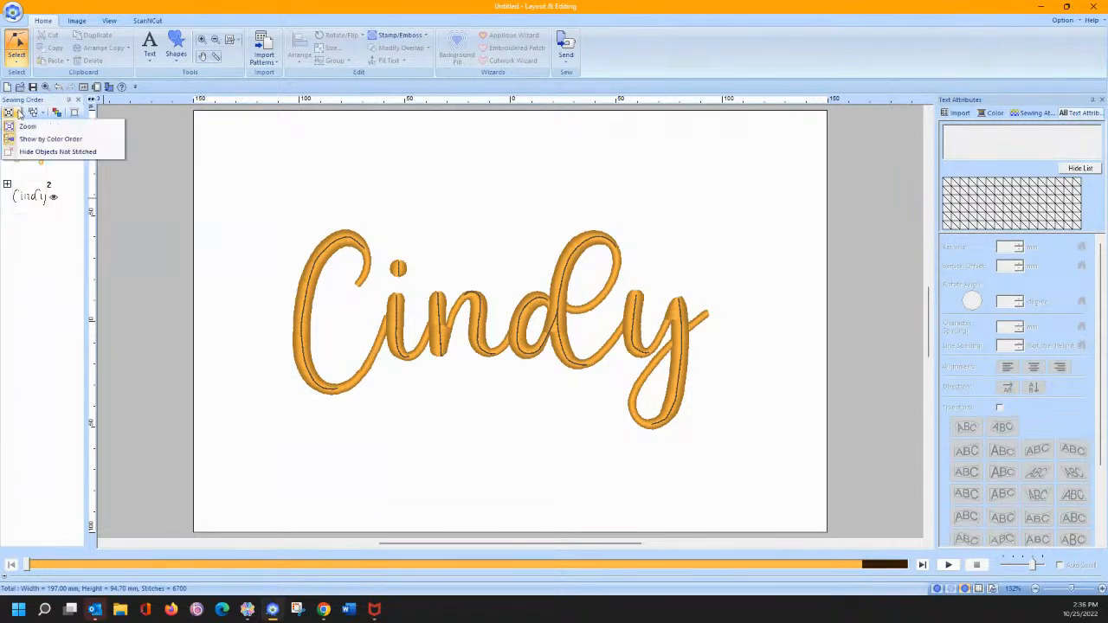
pyautogui.click(26, 139)
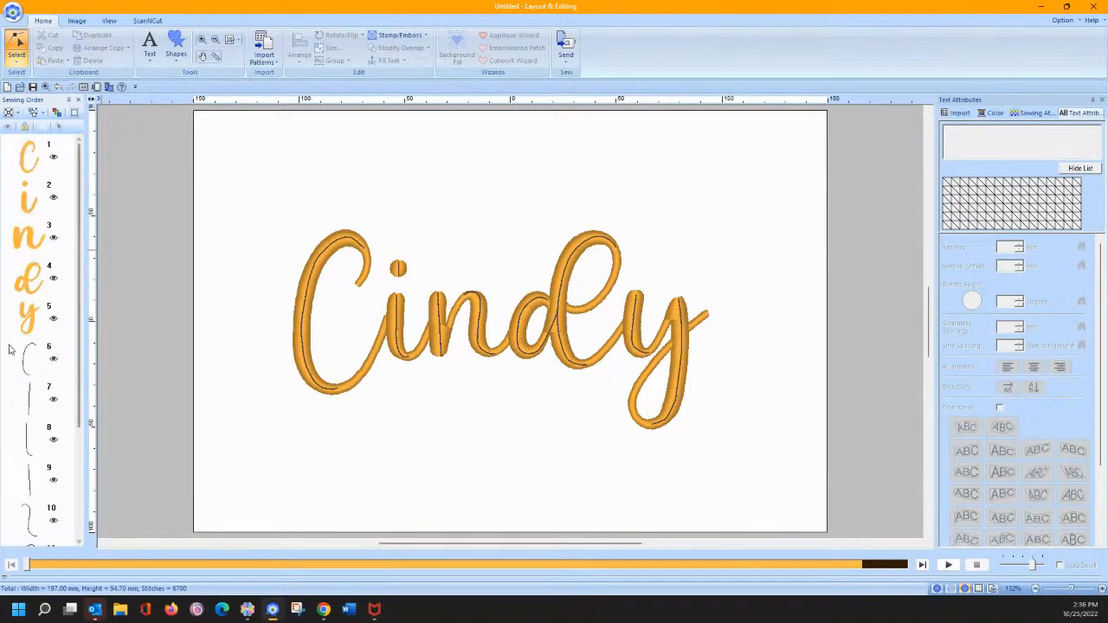
pyautogui.click(29, 357)
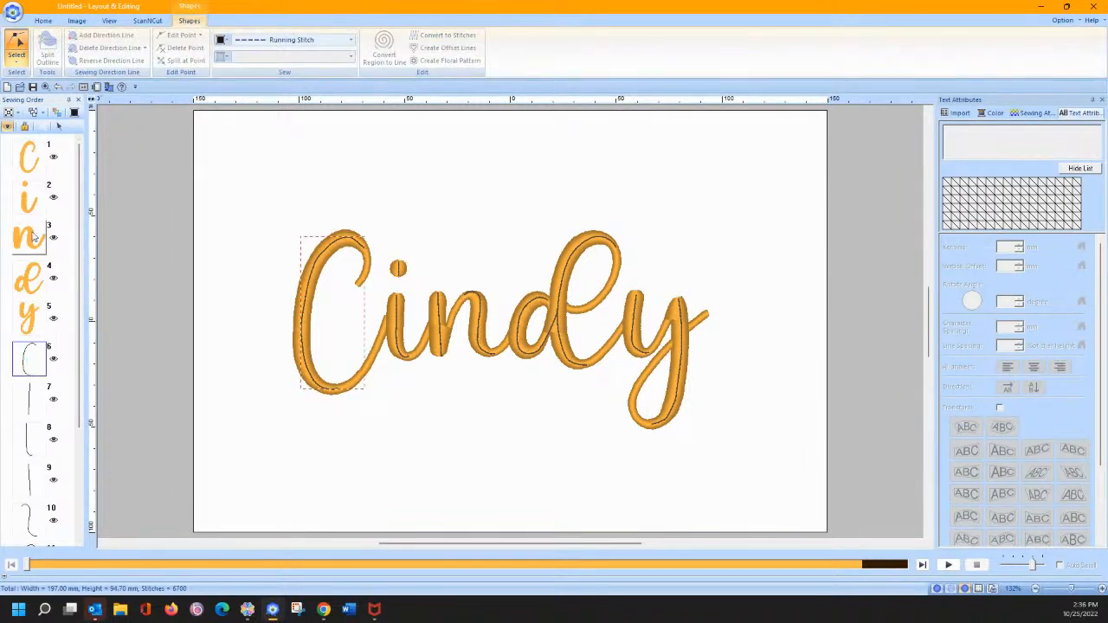
pyautogui.click(18, 61)
pyautogui.click(17, 90)
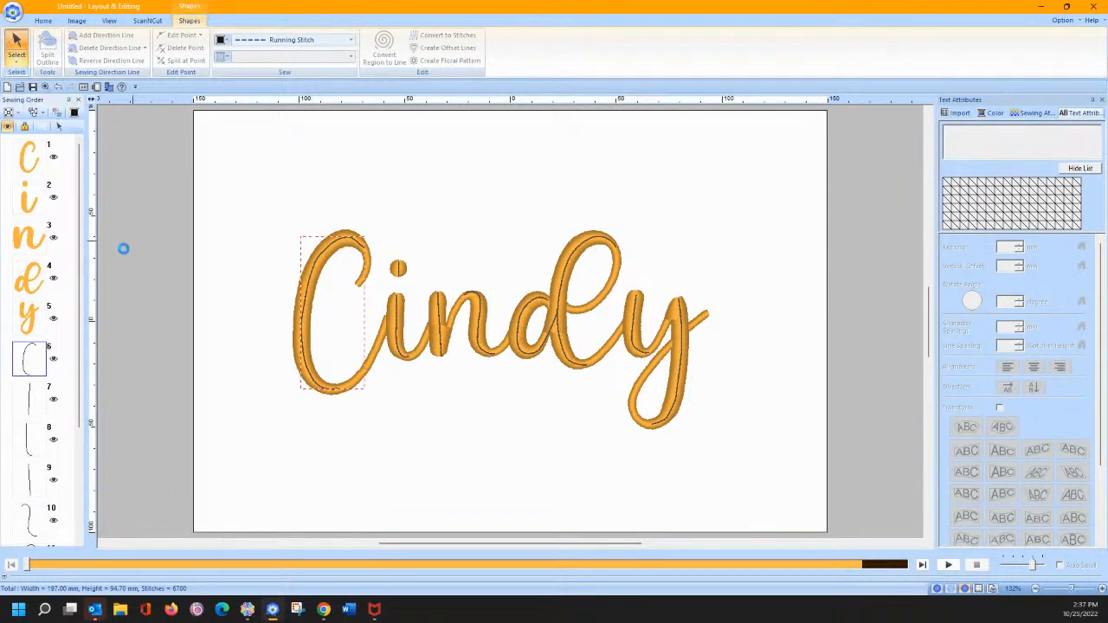
pyautogui.click(28, 160)
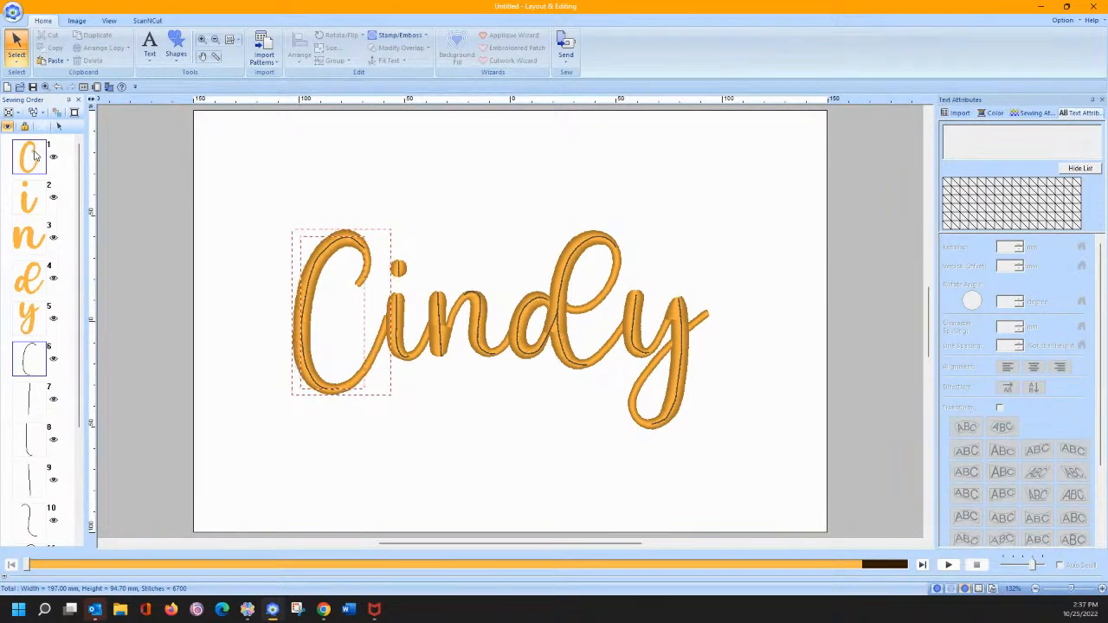
pyautogui.click(59, 127)
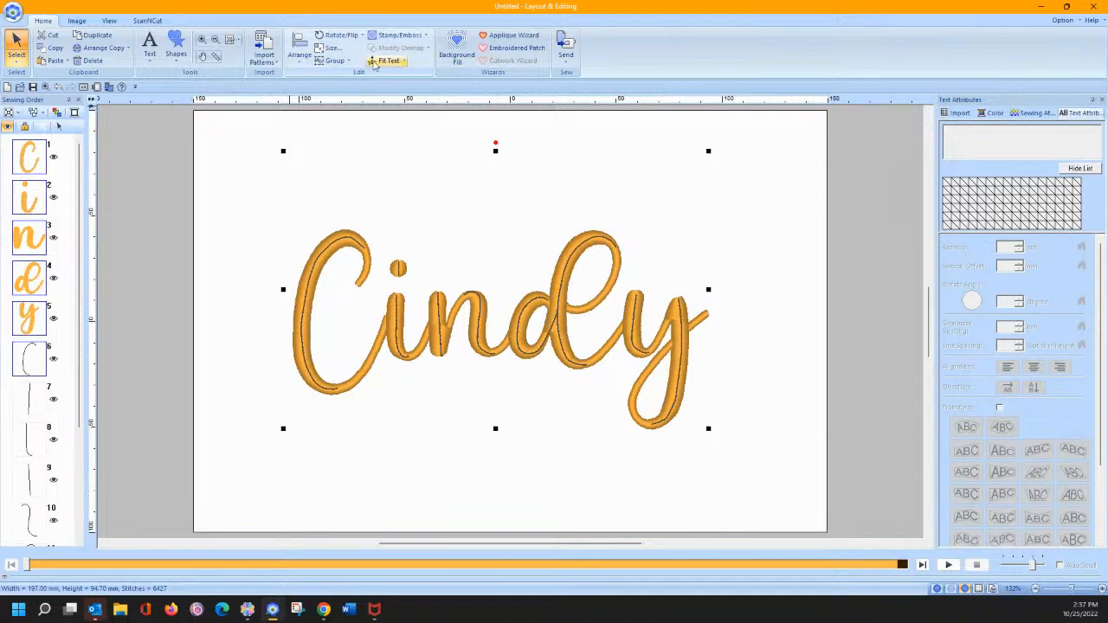
pyautogui.click(406, 35)
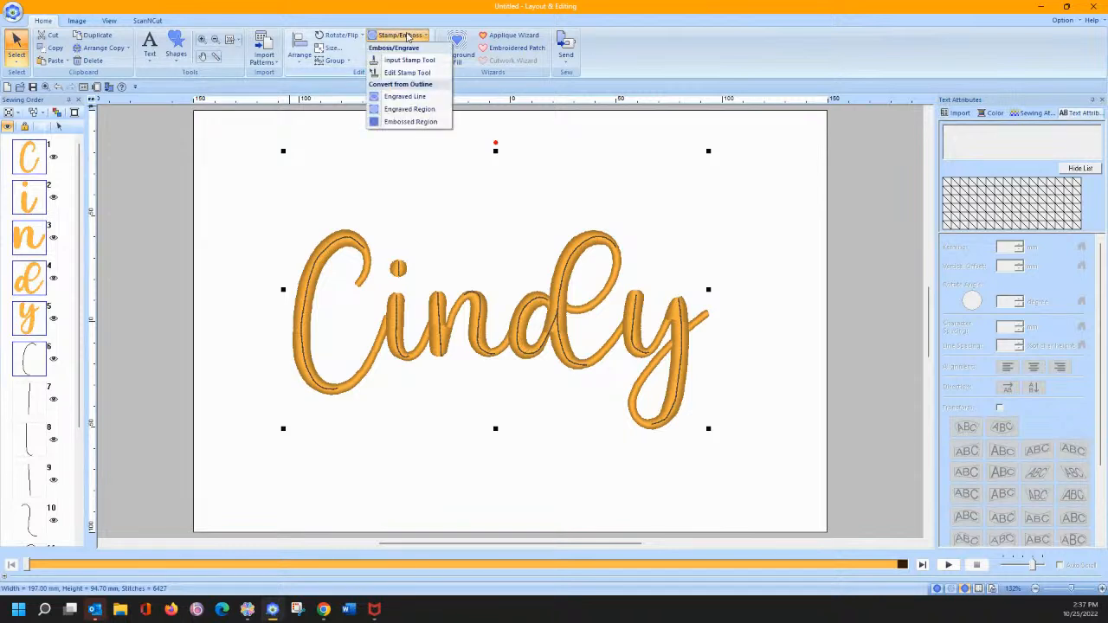
pyautogui.click(421, 97)
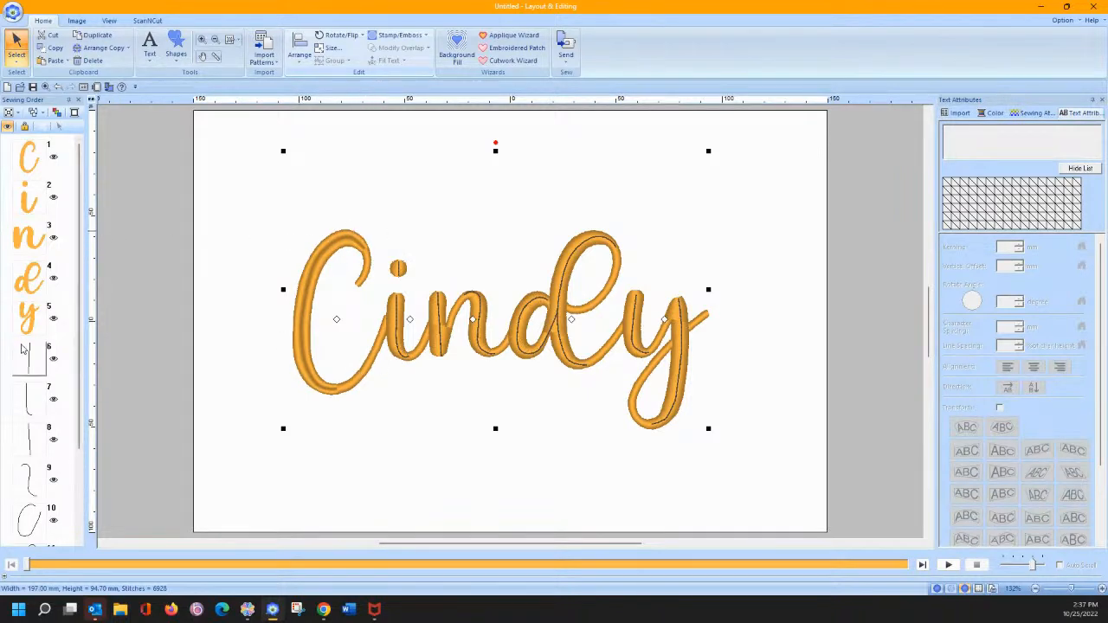
# Convert the short curve in the second letter's dot into an engraved line on the whole lettering.
pyautogui.click(27, 356)
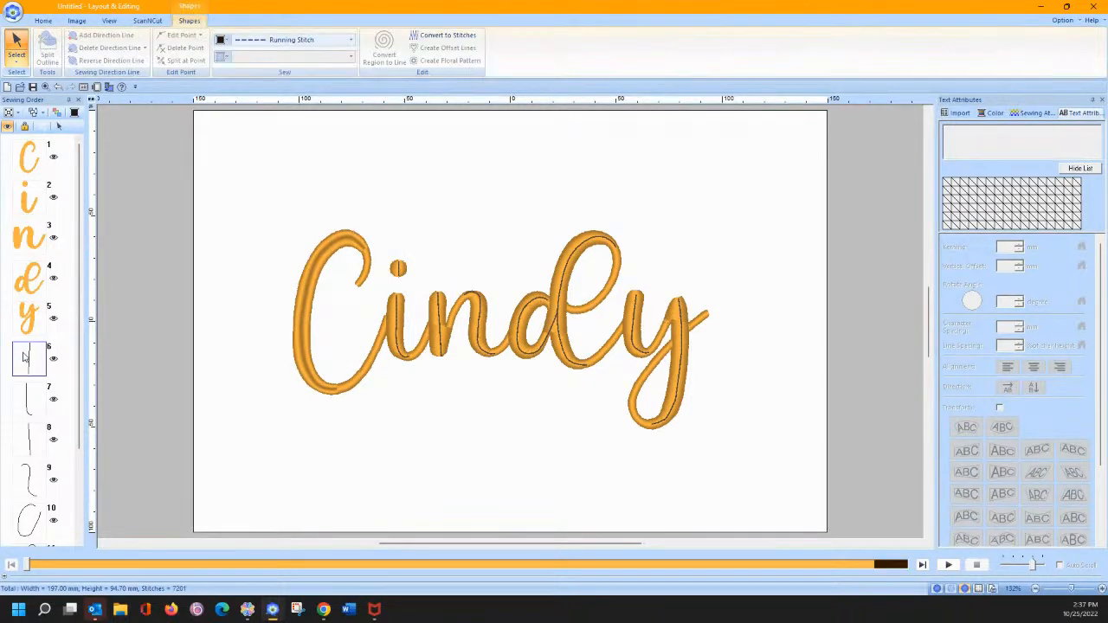
pyautogui.click(38, 163)
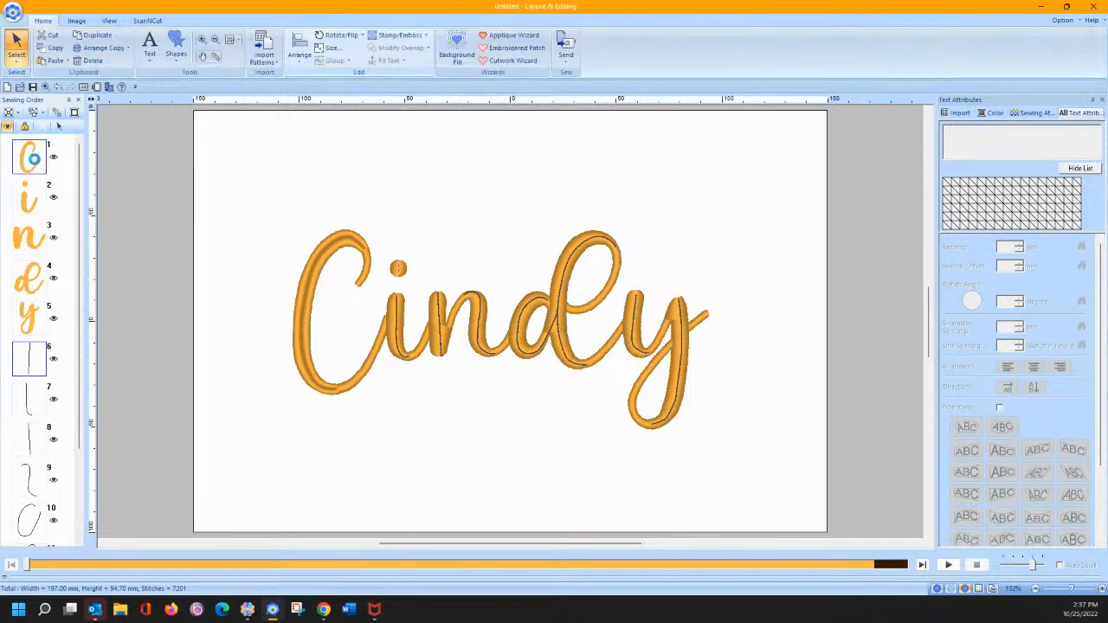
pyautogui.click(62, 126)
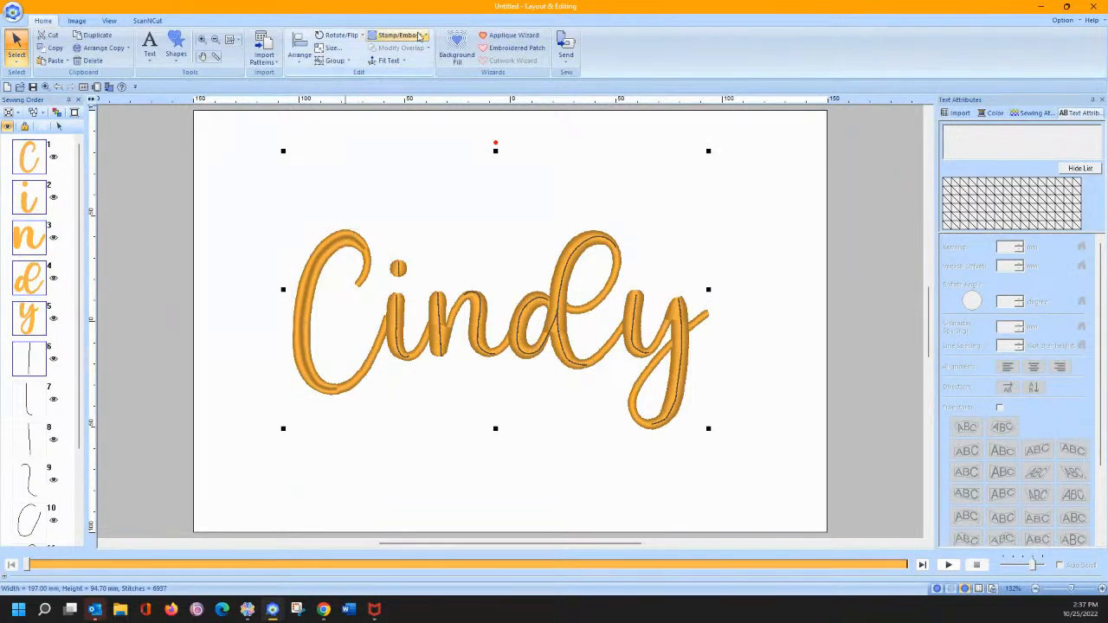
pyautogui.click(400, 35)
pyautogui.click(405, 97)
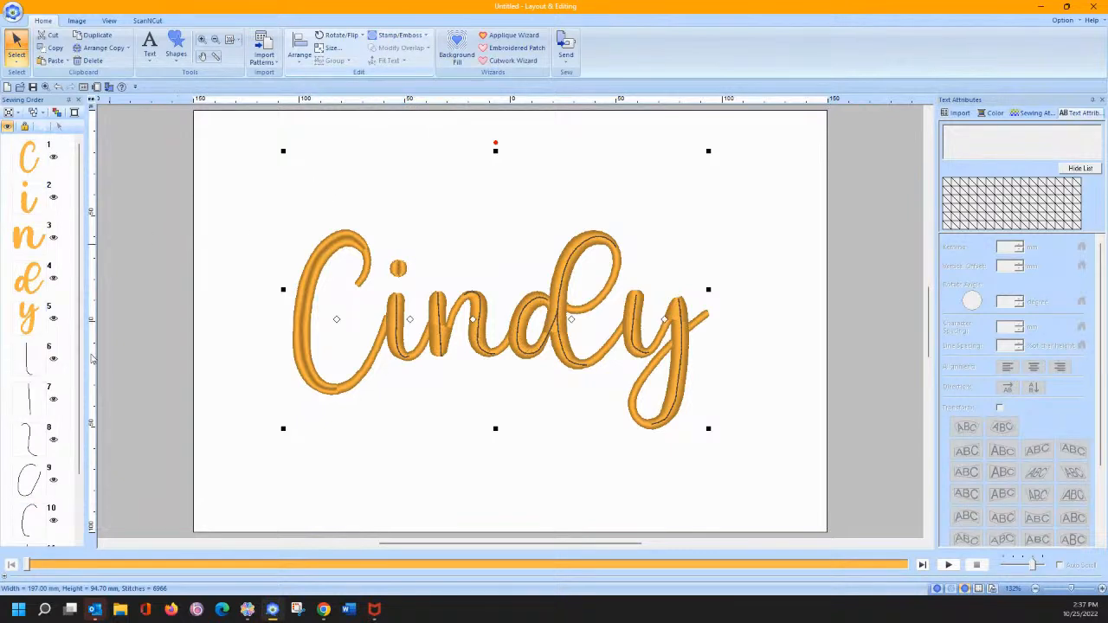
# Convert the second letter's stem curve into an engraved line on the whole lettering.
pyautogui.click(29, 359)
pyautogui.keyDown('ctrl'); pyautogui.click(29, 238); pyautogui.keyUp('ctrl')
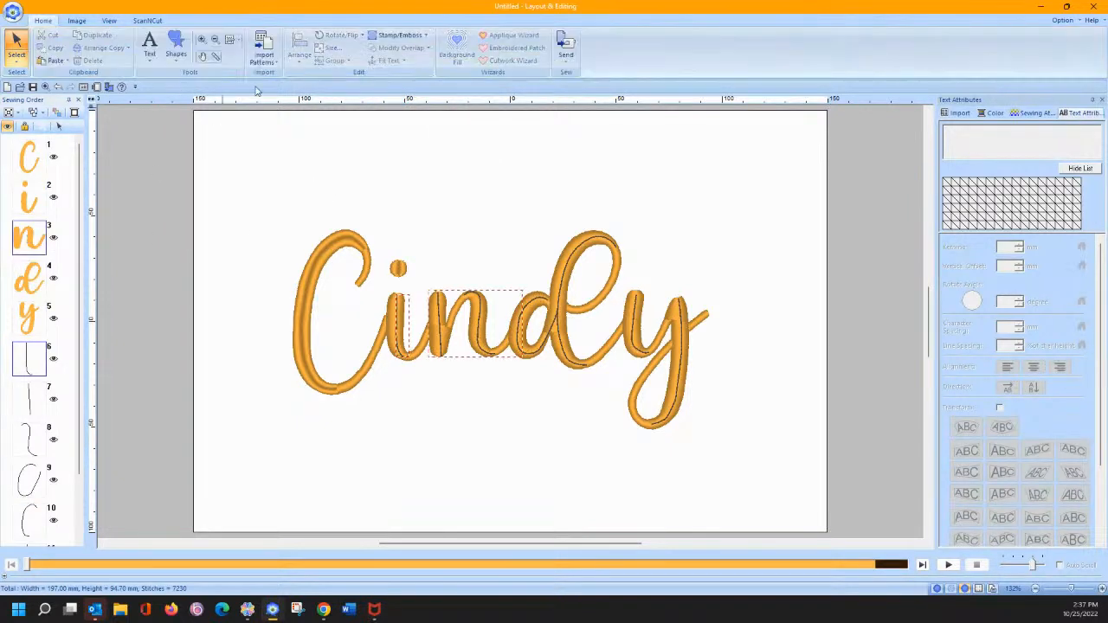
pyautogui.click(59, 127)
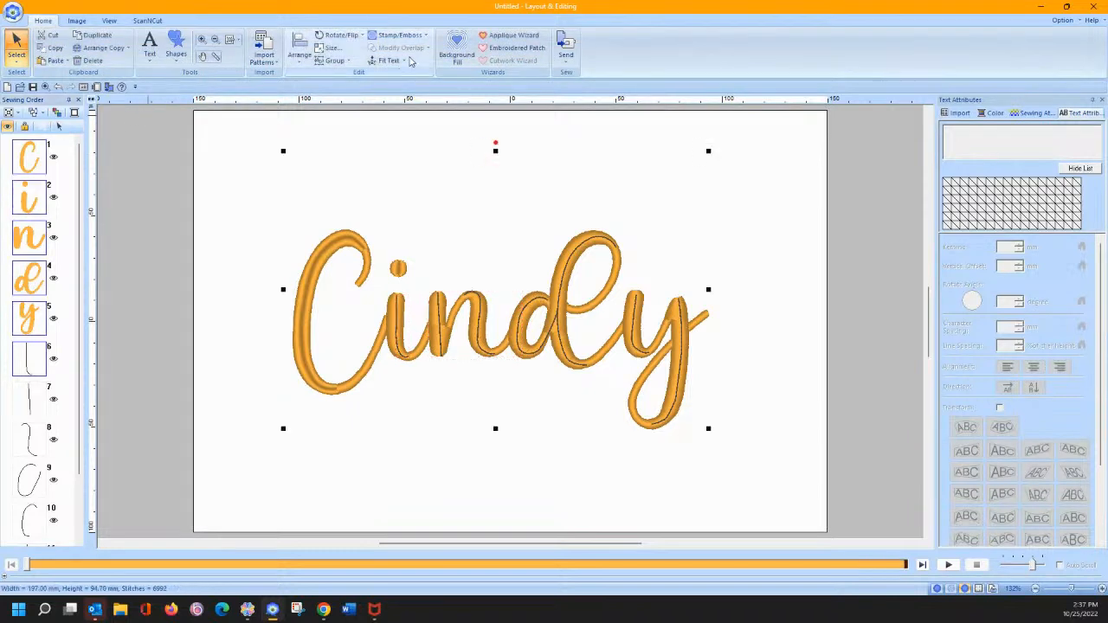
pyautogui.click(408, 36)
pyautogui.click(414, 96)
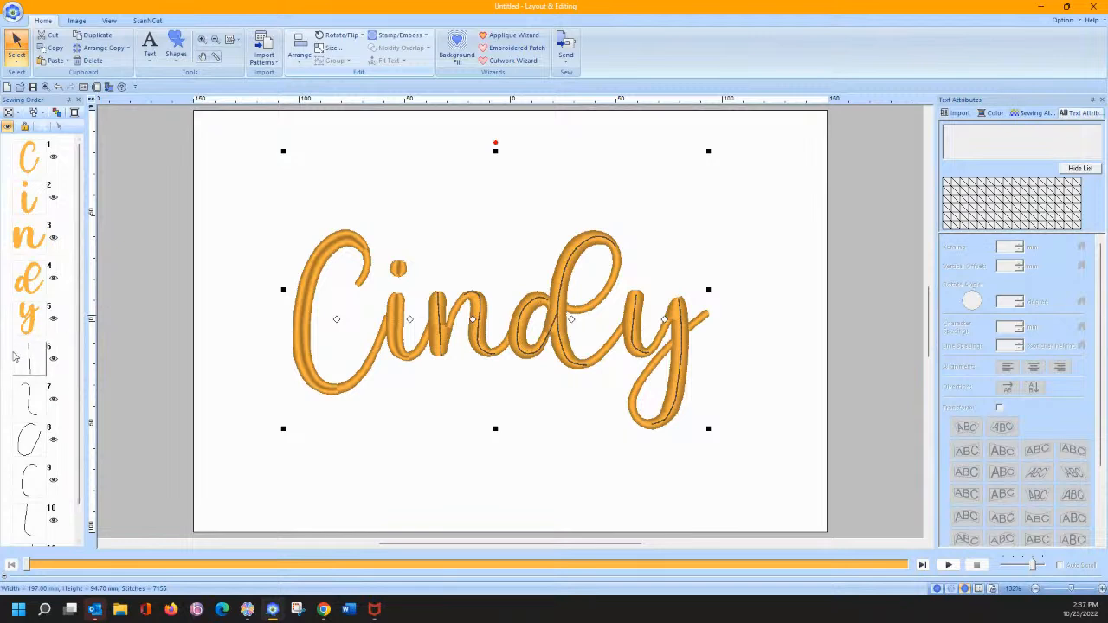
# Convert the curve on the third letter's first stem into an engraved line on the whole lettering.
pyautogui.click(402, 36)
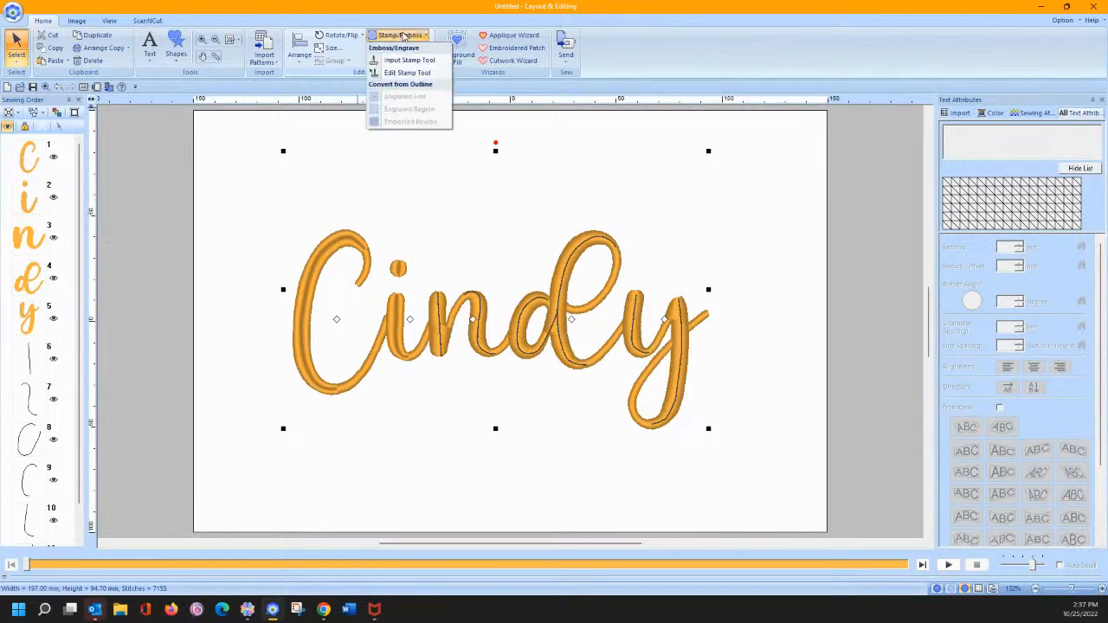
pyautogui.click(403, 37)
pyautogui.moveTo(15, 370); pyautogui.dragTo(40, 175)
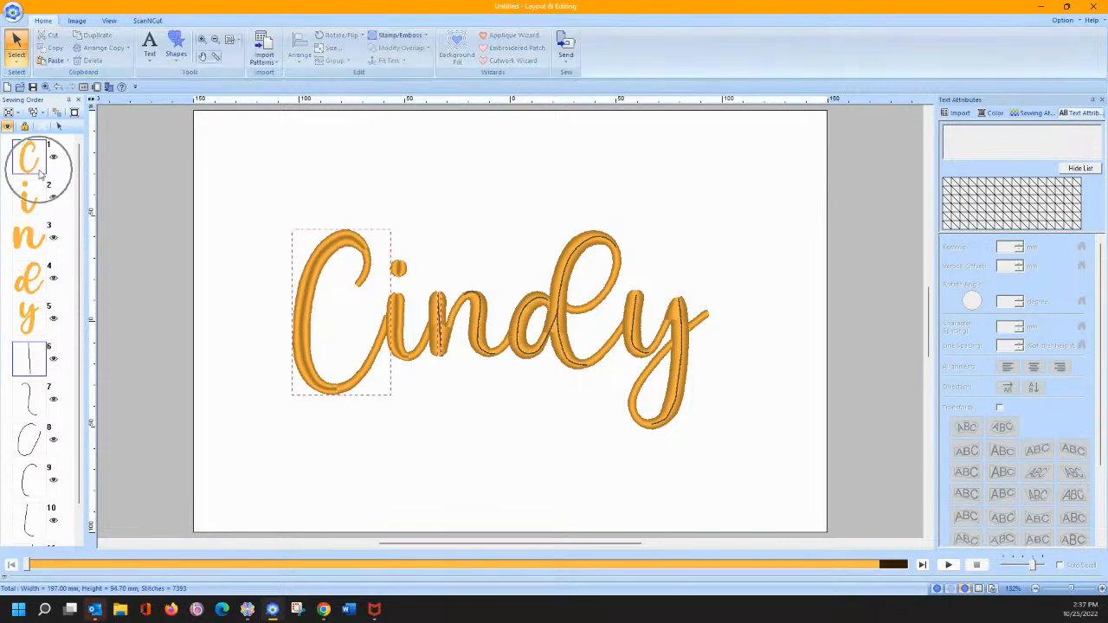
pyautogui.click(59, 128)
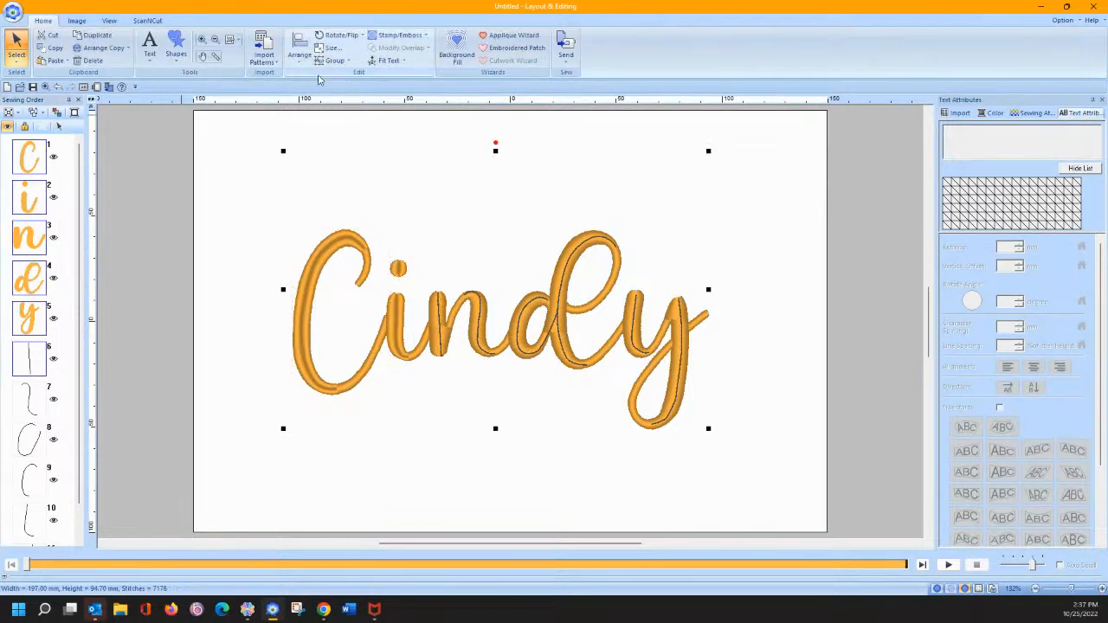
pyautogui.click(403, 36)
pyautogui.click(410, 102)
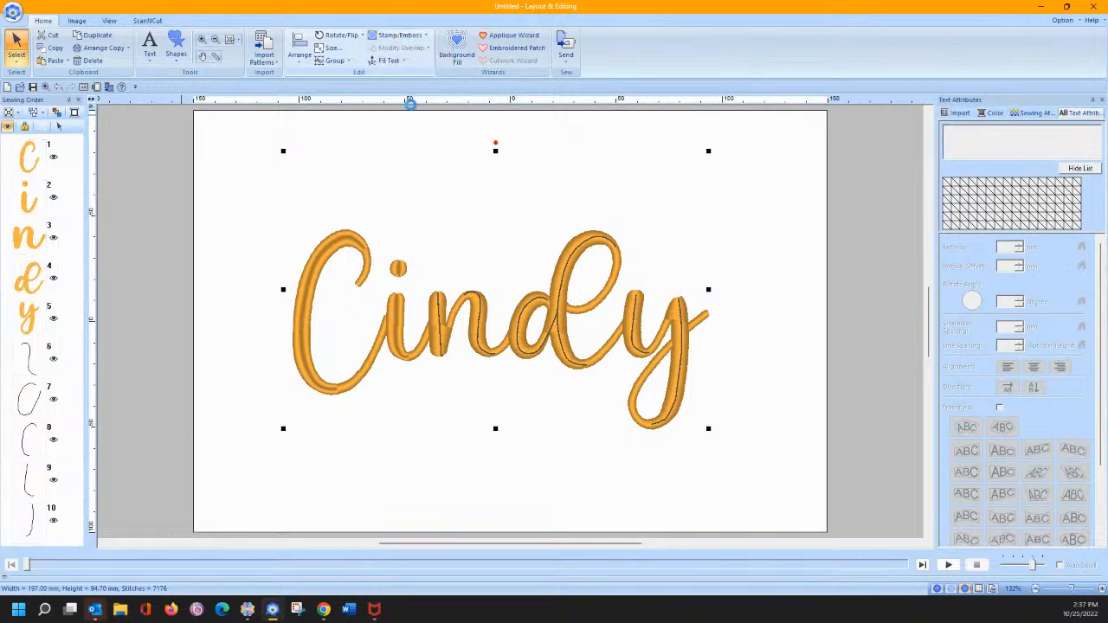
# Convert the curve on the third letter's second stroke into an engraved line on the whole lettering.
pyautogui.click(38, 351)
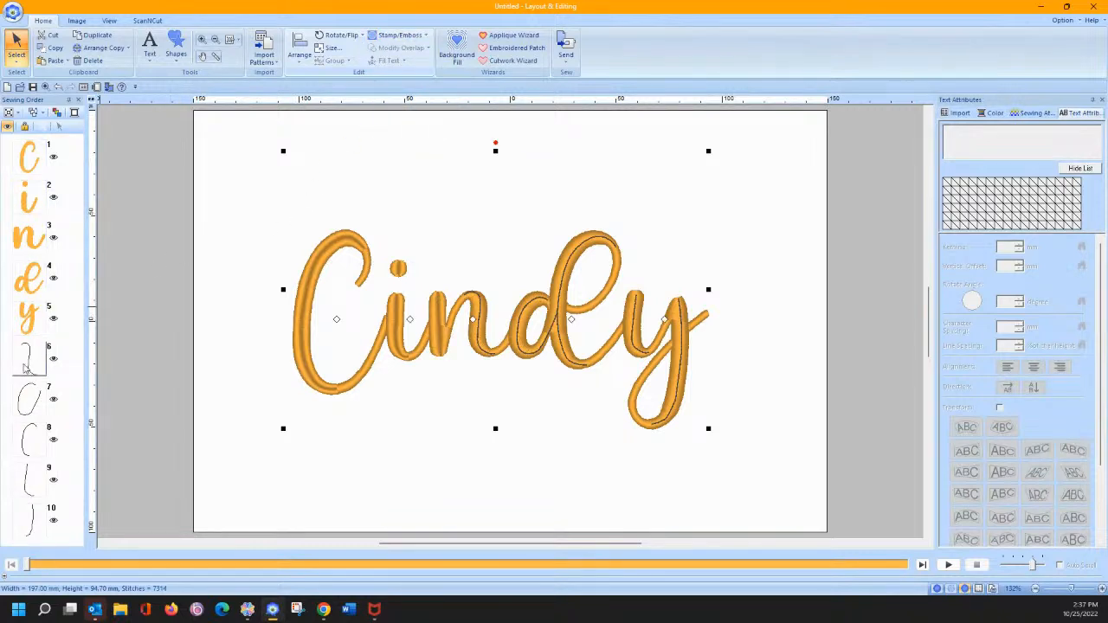
pyautogui.keyDown('shift'); pyautogui.click(37, 171); pyautogui.keyUp('shift')
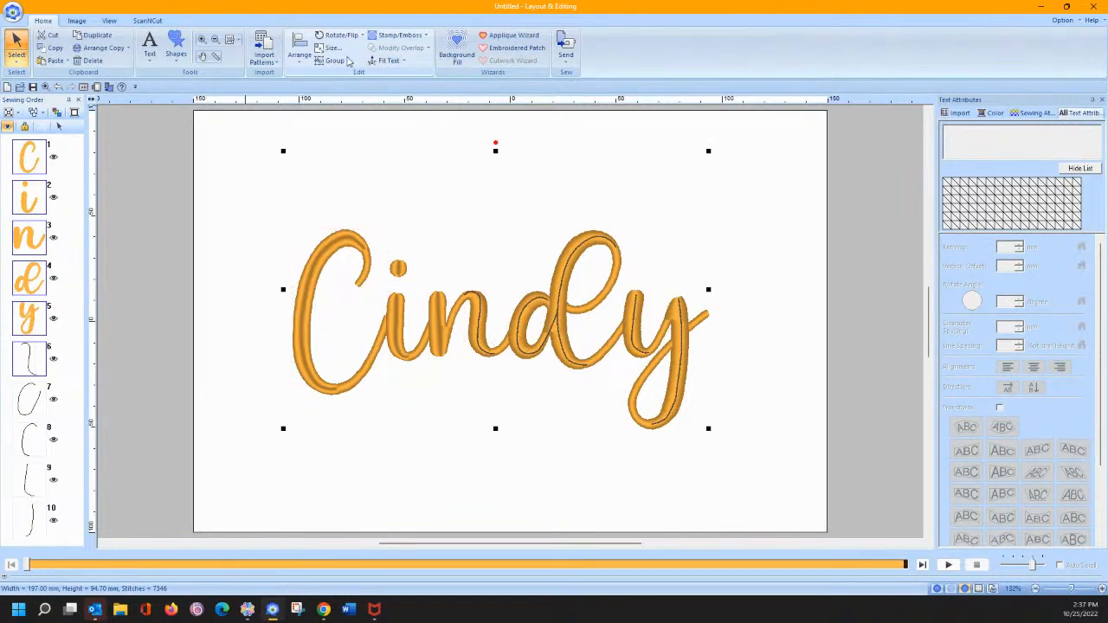
pyautogui.click(399, 35)
pyautogui.click(406, 95)
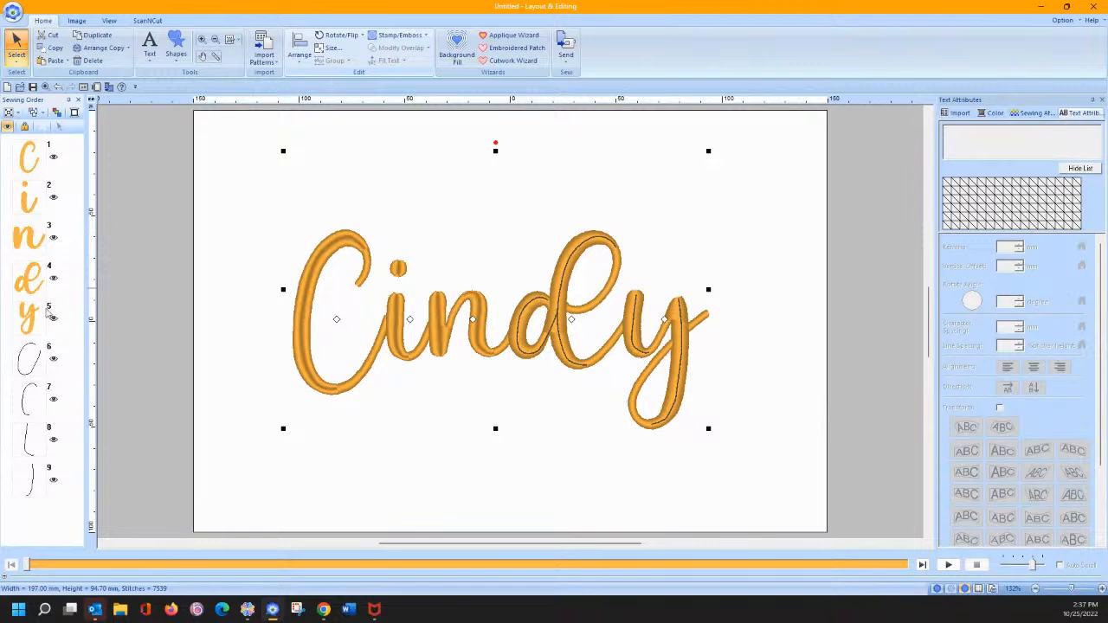
# Convert the curve around the fourth letter's bowl into an engraved line on the whole lettering.
pyautogui.click(36, 348)
pyautogui.keyDown('shift'); pyautogui.click(38, 315); pyautogui.keyUp('shift')
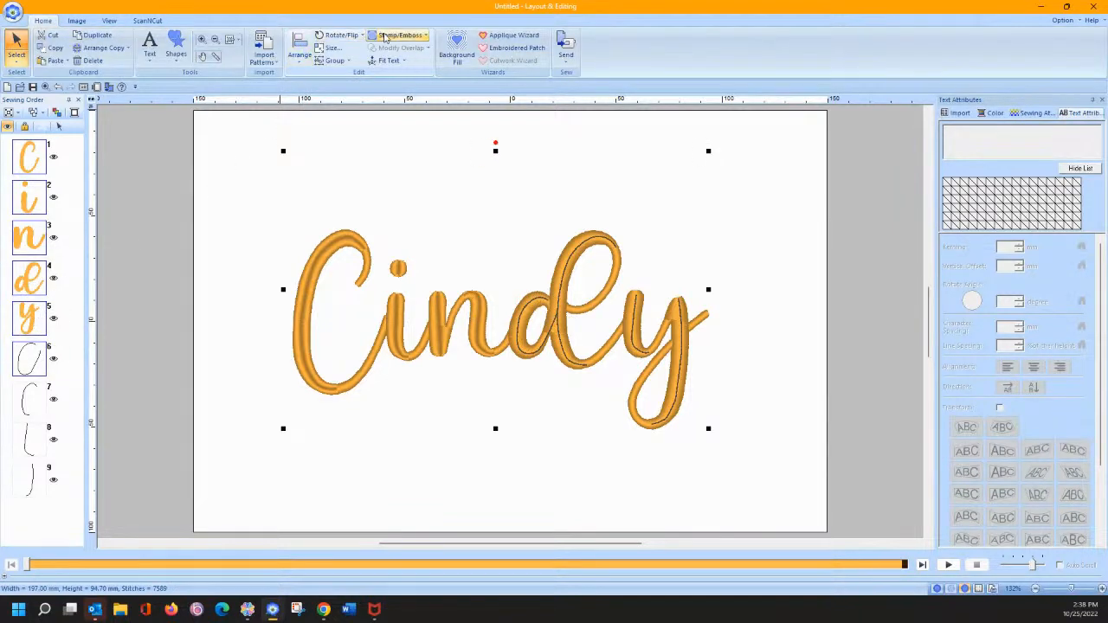
pyautogui.click(386, 37)
pyautogui.click(385, 97)
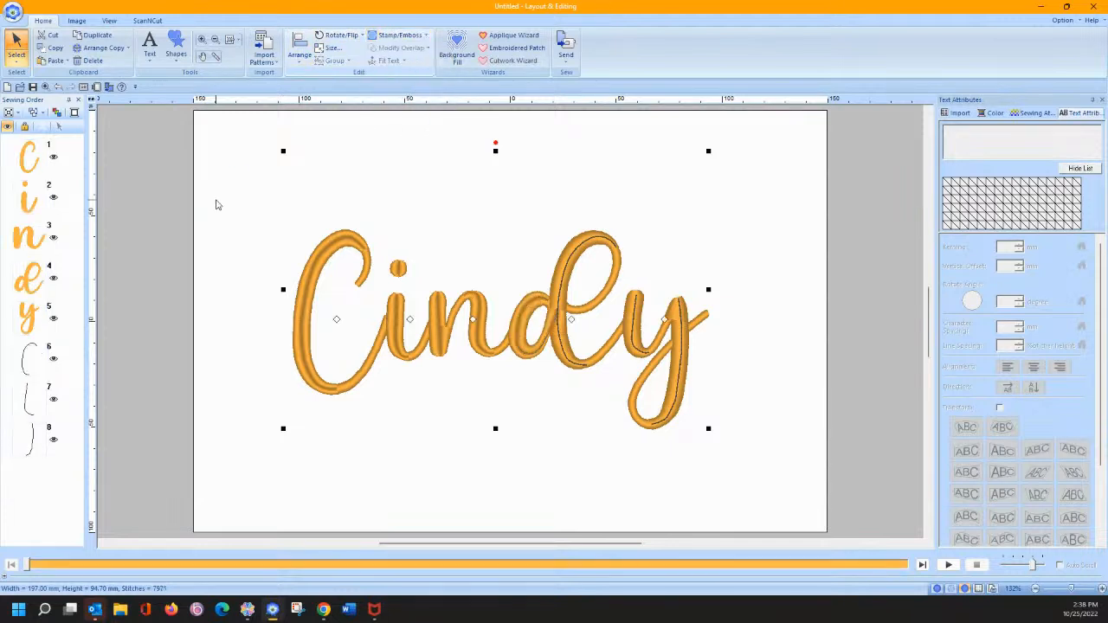
# Convert the curve along the fourth letter's tall looped stroke into an engraved line on the whole lettering.
pyautogui.click(32, 372)
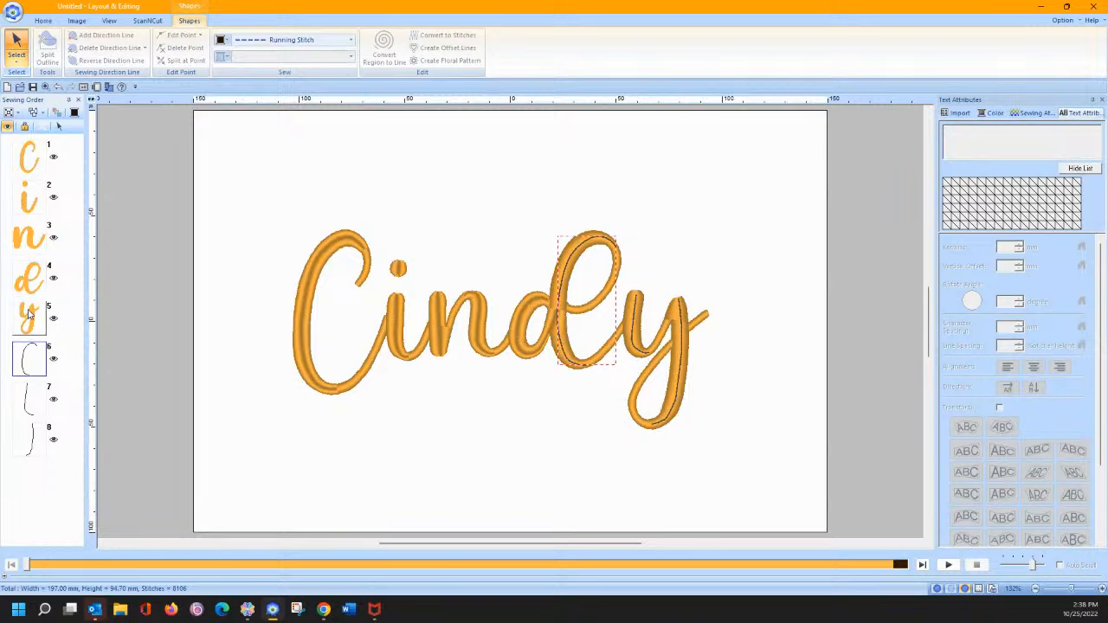
pyautogui.click(29, 317)
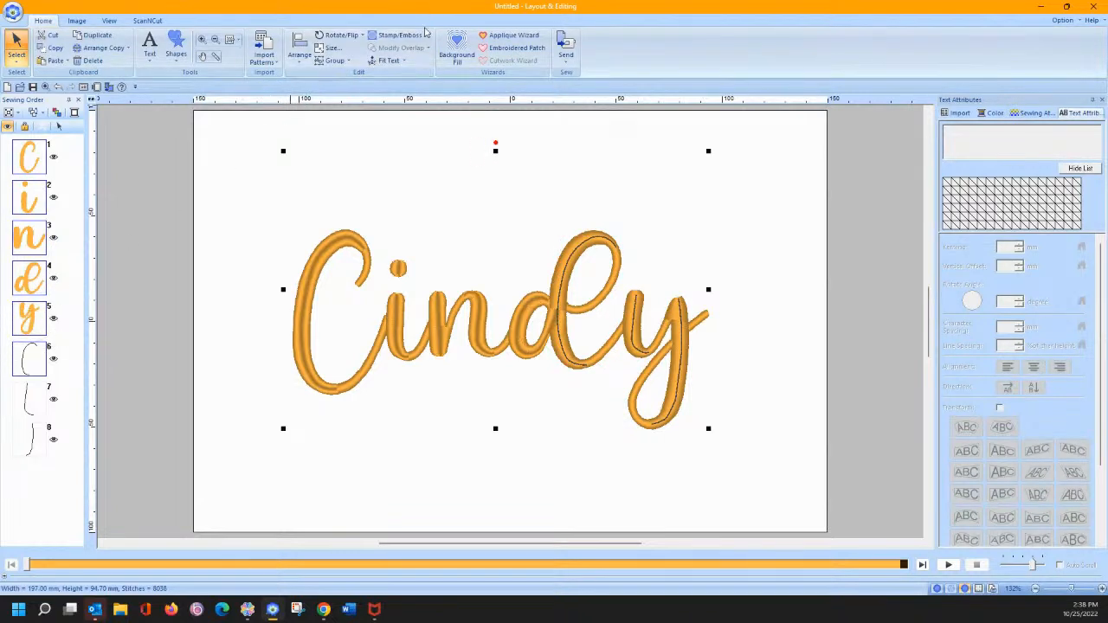
pyautogui.click(399, 35)
pyautogui.click(404, 97)
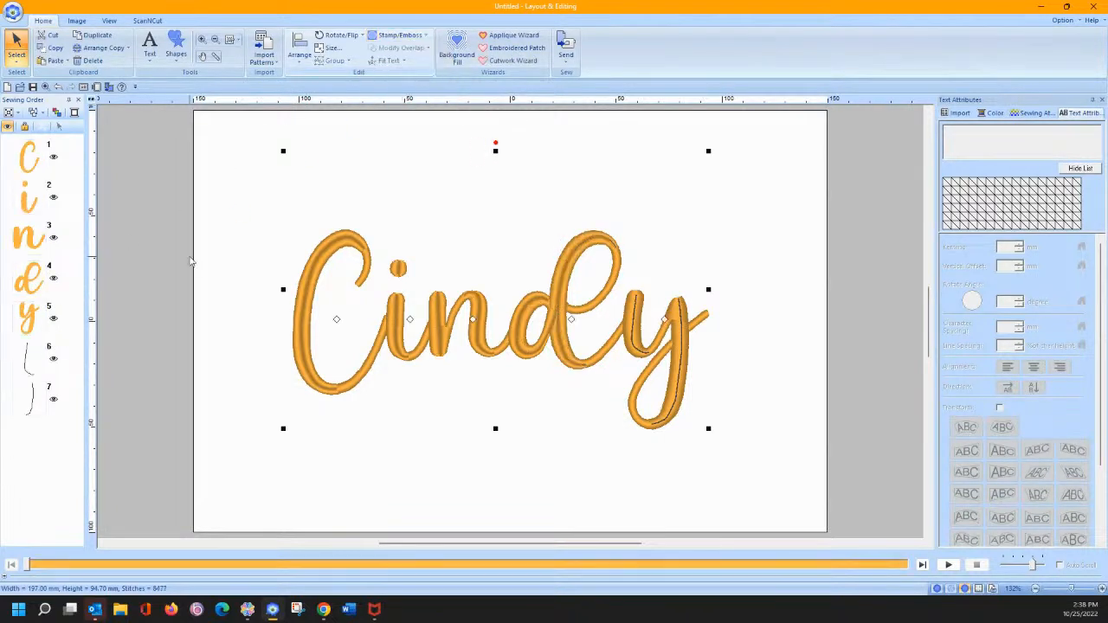
# Convert the curve on the fifth letter's first stroke into an engraved line on the whole lettering.
pyautogui.click(32, 359)
pyautogui.keyDown('ctrl'); pyautogui.click(36, 324); pyautogui.keyUp('ctrl')
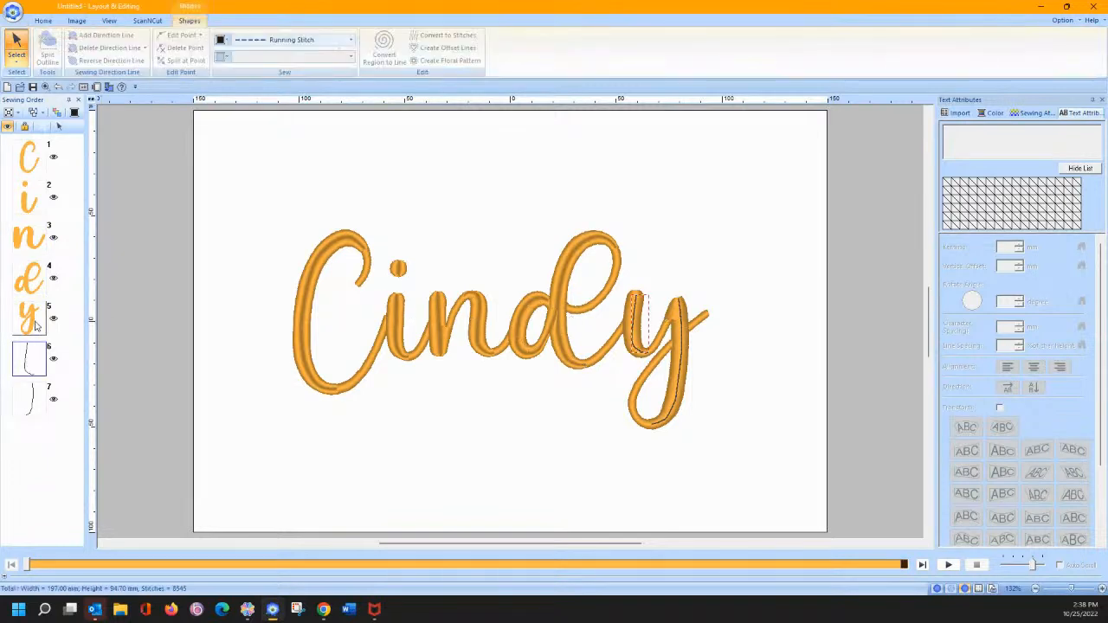
pyautogui.hotkey('ctrl', 'a')
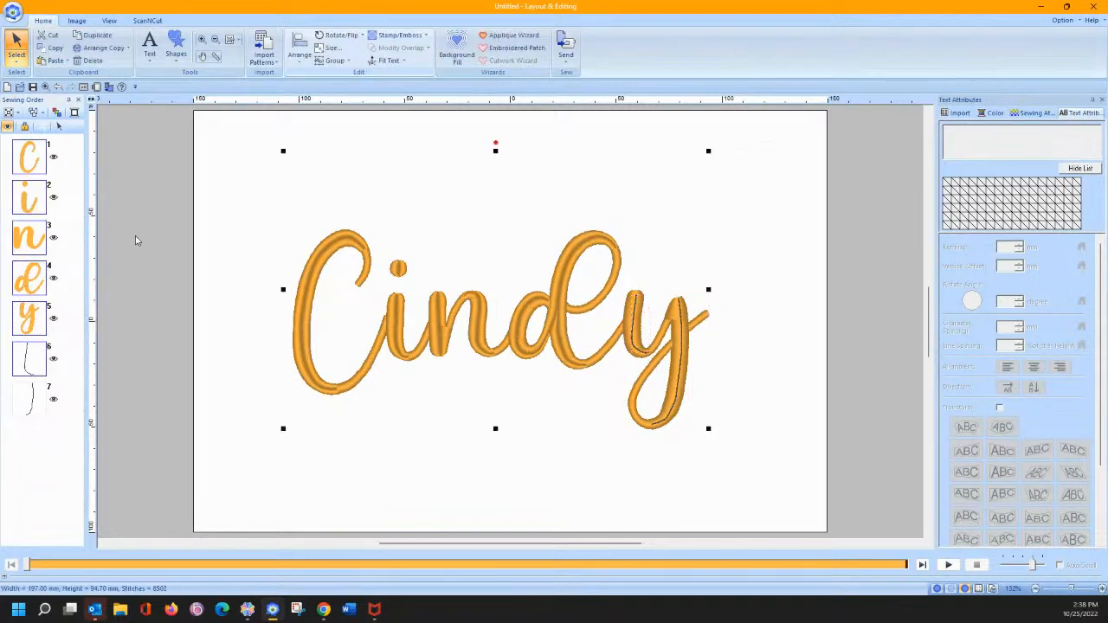
pyautogui.click(409, 35)
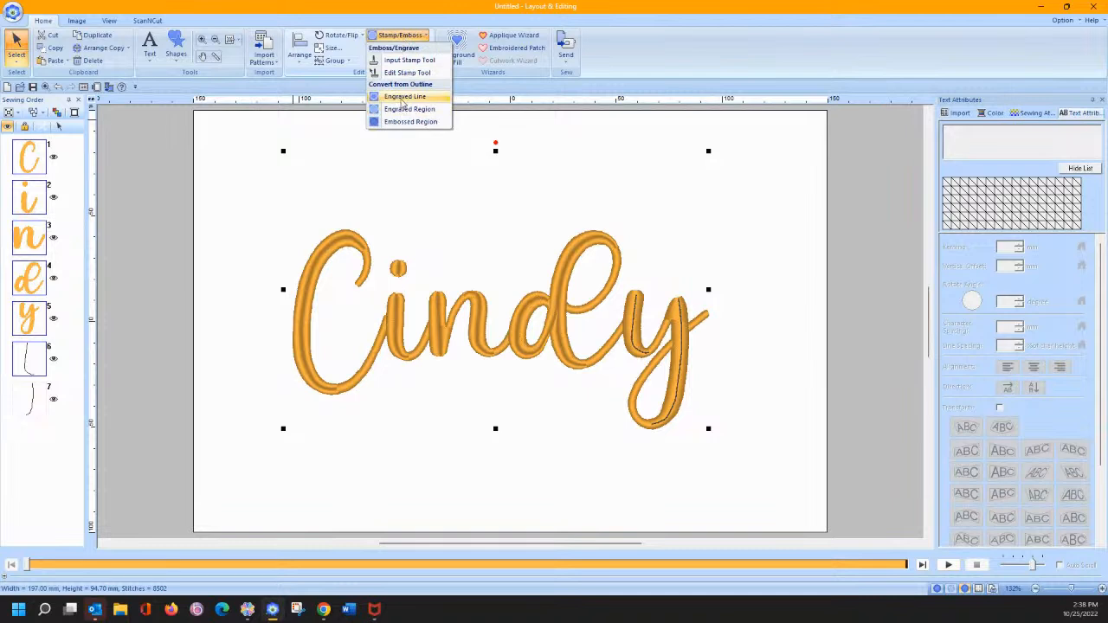
pyautogui.click(404, 97)
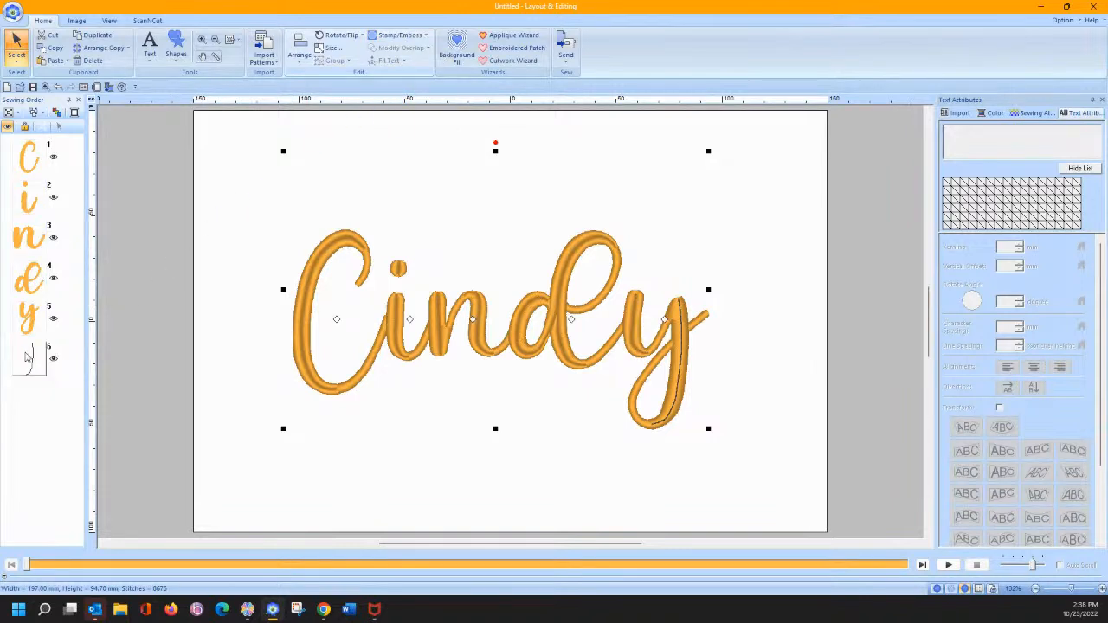
# Convert the remaining curve along the fifth letter's descender into an engraved line on the whole lettering.
pyautogui.click(29, 318)
pyautogui.hotkey('ctrl', 'a')
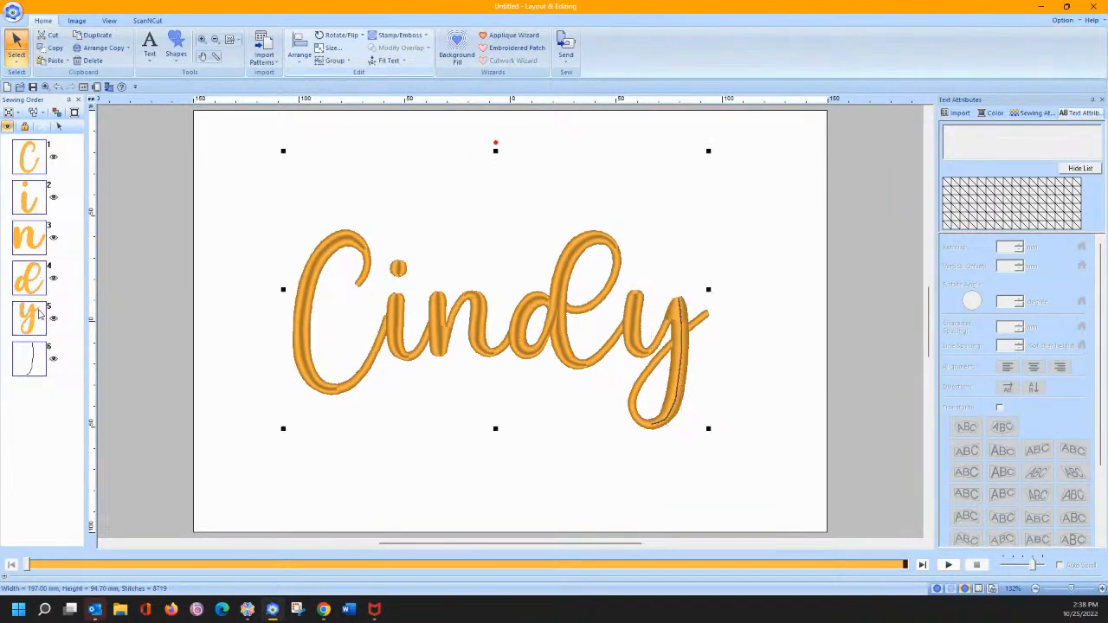
pyautogui.click(405, 36)
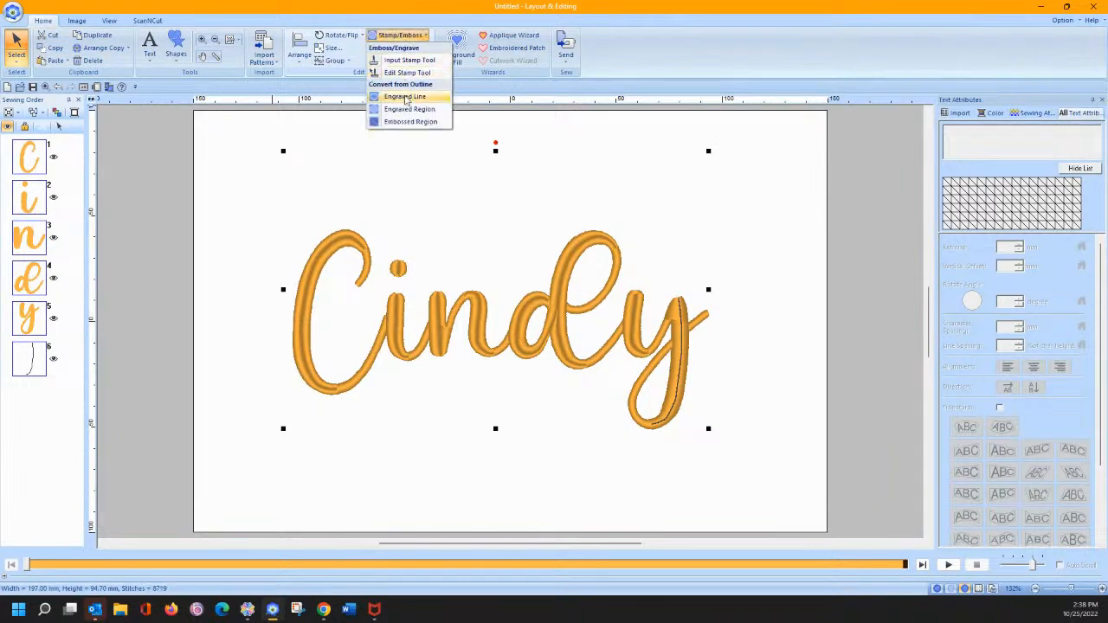
pyautogui.click(404, 96)
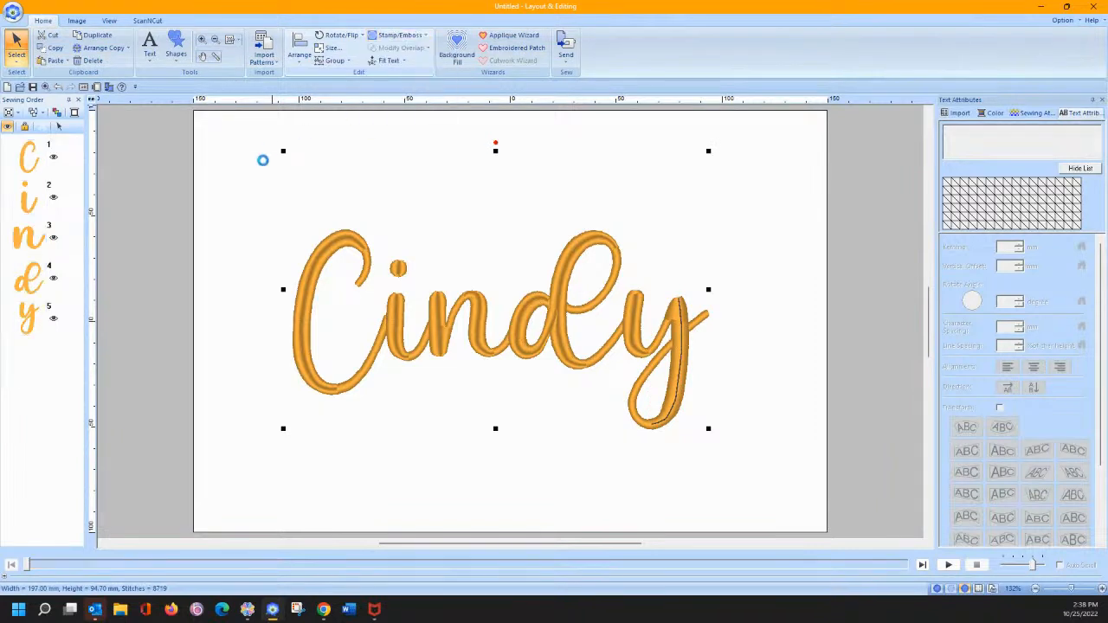
# Run the stitch simulation of the engraved lettering to check how the split columns sew, and stop it.
pyautogui.click(948, 564)
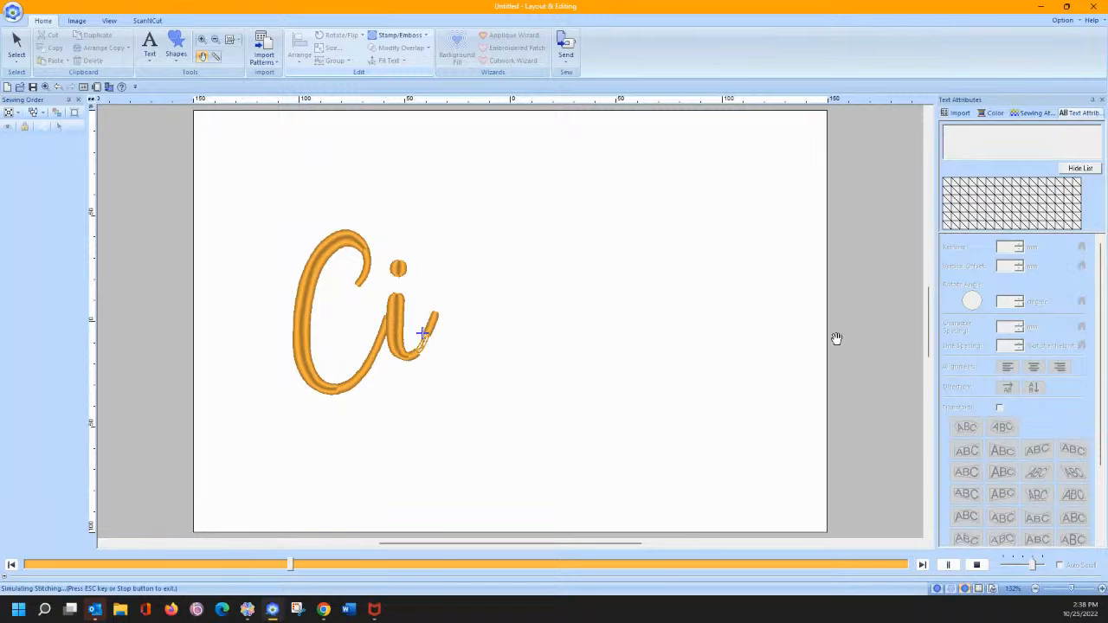
pyautogui.click(976, 564)
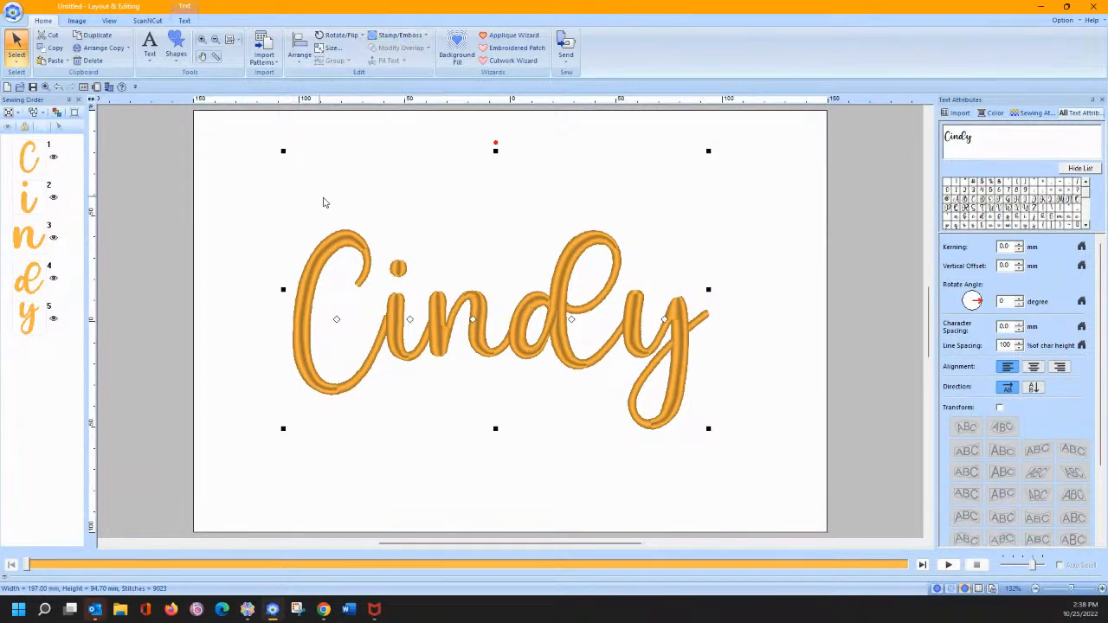
# Use the Edit Stamp Tool on the first letter's engraved line to nudge it slightly, and return to normal selection.
pyautogui.click(398, 37)
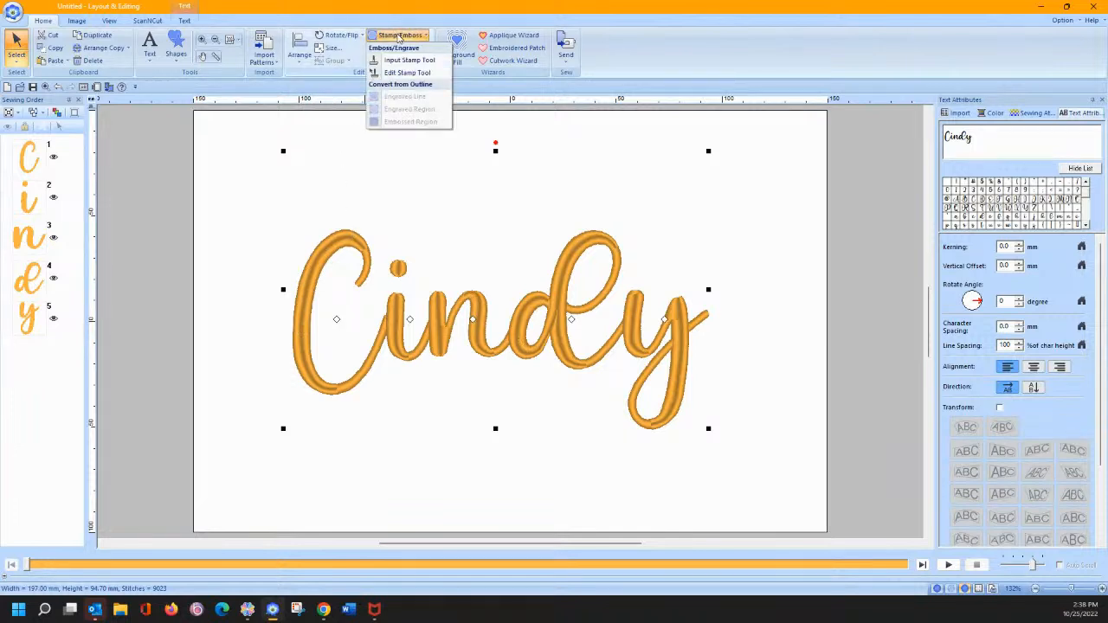
pyautogui.click(405, 72)
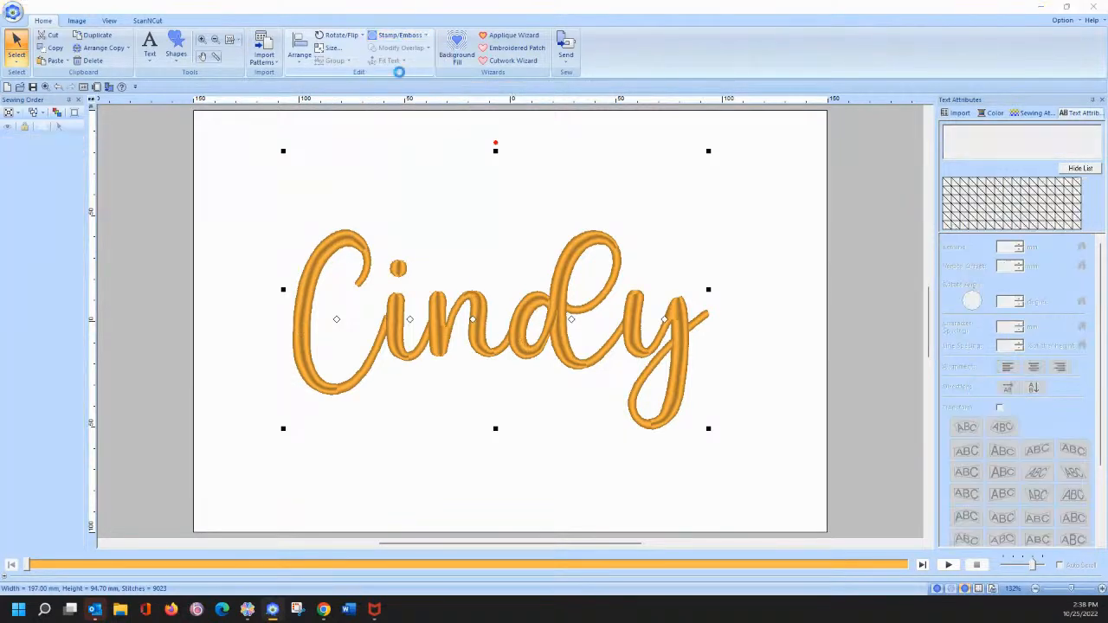
pyautogui.click(318, 253)
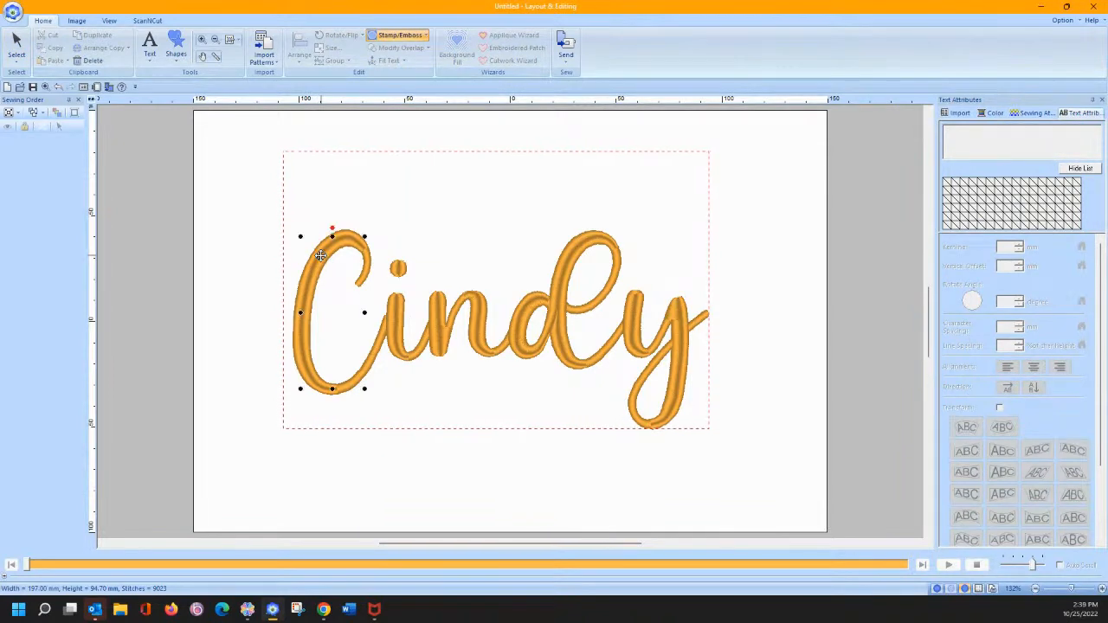
pyautogui.moveTo(0, 85); pyautogui.dragTo(141, 20)
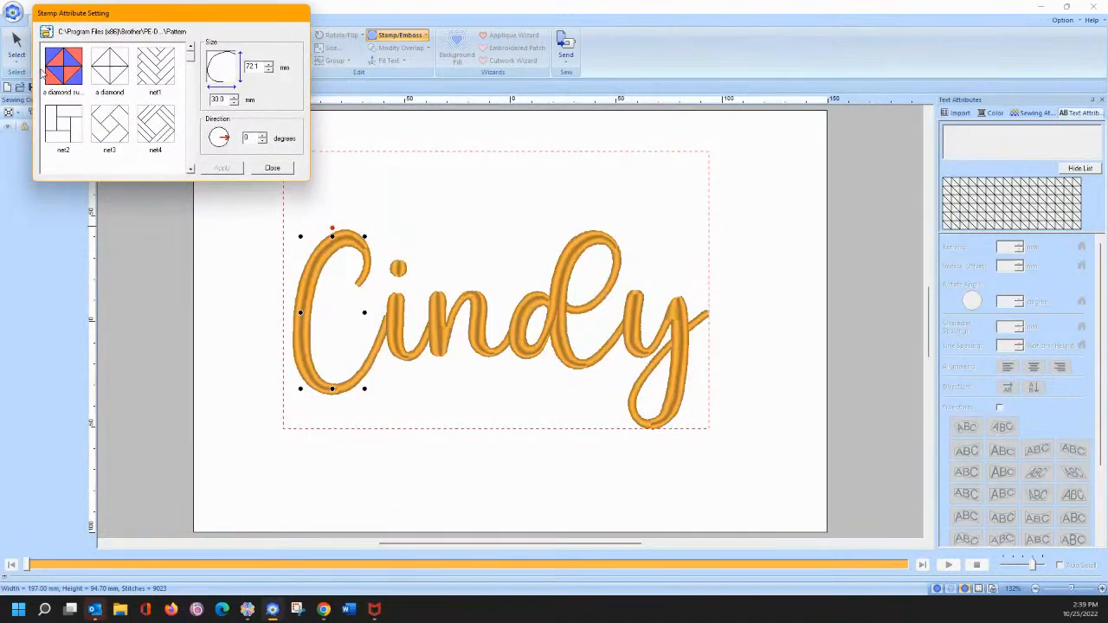
pyautogui.moveTo(327, 242)
pyautogui.mouseDown()
pyautogui.moveTo(323, 261)
pyautogui.moveTo(325, 244)
pyautogui.mouseUp()
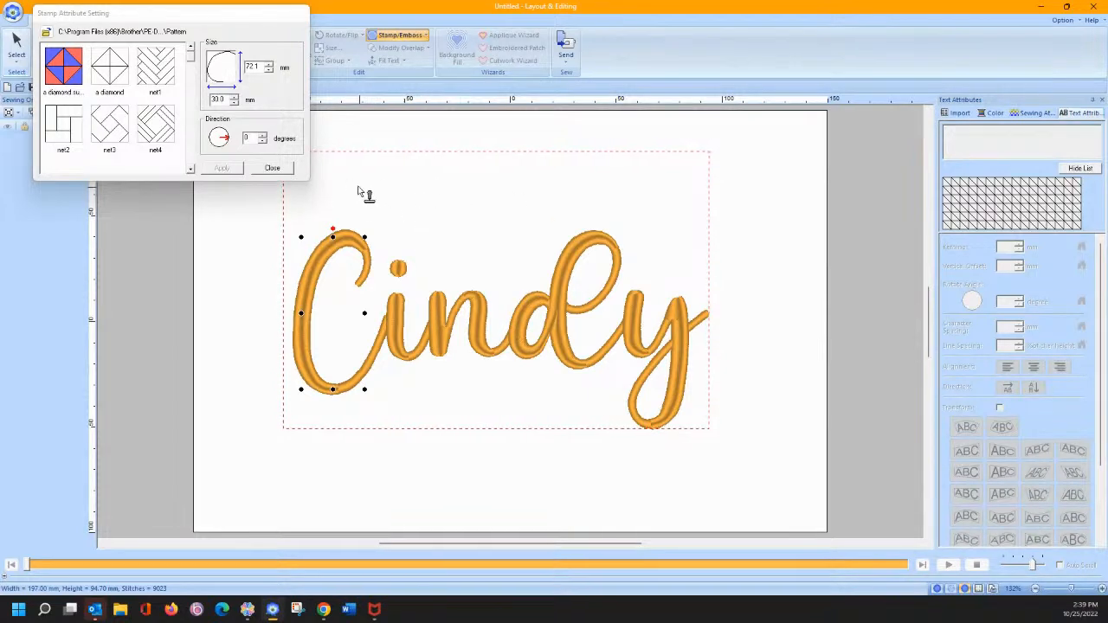
pyautogui.click(273, 168)
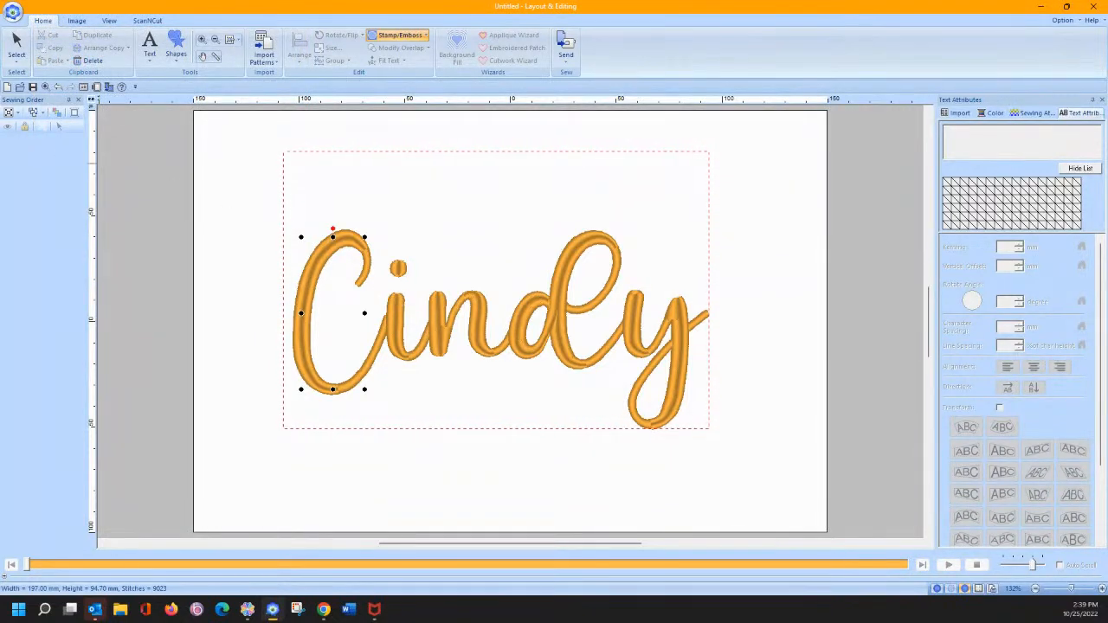
pyautogui.click(16, 44)
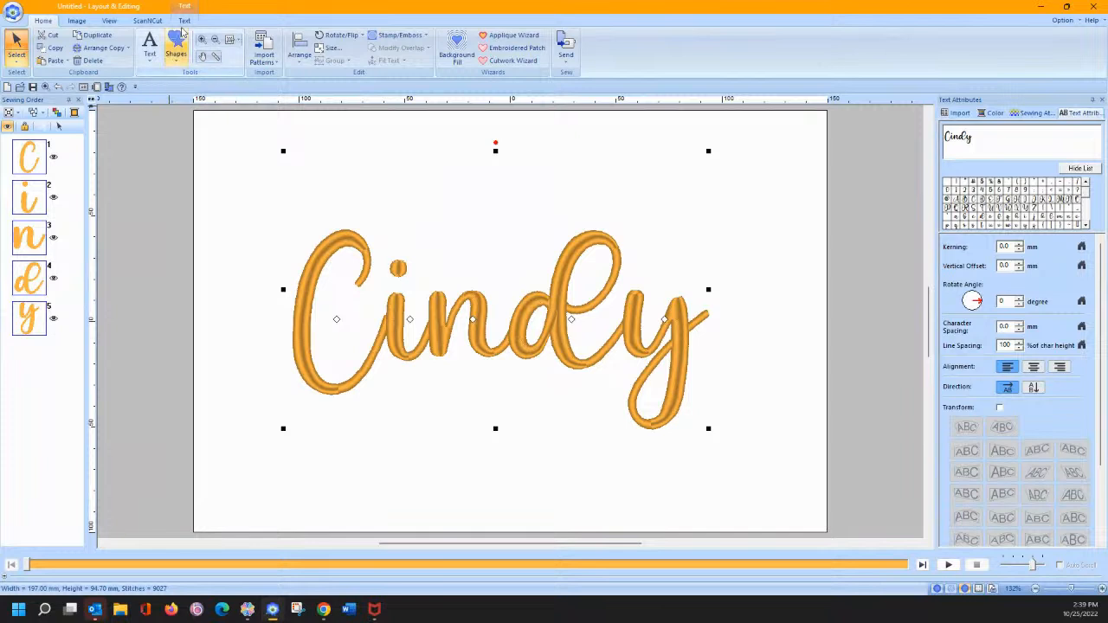
# Try the Serif 01 font on the lettering, enlarged to about 220 mm wide, and undo both changes.
pyautogui.click(186, 20)
pyautogui.click(186, 40)
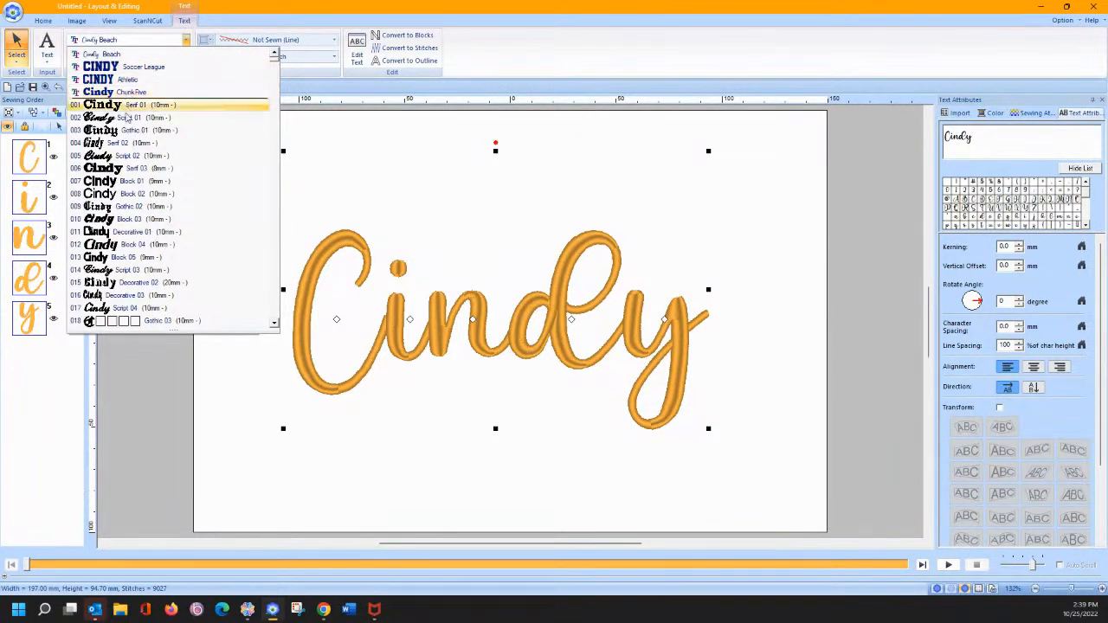
pyautogui.click(122, 105)
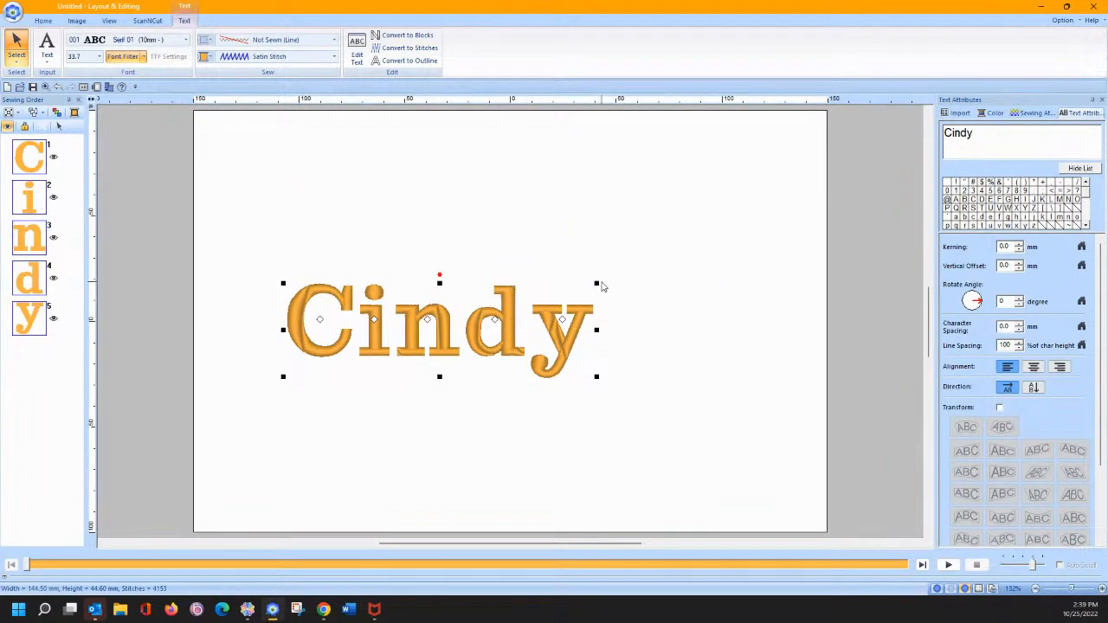
pyautogui.moveTo(596, 283); pyautogui.dragTo(645, 243)
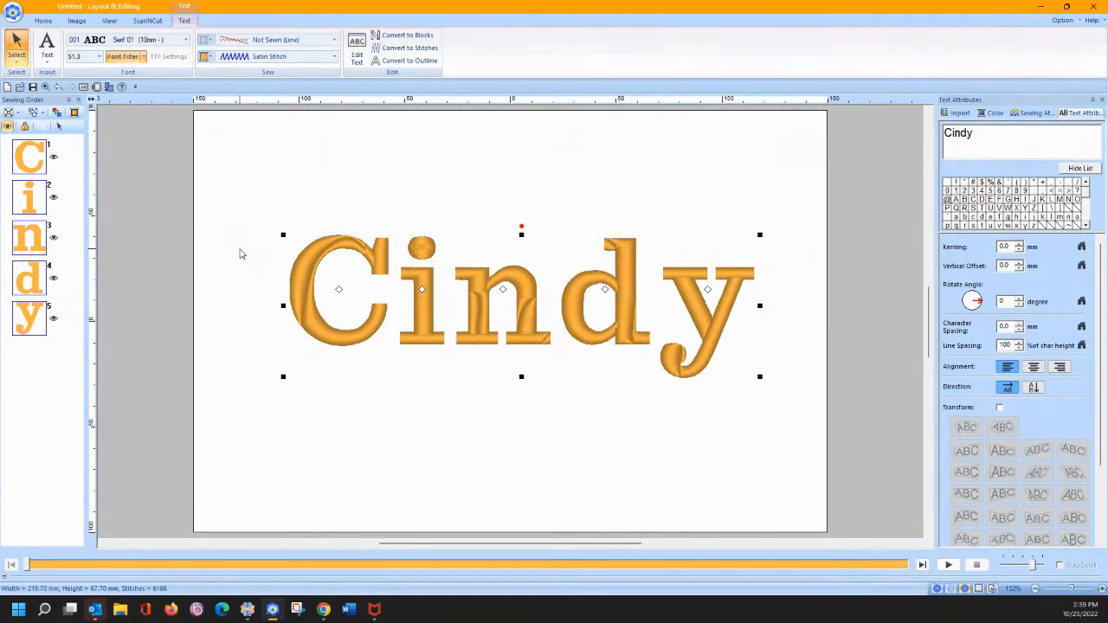
pyautogui.click(58, 87)
pyautogui.click(58, 87)
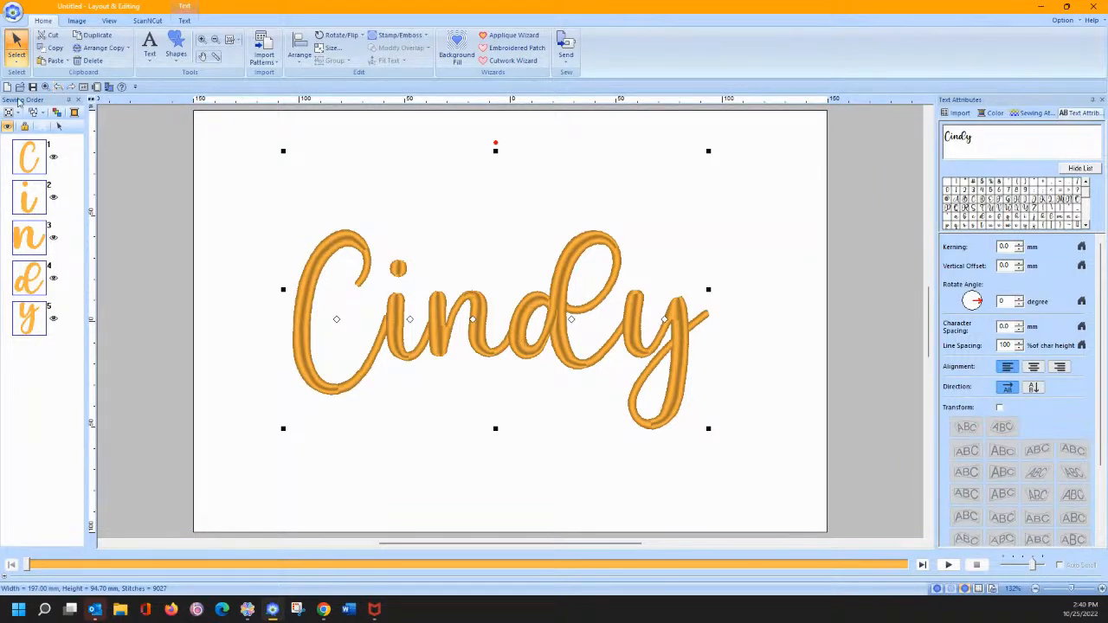
# Clear the script lettering from the page and add the first name as new text in the Serif 01 font.
pyautogui.press('Delete')
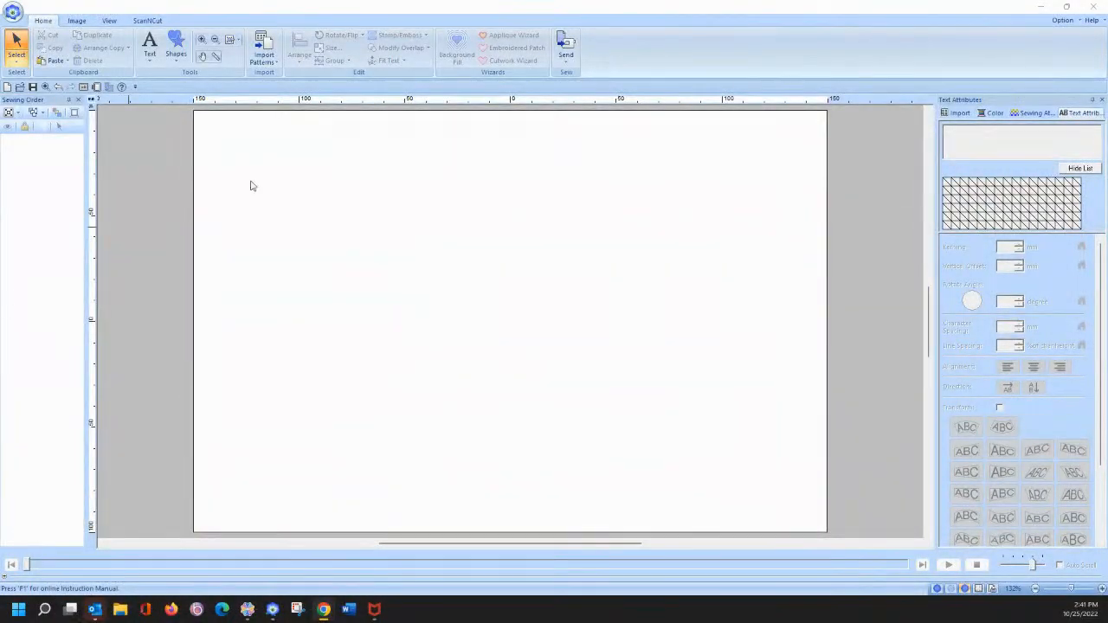
pyautogui.click(151, 54)
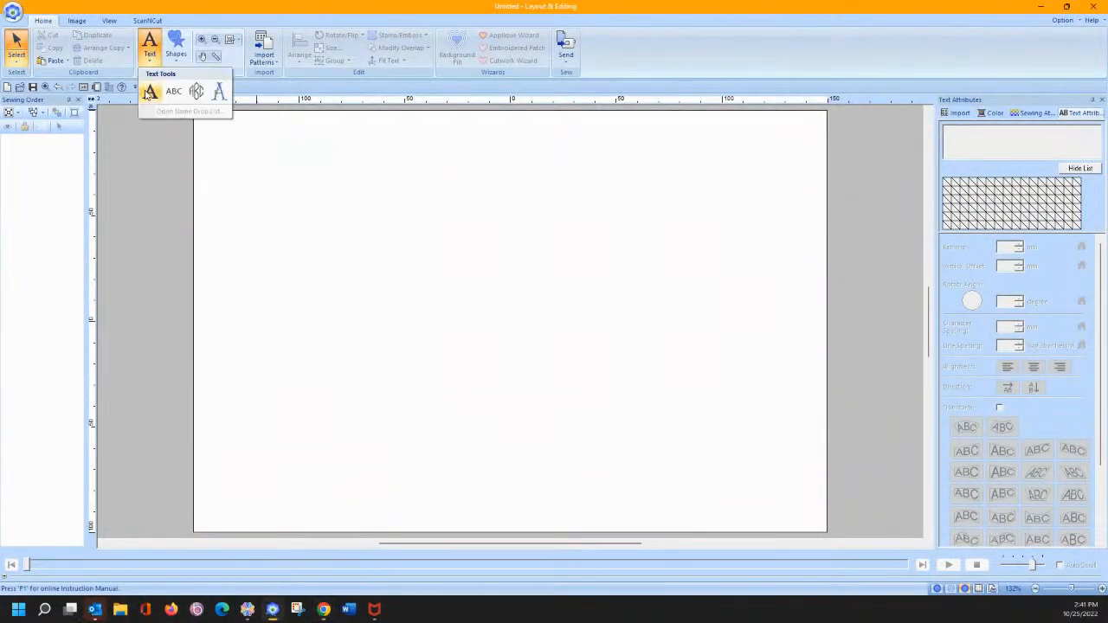
pyautogui.click(149, 94)
pyautogui.click(266, 320)
pyautogui.write('Cind')
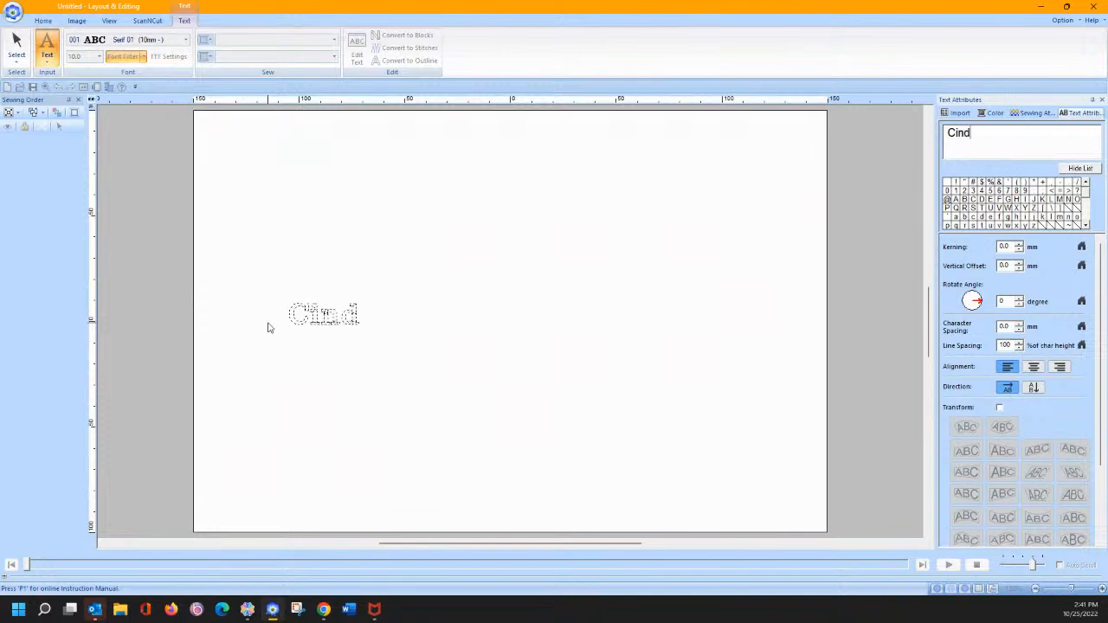
pyautogui.write('y')
pyautogui.press('Return')
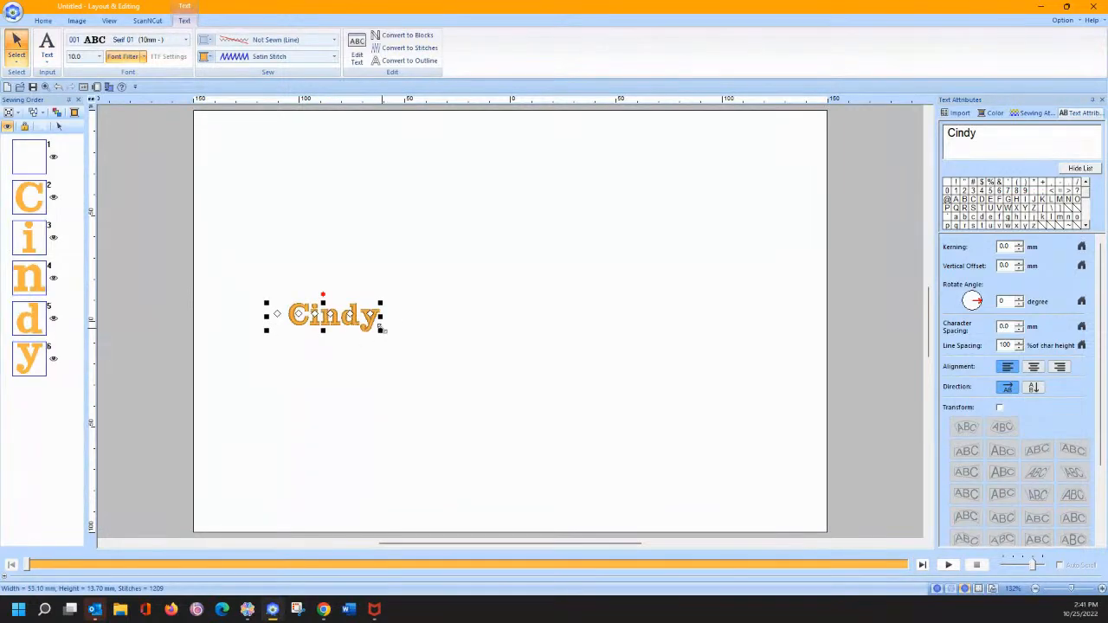
# Enlarge the new text to about 270 mm wide and convert it to outlines.
pyautogui.moveTo(384, 334); pyautogui.dragTo(759, 463)
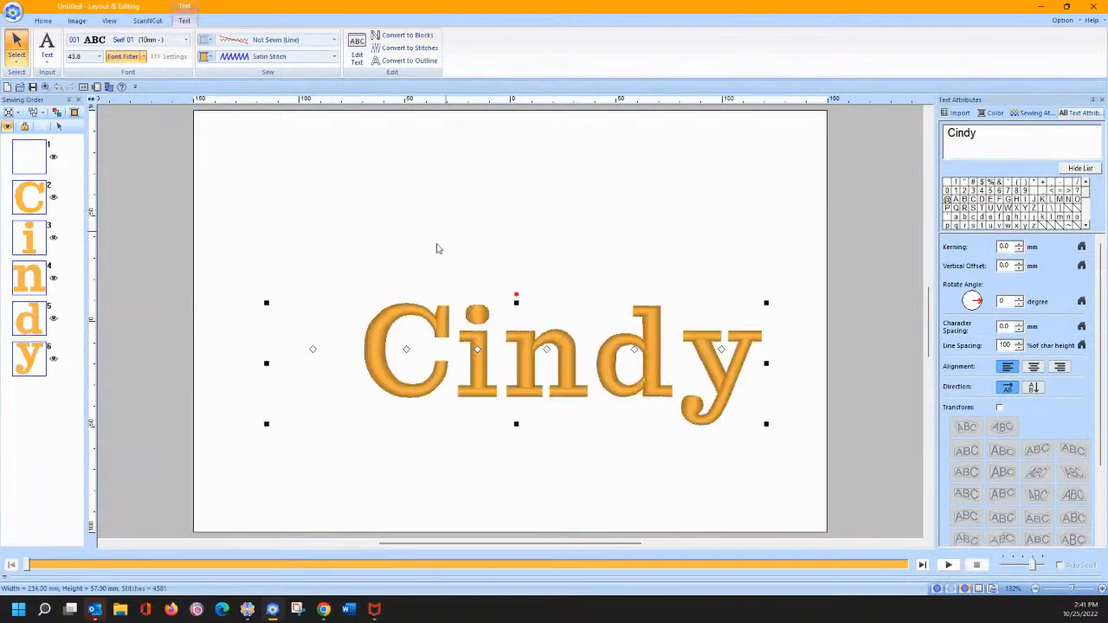
pyautogui.moveTo(266, 301); pyautogui.dragTo(185, 208)
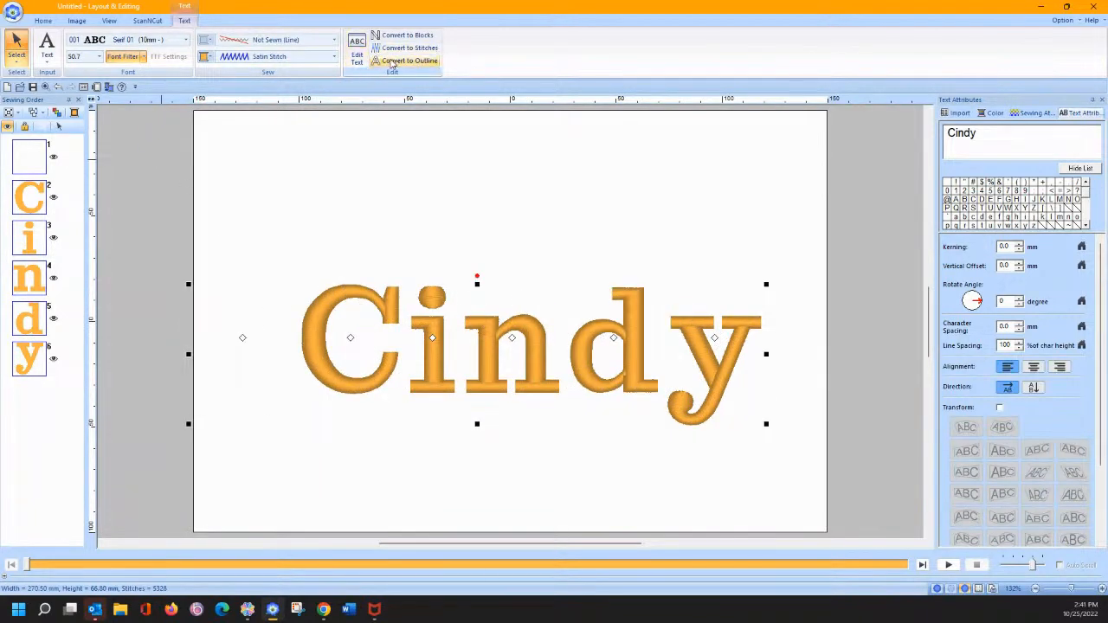
pyautogui.click(390, 63)
# Try the Applique Wizard on the first letter alone, with a 6.0 mm zigzag covering stitch, and undo it.
pyautogui.click(42, 20)
pyautogui.click(33, 158)
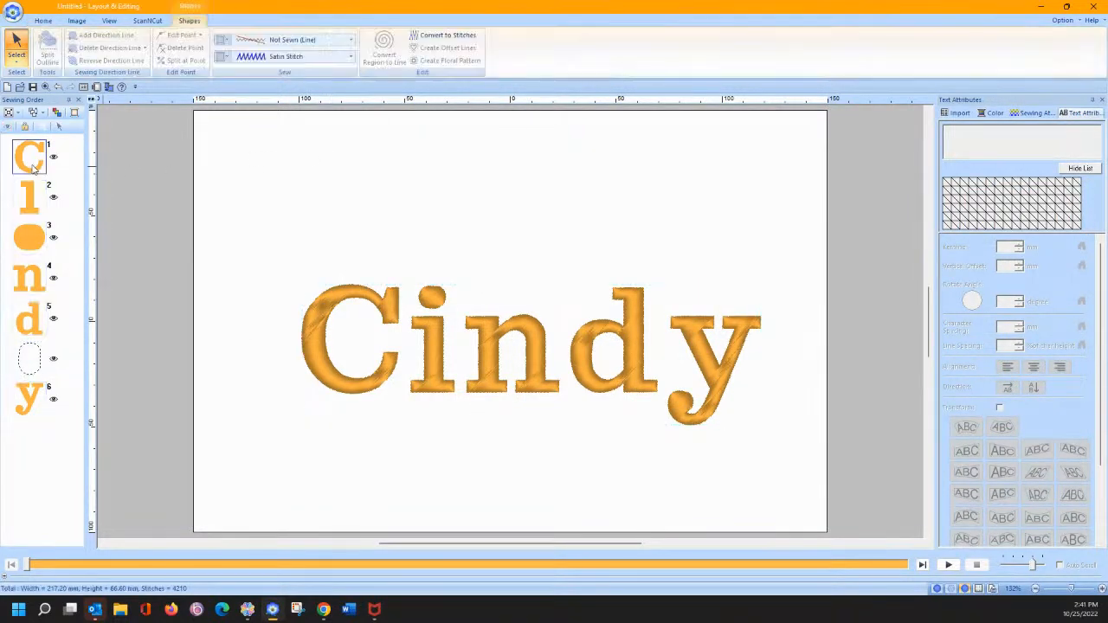
pyautogui.click(42, 20)
pyautogui.click(511, 36)
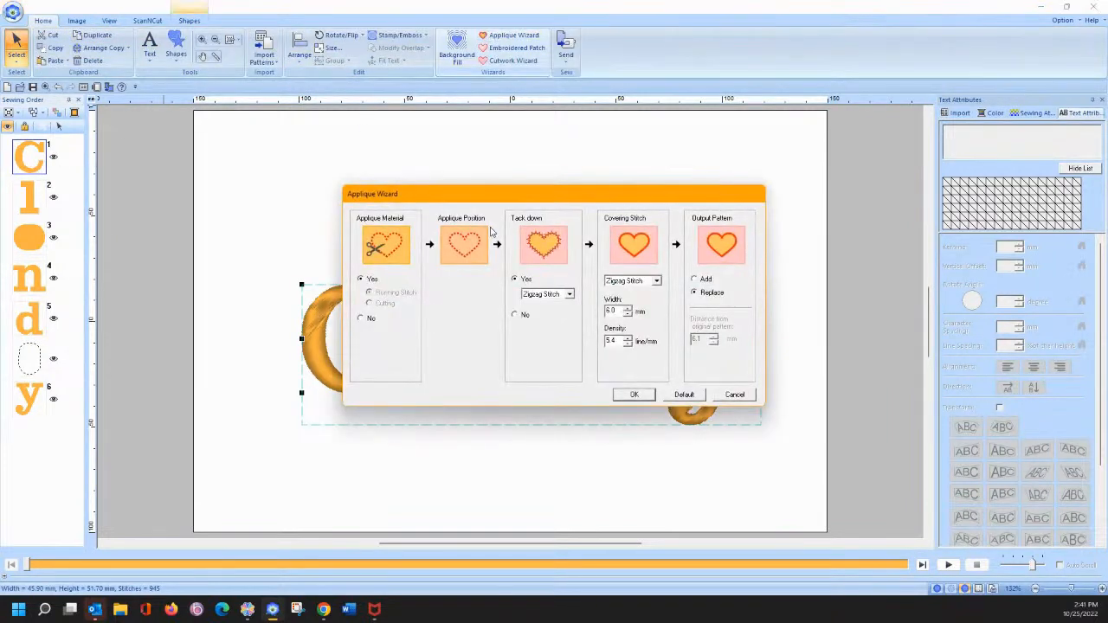
pyautogui.click(633, 395)
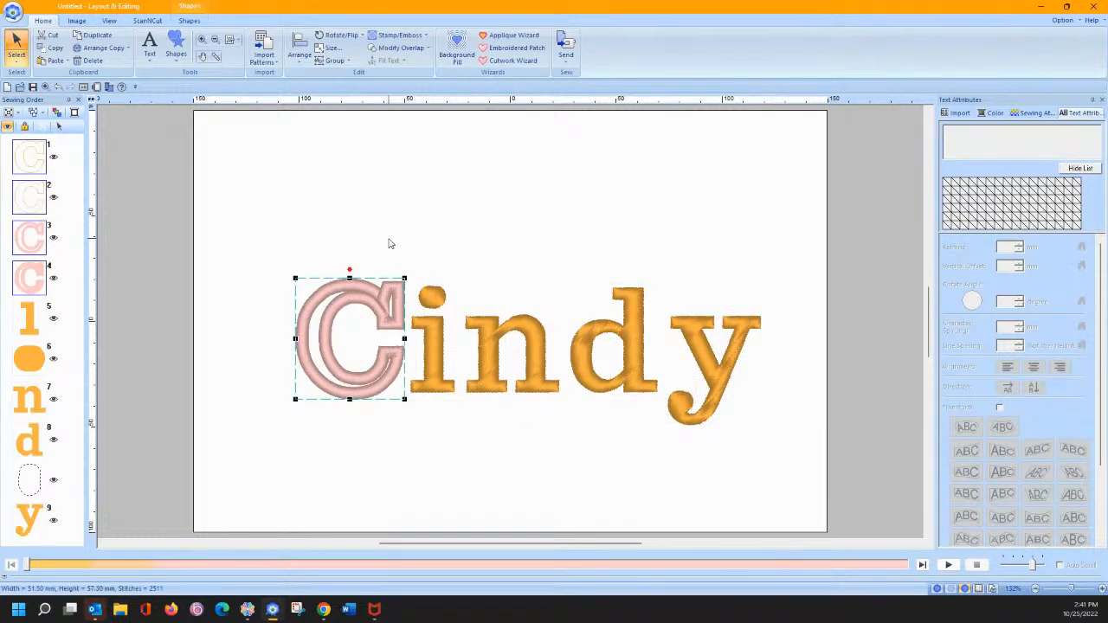
pyautogui.click(57, 88)
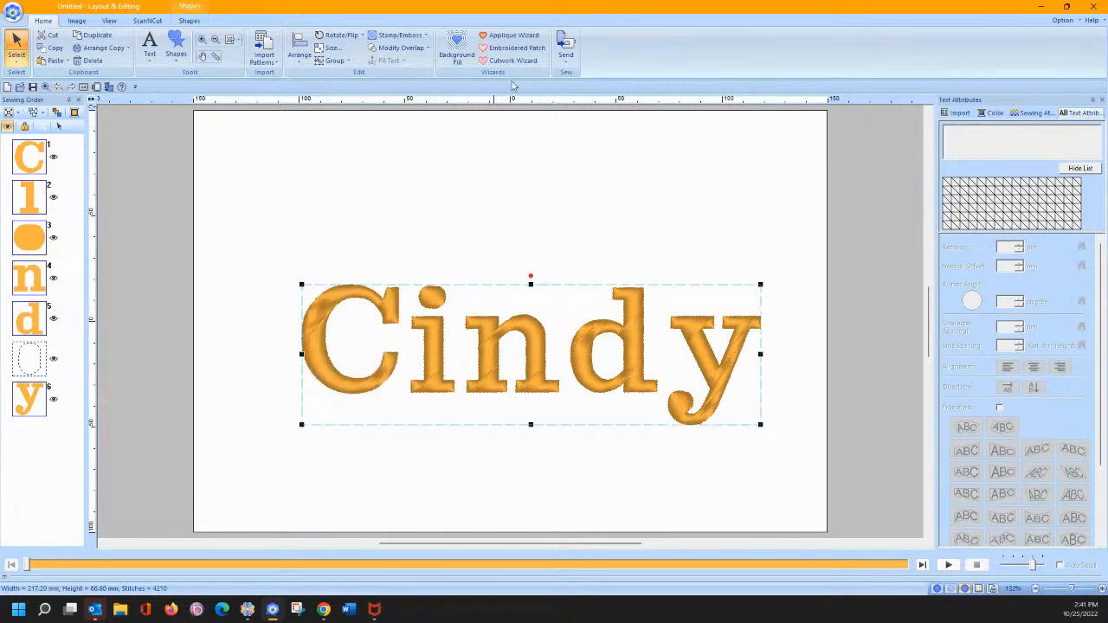
# Replace all the outlined letters with appliques using the Applique Wizard, with zigzag tack down and a 6.0 mm zigzag covering stitch.
pyautogui.click(510, 36)
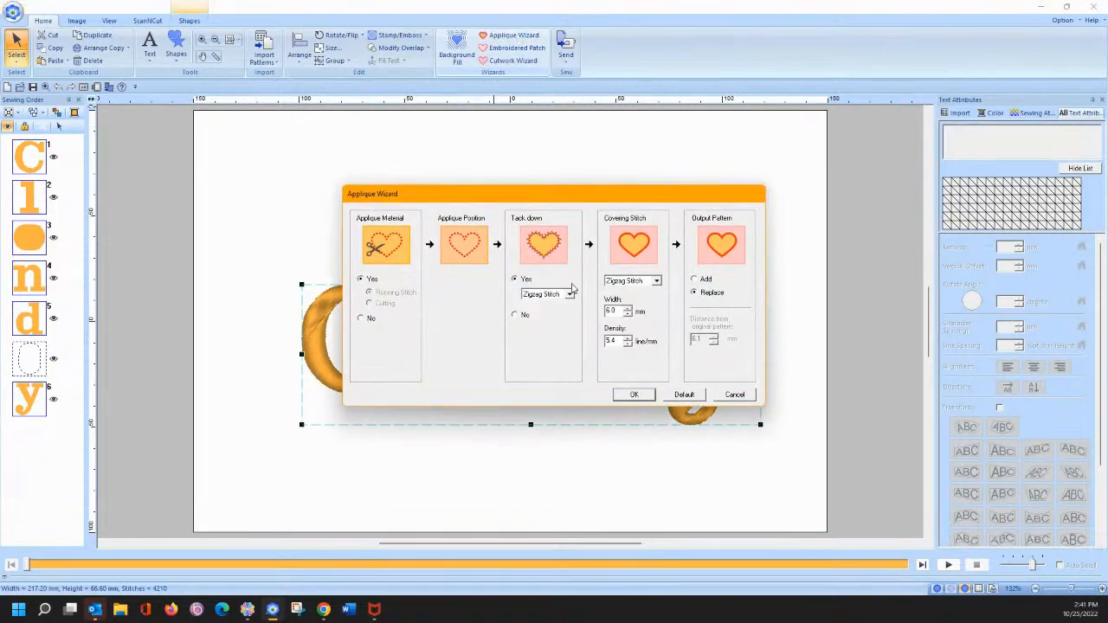
pyautogui.click(641, 394)
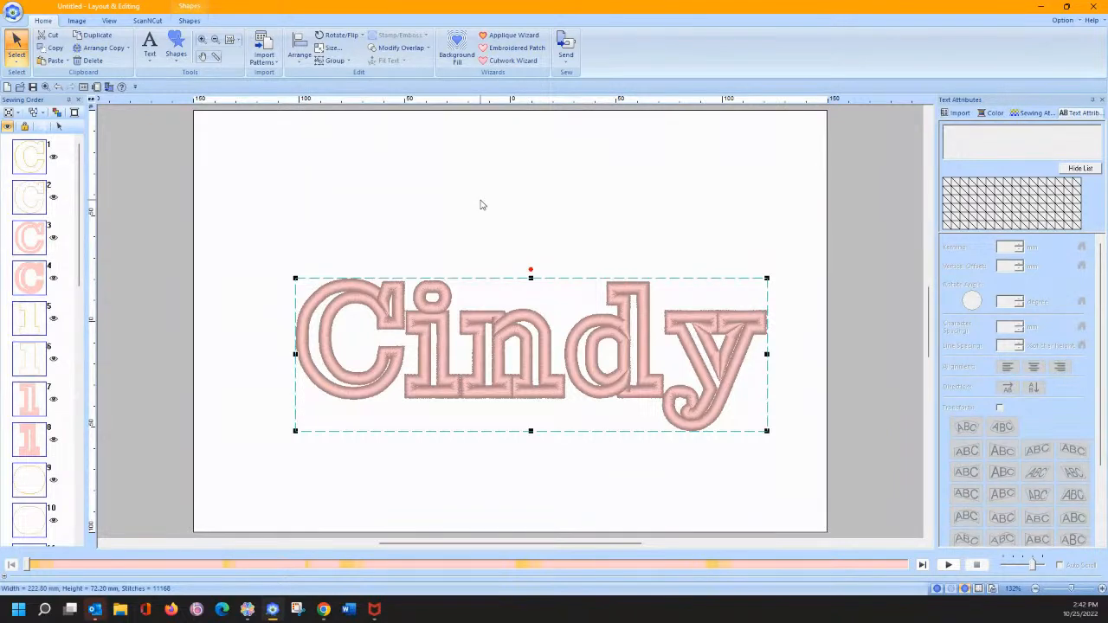
# Clear the appliqued lettering from the page and import the rose design 33100110.pes from the Design Library's Floral2 category.
pyautogui.press('Delete')
pyautogui.click(956, 115)
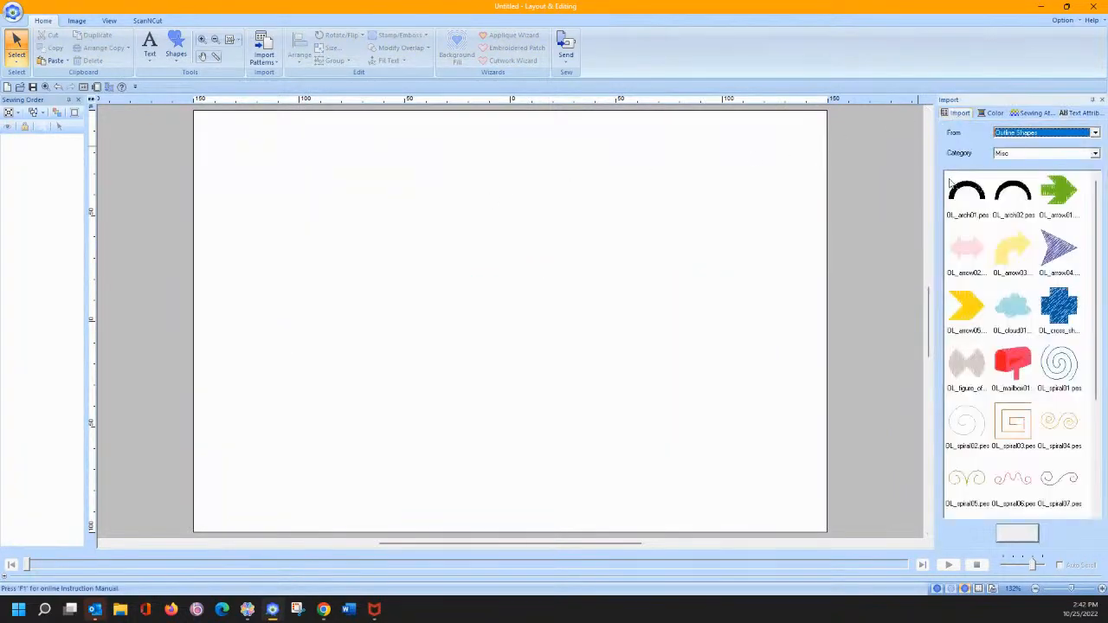
pyautogui.click(1037, 133)
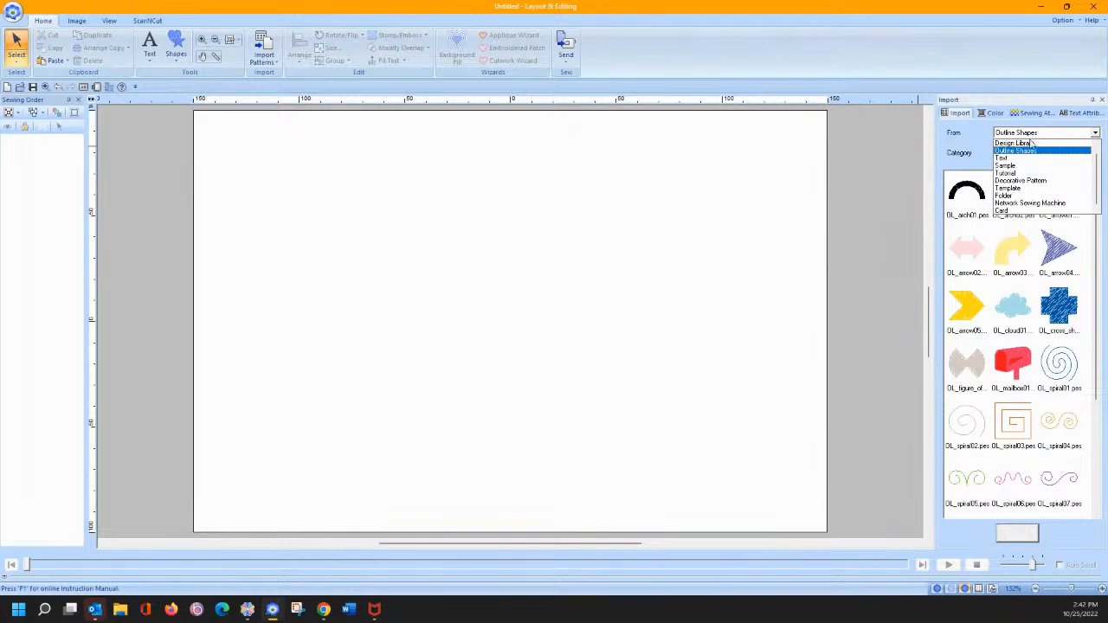
pyautogui.click(1017, 143)
pyautogui.doubleClick(966, 192)
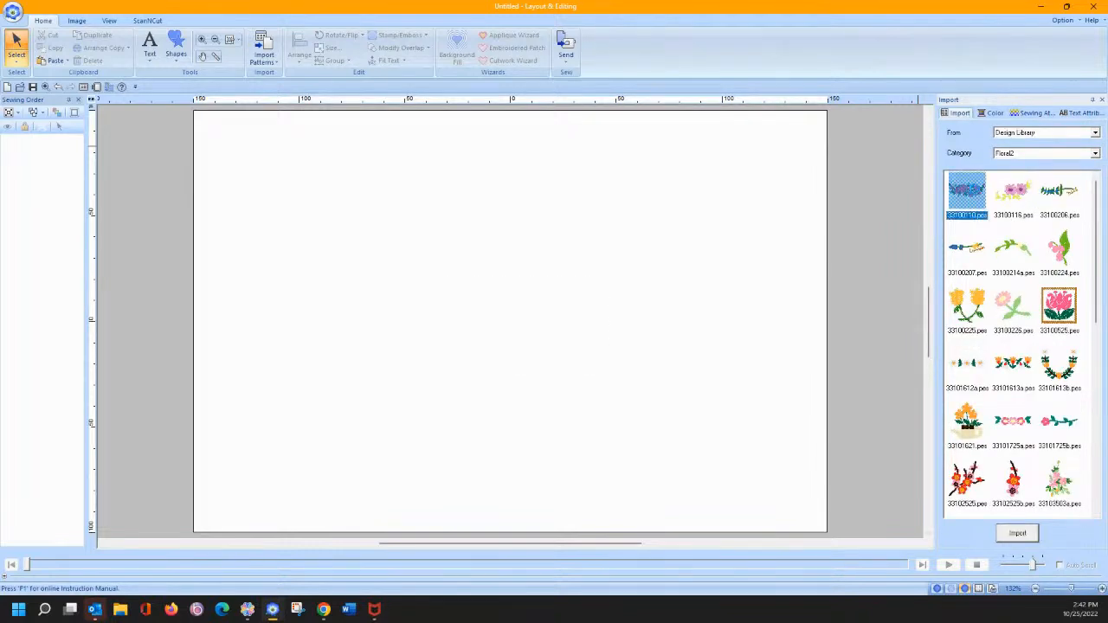
# Review the Applique Wizard options for the rose design without applying them, and delete the design.
pyautogui.click(511, 34)
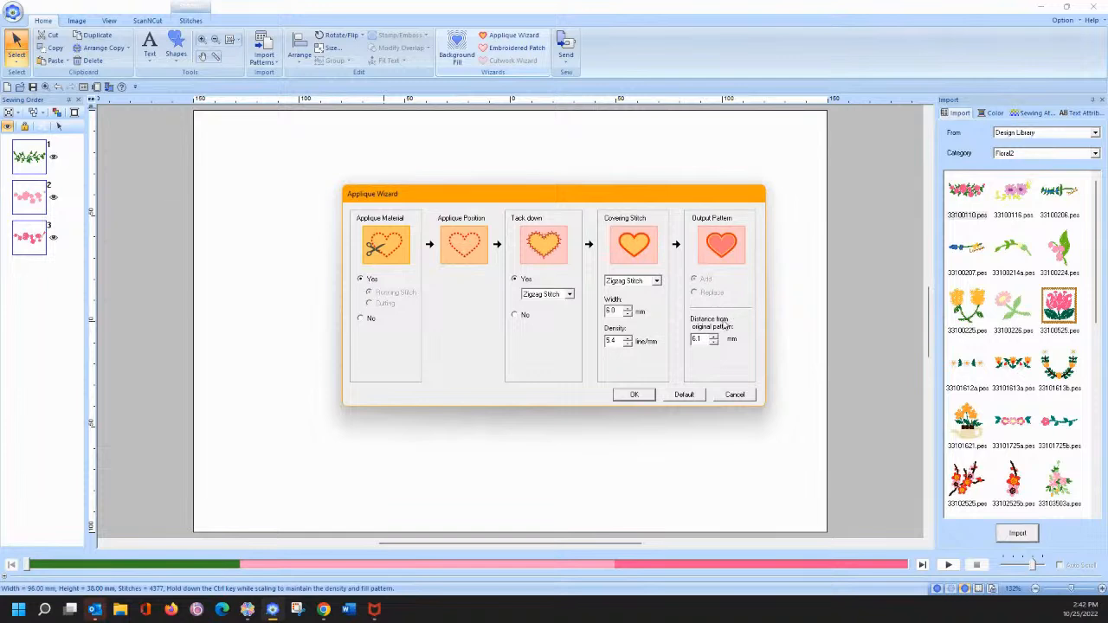
pyautogui.click(732, 395)
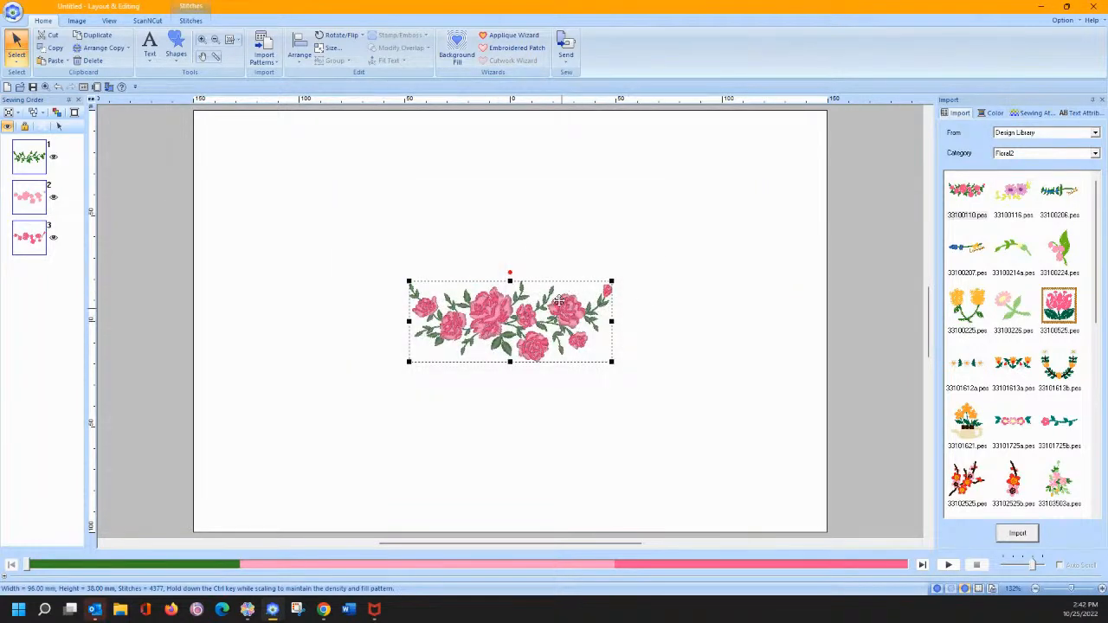
pyautogui.press('Delete')
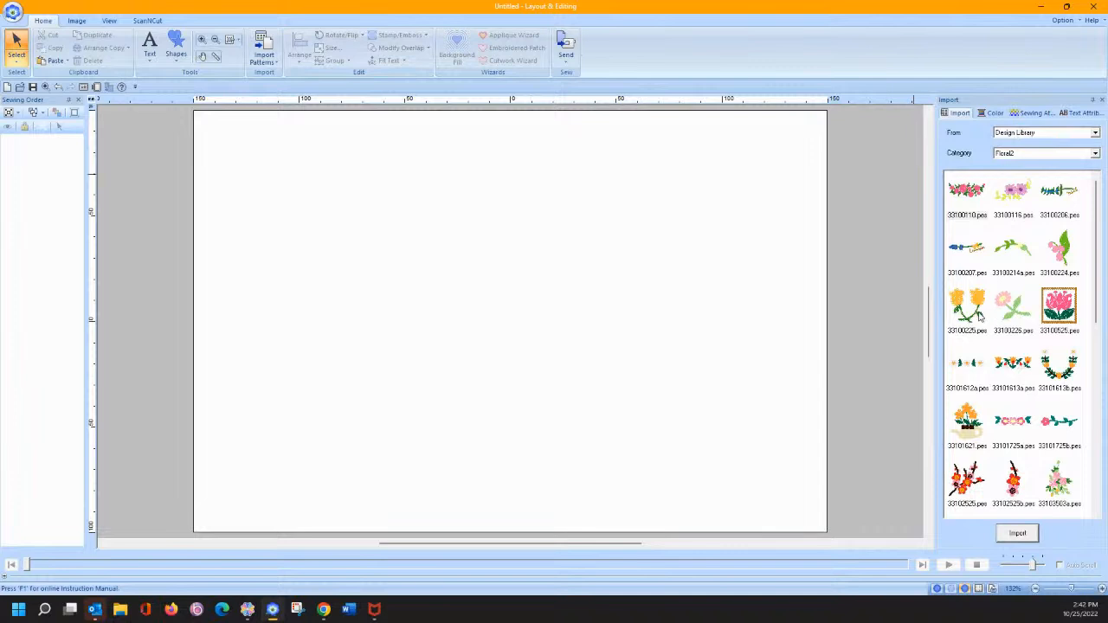
# Import the framed flower design 33100525.pes and preview an Echo Fill around it in the Background Fill Wizard.
pyautogui.doubleClick(1059, 308)
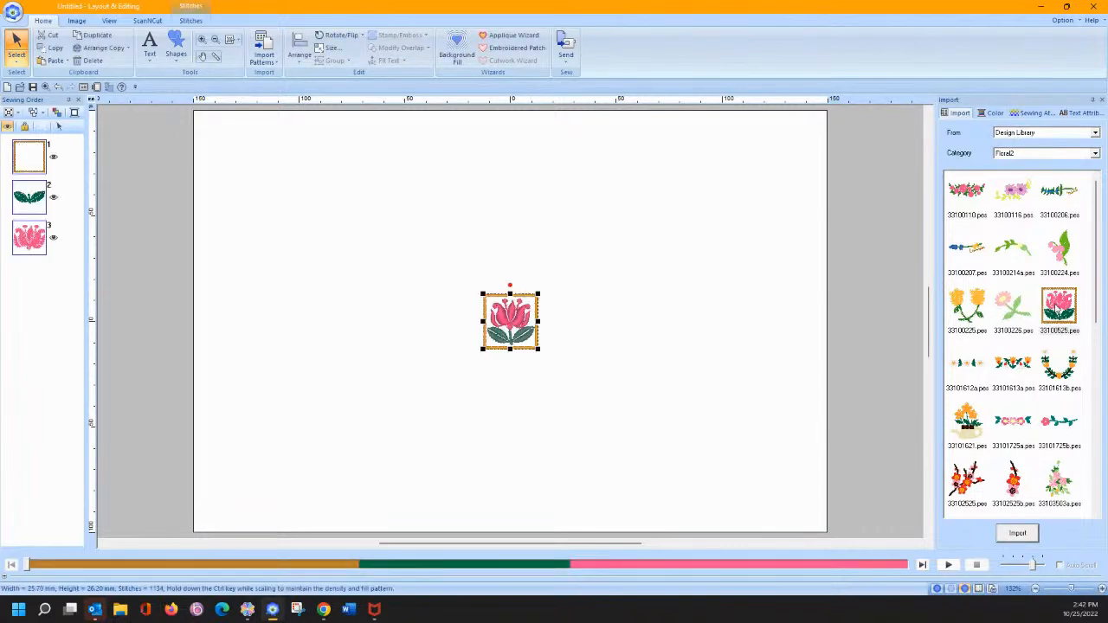
pyautogui.click(456, 45)
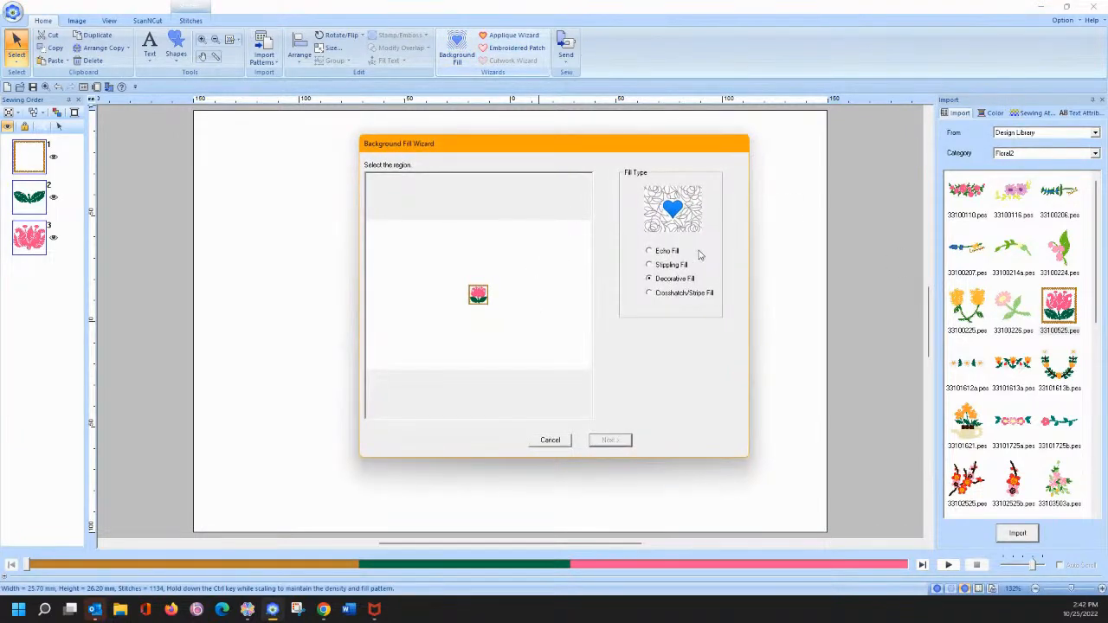
pyautogui.click(651, 252)
pyautogui.click(564, 291)
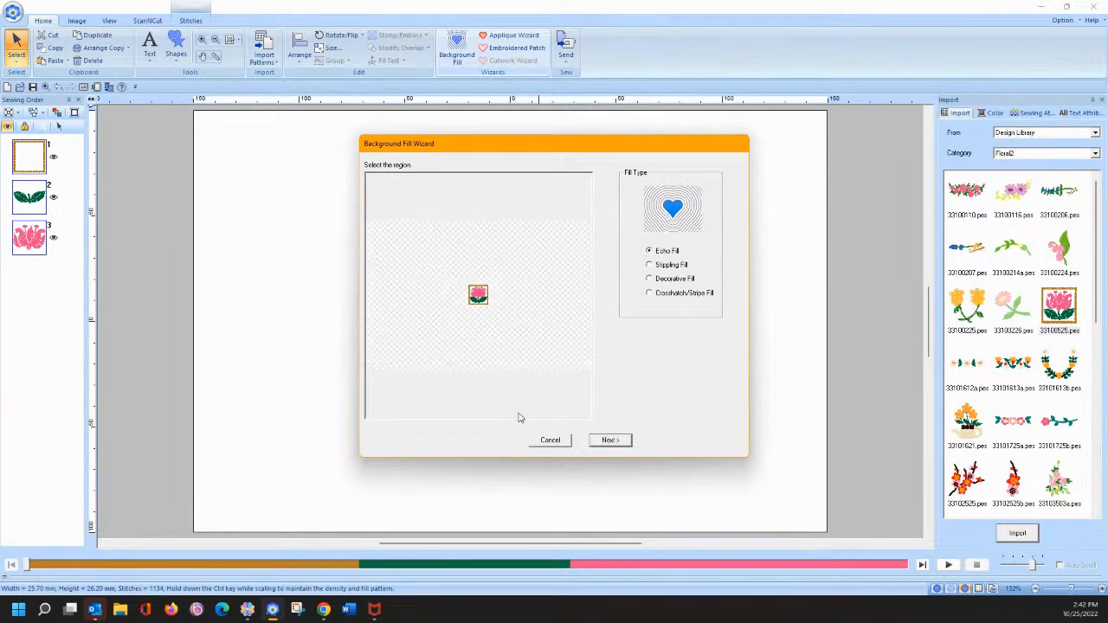
pyautogui.click(610, 440)
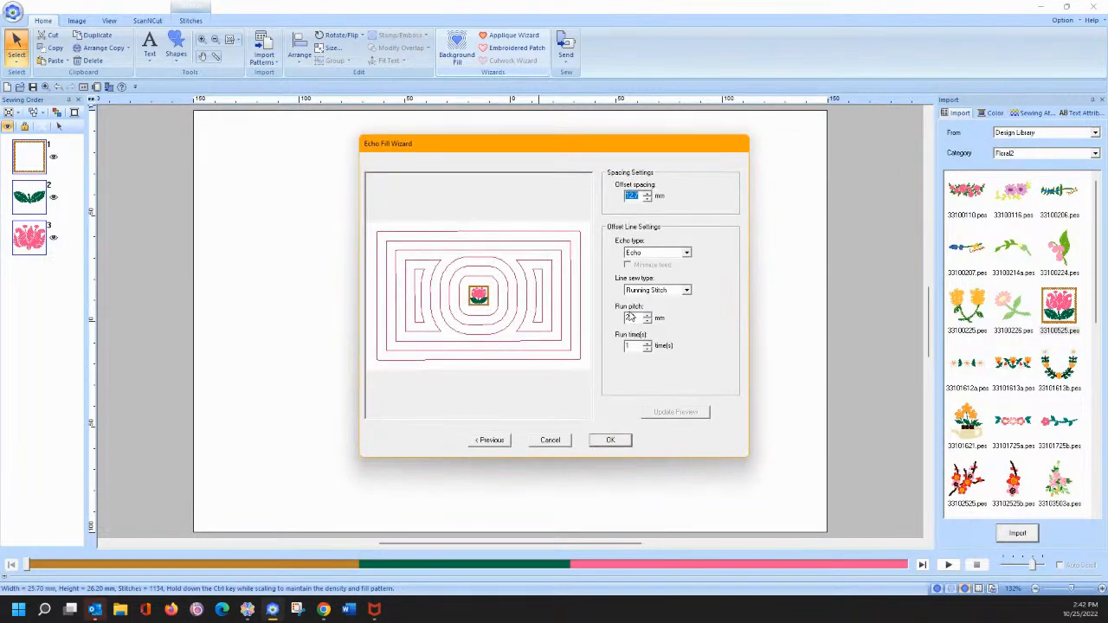
pyautogui.click(490, 440)
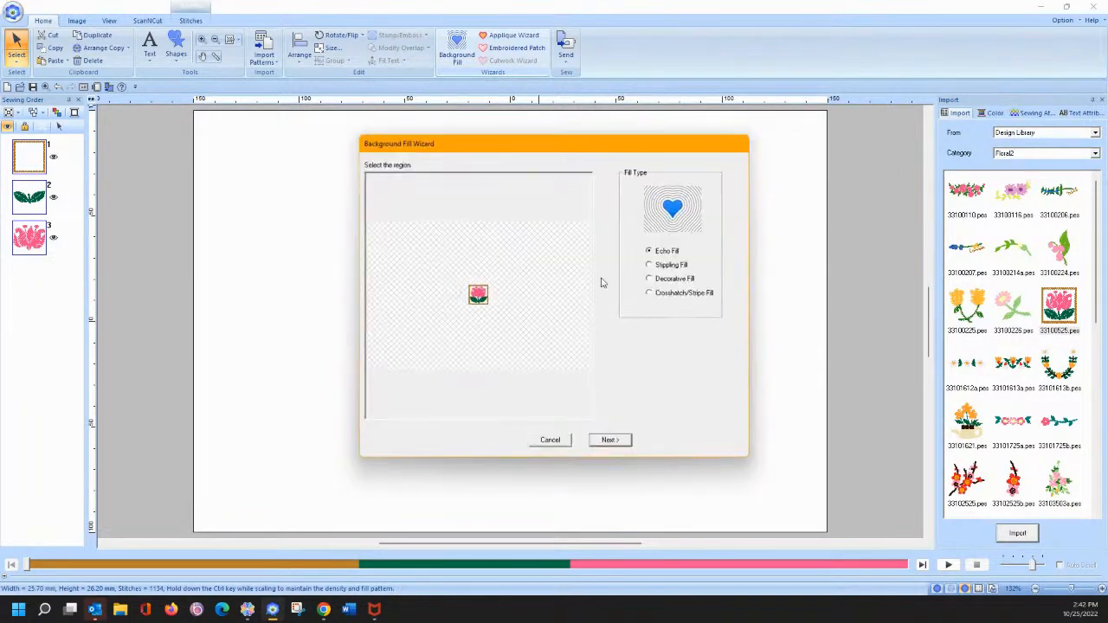
# Try a Decorative Fill background around the framed flower using the alynda pattern at 100.0 mm, and delete the fill.
pyautogui.click(650, 279)
pyautogui.click(537, 286)
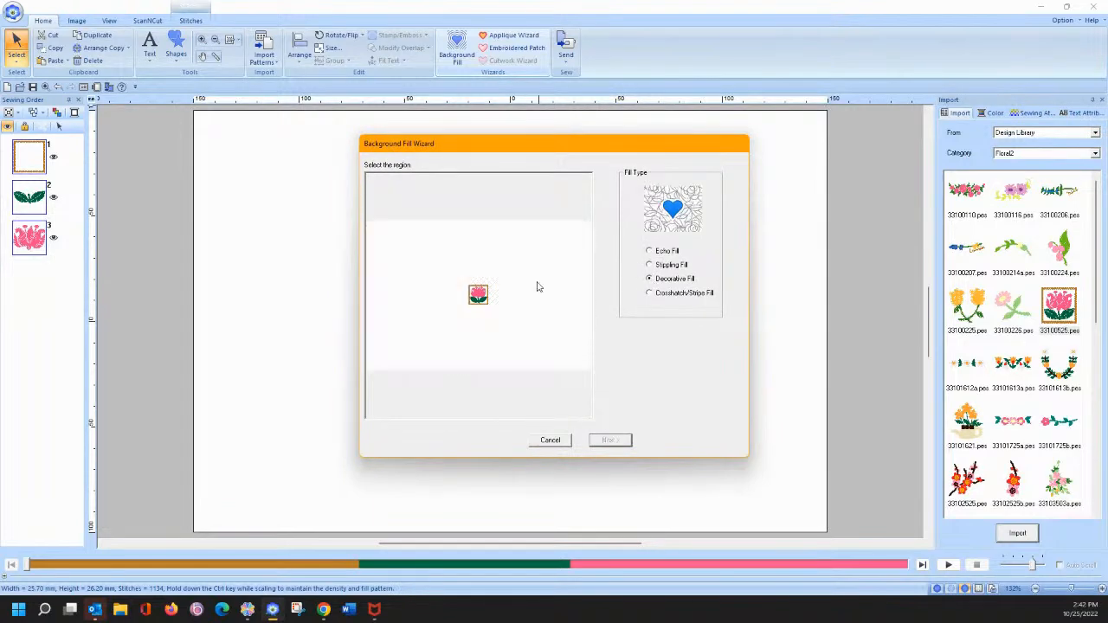
pyautogui.click(553, 356)
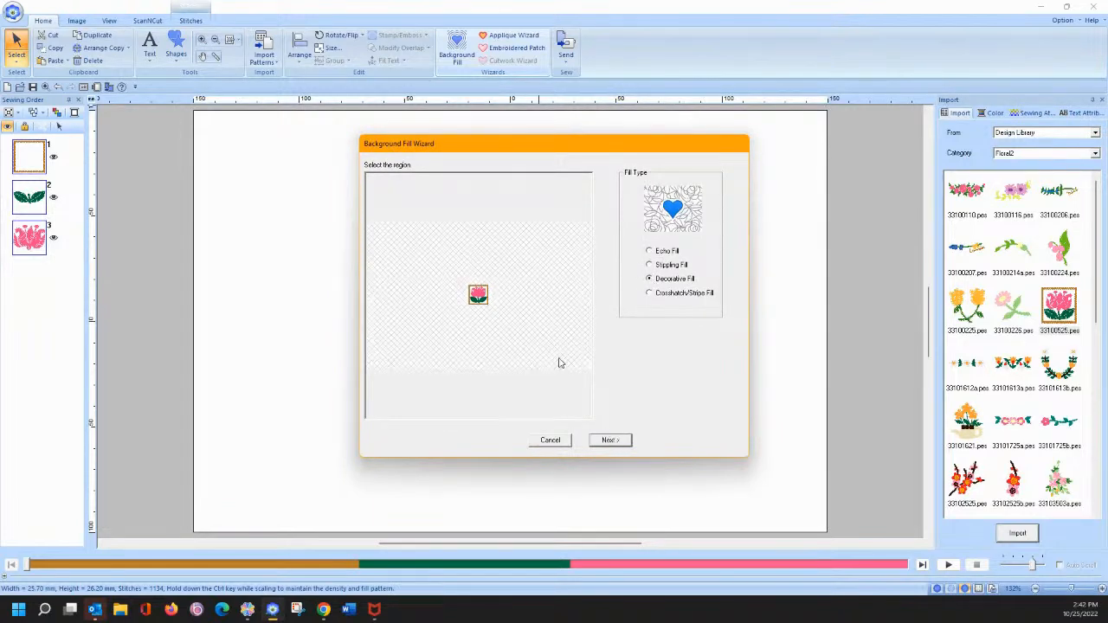
pyautogui.click(610, 439)
pyautogui.click(622, 261)
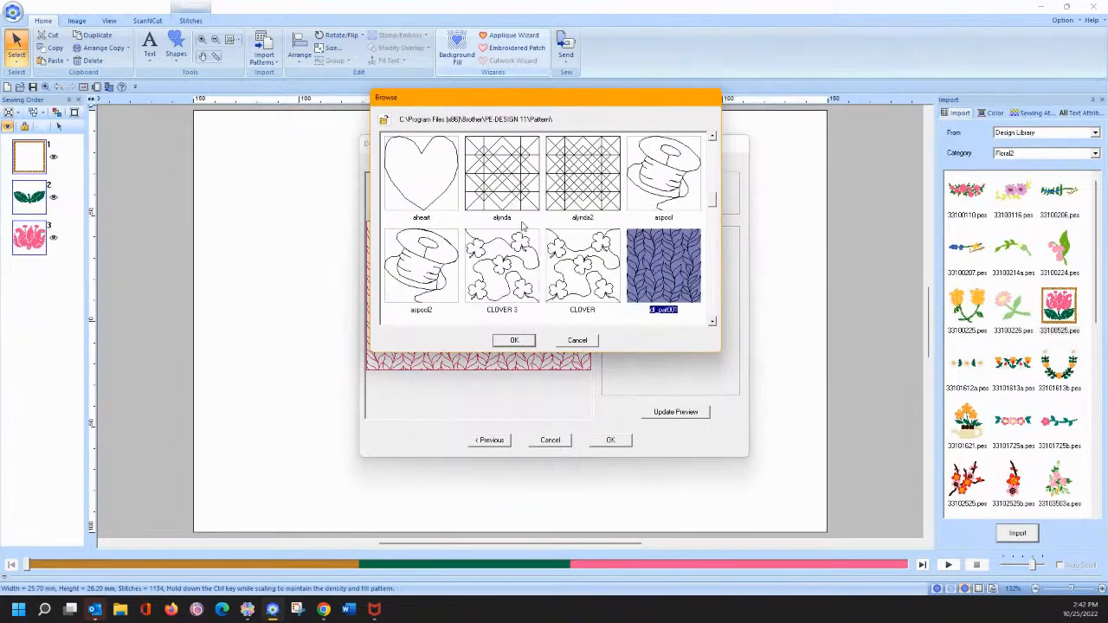
pyautogui.click(511, 208)
pyautogui.click(513, 343)
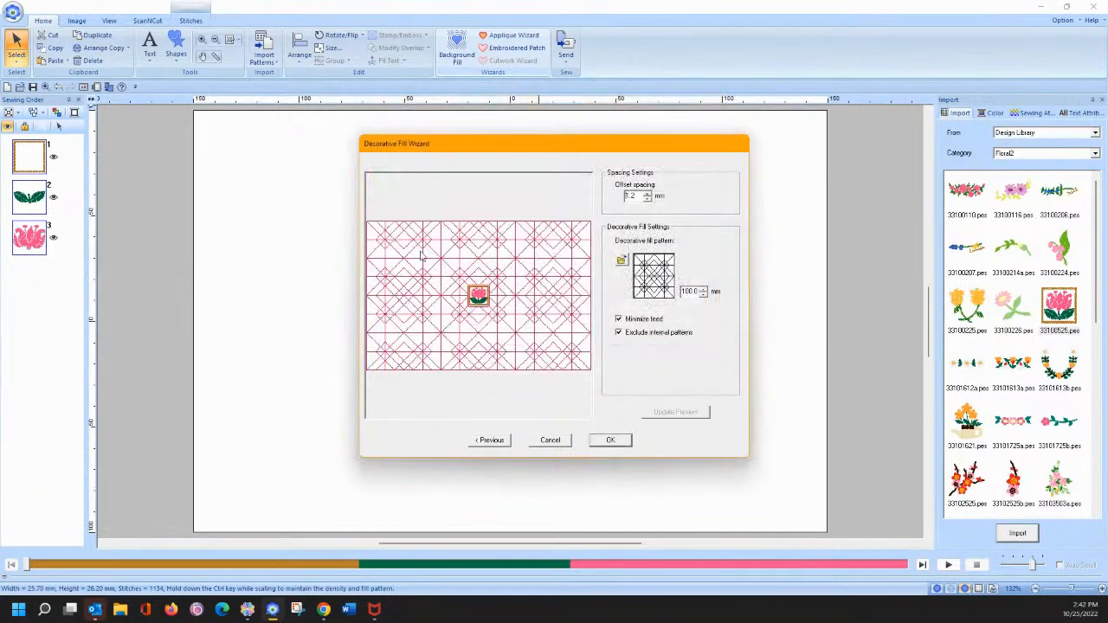
pyautogui.click(612, 440)
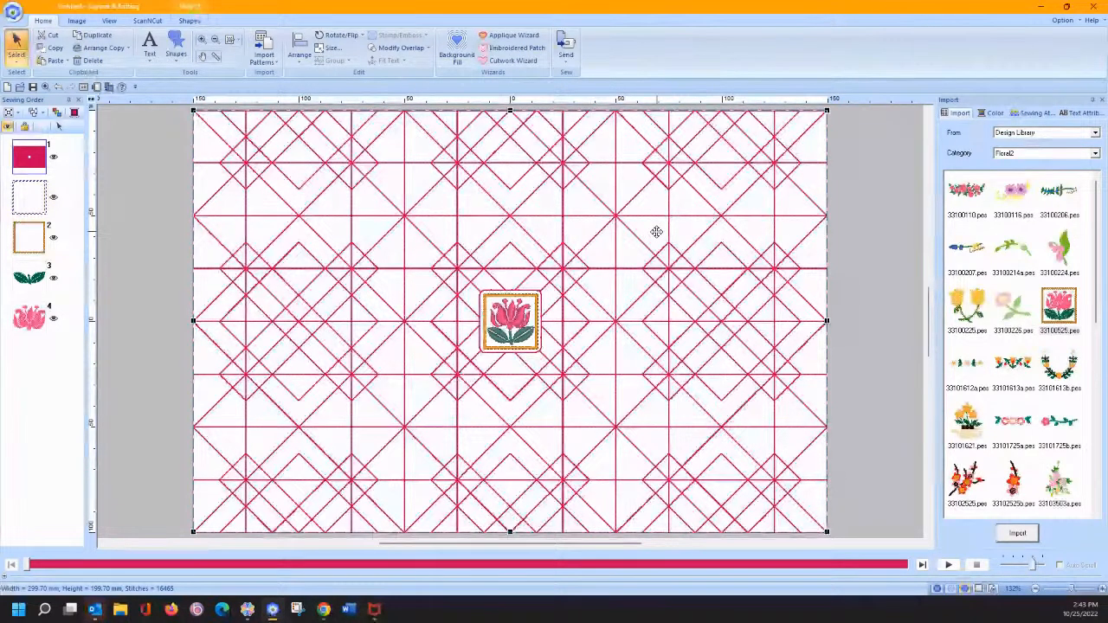
pyautogui.press('Delete')
pyautogui.click(1061, 20)
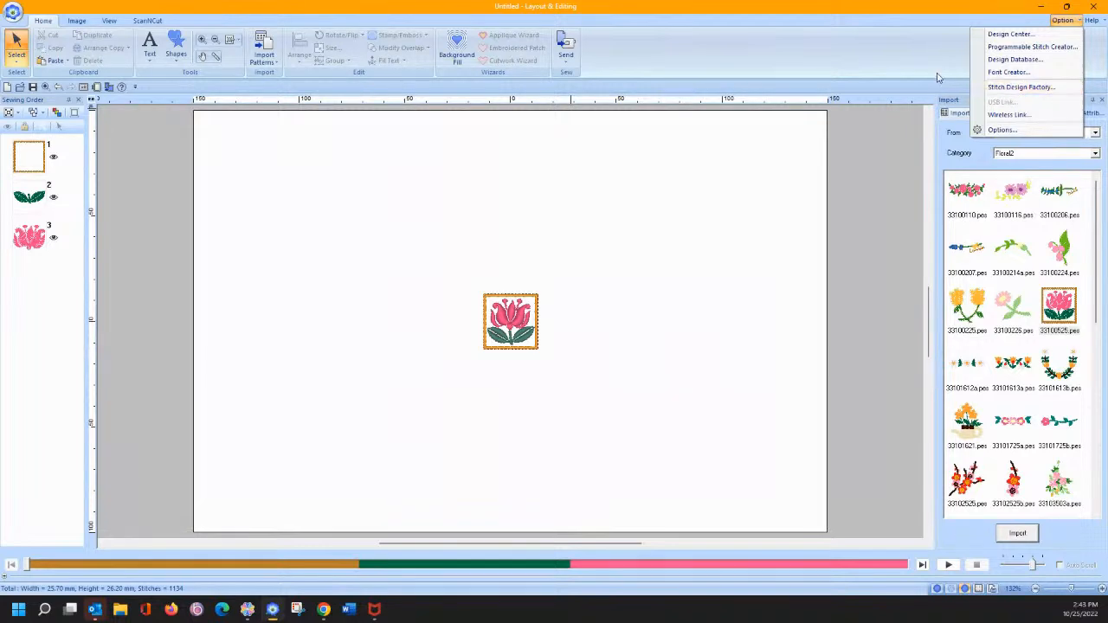
pyautogui.click(705, 57)
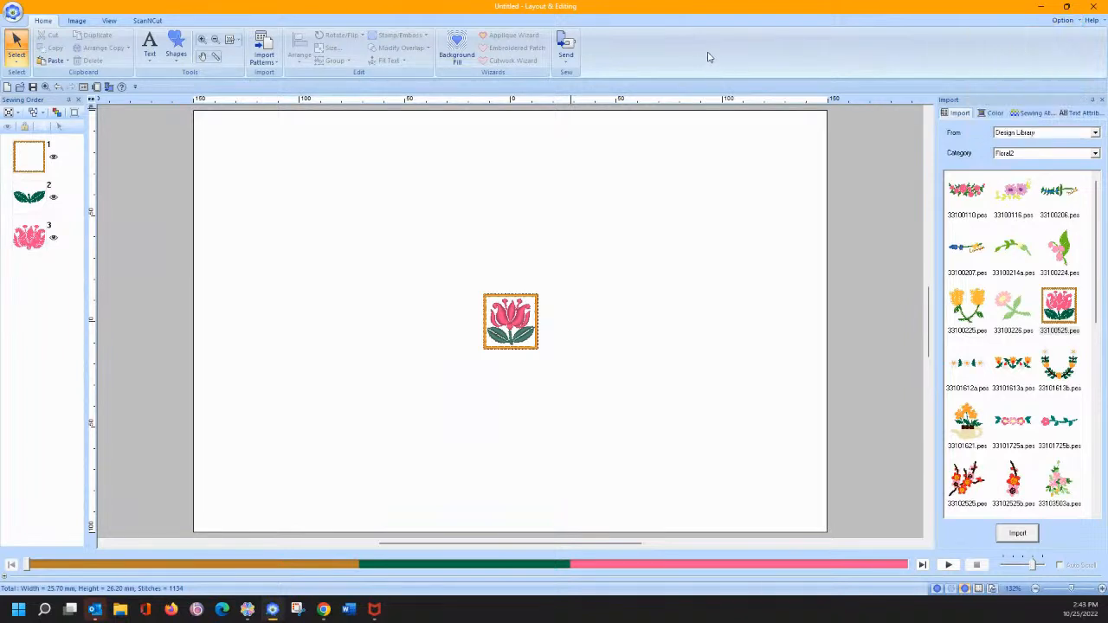
pyautogui.click(278, 67)
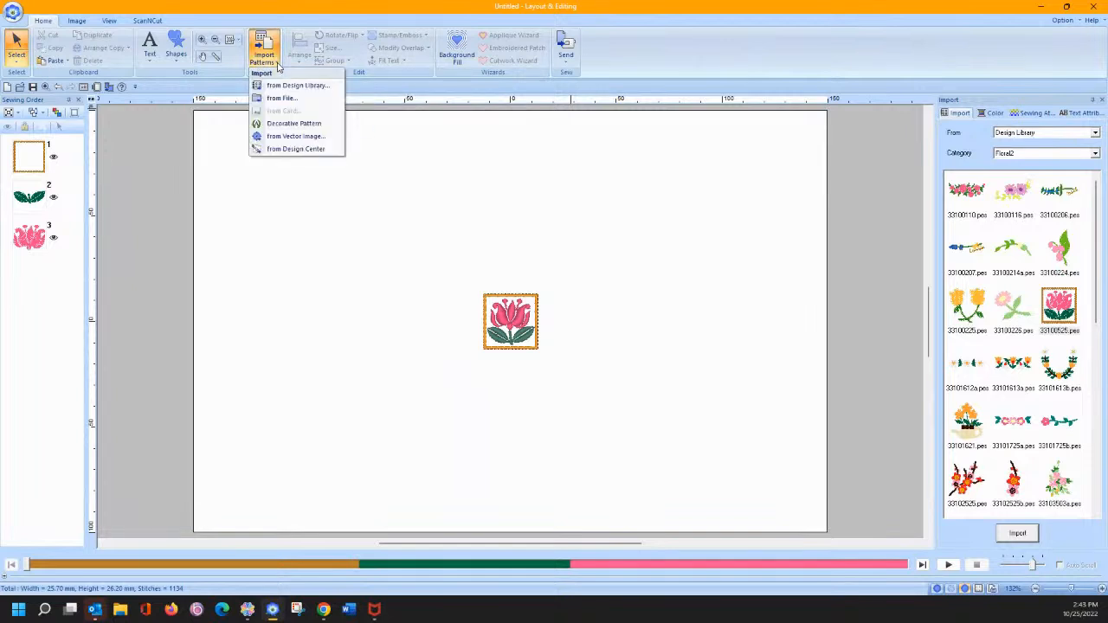
pyautogui.click(277, 67)
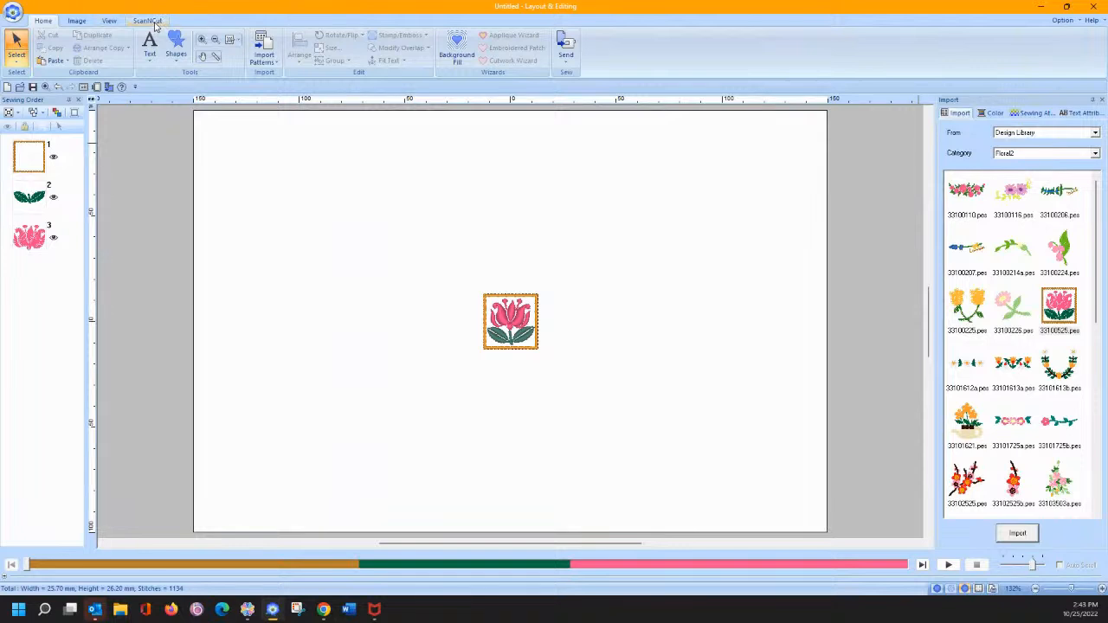
# Delete the framed flower design and import the flower spray 33100116.pes from the Floral2 category.
pyautogui.click(492, 305)
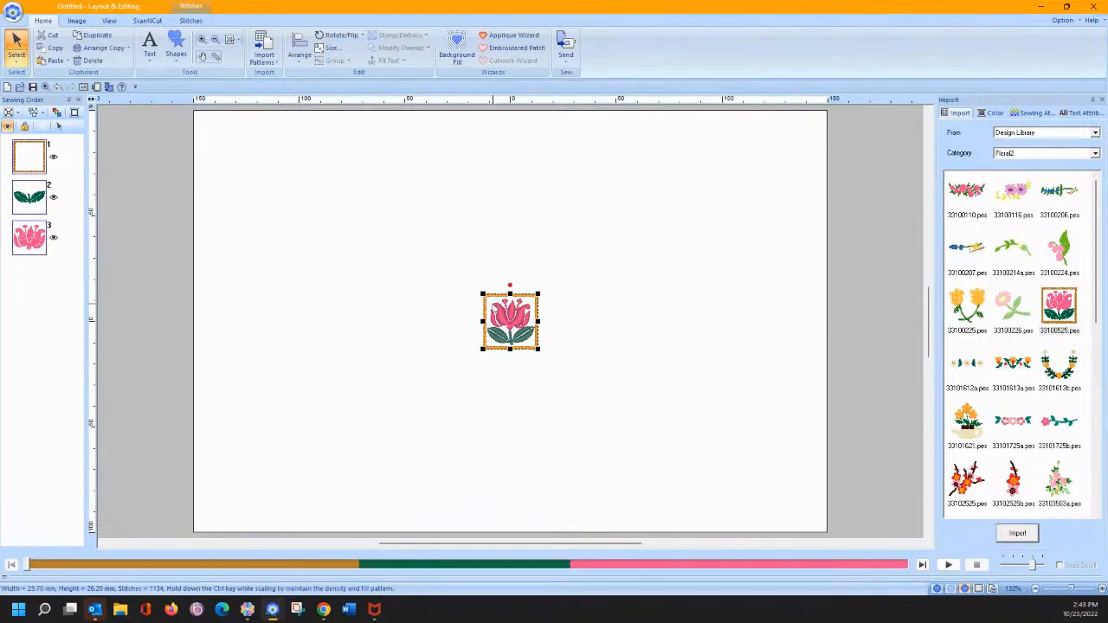
pyautogui.press('Delete')
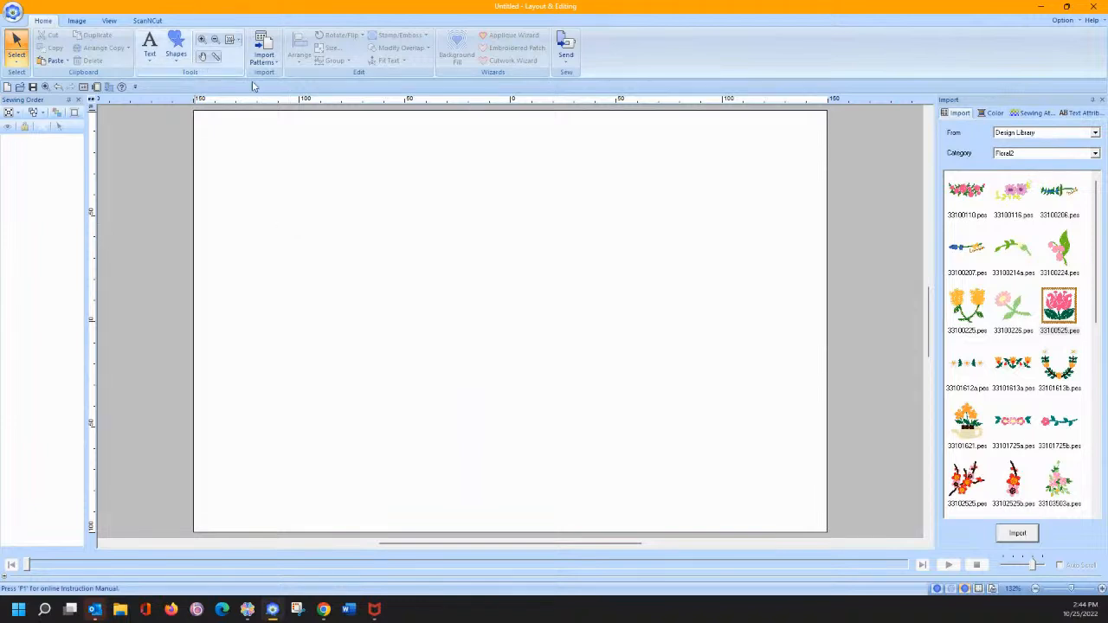
pyautogui.click(1017, 203)
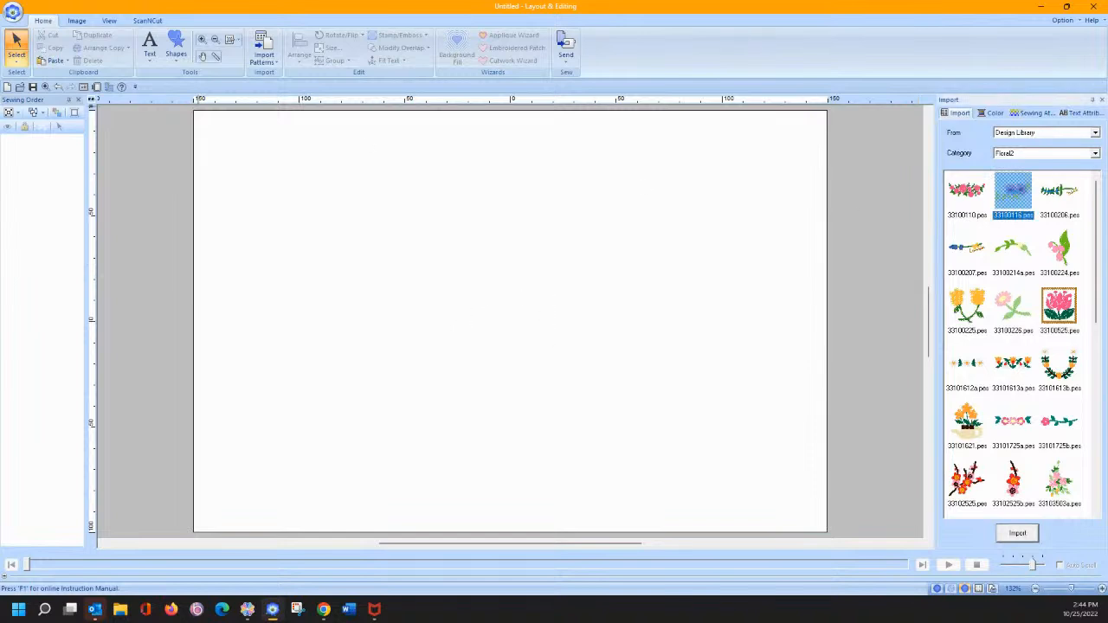
pyautogui.doubleClick(1026, 190)
# Apply the Robison Anton Rayon colour palette to the flower spray and show its thread chart.
pyautogui.click(108, 89)
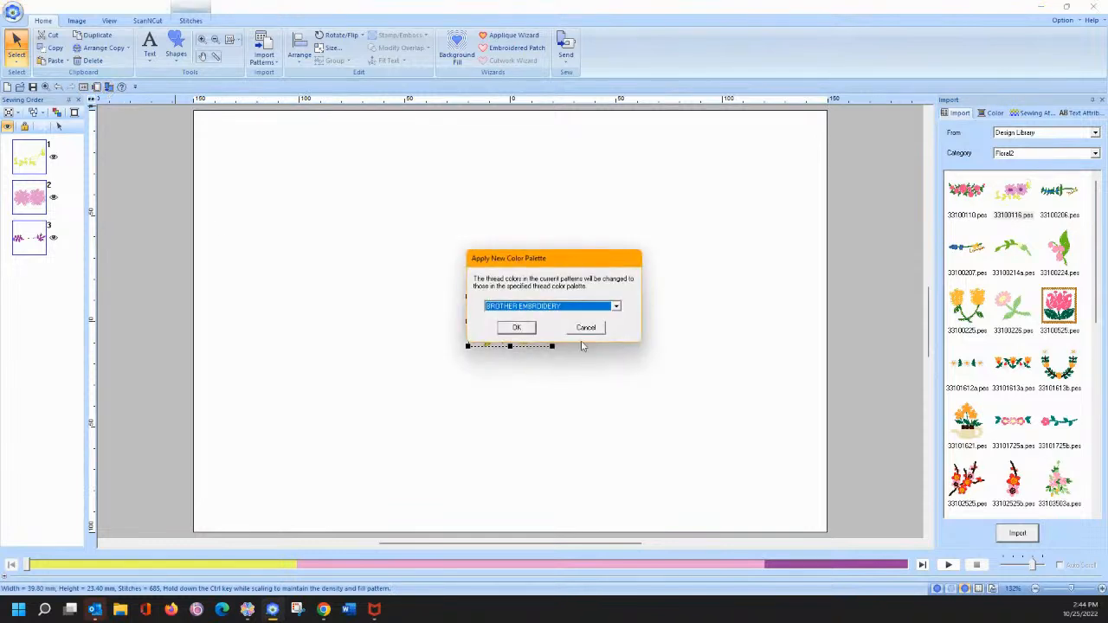
pyautogui.click(615, 309)
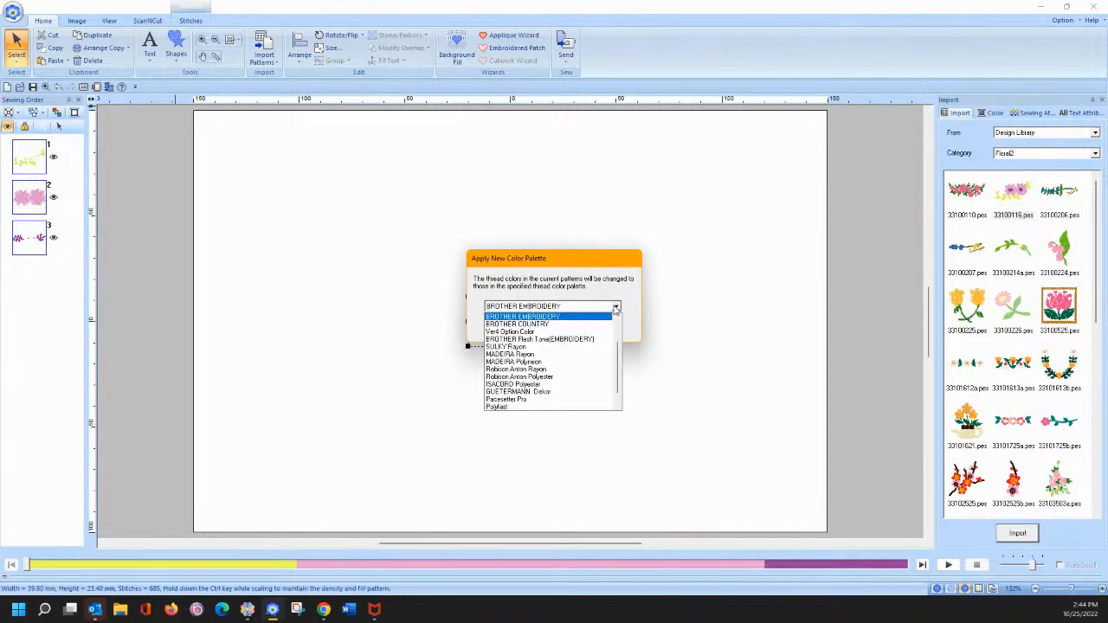
pyautogui.click(551, 372)
pyautogui.click(521, 332)
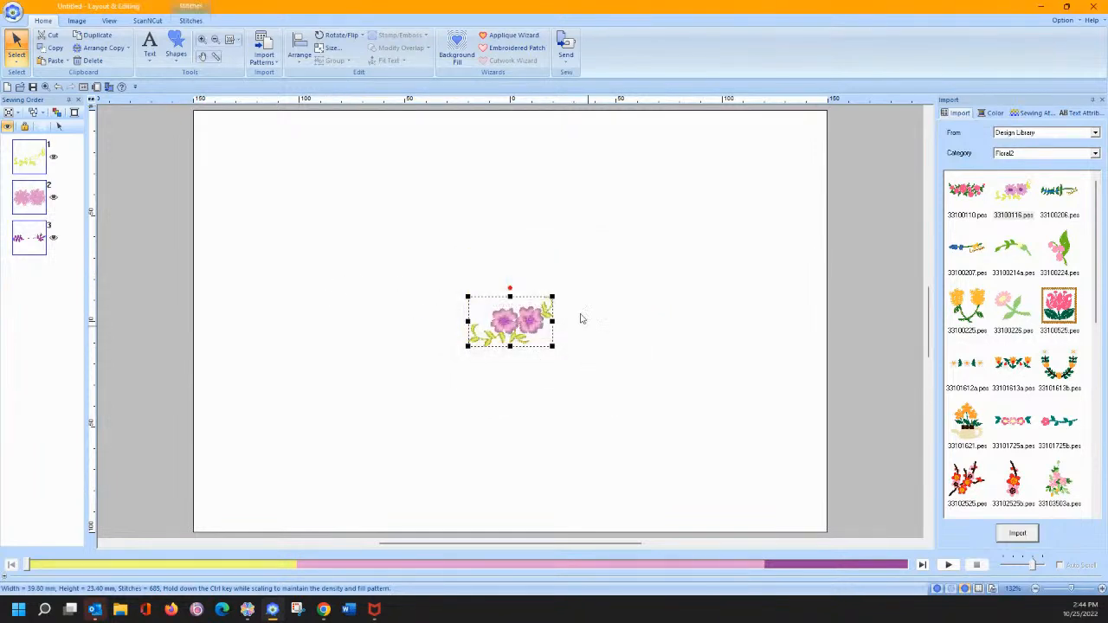
pyautogui.click(994, 115)
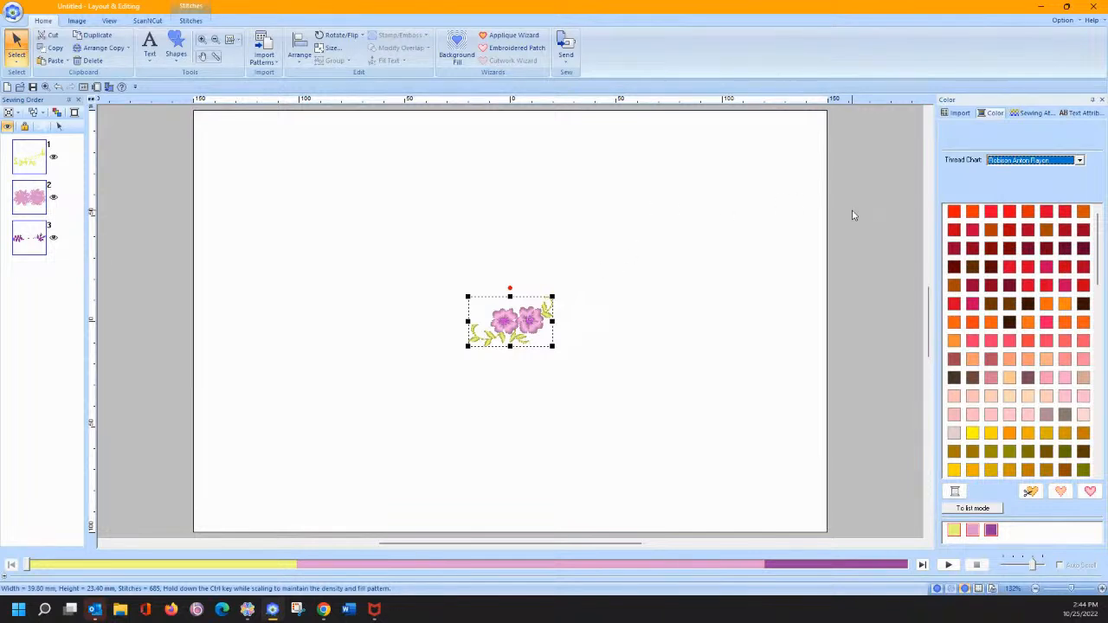
# Set the design page's fabric to Canvas in the Fabric Selector, with automatic conversion of sewing attributes.
pyautogui.click(13, 10)
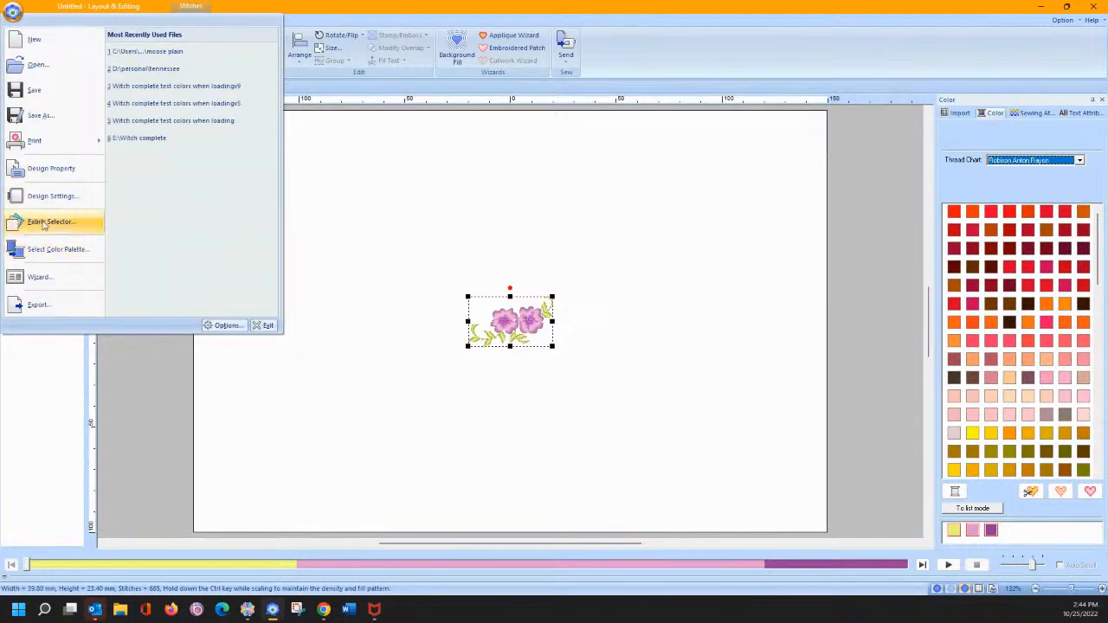
pyautogui.click(51, 221)
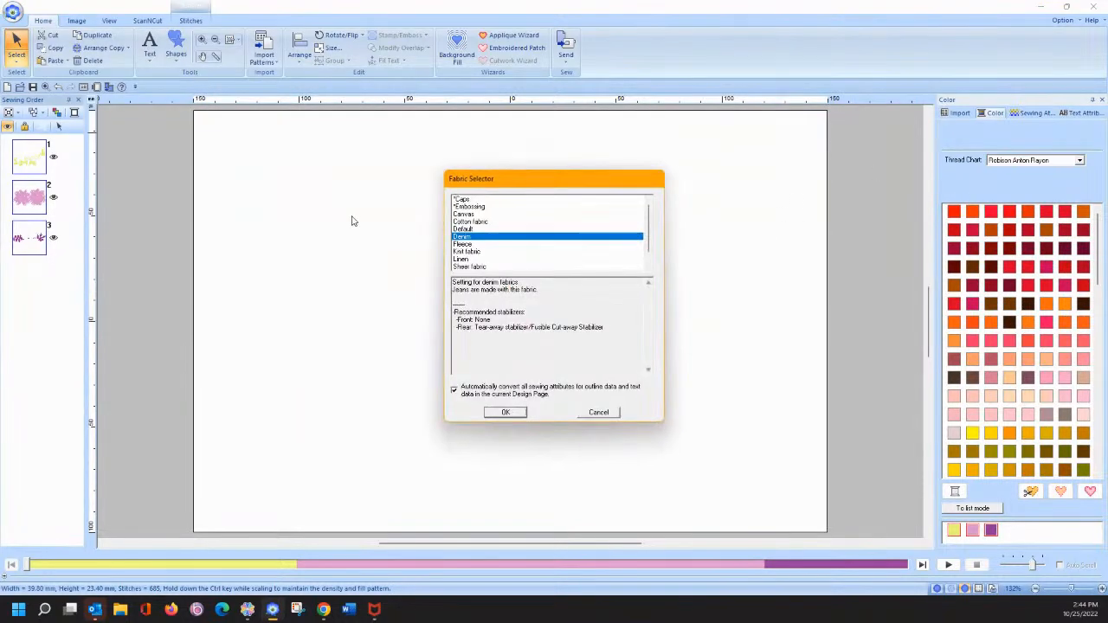
pyautogui.click(465, 213)
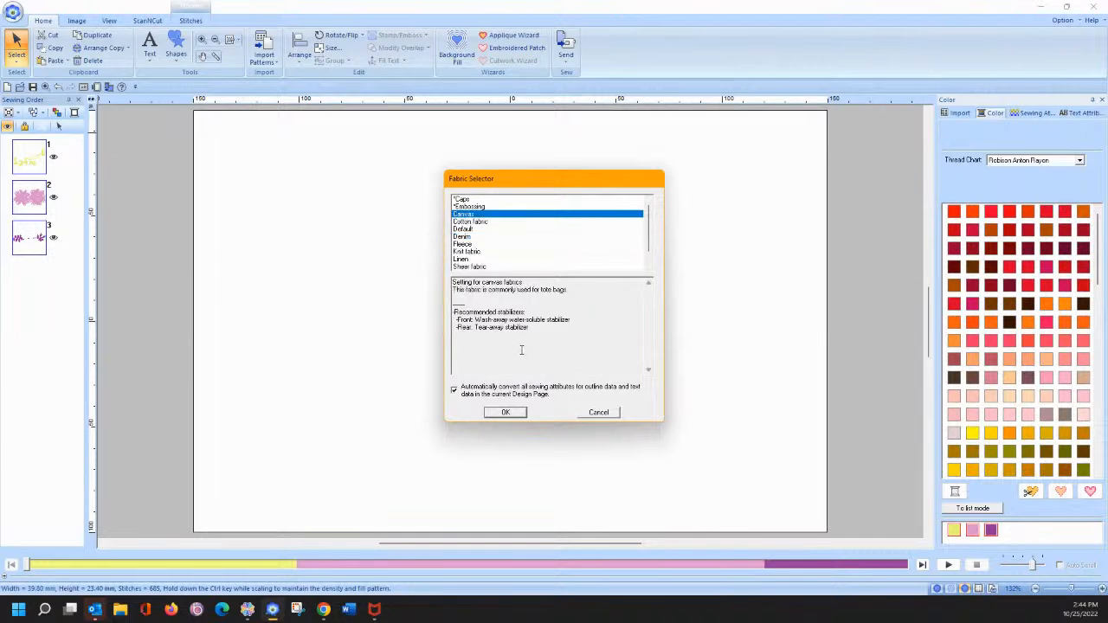
pyautogui.click(508, 412)
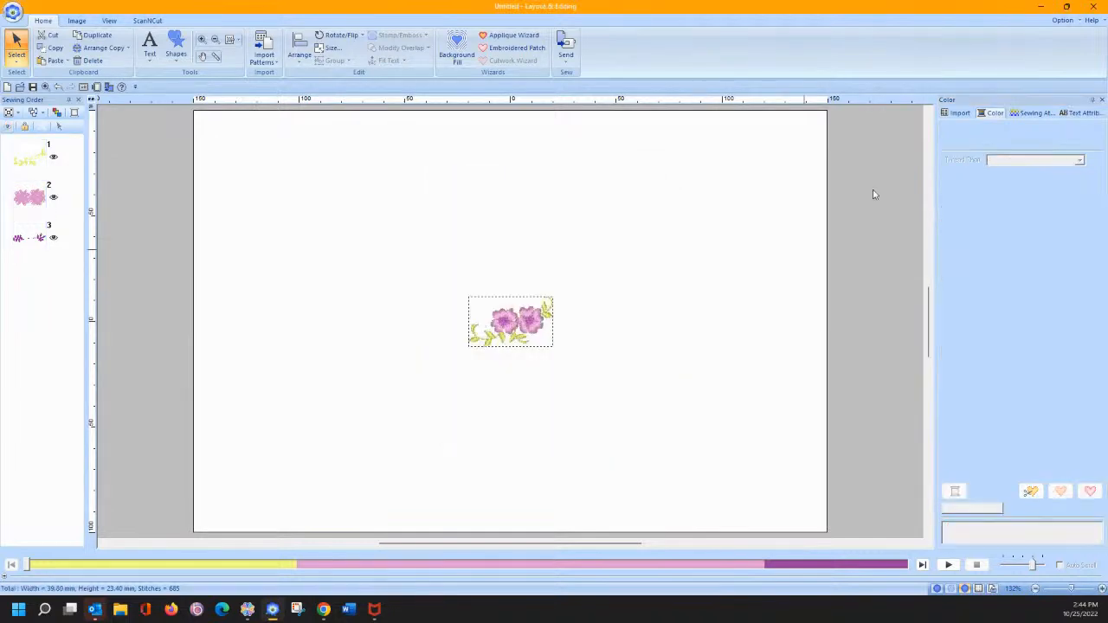
# Draw a filled ellipse about 88 mm wide and 49 mm high above the flower spray and review its sewing attributes through pull compensation.
pyautogui.click(1019, 115)
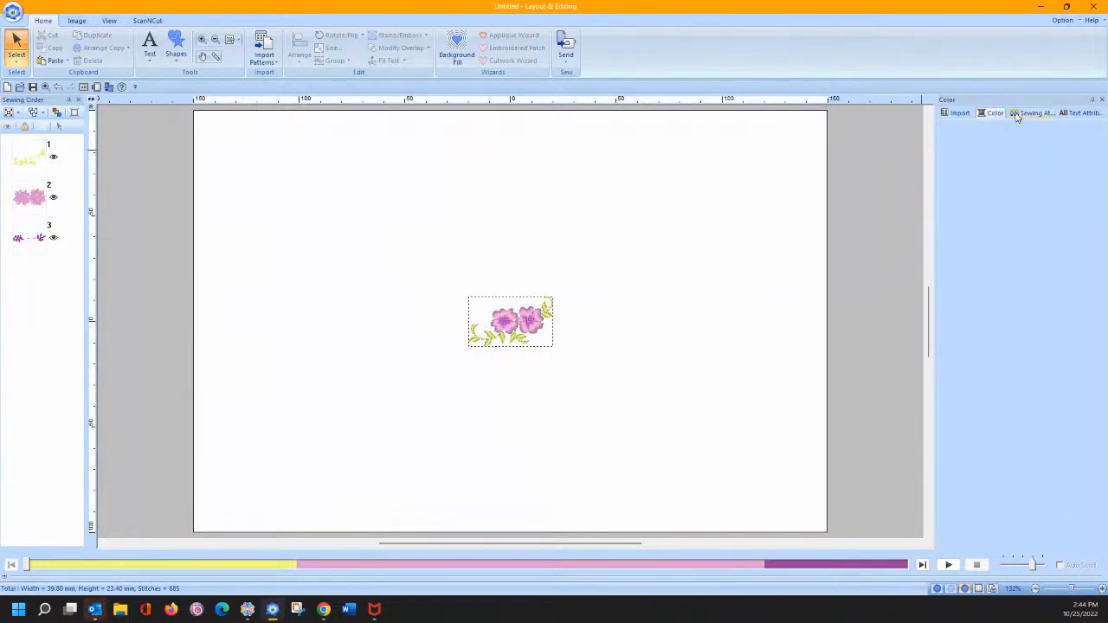
pyautogui.click(173, 54)
pyautogui.click(200, 125)
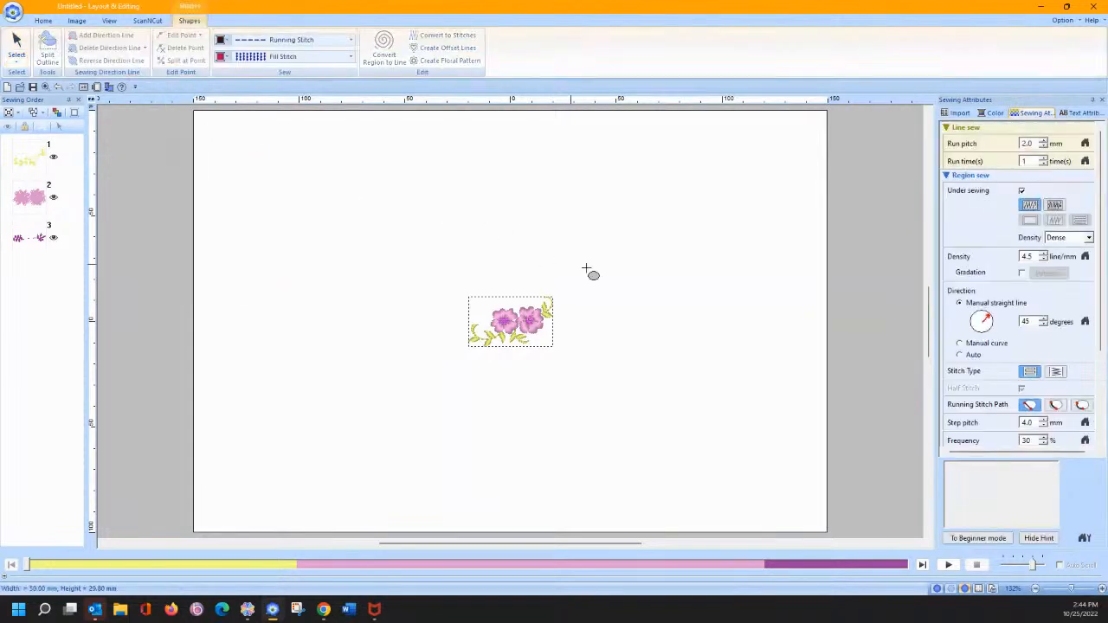
pyautogui.click(642, 299)
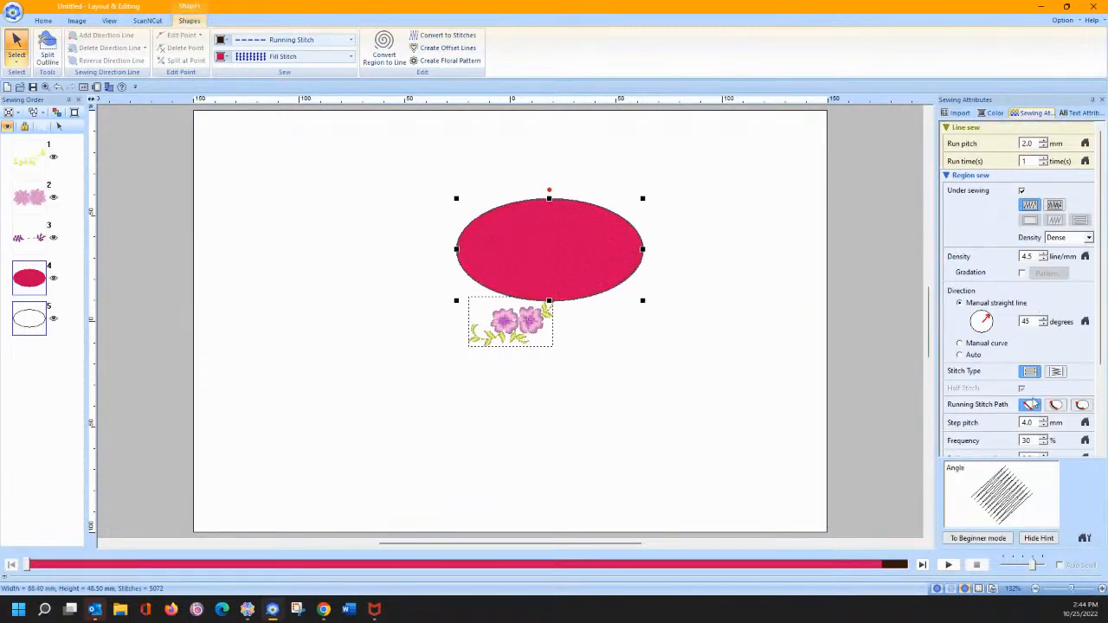
pyautogui.scroll(-3, 986, 242)
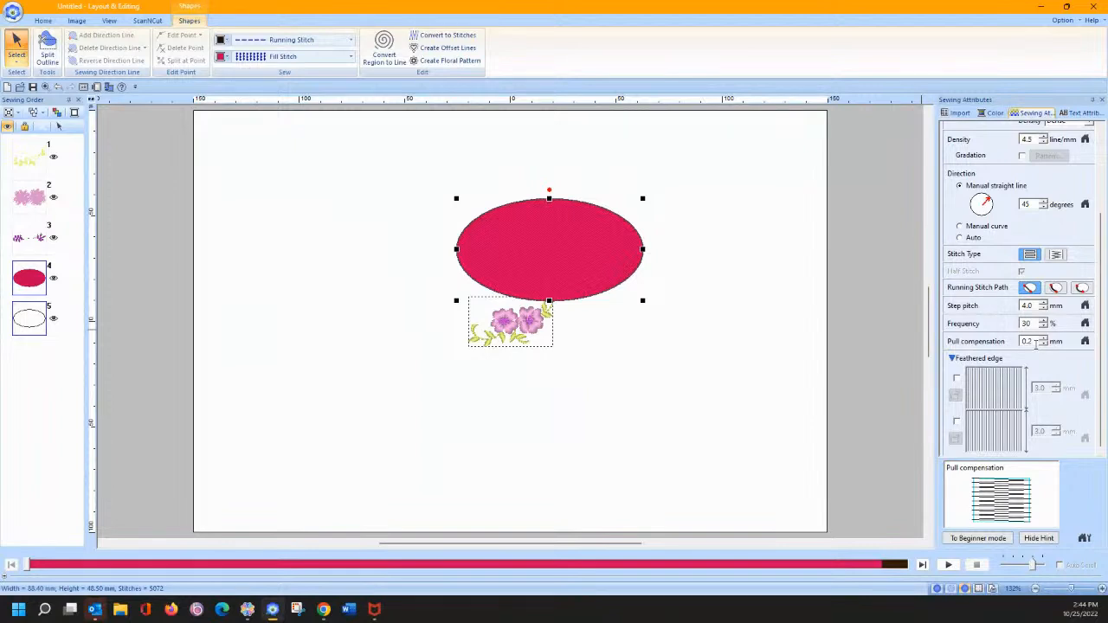
# Move the filled ellipse up and to the left, and delete it together with the flower spray to clear the page.
pyautogui.moveTo(554, 239); pyautogui.dragTo(516, 217)
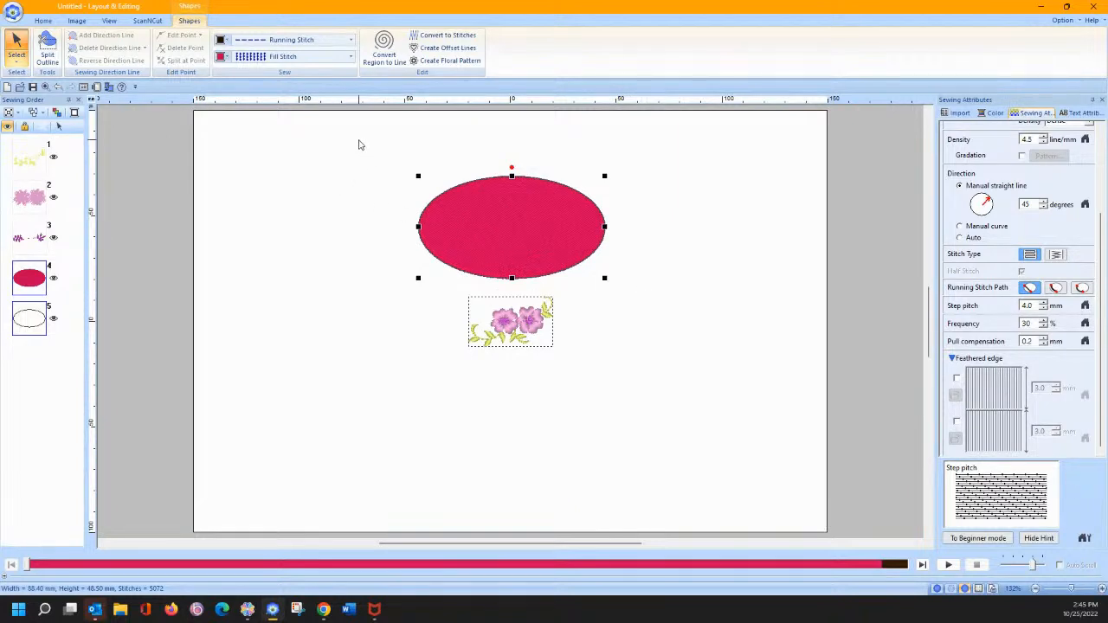
pyautogui.moveTo(360, 145); pyautogui.dragTo(647, 386)
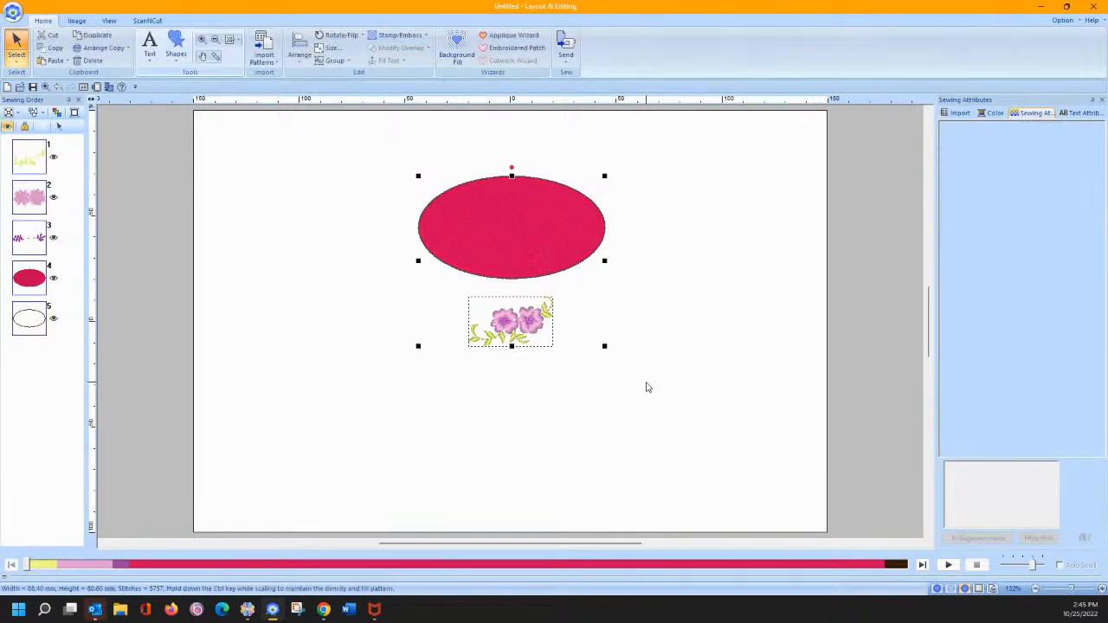
pyautogui.press('Delete')
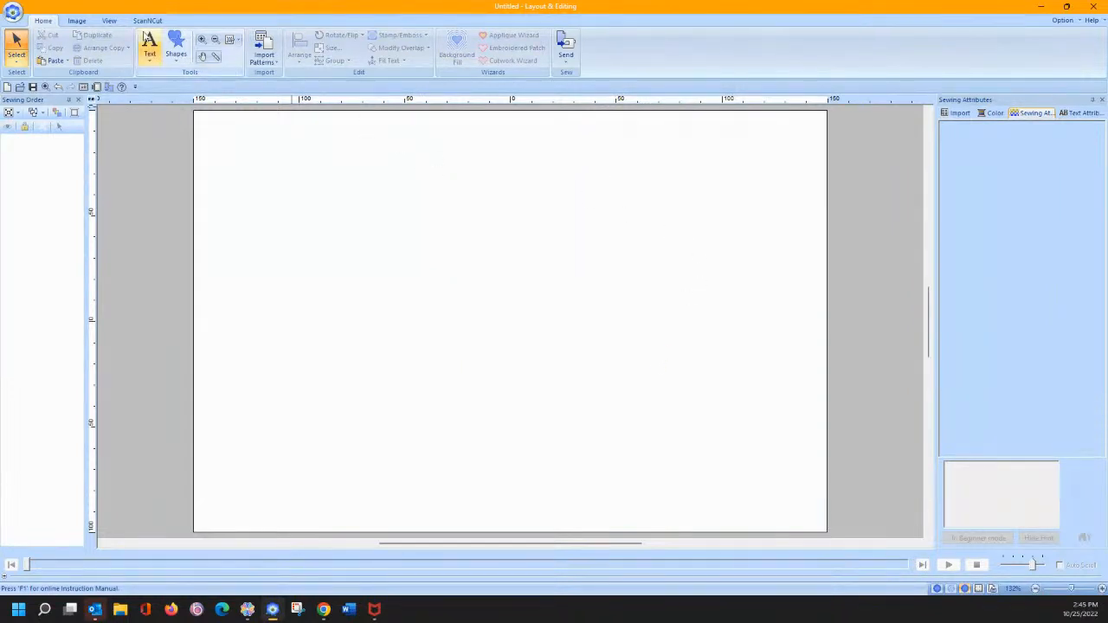
pyautogui.click(75, 23)
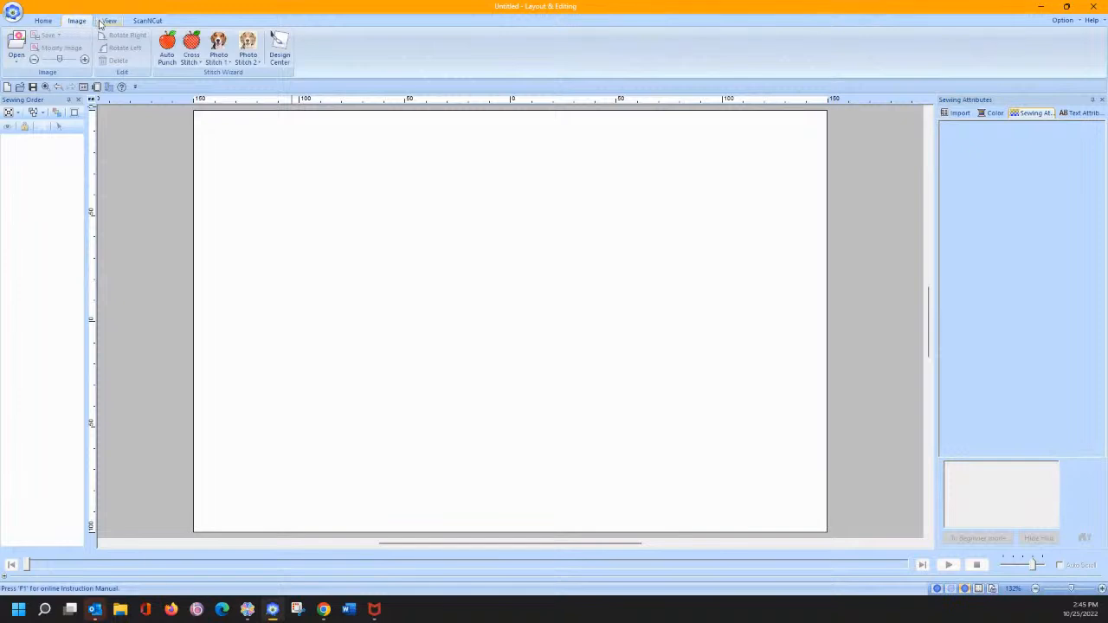
pyautogui.click(101, 22)
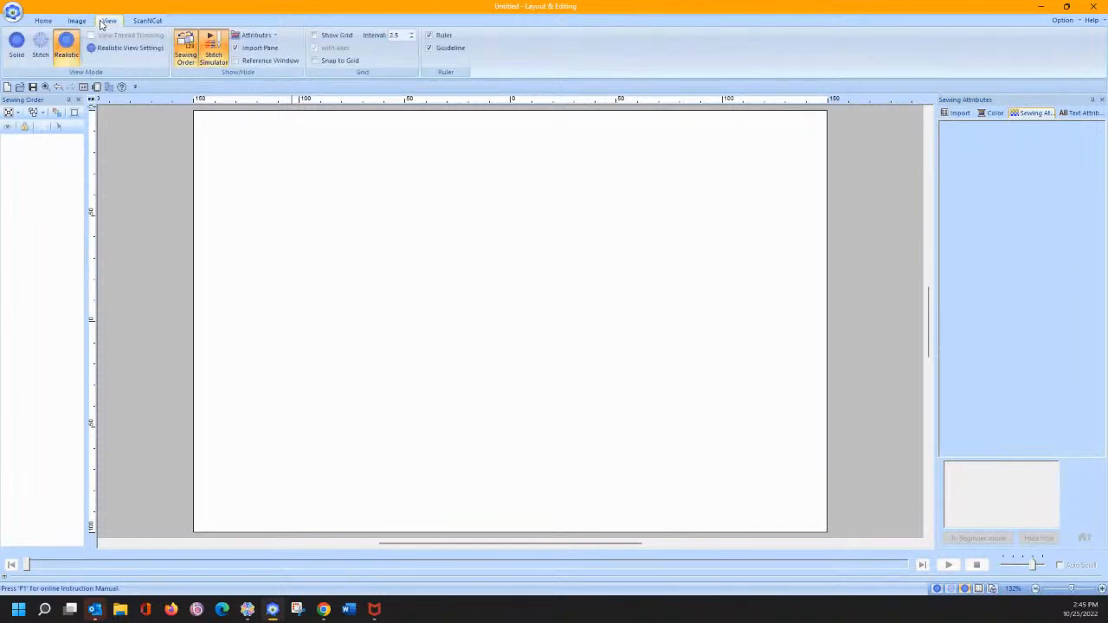
pyautogui.click(147, 21)
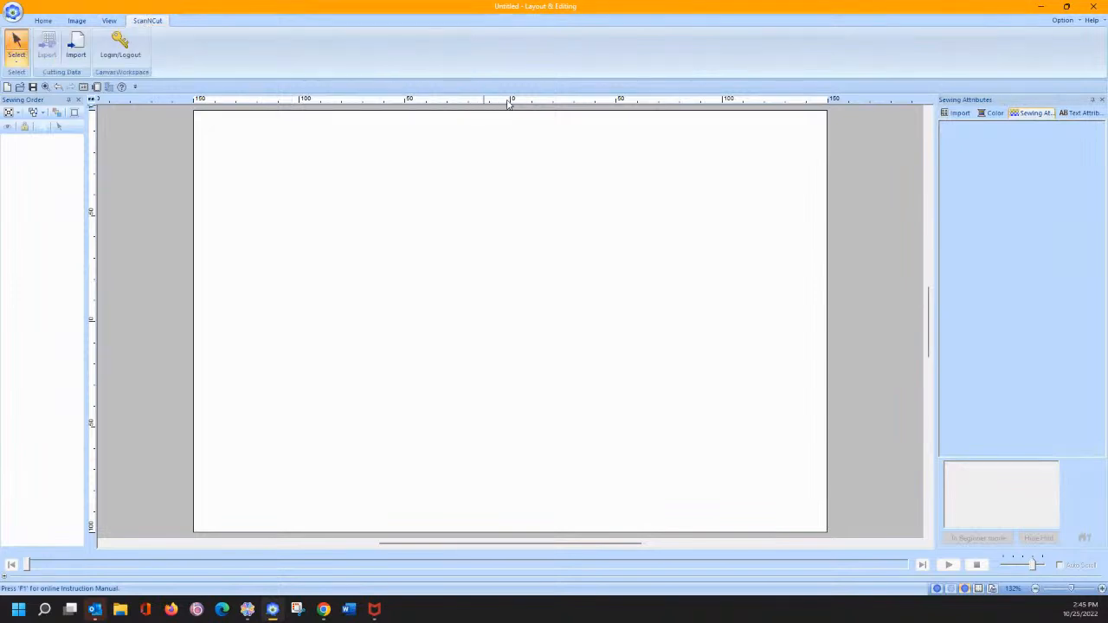
# Add vertical and horizontal guidelines through the page centre and move them to 100 mm left of centre and 50 mm above centre.
pyautogui.click(511, 102)
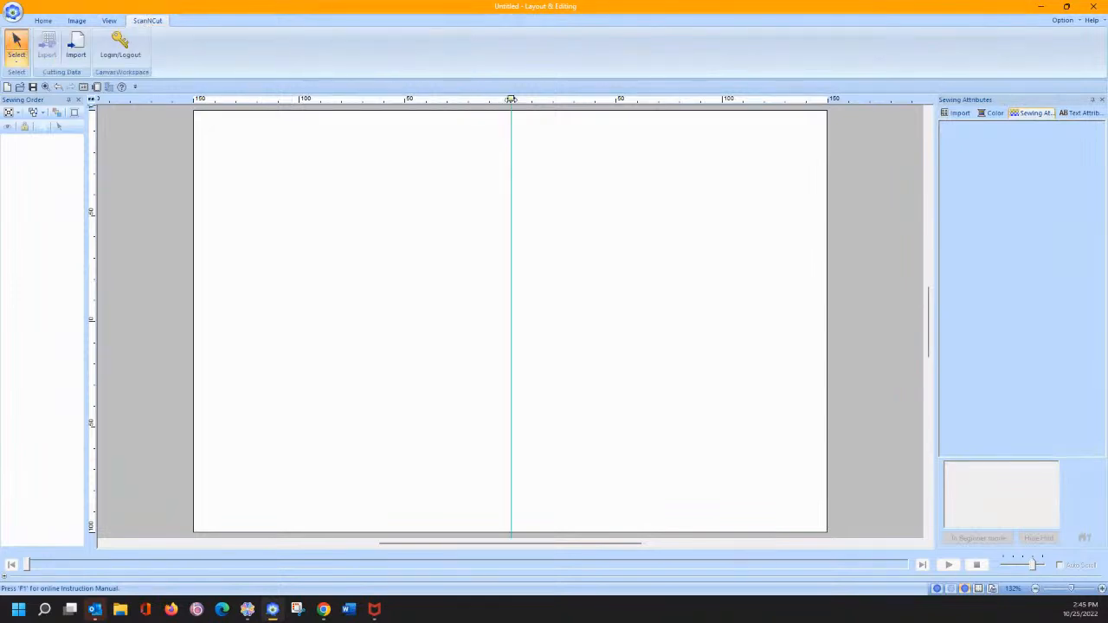
pyautogui.click(96, 323)
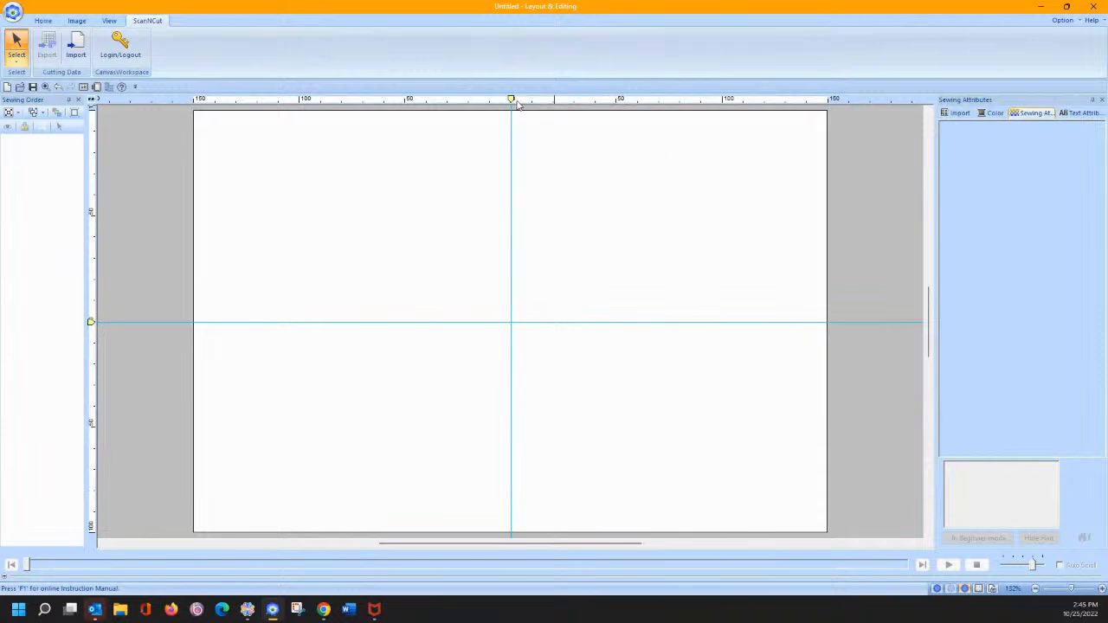
pyautogui.moveTo(511, 99); pyautogui.dragTo(298, 111)
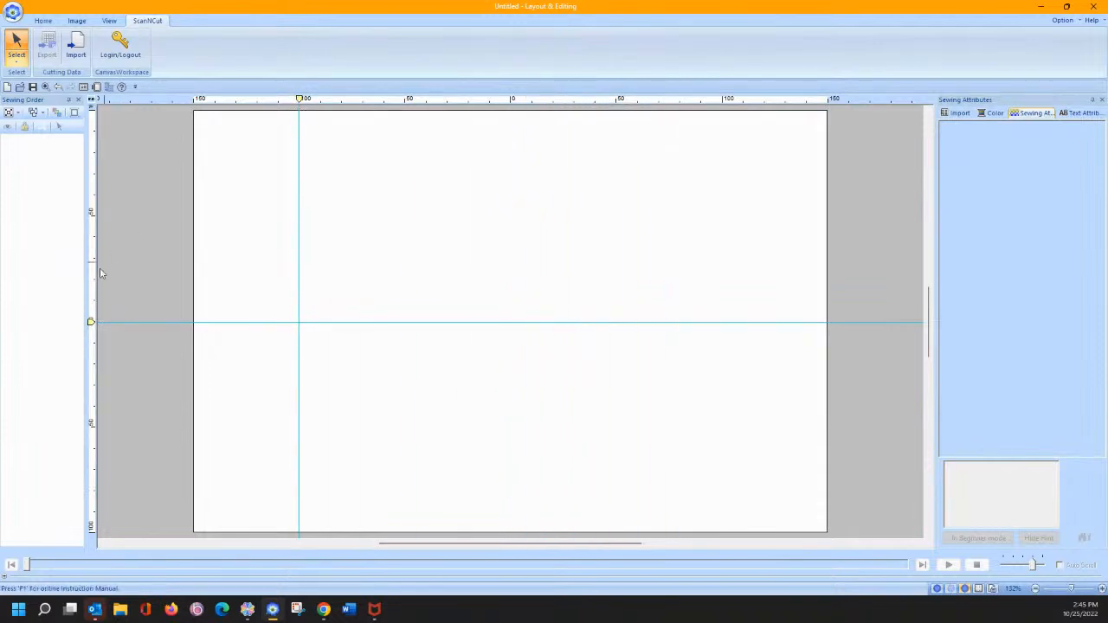
pyautogui.moveTo(90, 321); pyautogui.dragTo(91, 216)
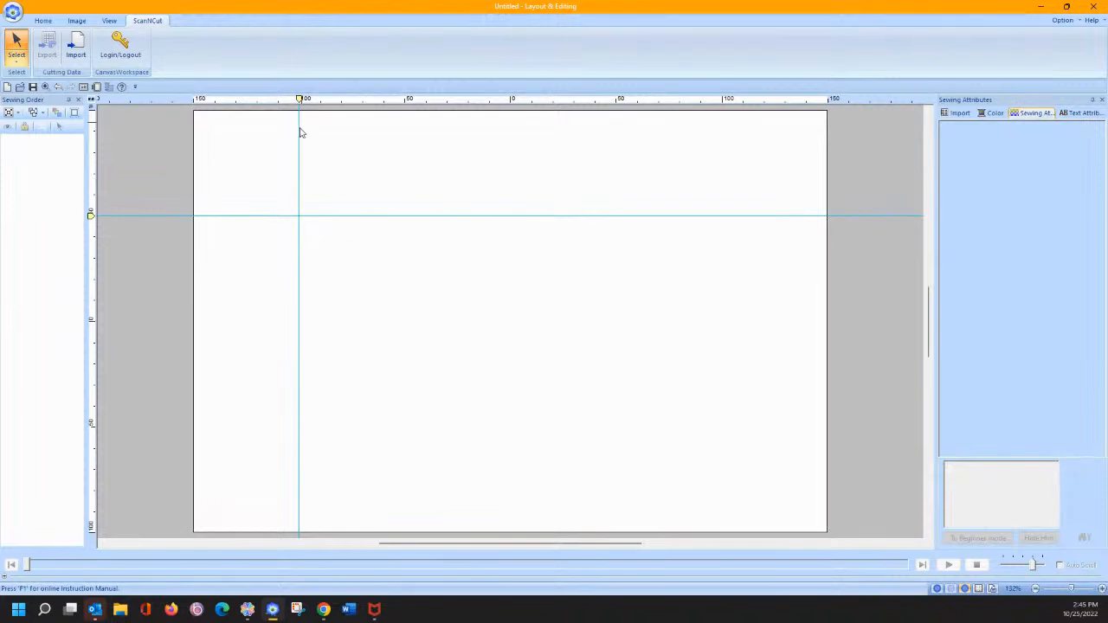
# Add a vertical guideline 50 mm left of centre and remove the vertical guideline at 100 mm.
pyautogui.click(406, 98)
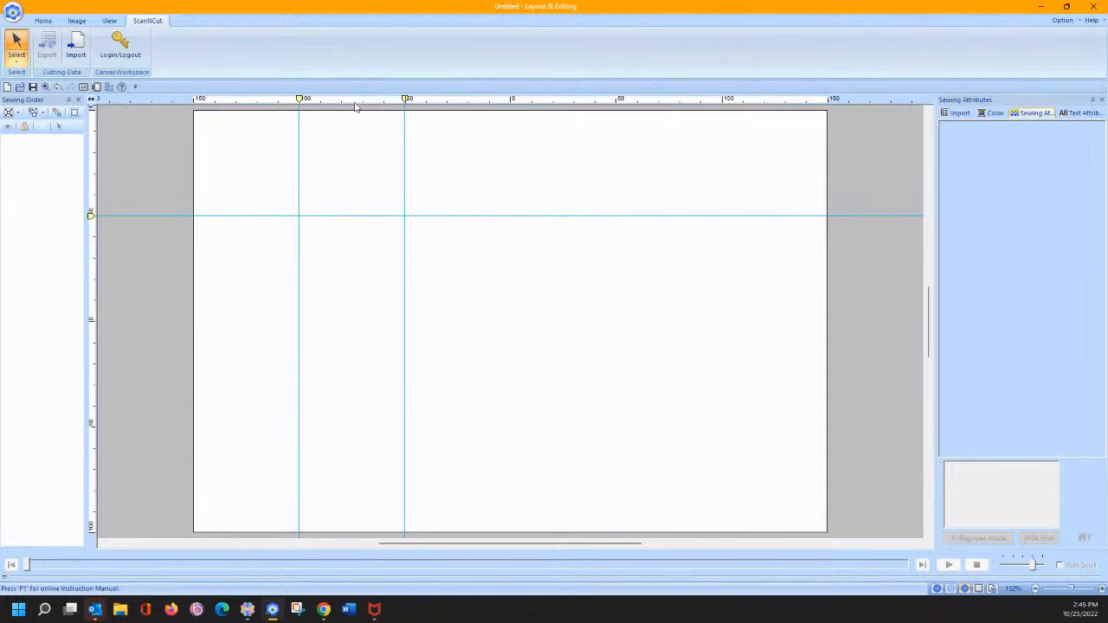
pyautogui.click(299, 99)
pyautogui.click(299, 99)
pyautogui.click(299, 98)
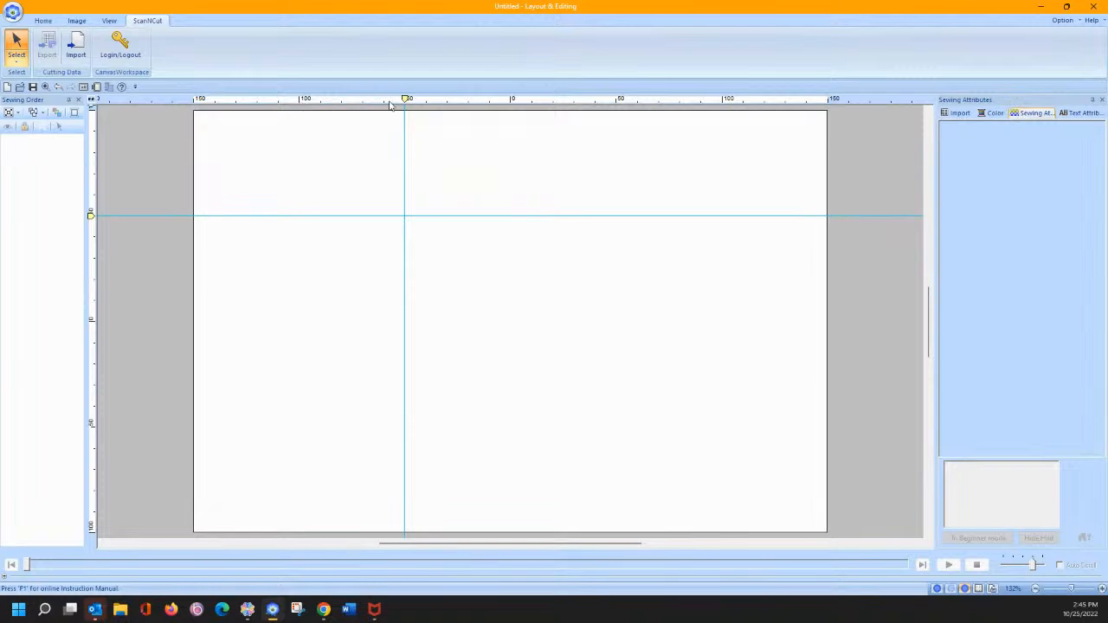
# Move the remaining vertical guideline to about 140 mm left of centre, and remove both guidelines from the page.
pyautogui.moveTo(404, 99); pyautogui.dragTo(215, 113)
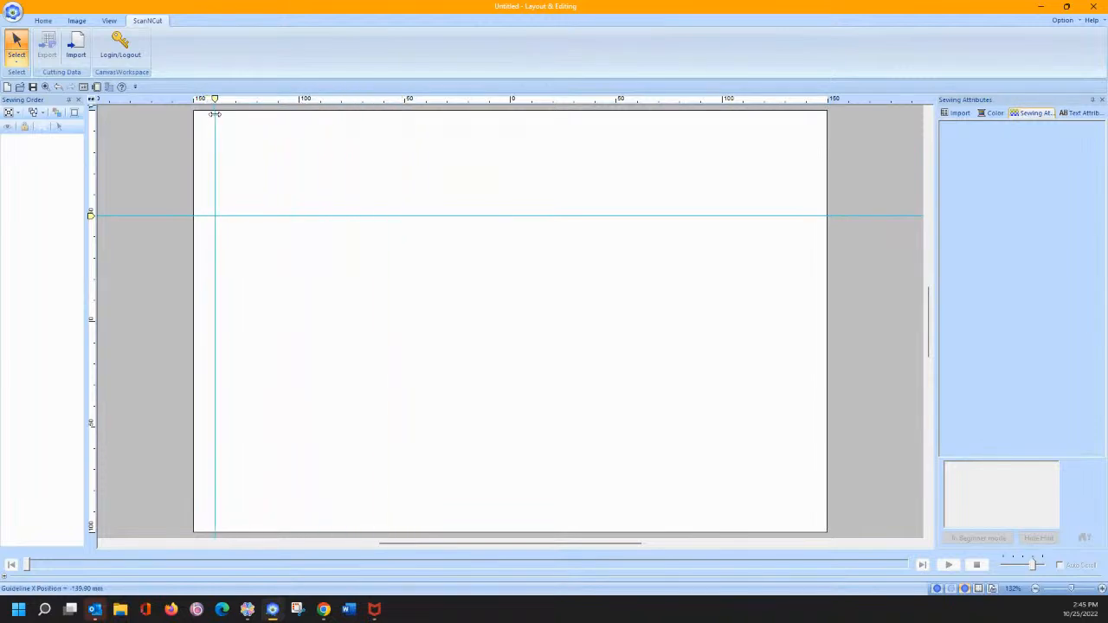
pyautogui.click(214, 98)
pyautogui.click(90, 215)
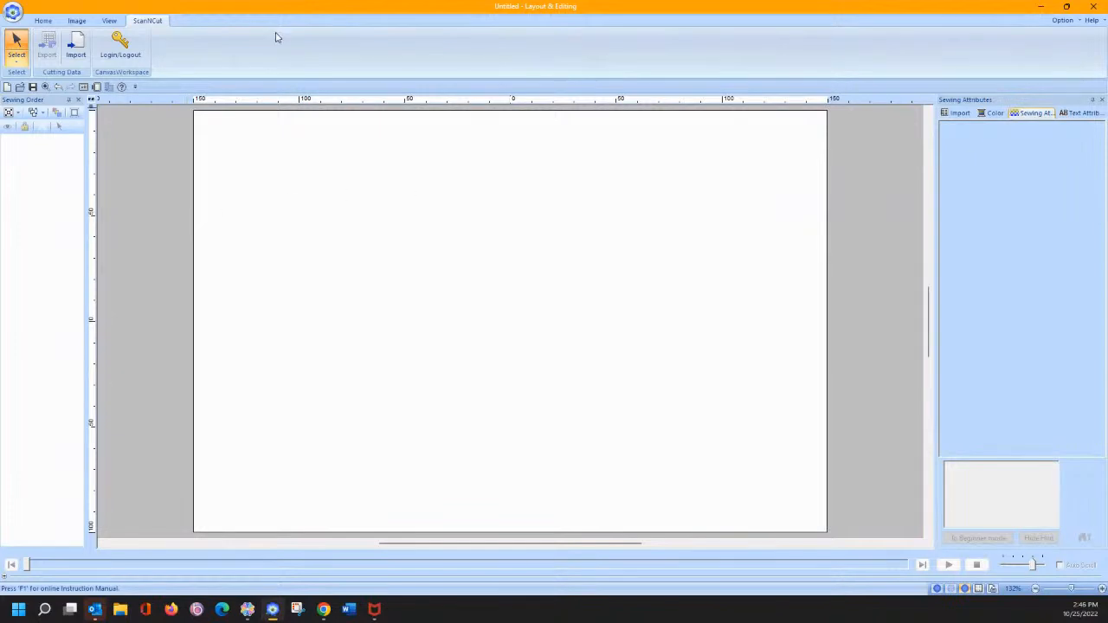
# Review the available options for sending an embroidery design, including the network machine destinations.
pyautogui.click(40, 20)
pyautogui.click(566, 56)
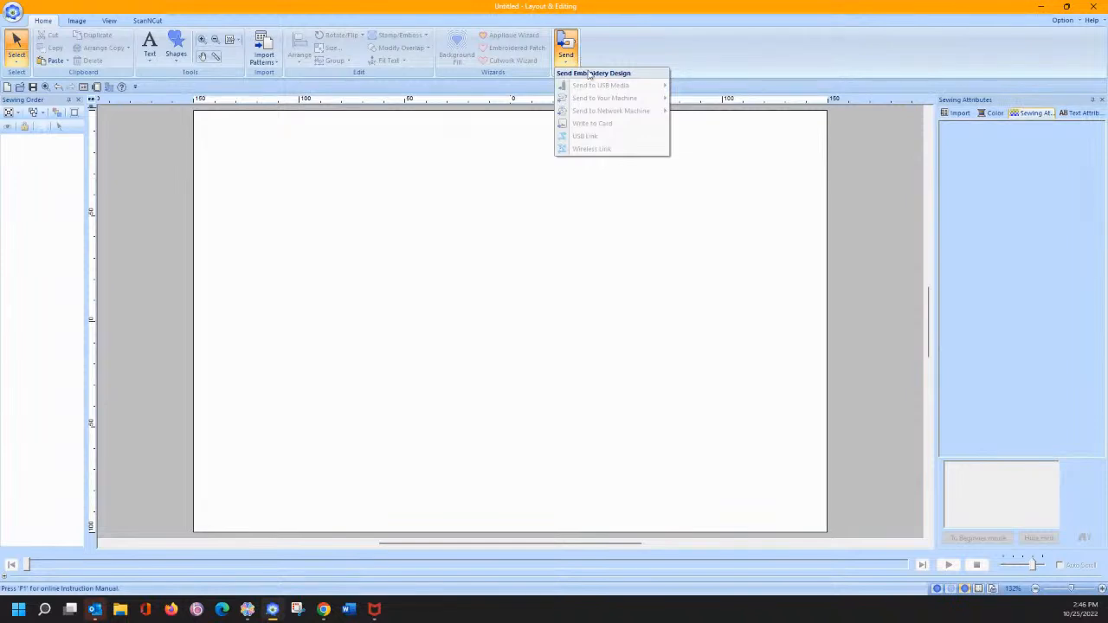
pyautogui.moveTo(604, 115)
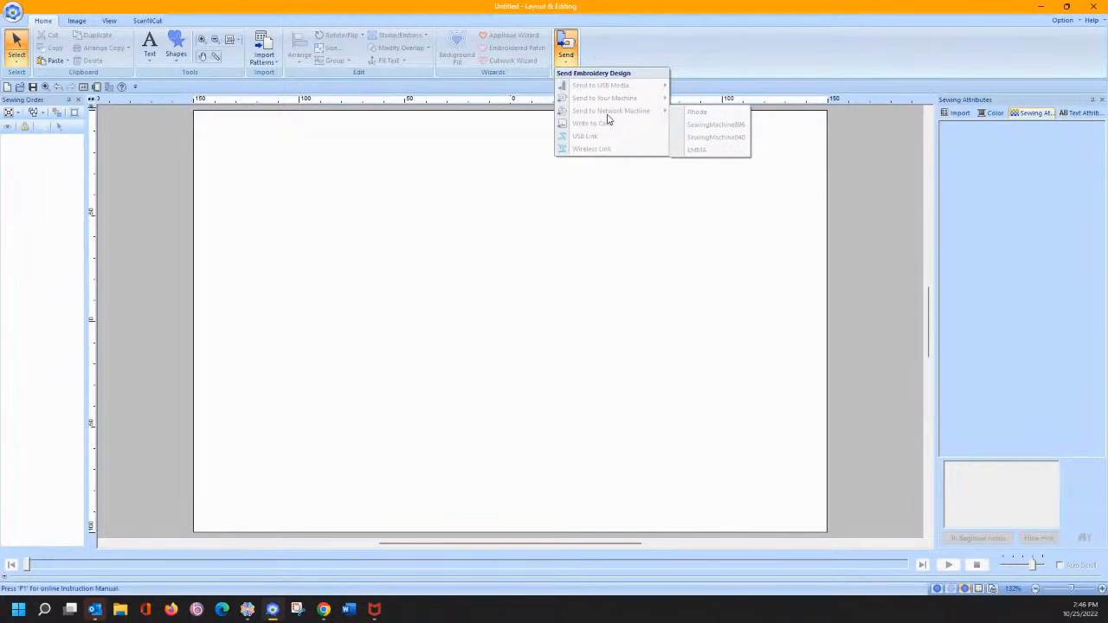
pyautogui.click(458, 162)
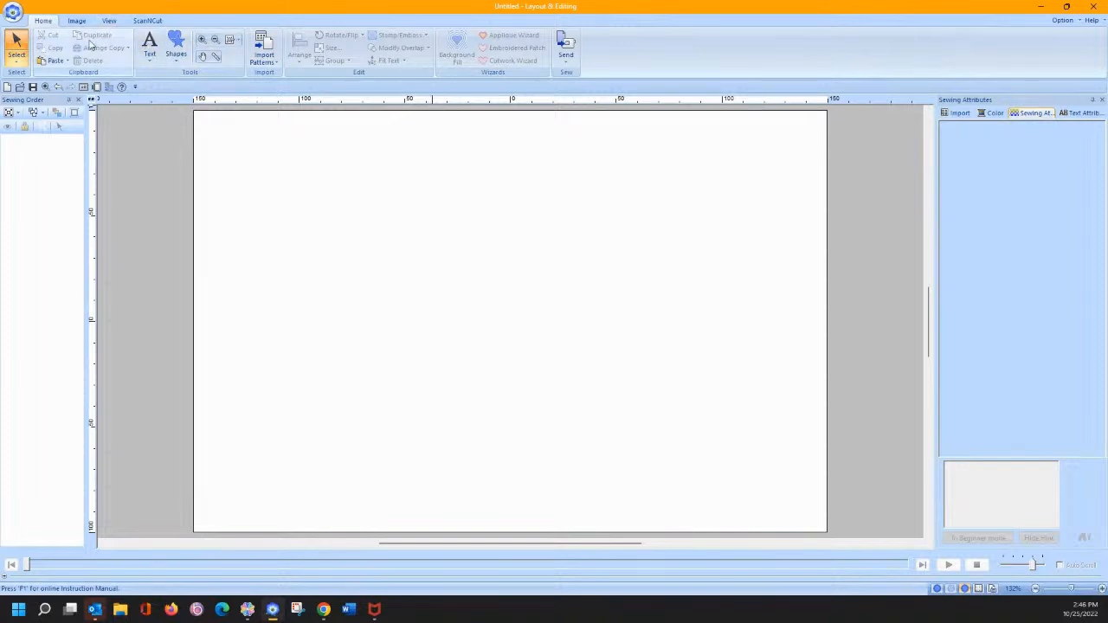
# Paste the design held on the clipboard onto the blank page and undo the paste.
pyautogui.click(58, 61)
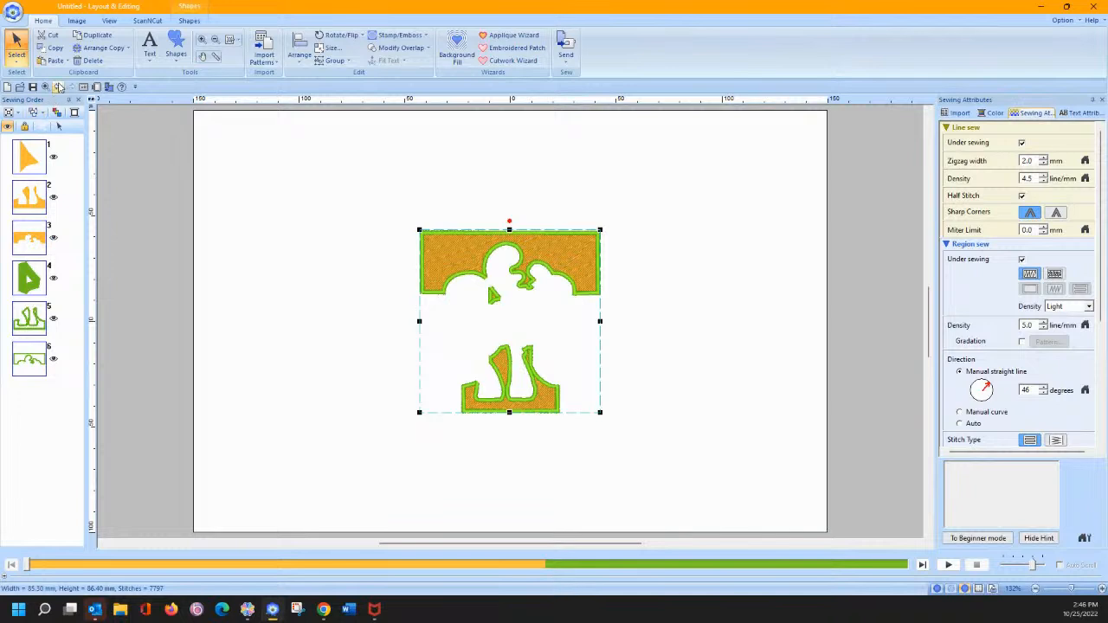
pyautogui.click(58, 86)
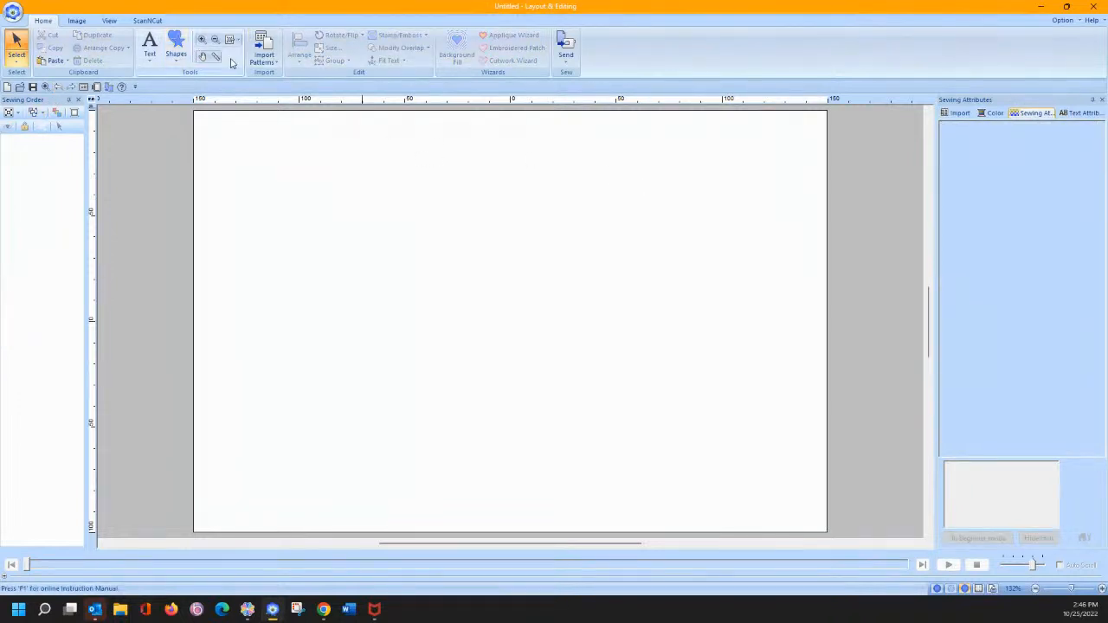
# Draw a circle about 99 mm wide and 92 mm high, fill it with Decorative Fill Stitch, and shift it toward the page's upper left.
pyautogui.click(177, 48)
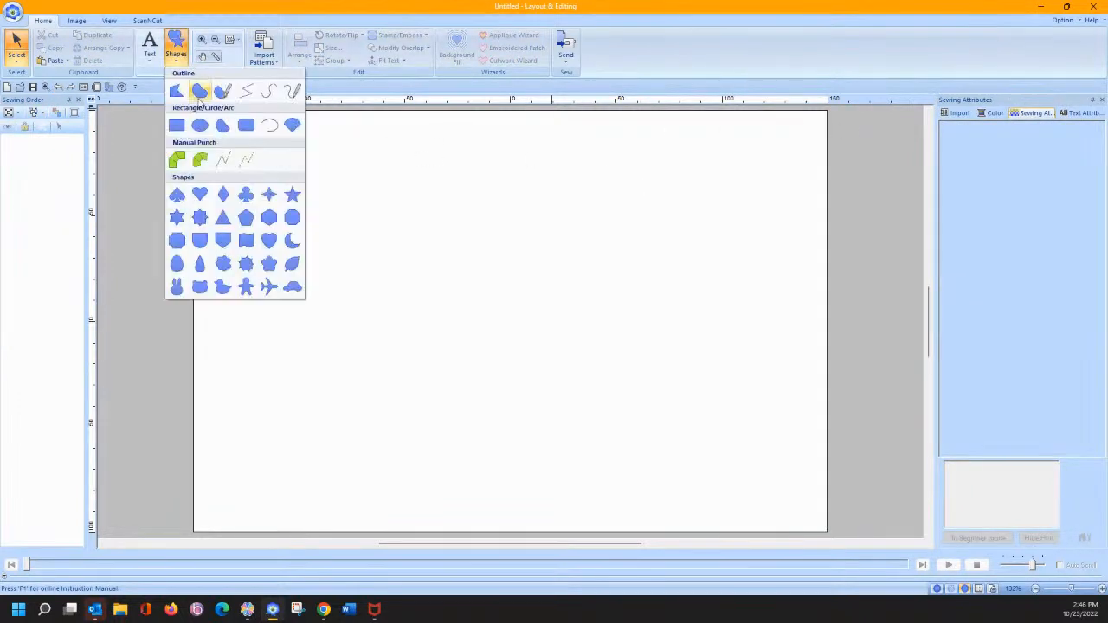
pyautogui.click(200, 122)
pyautogui.moveTo(337, 196)
pyautogui.mouseDown()
pyautogui.moveTo(510, 363)
pyautogui.moveTo(551, 389)
pyautogui.mouseUp()
pyautogui.click(350, 56)
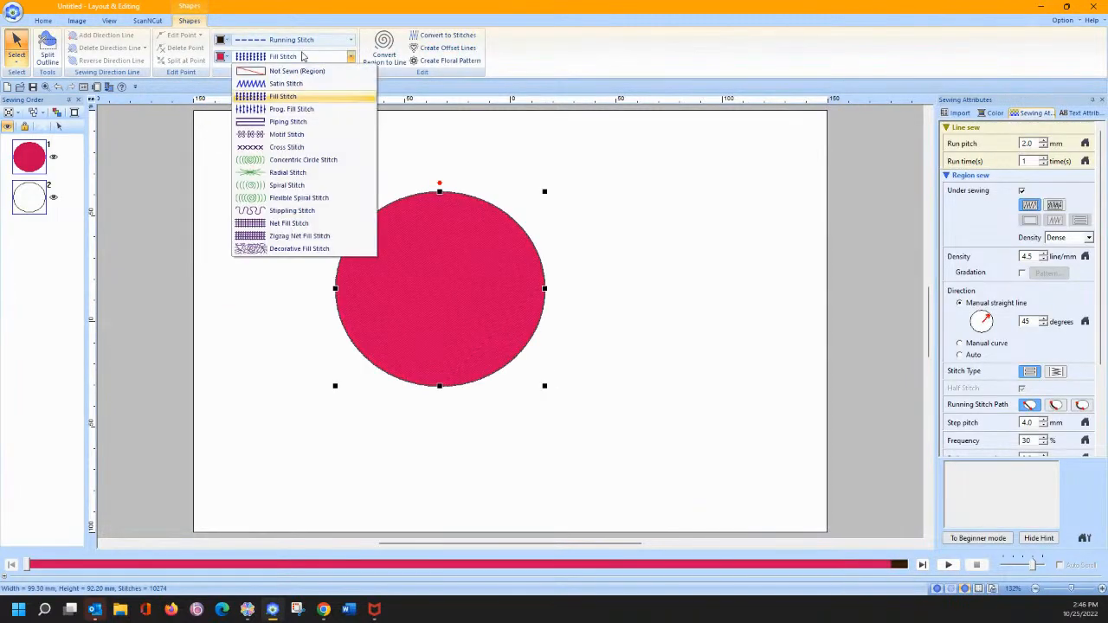
pyautogui.click(299, 248)
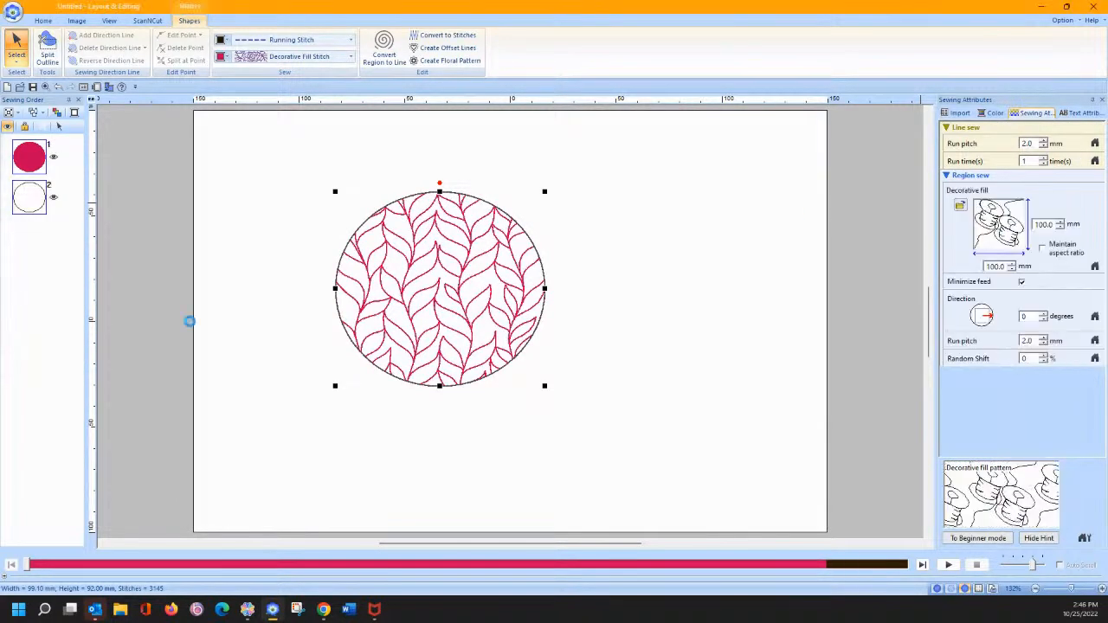
pyautogui.moveTo(385, 281); pyautogui.dragTo(294, 265)
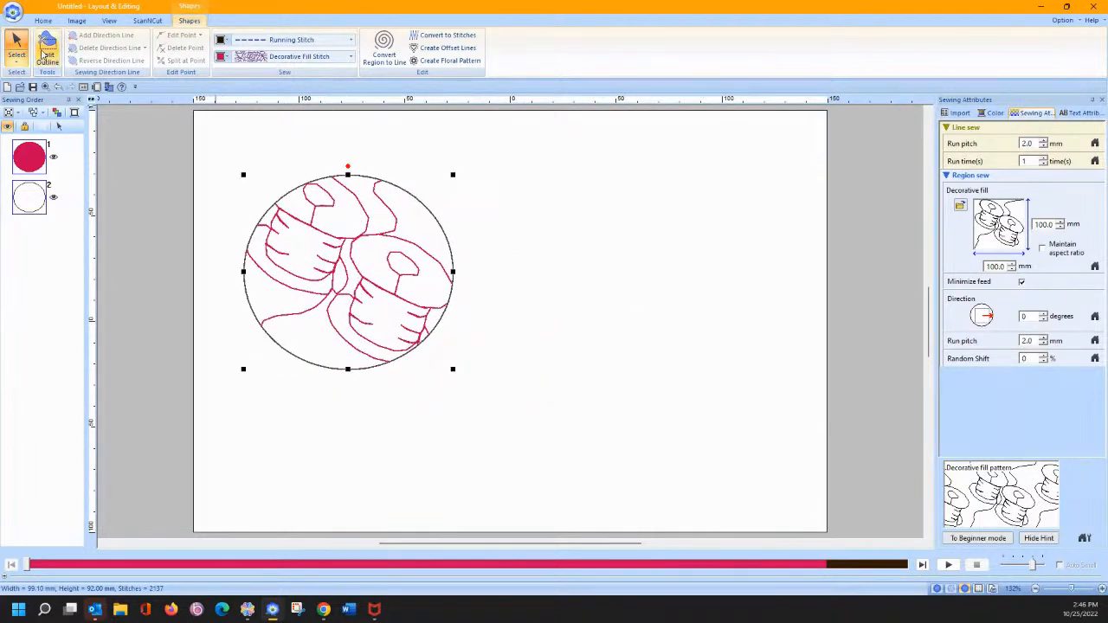
# Draw a second circle about 102 mm wide and 91 mm high overlapping the first's lower right, and fill it with Concentric Circle Stitch.
pyautogui.click(42, 21)
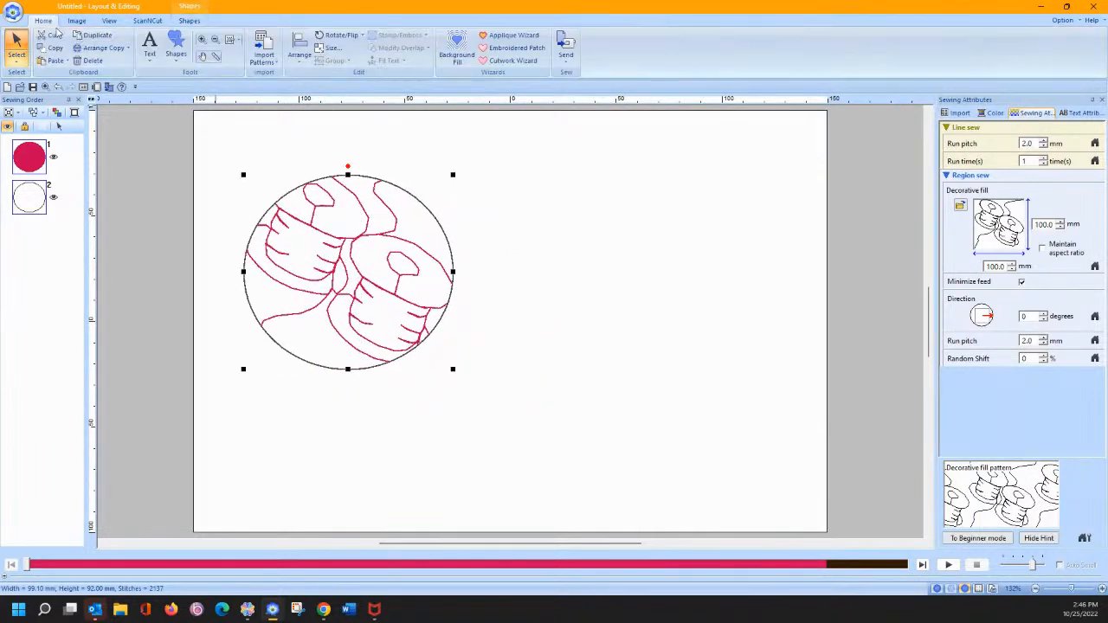
pyautogui.click(182, 56)
pyautogui.click(179, 55)
pyautogui.click(180, 56)
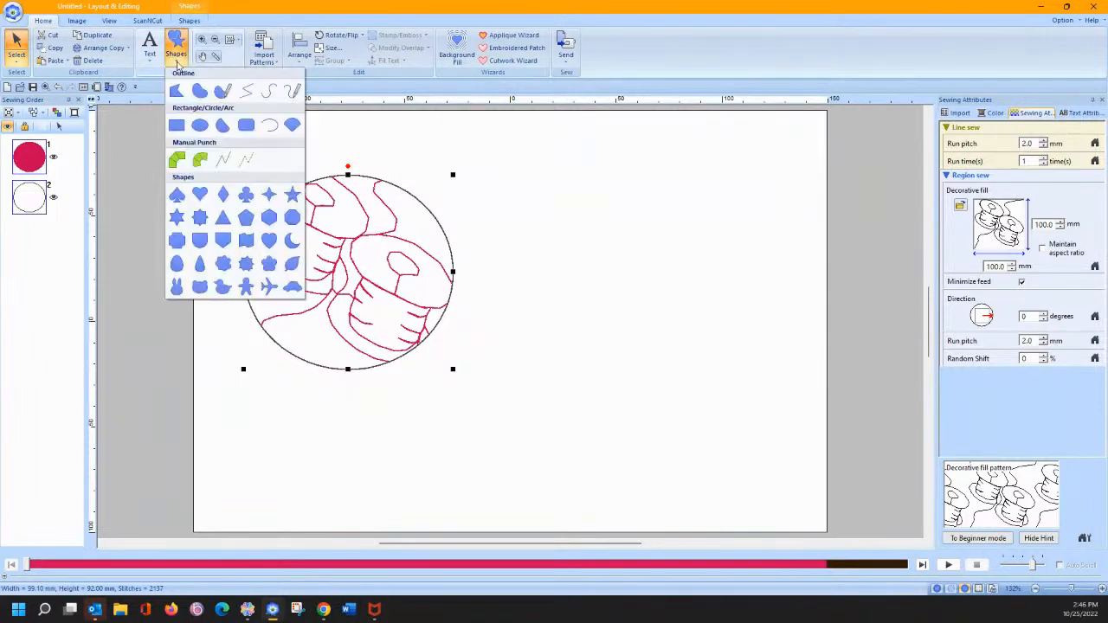
pyautogui.click(200, 125)
pyautogui.moveTo(419, 245); pyautogui.dragTo(634, 437)
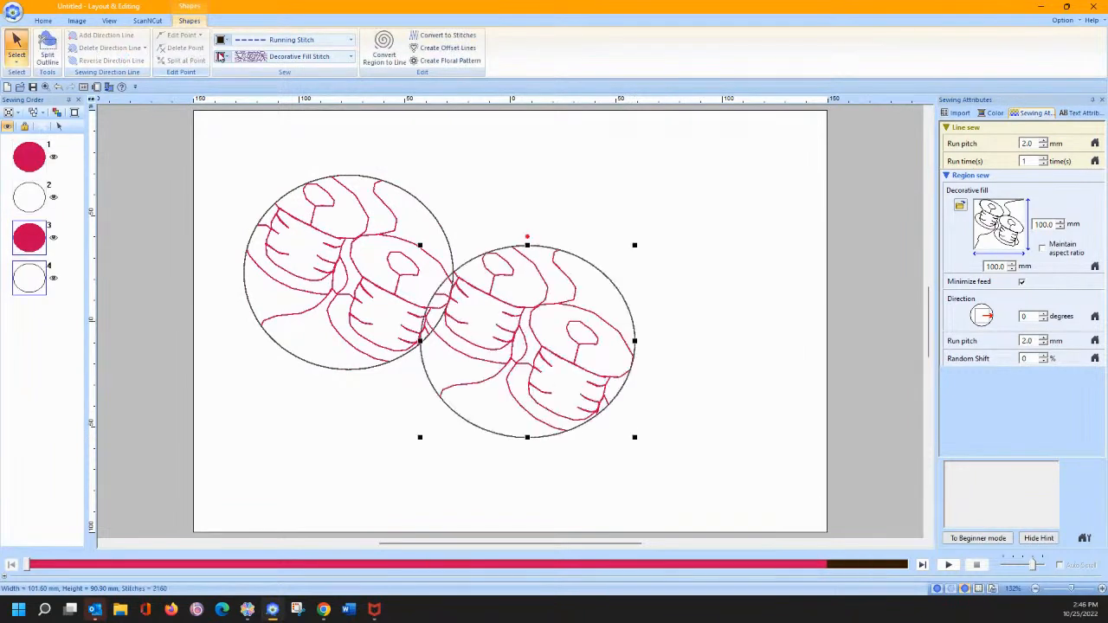
pyautogui.click(294, 56)
pyautogui.click(290, 159)
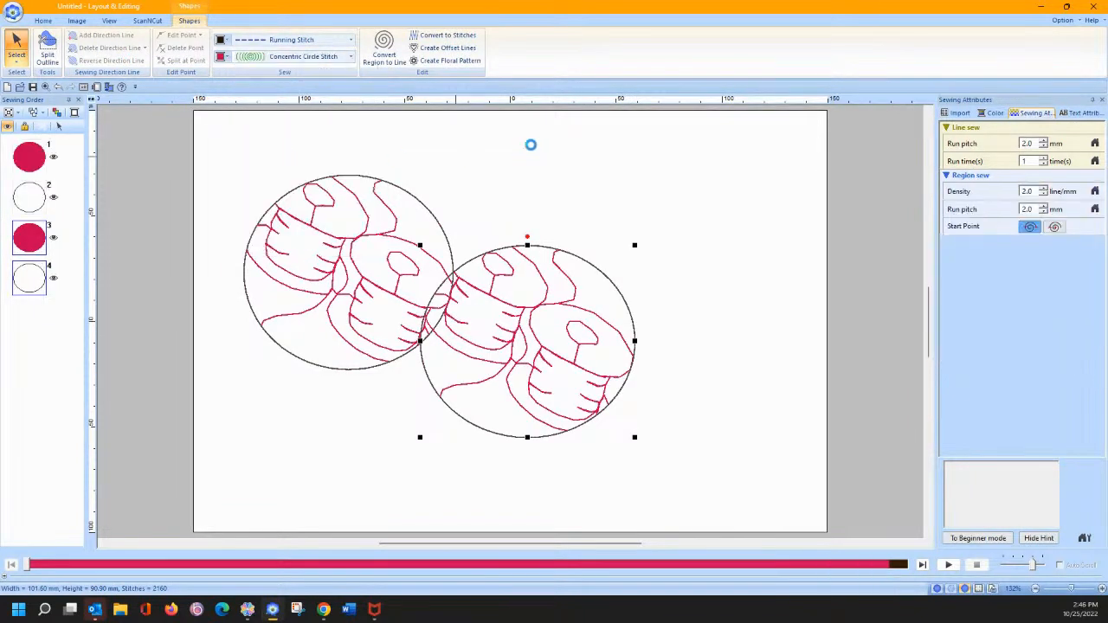
pyautogui.click(480, 131)
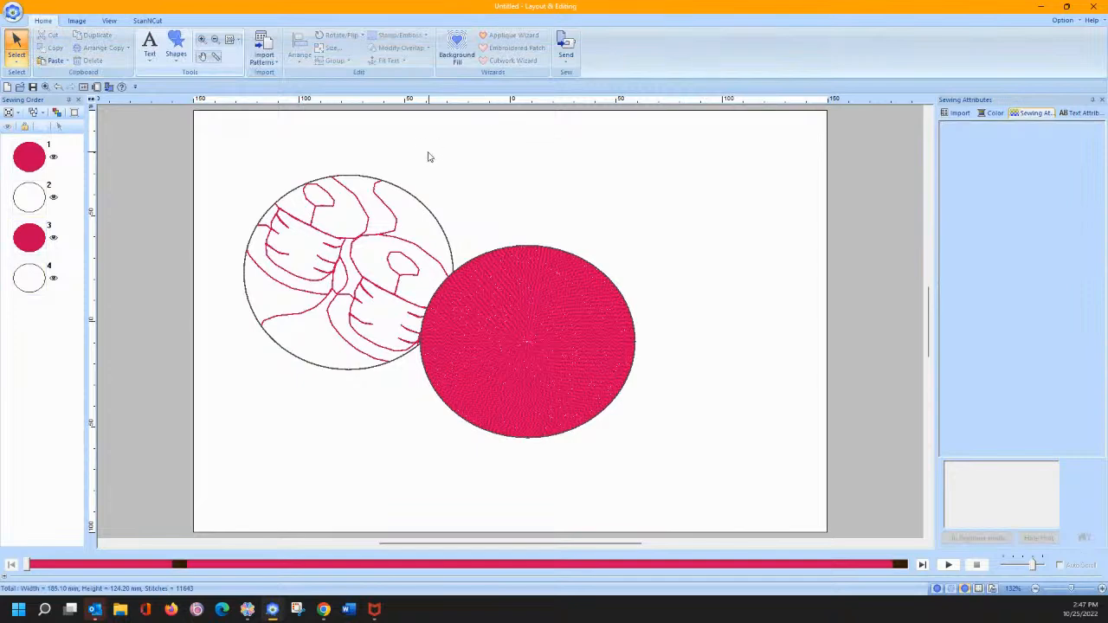
# Copy the decorative-filled circle and paste only its attributes onto the concentric-stitched circle.
pyautogui.click(346, 190)
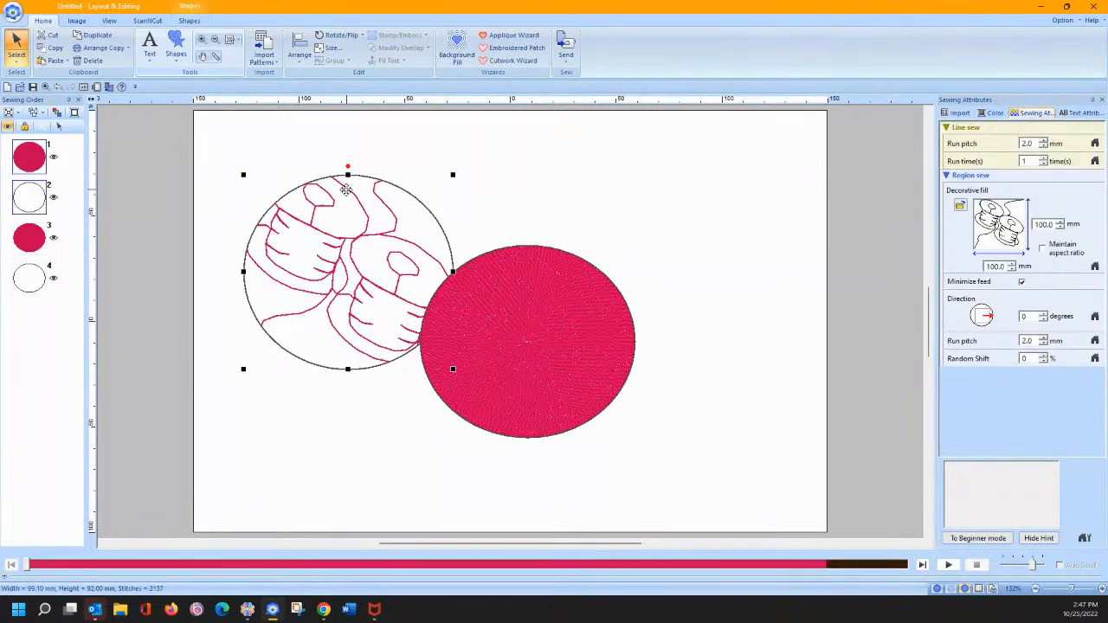
pyautogui.rightClick(346, 190)
pyautogui.click(360, 208)
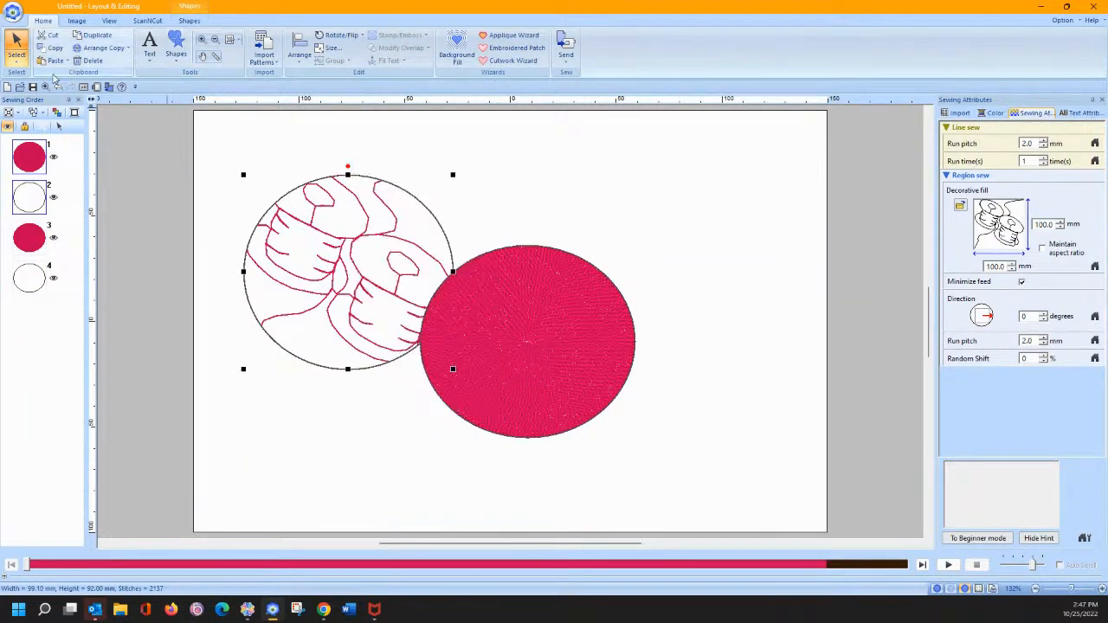
pyautogui.click(533, 286)
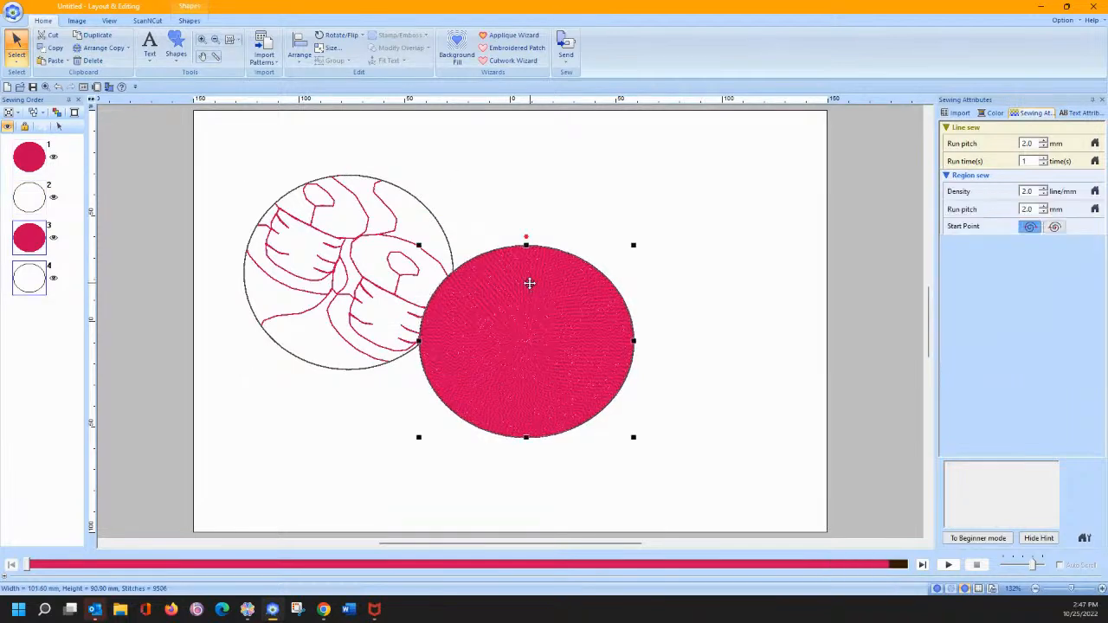
pyautogui.click(66, 61)
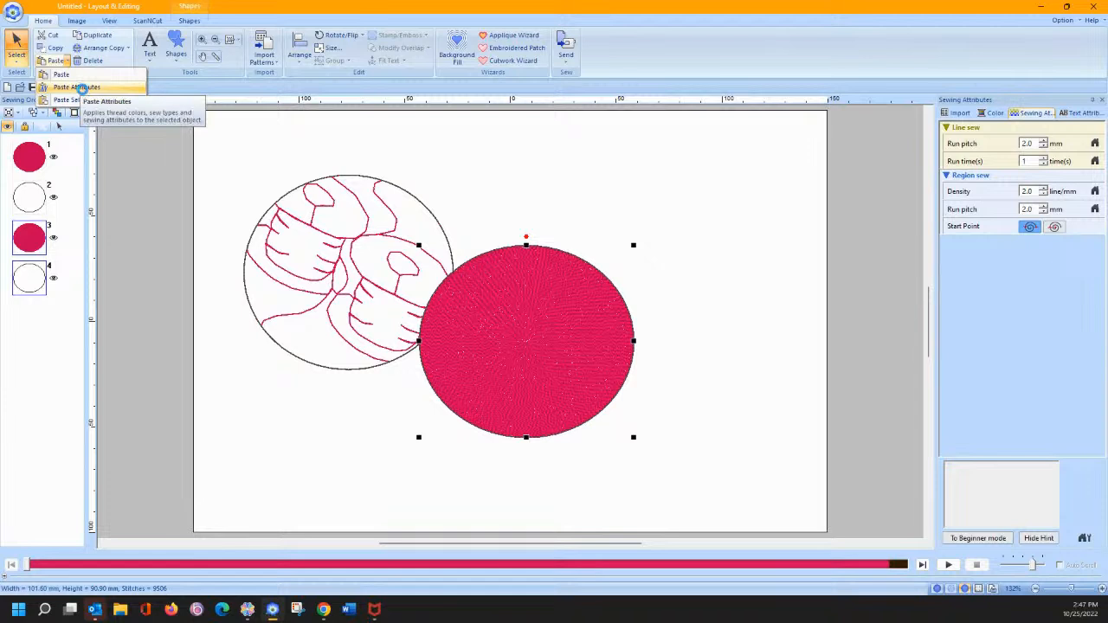
pyautogui.click(77, 87)
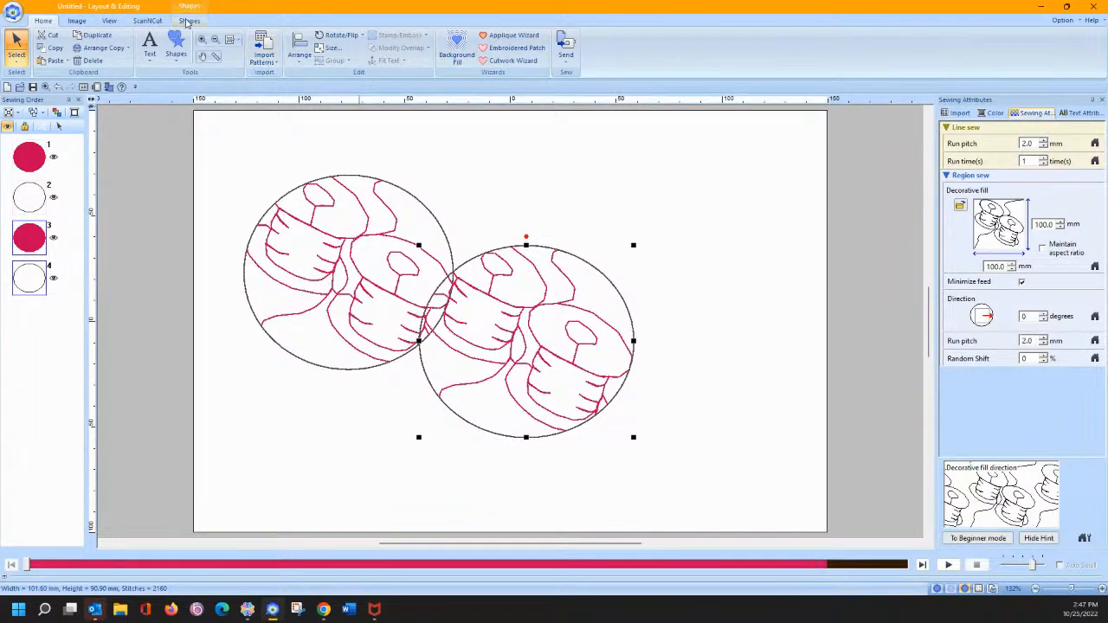
# Change the second circle's region fill to Flexible Spiral Stitch.
pyautogui.click(189, 20)
pyautogui.click(279, 58)
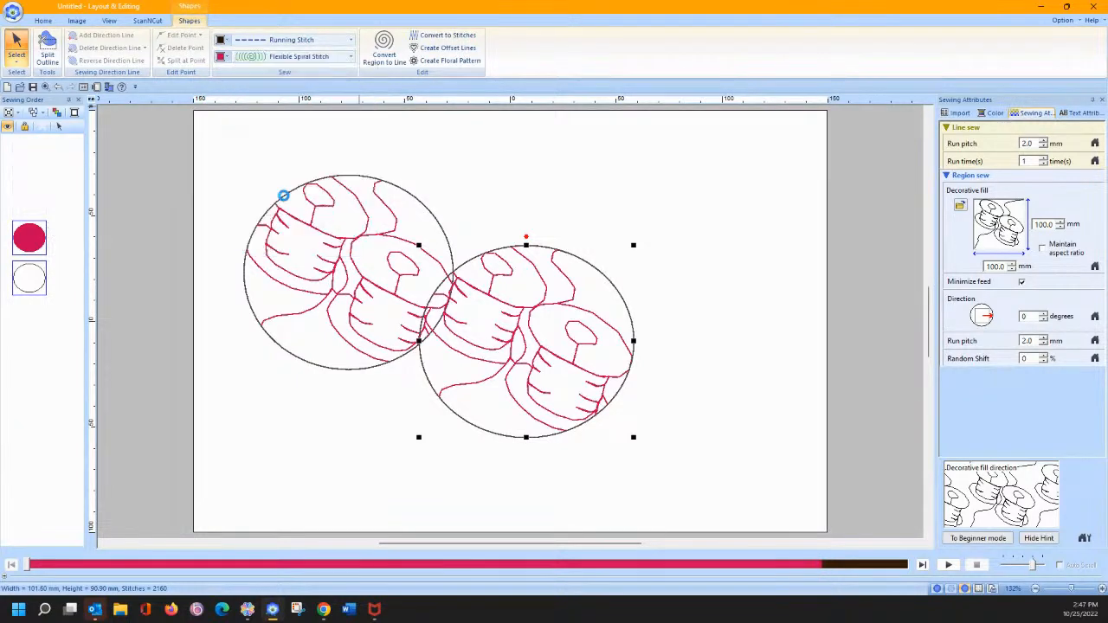
pyautogui.click(286, 197)
# Delete both overlapping circles from the design page.
pyautogui.moveTo(240, 139); pyautogui.dragTo(708, 504)
pyautogui.press('Delete')
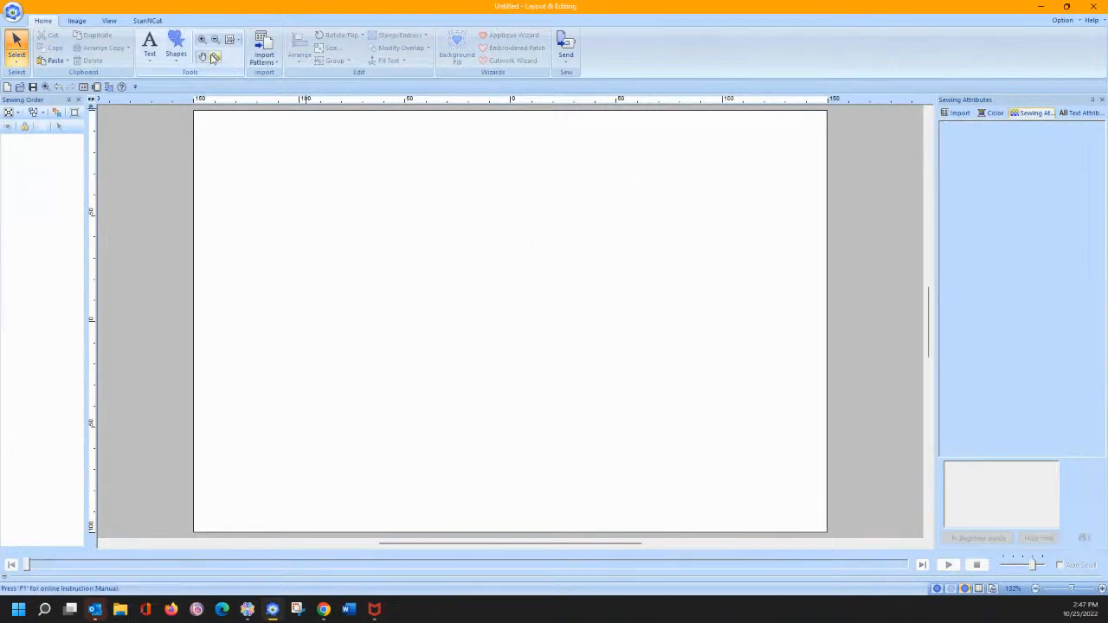
# Draw an egg shape about 37 mm wide and 60 mm high, tilt it, and overlap a duplicate above it tilted the opposite way.
pyautogui.click(176, 59)
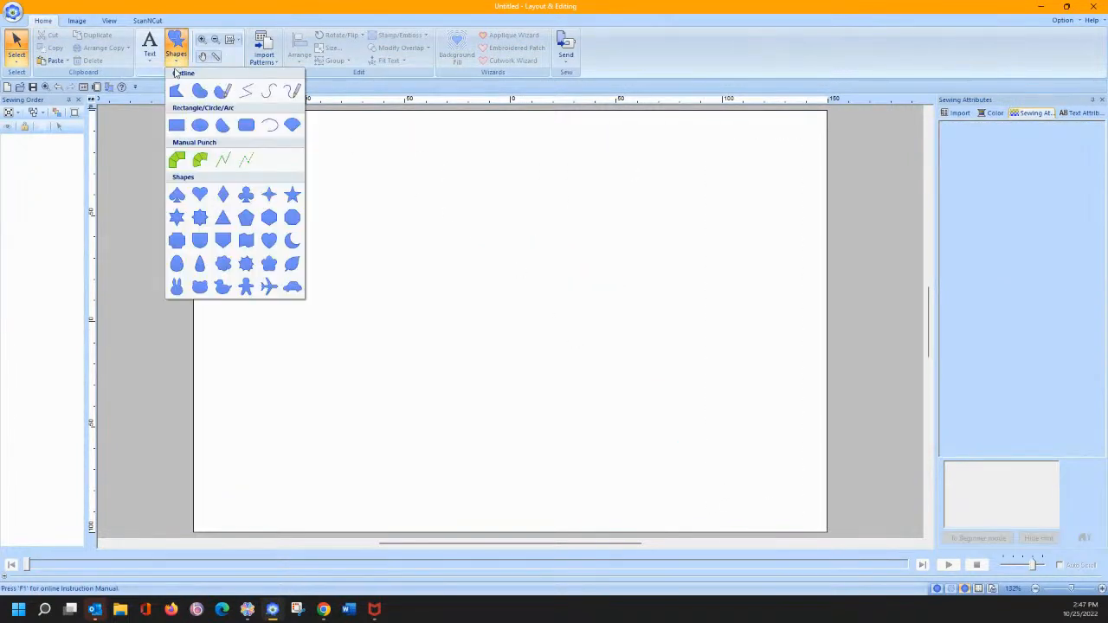
pyautogui.click(179, 265)
pyautogui.moveTo(356, 338); pyautogui.dragTo(435, 467)
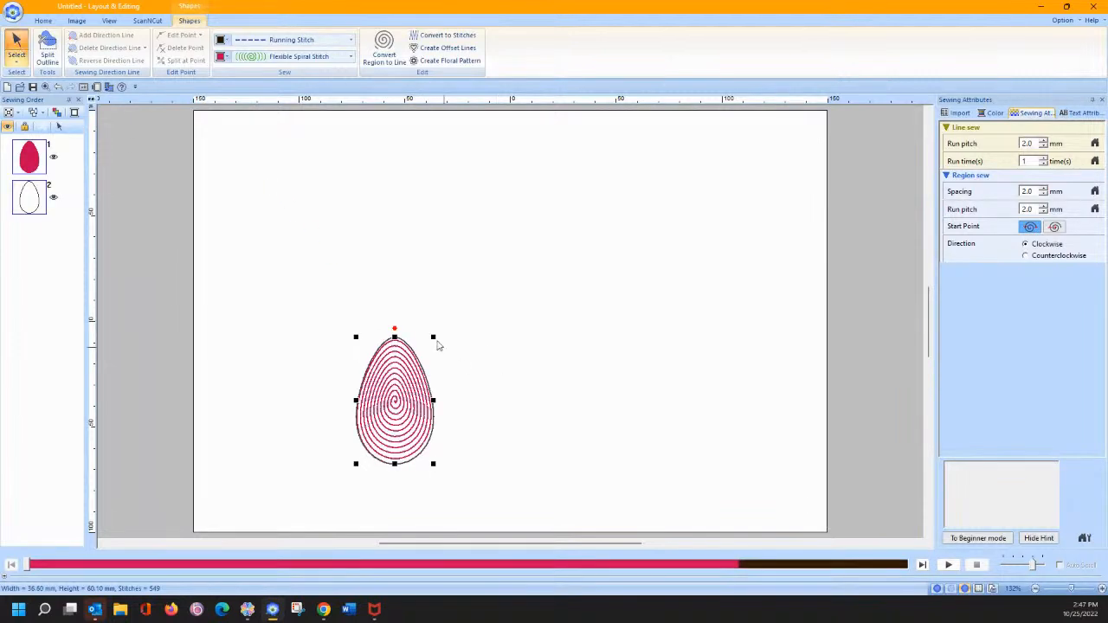
pyautogui.moveTo(394, 329)
pyautogui.mouseDown()
pyautogui.moveTo(418, 337)
pyautogui.moveTo(408, 340)
pyautogui.moveTo(402, 308)
pyautogui.mouseUp()
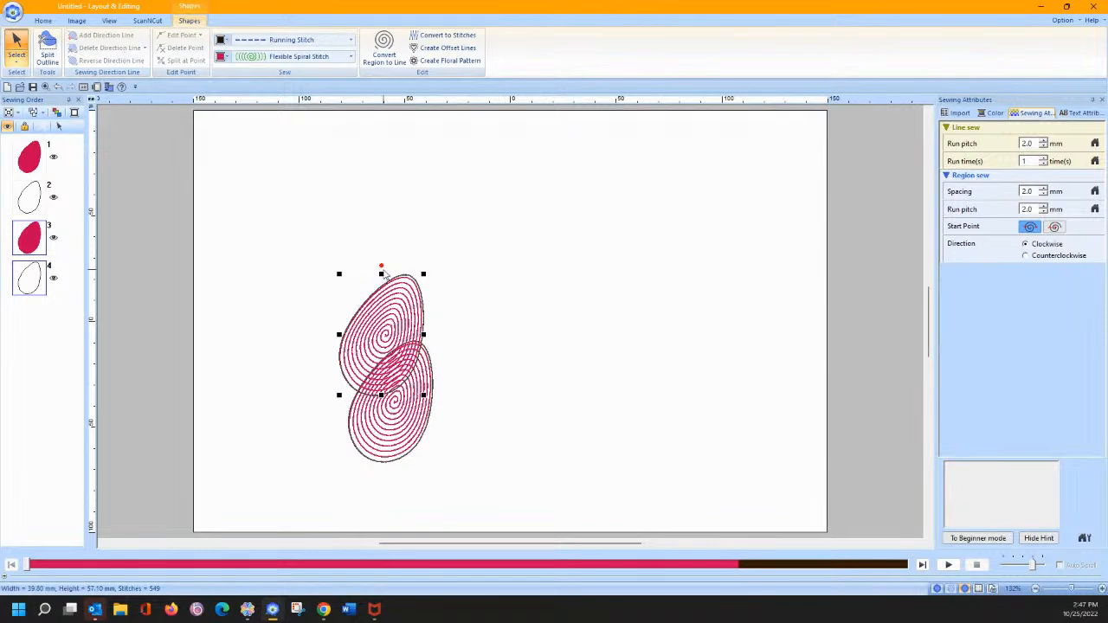
pyautogui.moveTo(380, 266); pyautogui.dragTo(414, 355)
# Merge the two overlapping eggs into one wing shape.
pyautogui.moveTo(275, 212); pyautogui.dragTo(438, 416)
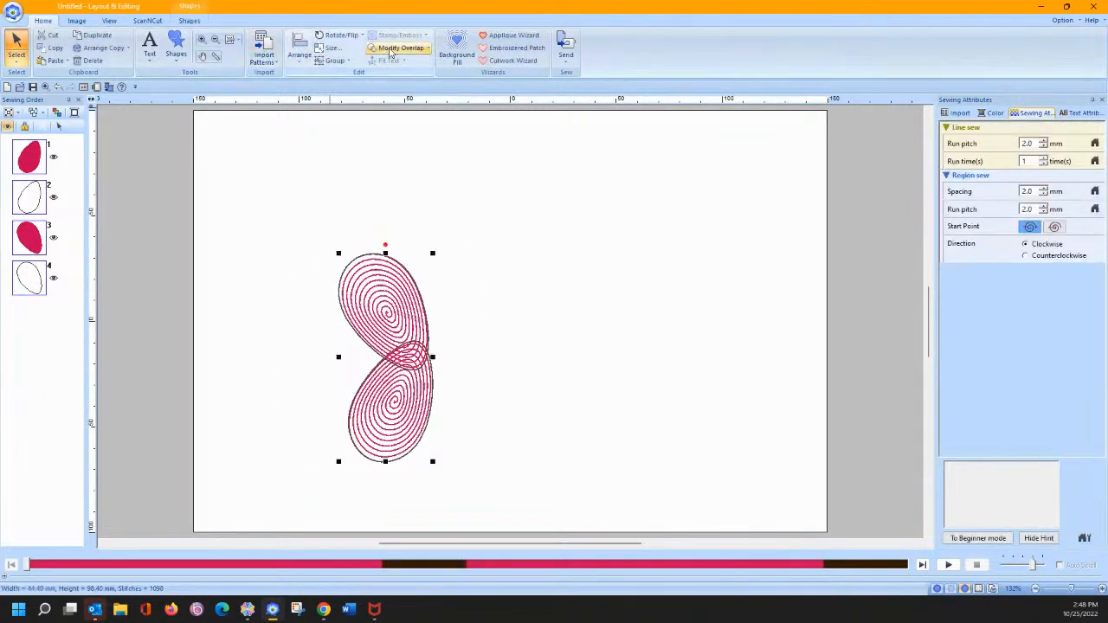
pyautogui.click(396, 48)
pyautogui.click(394, 86)
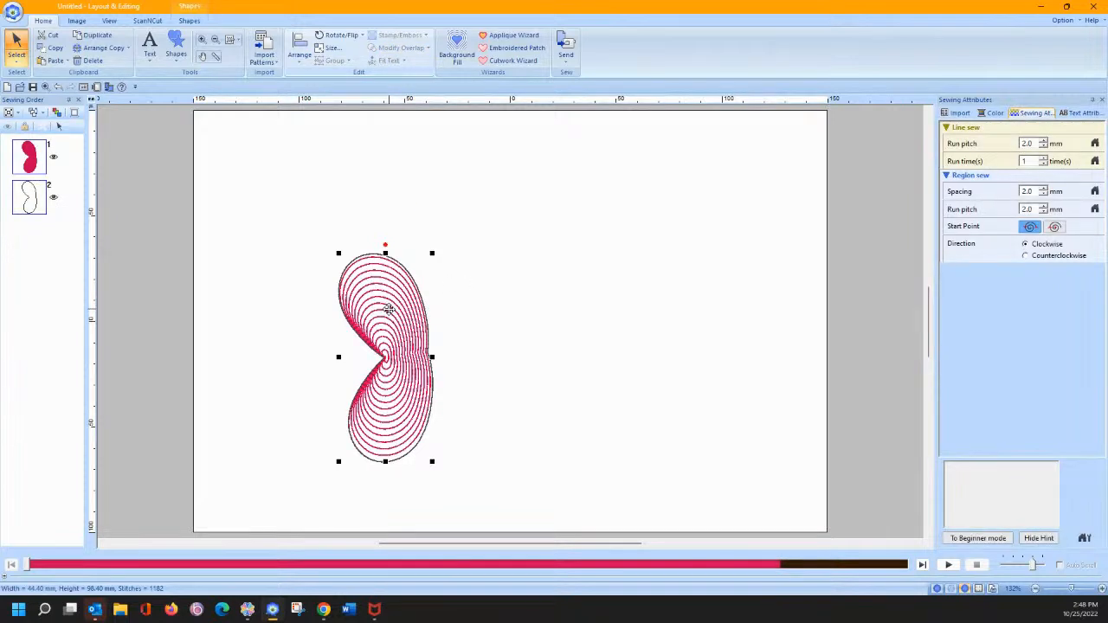
# Duplicate the merged wing to its right, flip the copy horizontally, and place it against the first wing to form a butterfly.
pyautogui.moveTo(389, 312); pyautogui.dragTo(465, 309)
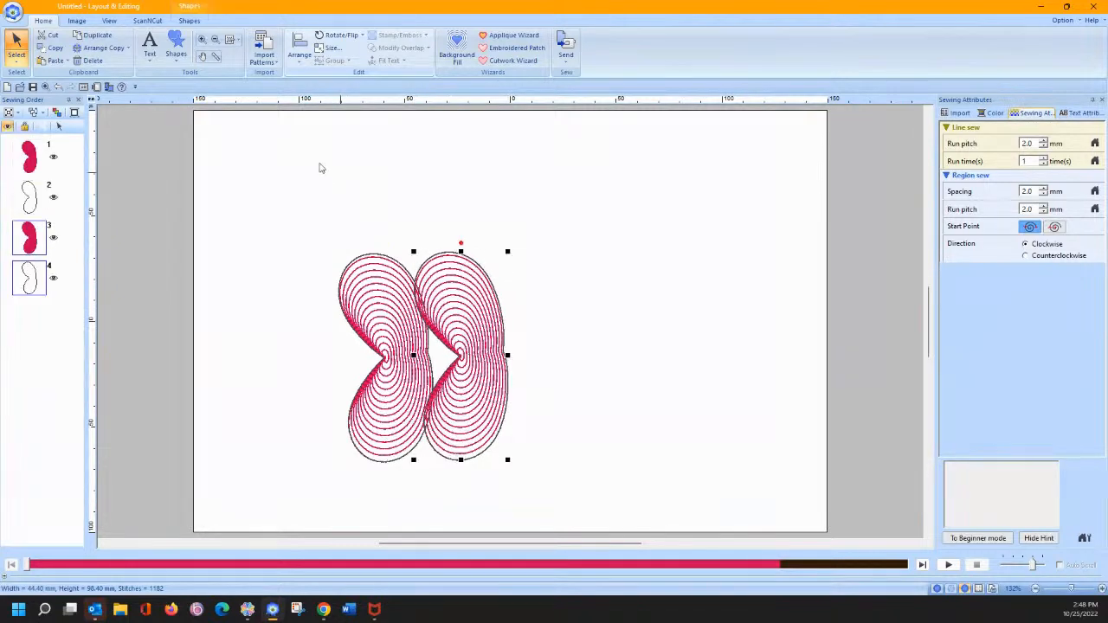
pyautogui.click(299, 47)
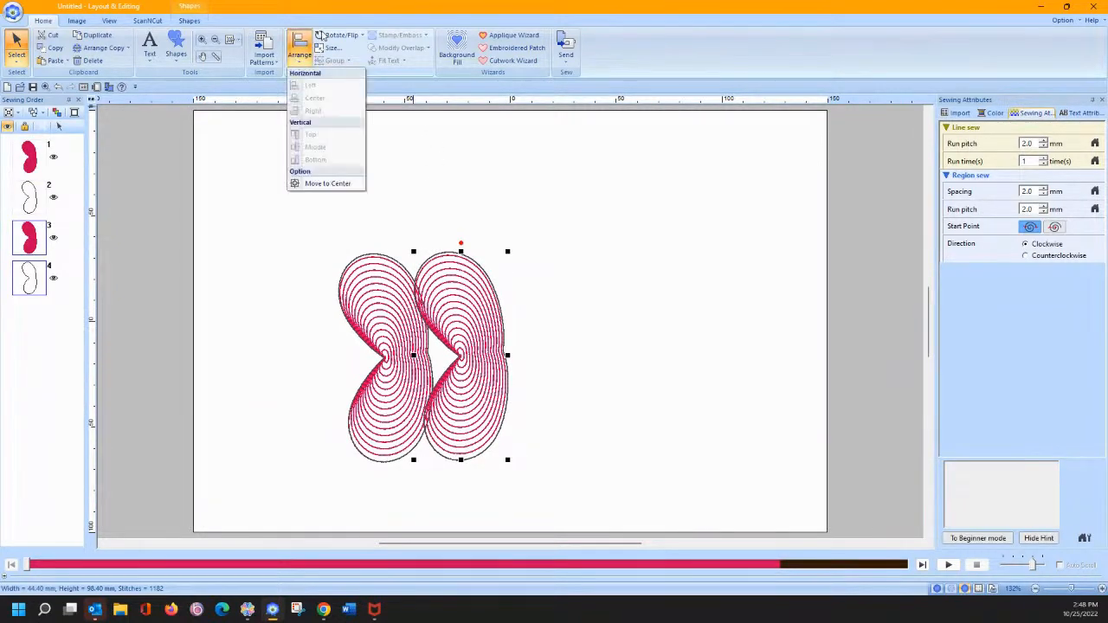
pyautogui.click(321, 37)
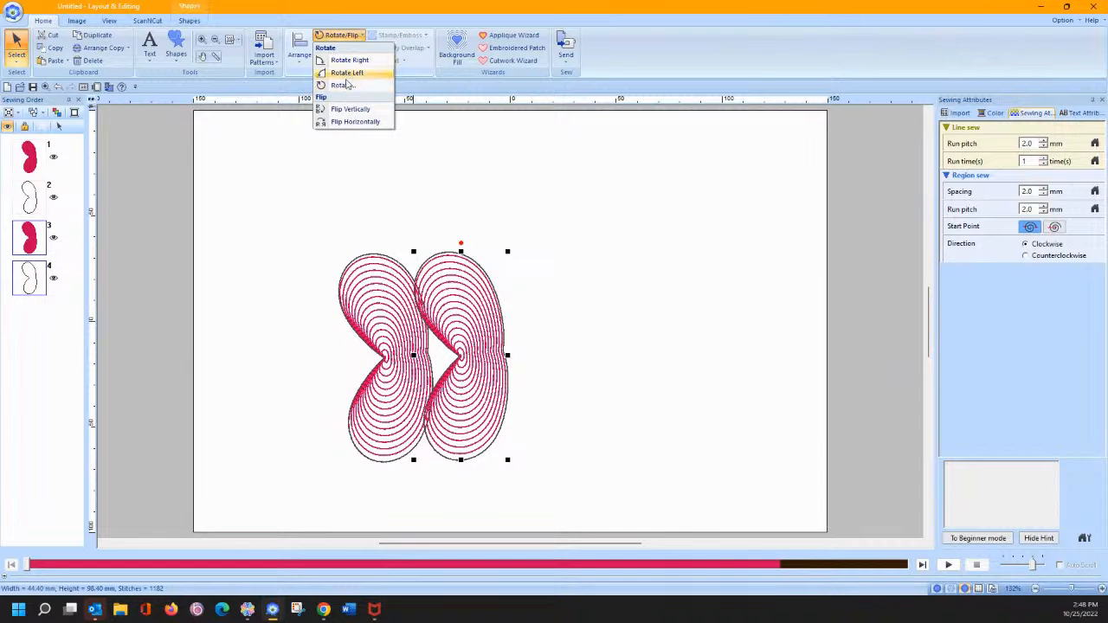
pyautogui.click(355, 121)
pyautogui.moveTo(460, 368); pyautogui.dragTo(469, 368)
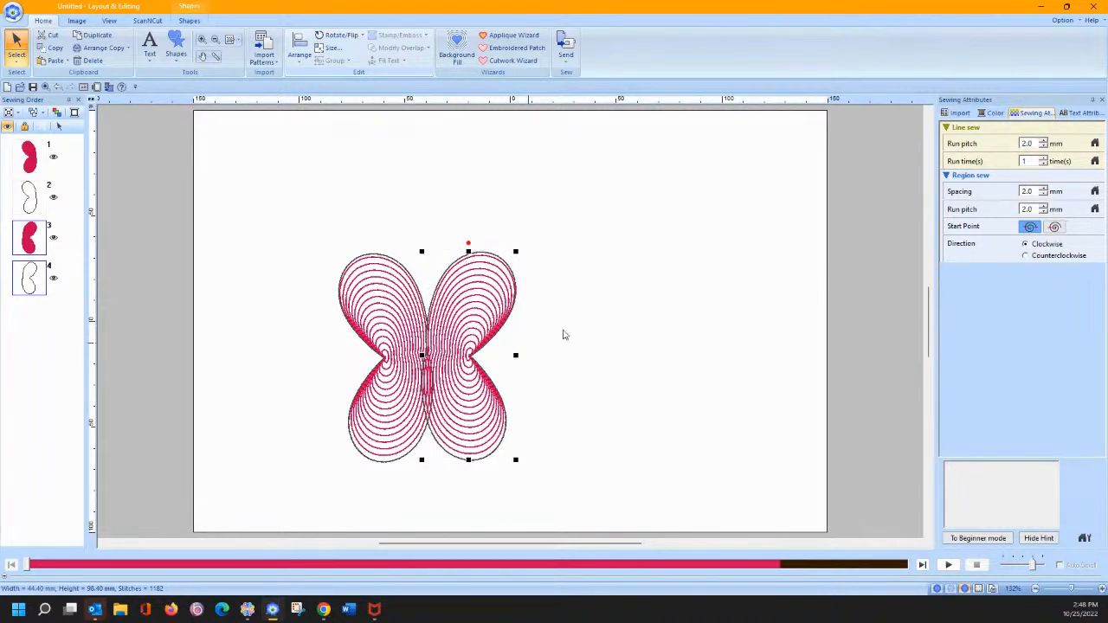
# Move the spiral center points of both wings inward so they meet near the middle of the butterfly.
pyautogui.click(21, 66)
pyautogui.click(43, 100)
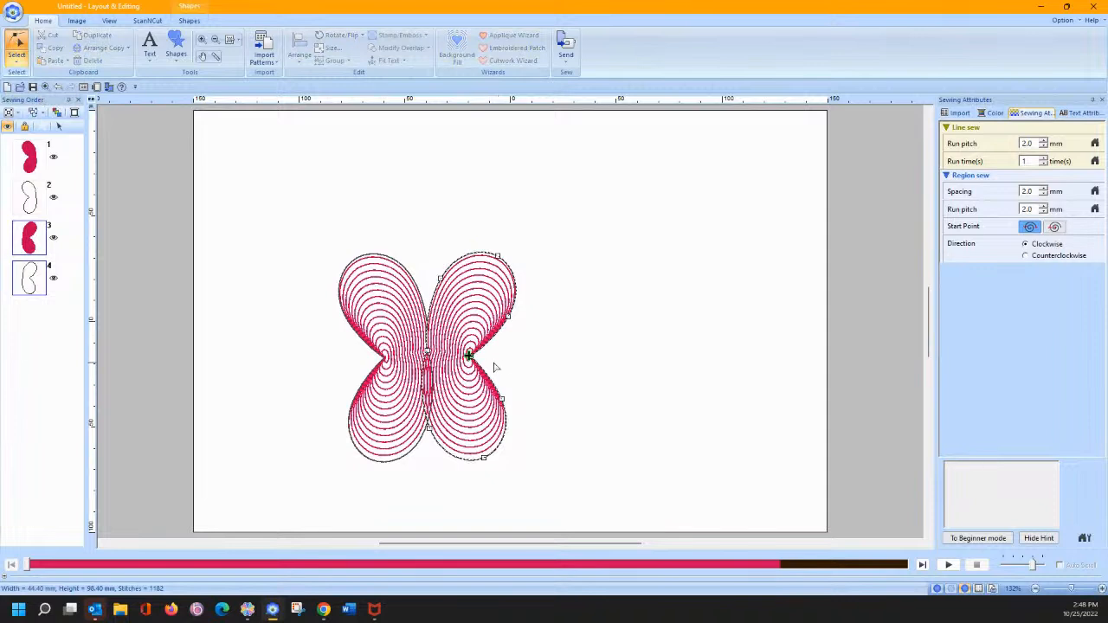
pyautogui.moveTo(467, 355); pyautogui.dragTo(416, 347)
pyautogui.click(385, 355)
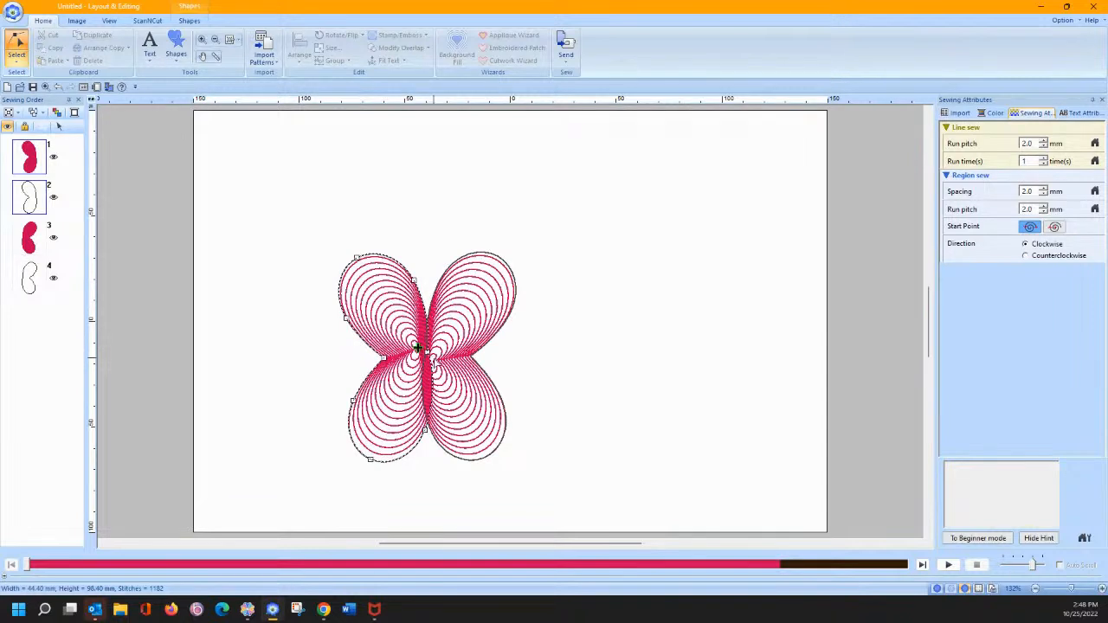
pyautogui.click(429, 361)
pyautogui.moveTo(428, 362); pyautogui.dragTo(440, 347)
pyautogui.click(556, 362)
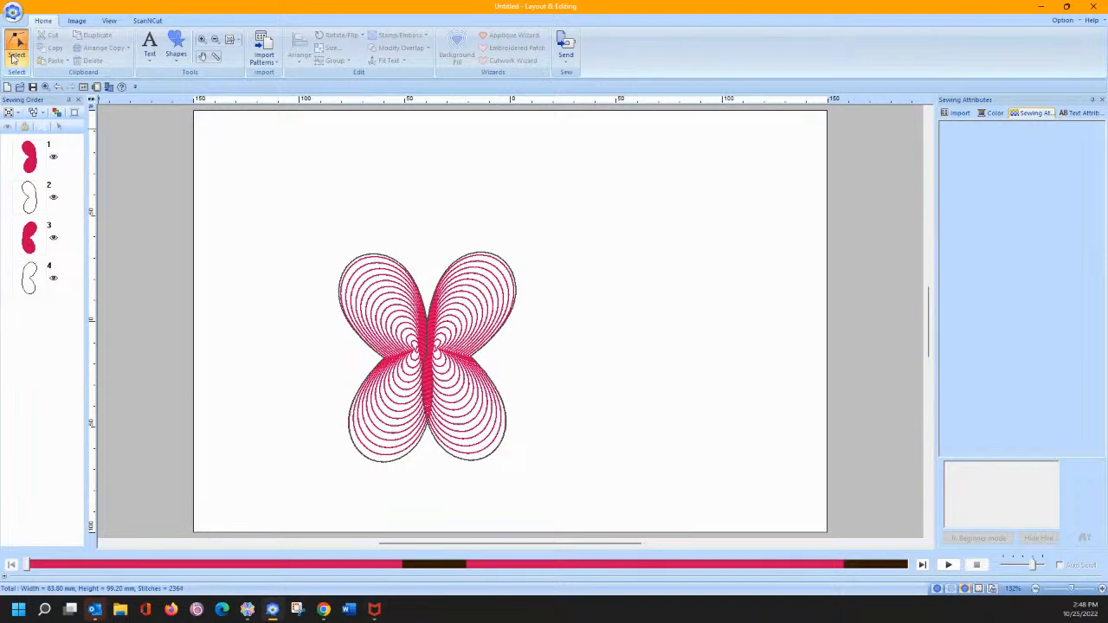
# Select the whole butterfly and delete it from the design page.
pyautogui.click(15, 63)
pyautogui.click(17, 90)
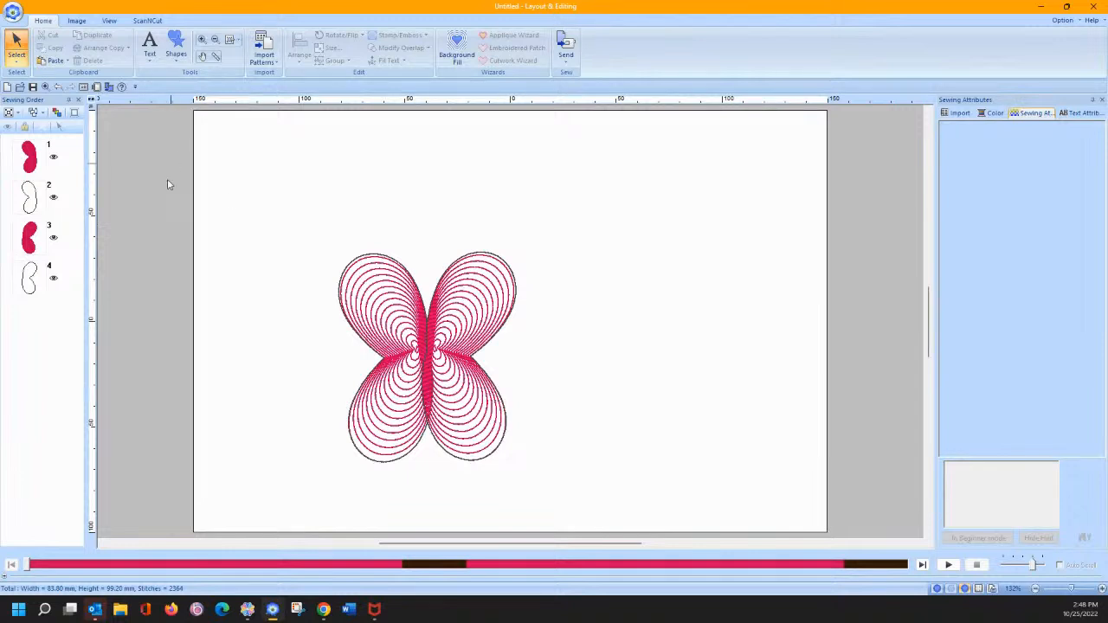
pyautogui.moveTo(223, 212); pyautogui.dragTo(567, 495)
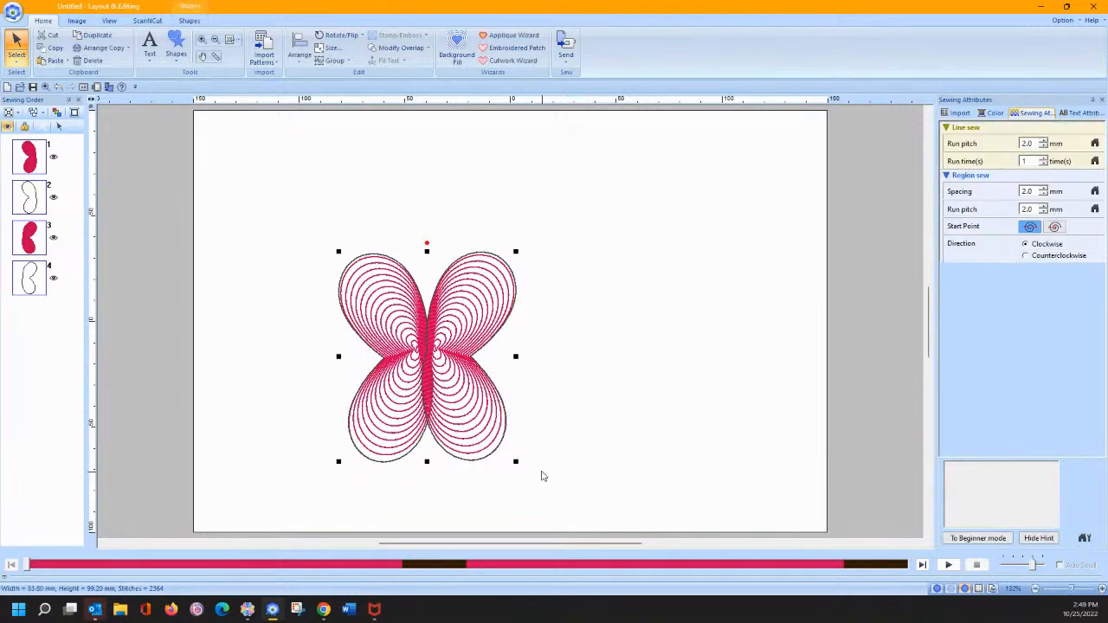
pyautogui.press('Delete')
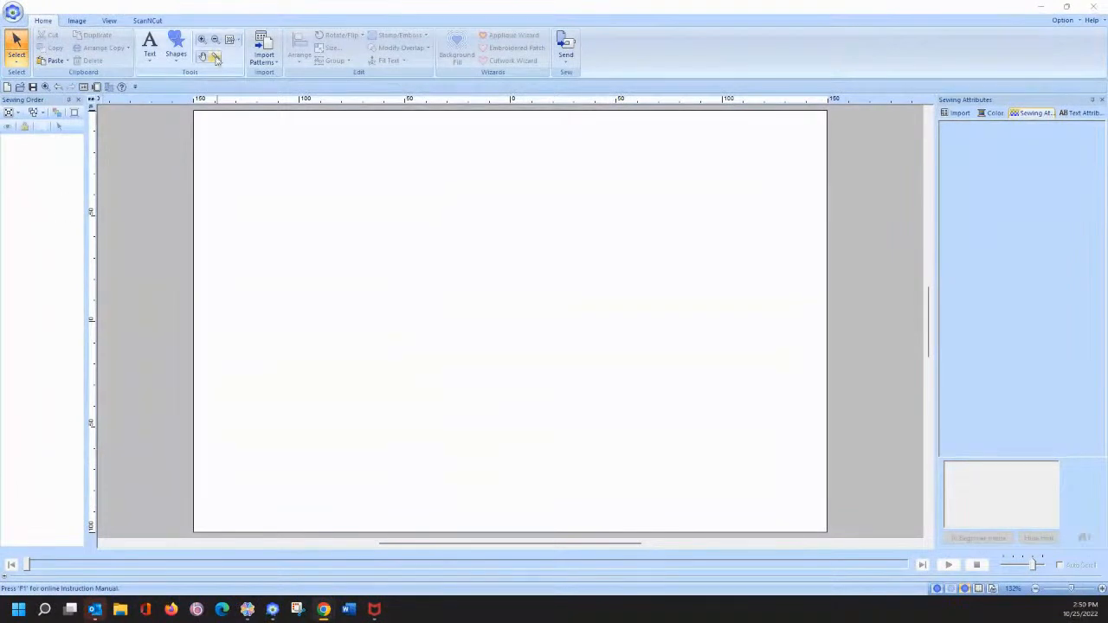
# Draw a new egg about 37 mm wide and 66 mm high, tilt it, and overlap it with an oppositely tilted duplicate above.
pyautogui.click(176, 59)
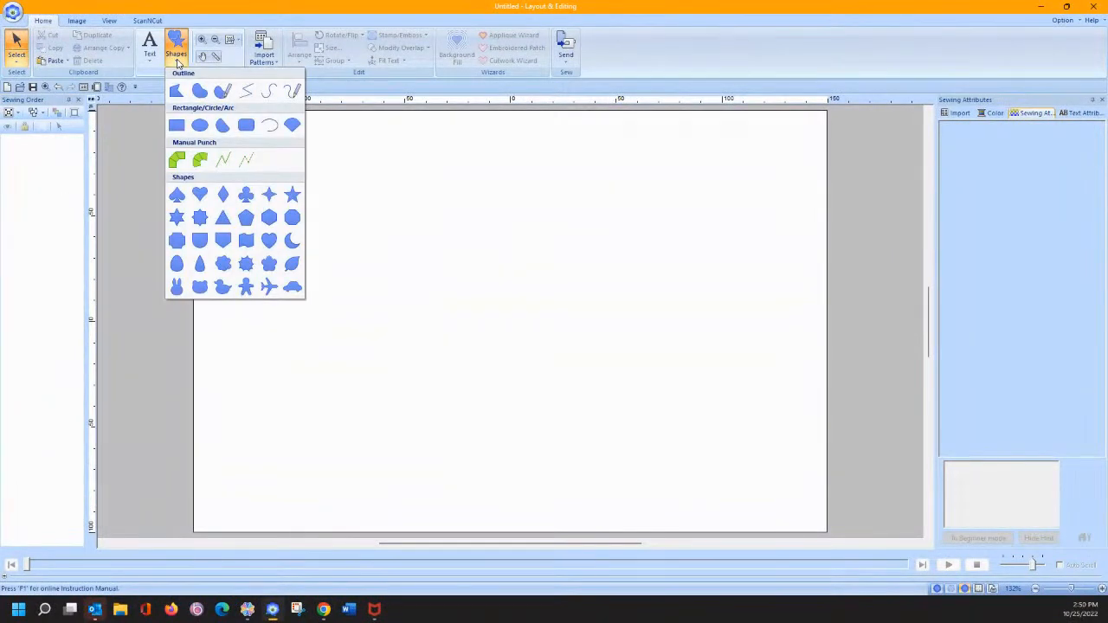
pyautogui.click(179, 267)
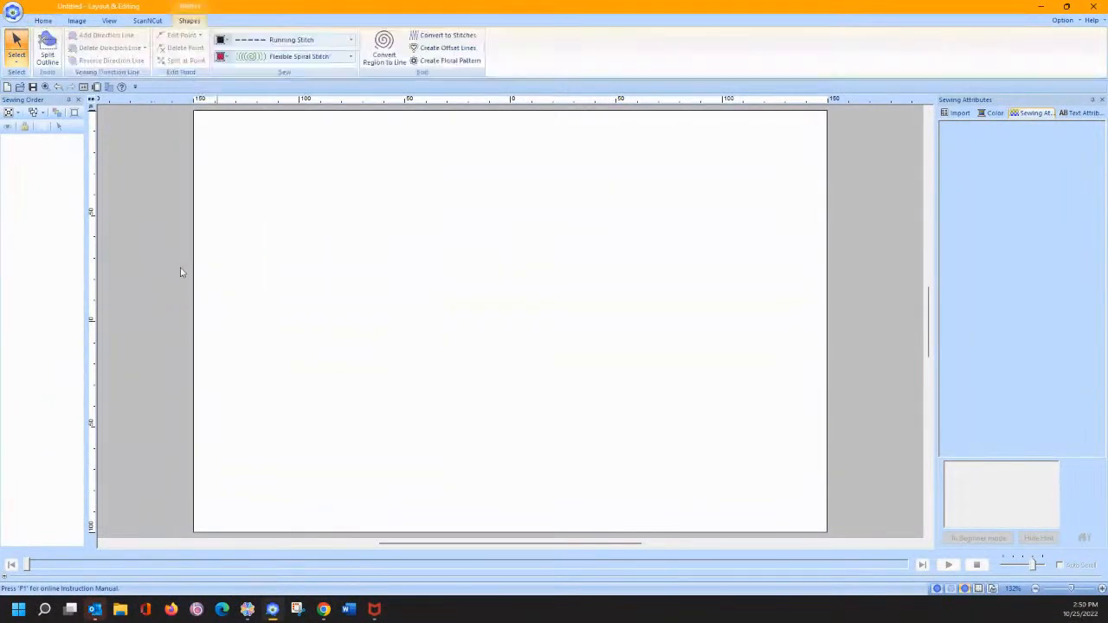
pyautogui.moveTo(349, 353); pyautogui.dragTo(396, 412)
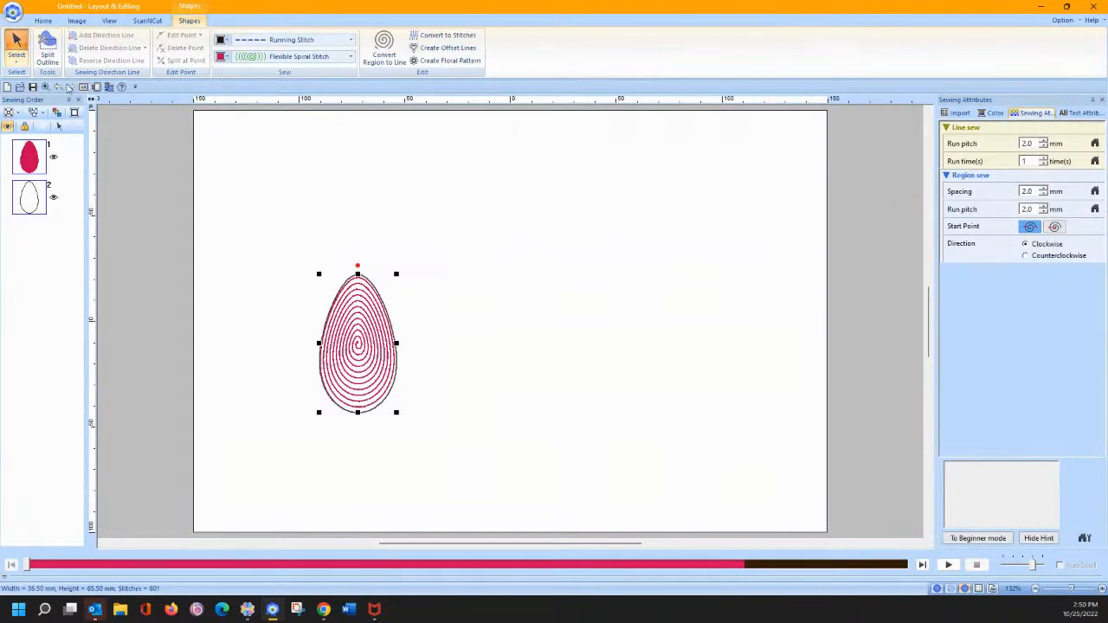
pyautogui.moveTo(358, 267); pyautogui.dragTo(359, 292)
pyautogui.click(423, 338)
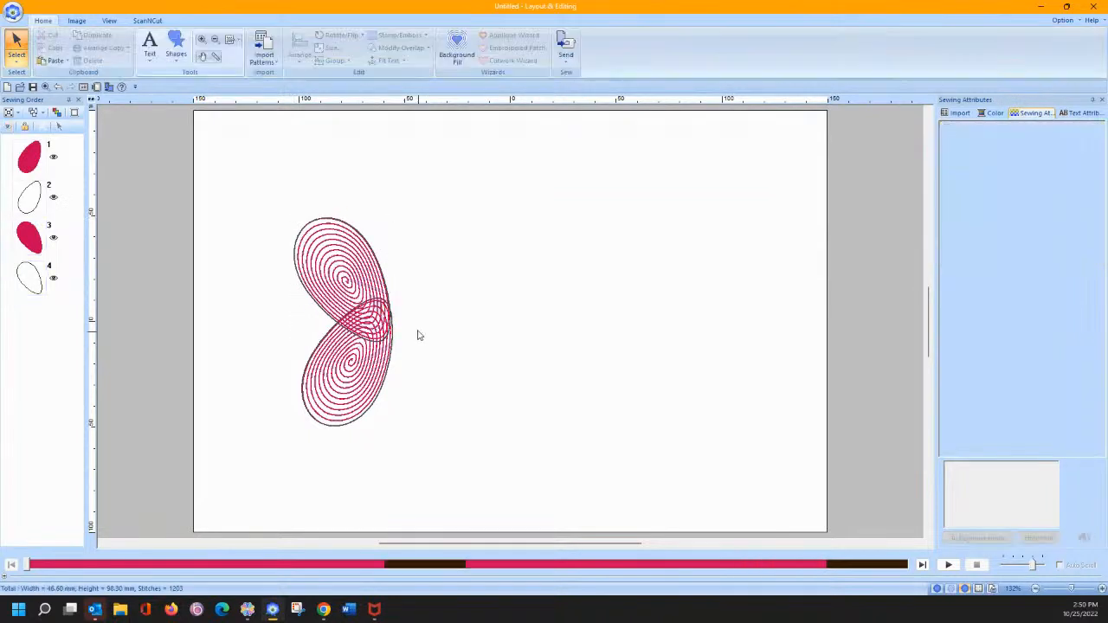
# Merge the new pair of tilted eggs into a single wing outline.
pyautogui.moveTo(240, 182); pyautogui.dragTo(424, 505)
pyautogui.click(401, 47)
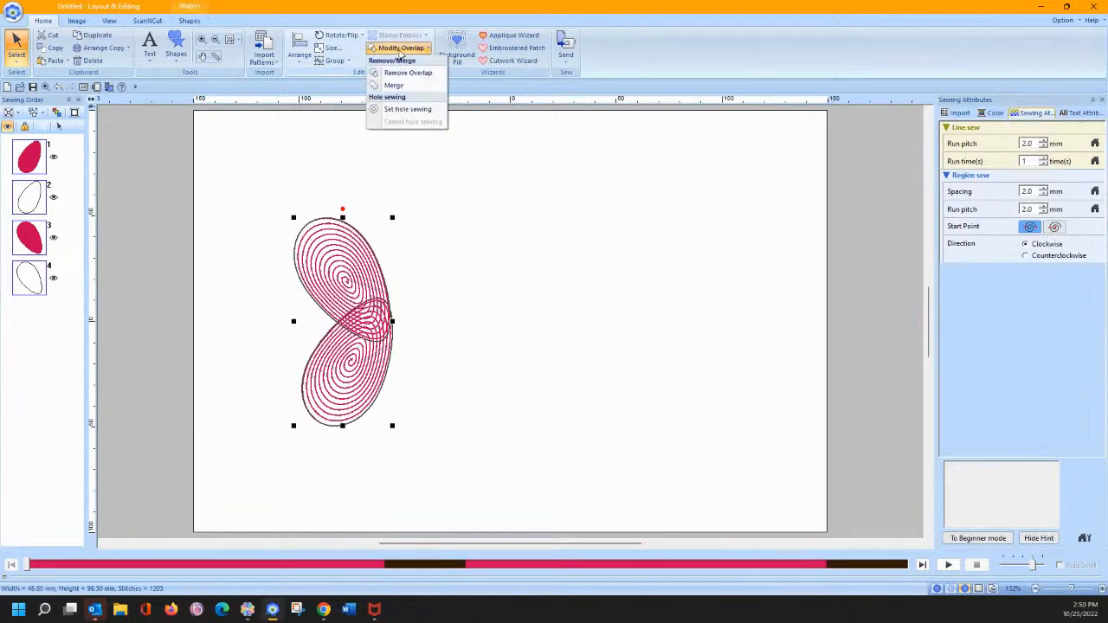
pyautogui.click(395, 85)
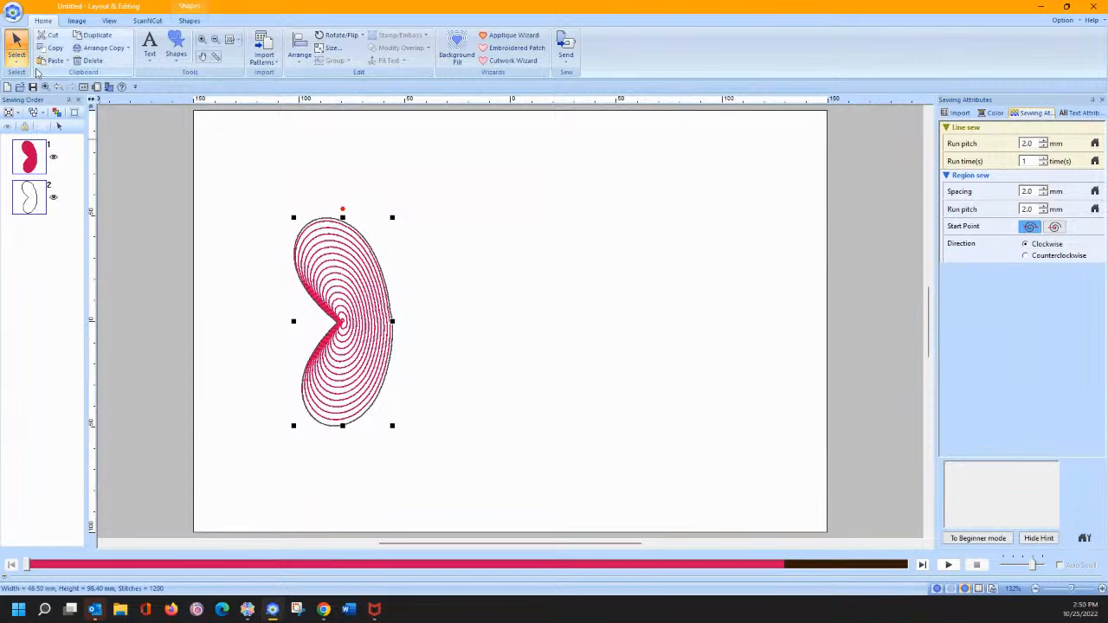
# Move the merged wing's spiral center point to the middle of its right edge.
pyautogui.click(16, 55)
pyautogui.click(43, 92)
pyautogui.click(342, 321)
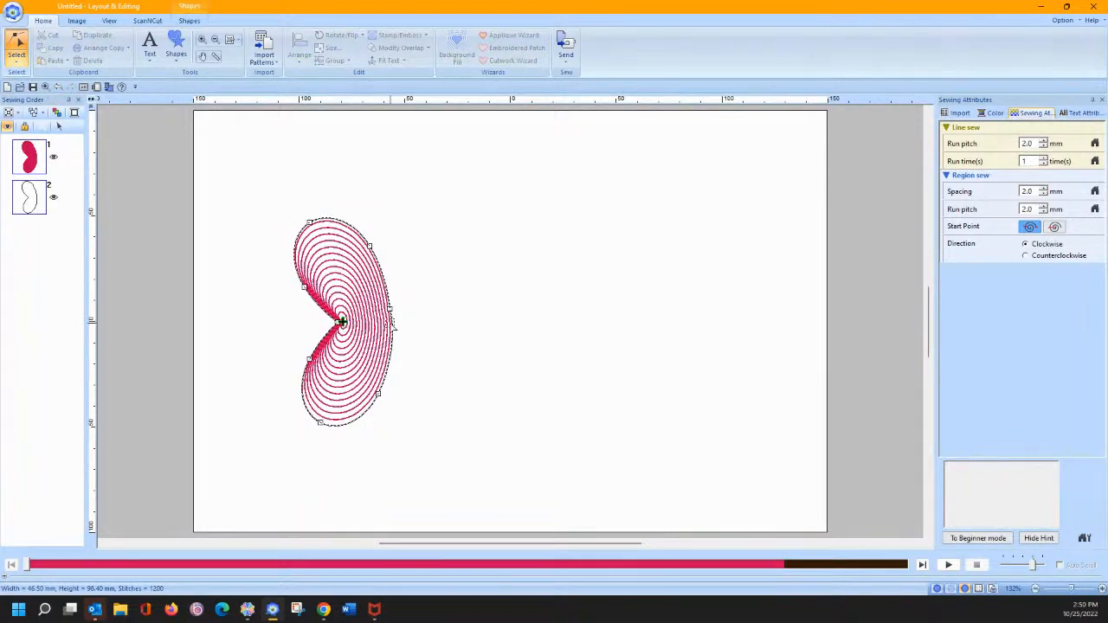
pyautogui.moveTo(392, 325)
pyautogui.mouseDown()
pyautogui.moveTo(383, 312)
pyautogui.moveTo(393, 315)
pyautogui.mouseUp()
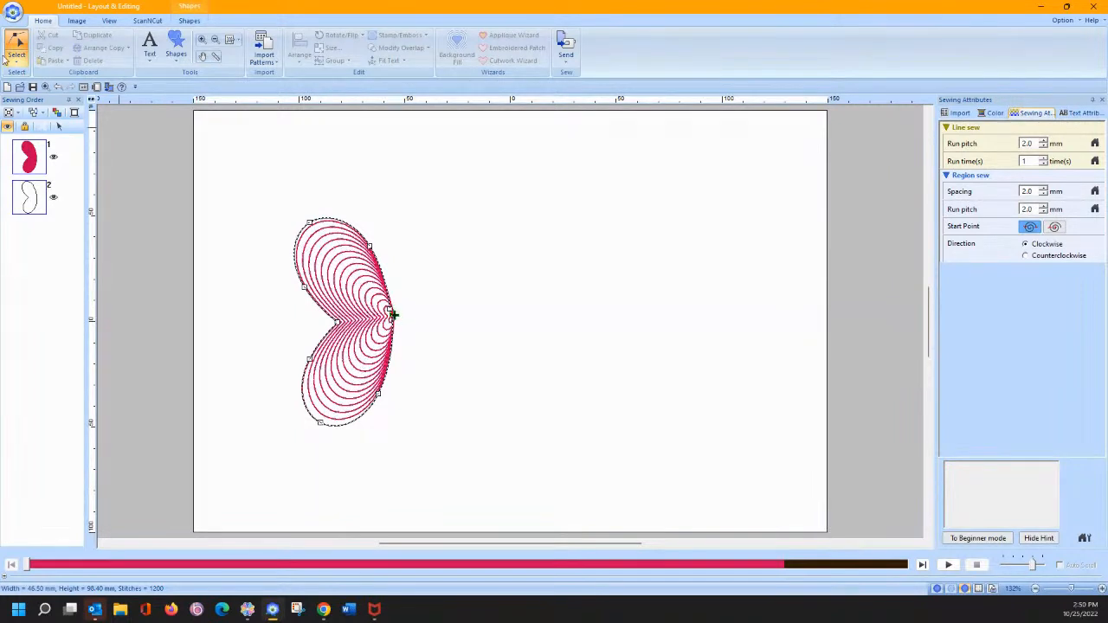
# Create a horizontally mirrored copy of the wing with Arrange Copy, joined along its right edge to complete the butterfly.
pyautogui.click(328, 264)
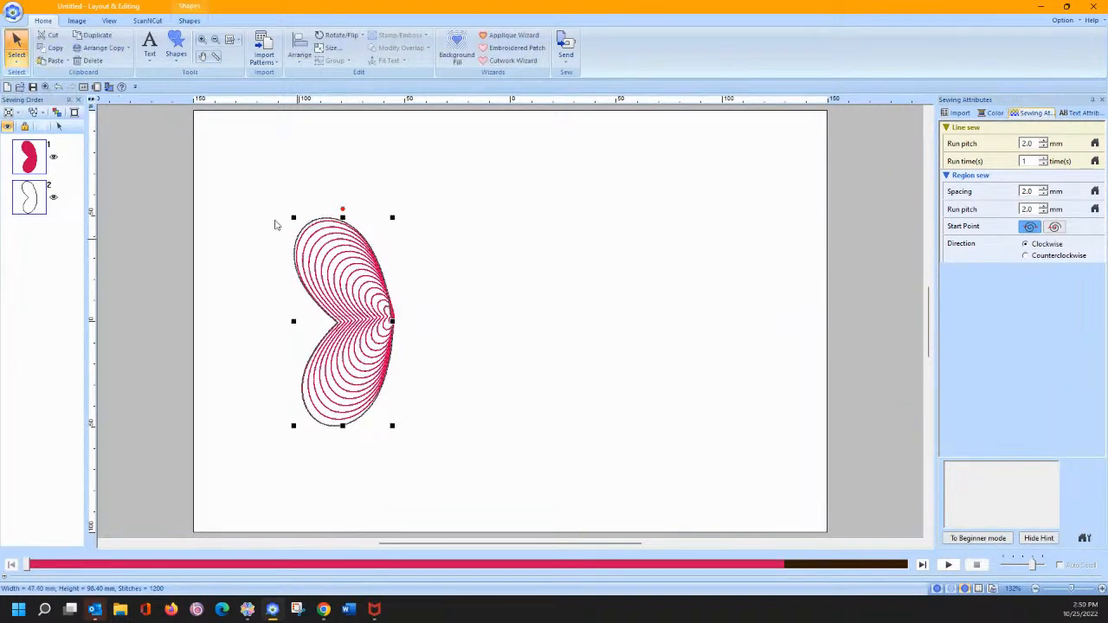
pyautogui.click(126, 48)
pyautogui.click(118, 72)
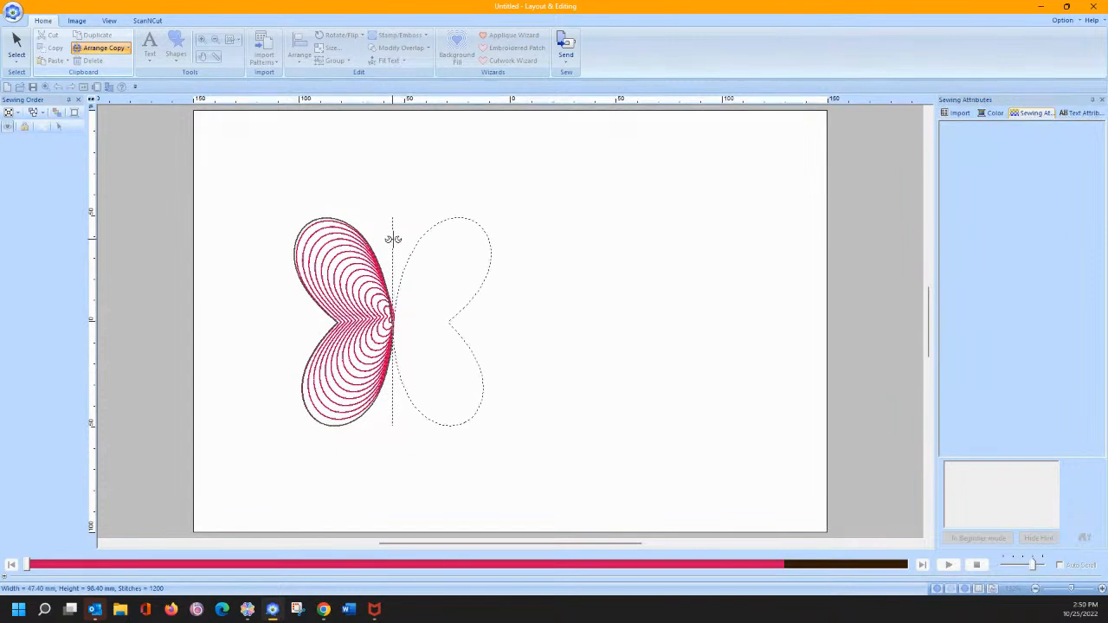
pyautogui.click(390, 239)
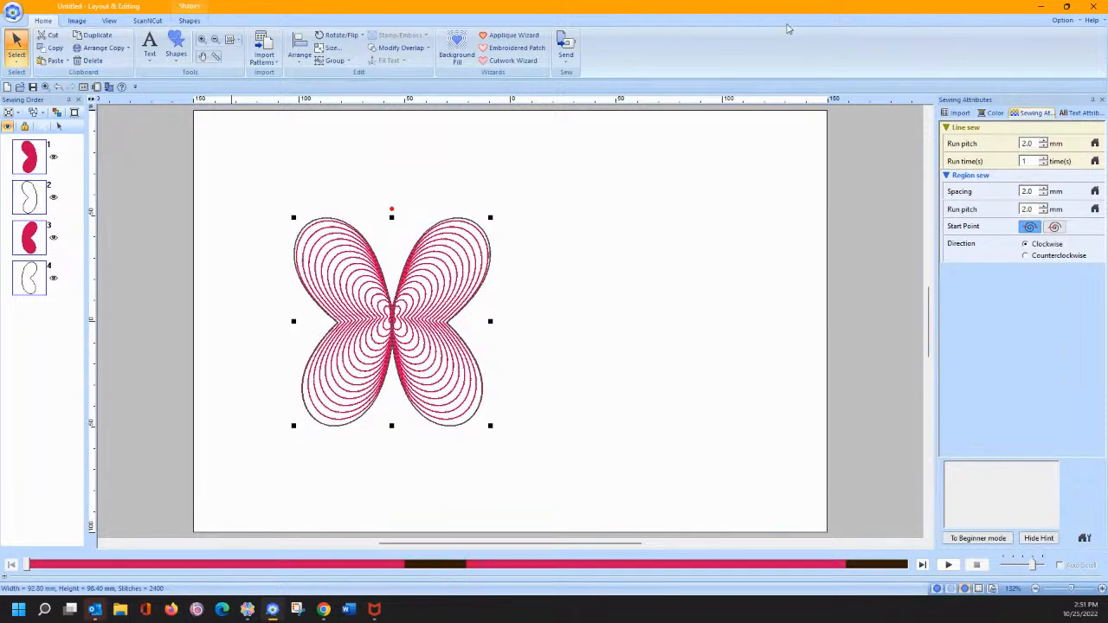
# Delete the mirrored butterfly from the design page.
pyautogui.moveTo(233, 169); pyautogui.dragTo(609, 481)
pyautogui.press('Delete')
pyautogui.click(178, 64)
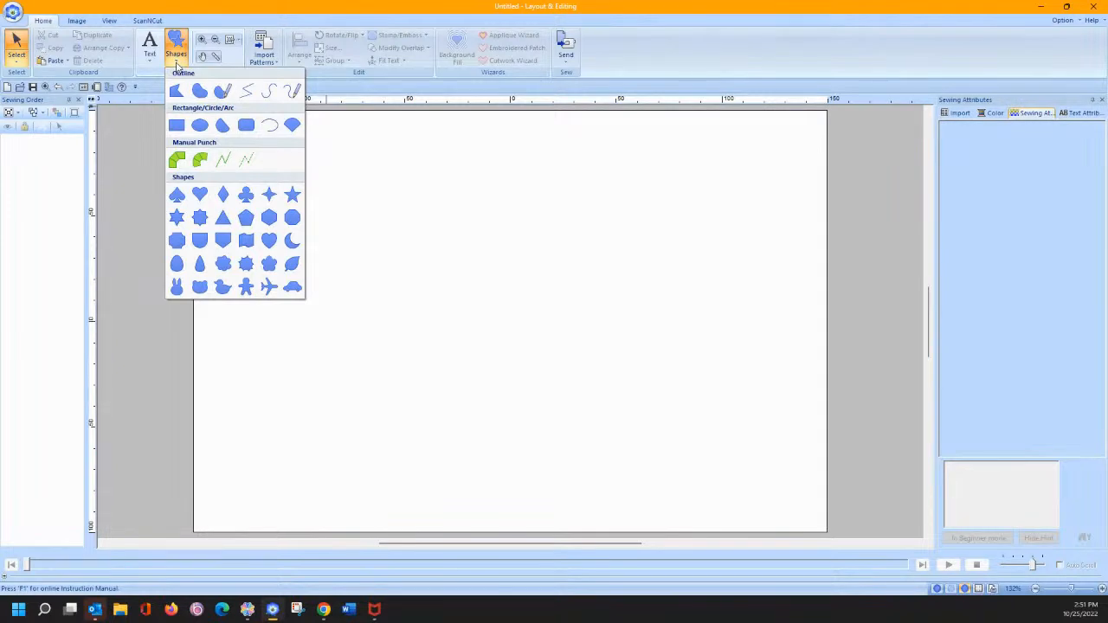
pyautogui.click(398, 211)
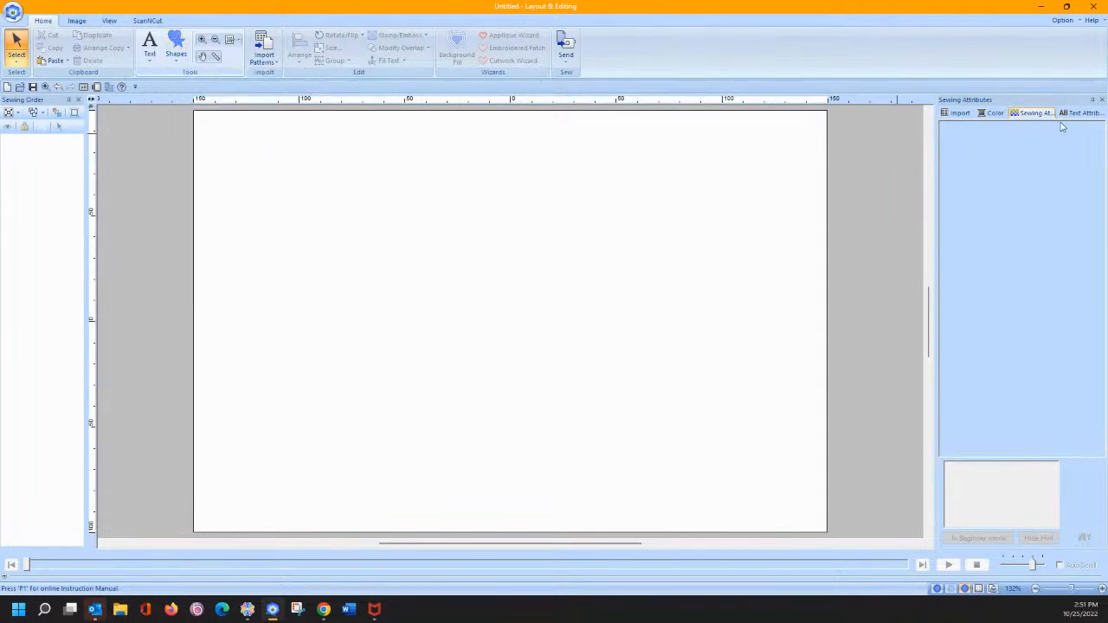
# List all categories of the Outline Shapes import source and import the bat design OL_bat01.pes onto the page.
pyautogui.click(959, 114)
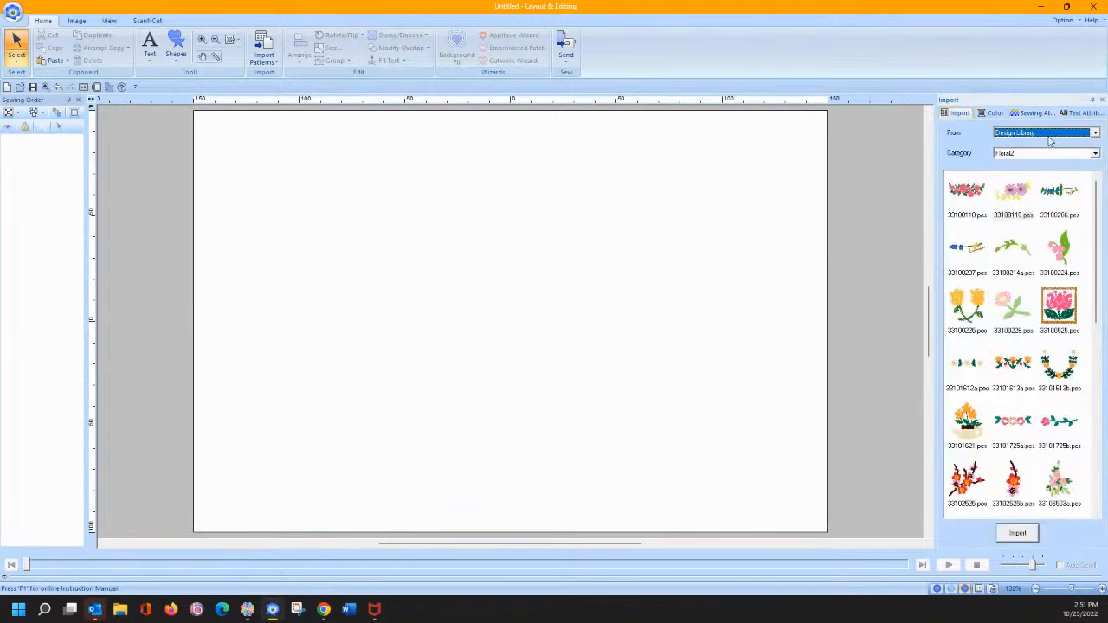
pyautogui.click(1045, 134)
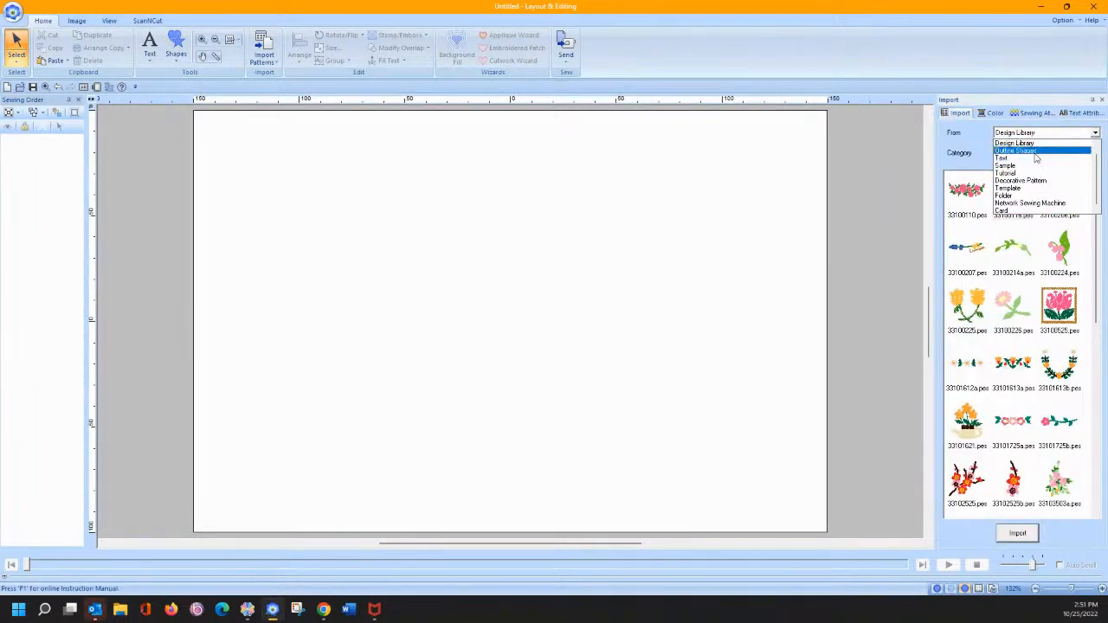
pyautogui.click(1036, 151)
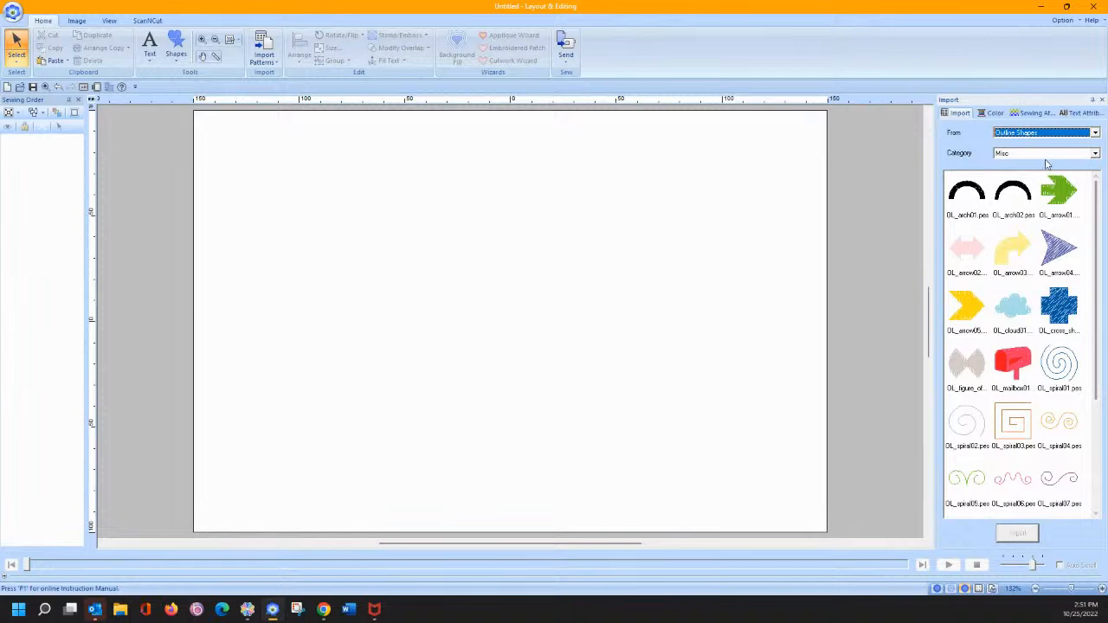
pyautogui.click(1044, 156)
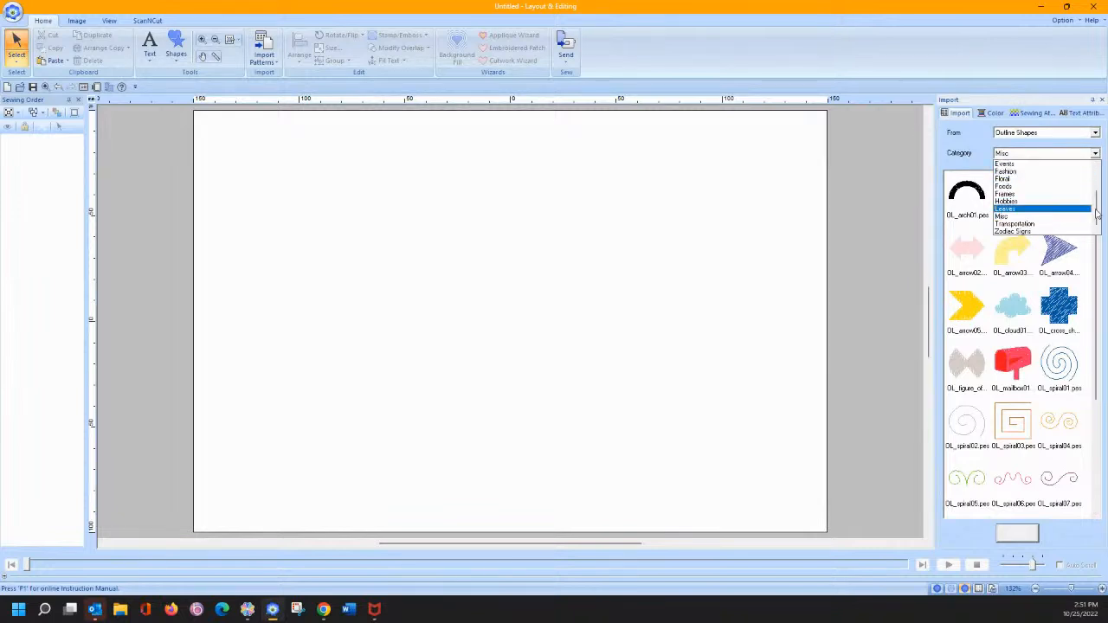
pyautogui.moveTo(1097, 210); pyautogui.dragTo(1099, 163)
pyautogui.click(1009, 164)
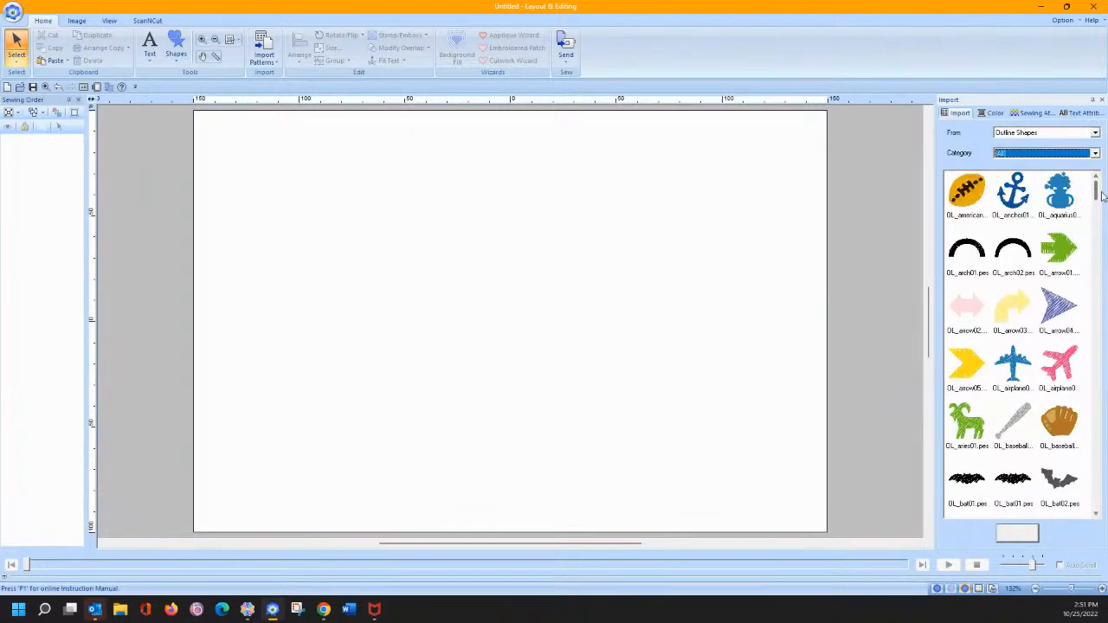
pyautogui.moveTo(1096, 194); pyautogui.dragTo(1097, 201)
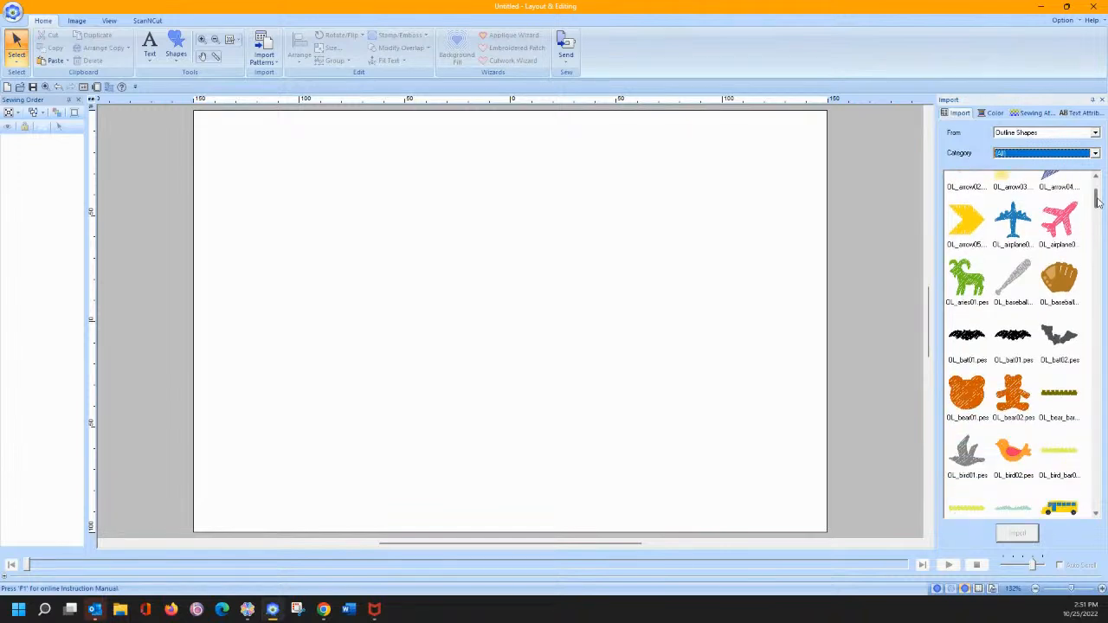
pyautogui.doubleClick(969, 344)
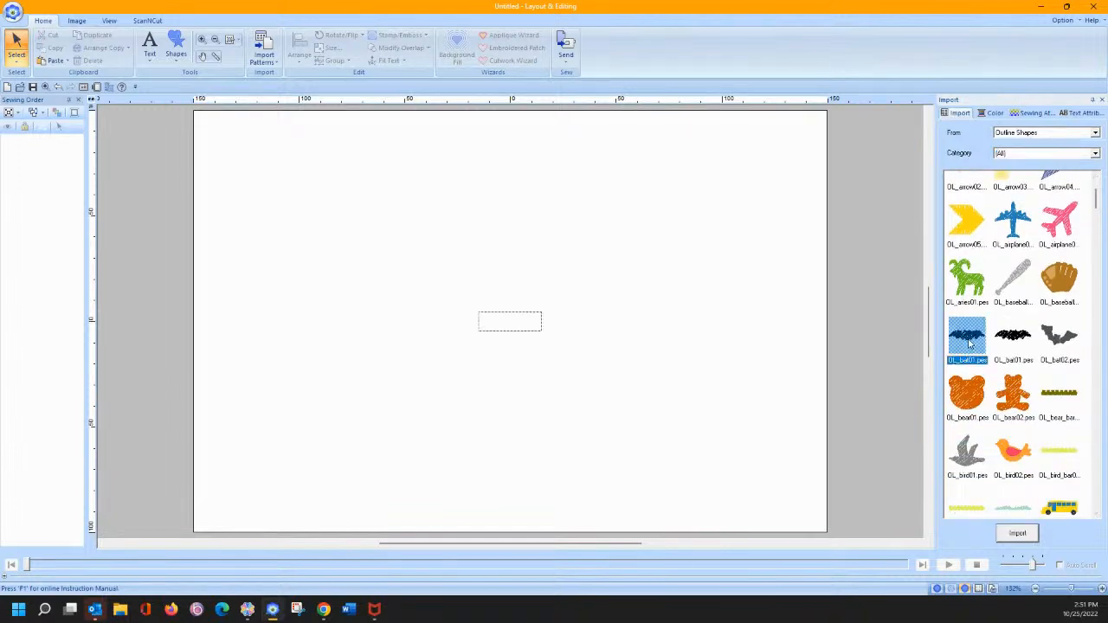
# Place the OL_bat01 outline shape near the canvas centre and enlarge it to about 129 × 39 mm.
pyautogui.moveTo(475, 310); pyautogui.dragTo(357, 275)
pyautogui.moveTo(542, 332); pyautogui.dragTo(612, 372)
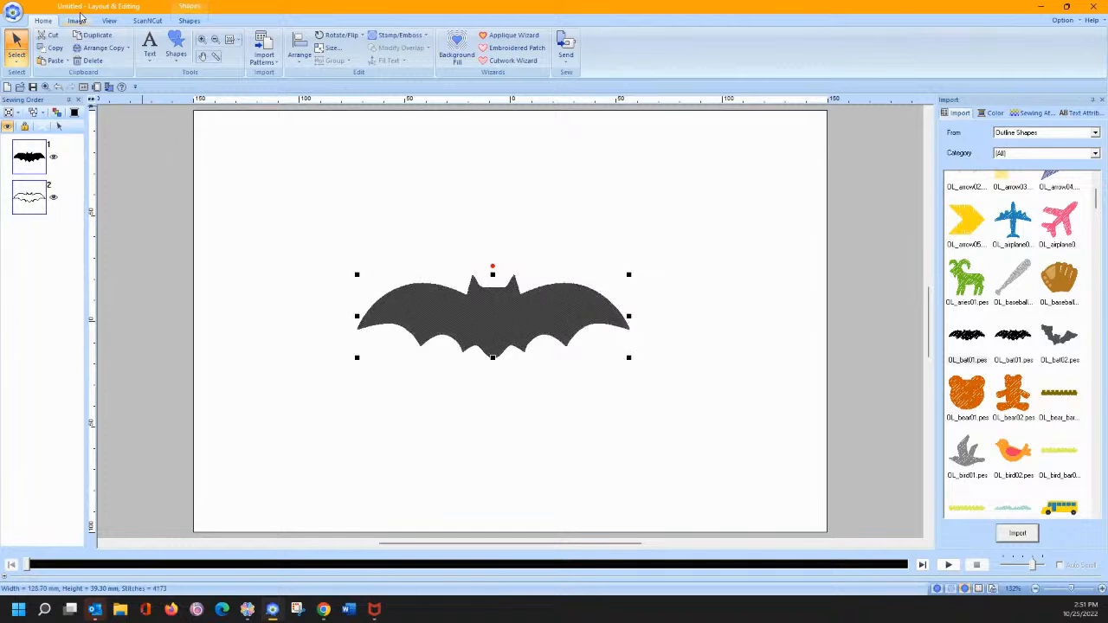
# Split the bat's outline at its left and right wingtip points so the upper and lower edges become separate curves.
pyautogui.click(17, 57)
pyautogui.click(59, 92)
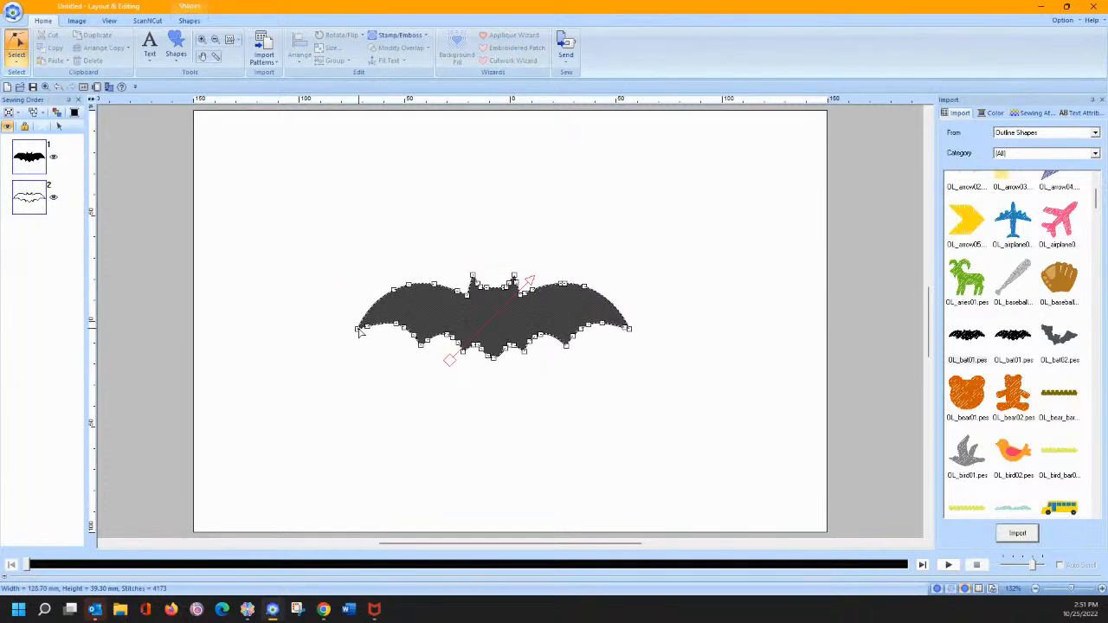
pyautogui.rightClick(359, 332)
pyautogui.click(383, 425)
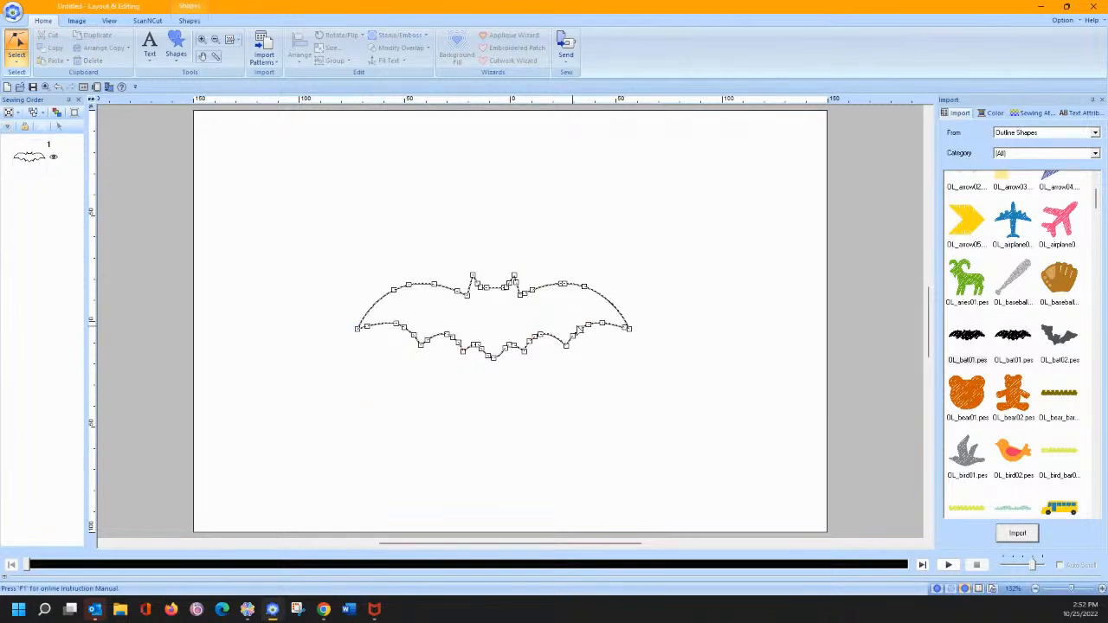
pyautogui.rightClick(632, 332)
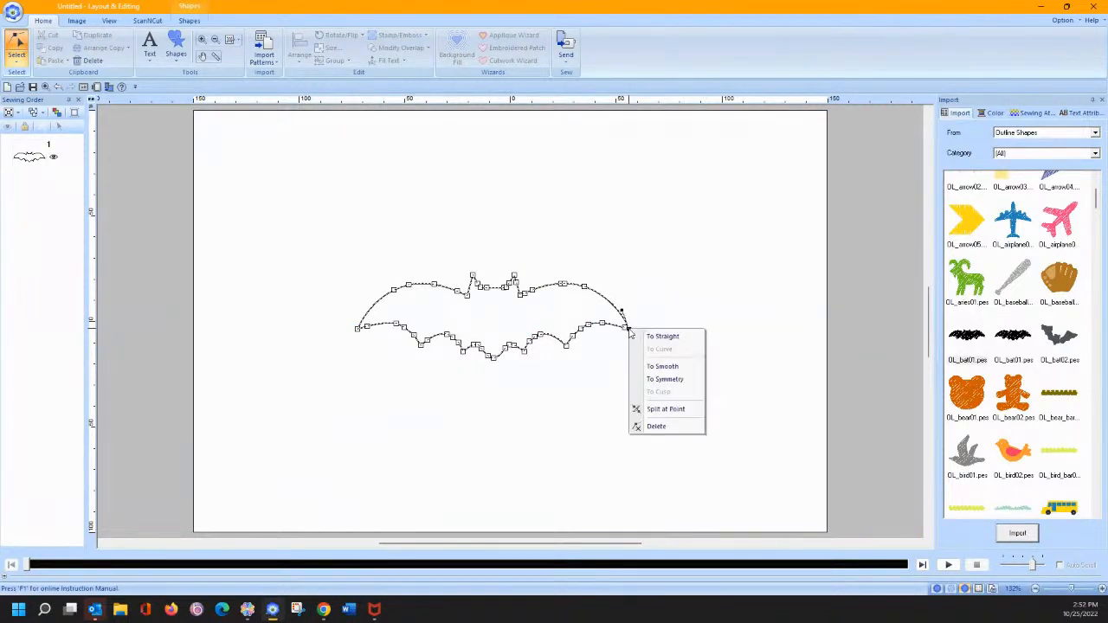
pyautogui.click(640, 410)
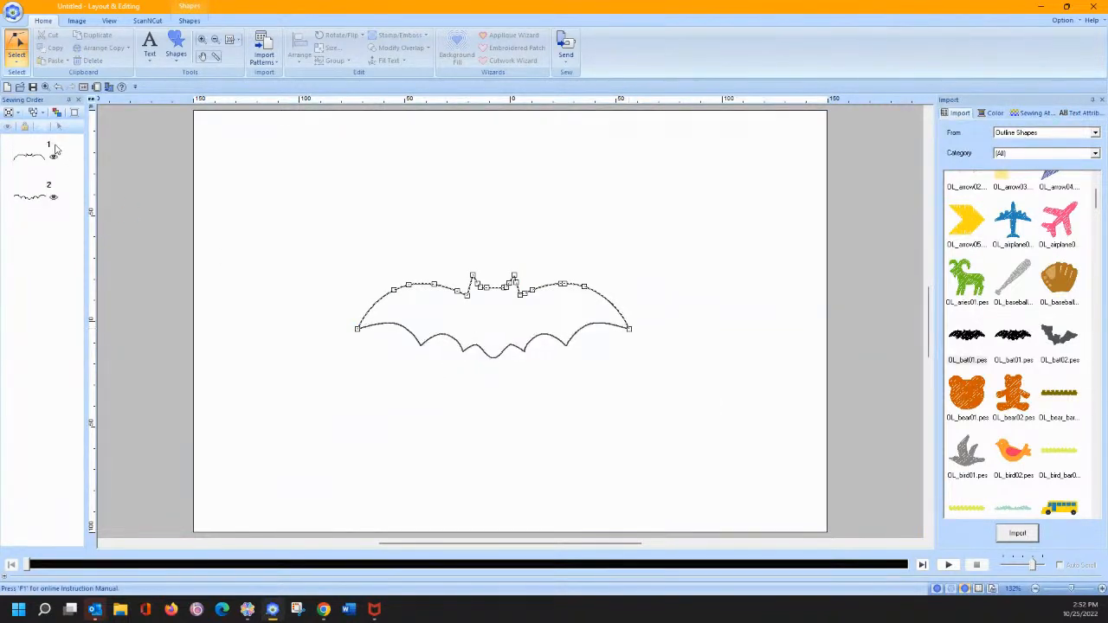
# Move the bat's scalloped lower curve above its upper curve to separate the two halves.
pyautogui.click(17, 54)
pyautogui.click(17, 93)
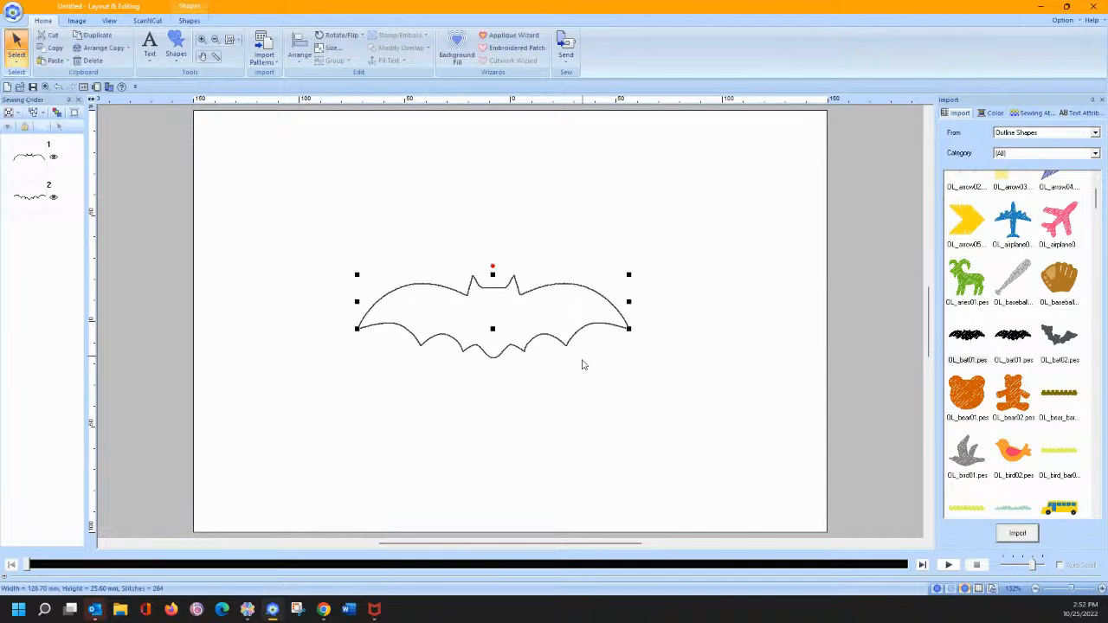
pyautogui.click(524, 353)
pyautogui.click(524, 353)
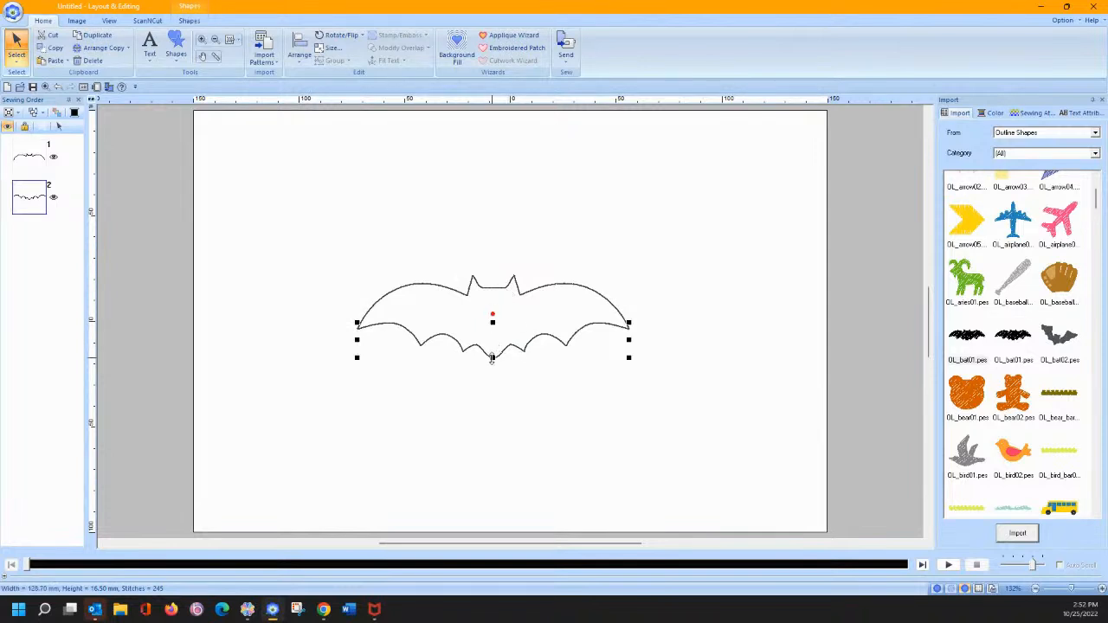
pyautogui.moveTo(468, 353); pyautogui.dragTo(475, 247)
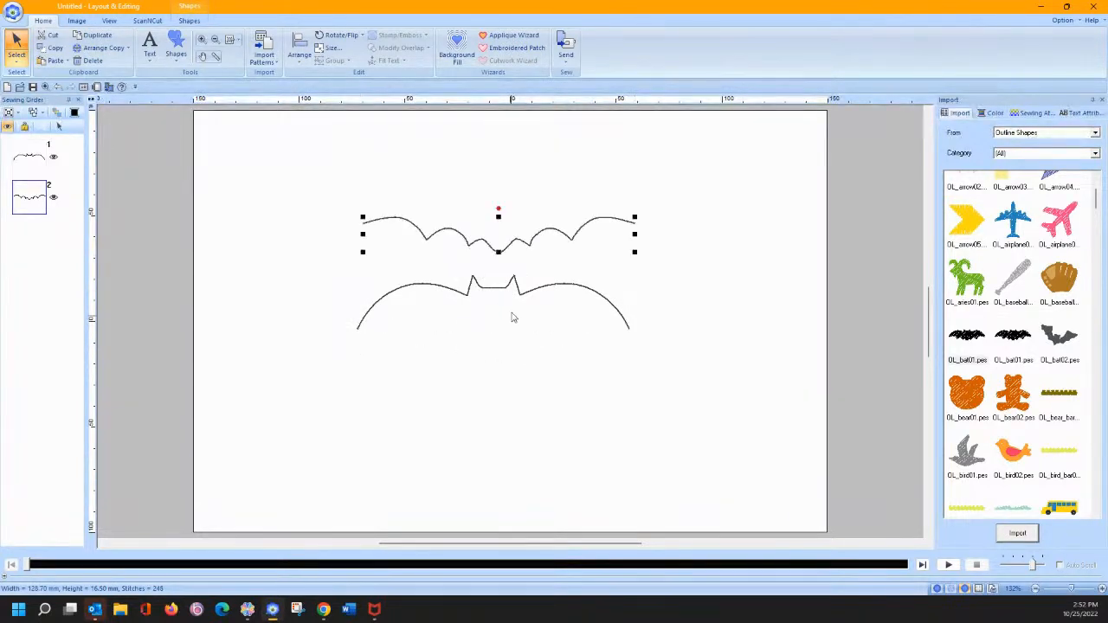
# Delete the bat's upper curve with the ears, keeping the scalloped one.
pyautogui.click(521, 299)
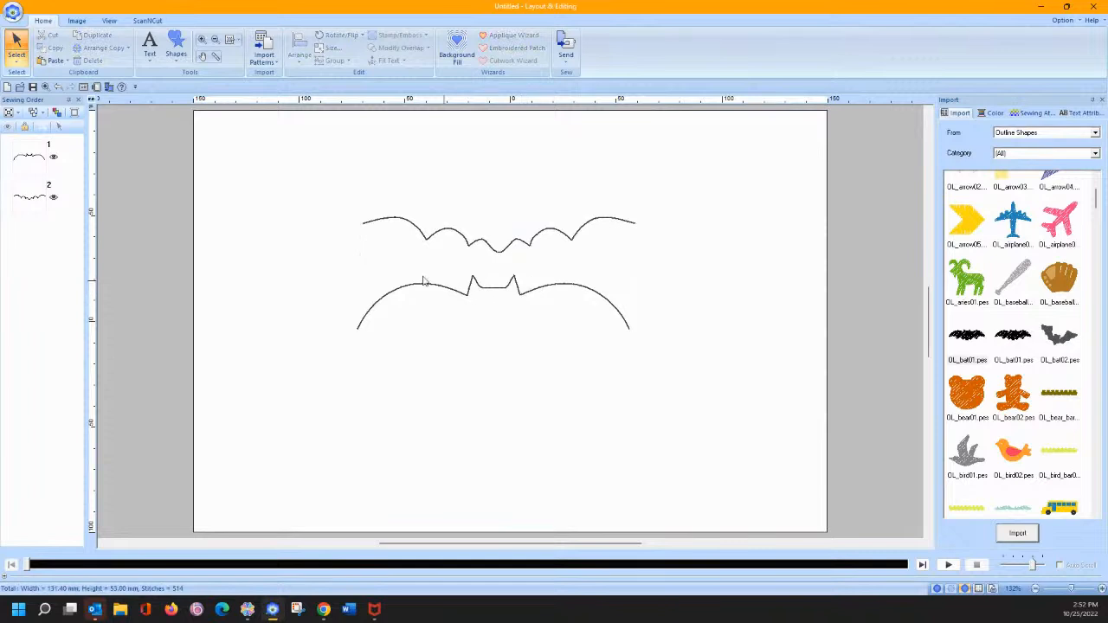
pyautogui.moveTo(336, 270); pyautogui.dragTo(751, 415)
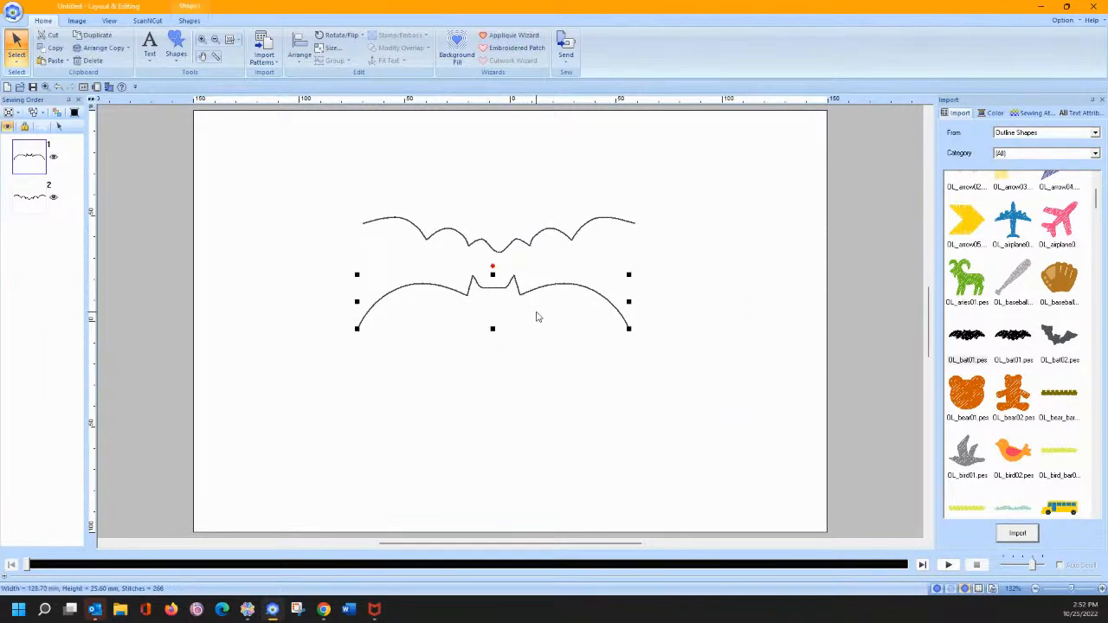
pyautogui.press('Delete')
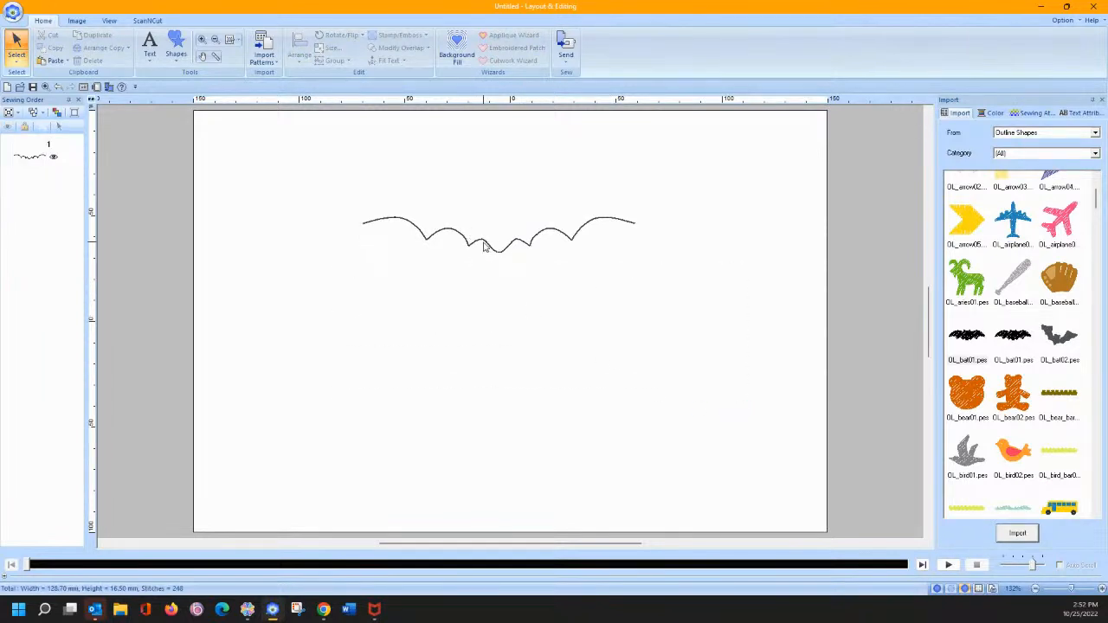
# Look through the outline shapes for a star and delete the remaining scalloped curve from the canvas.
pyautogui.click(476, 240)
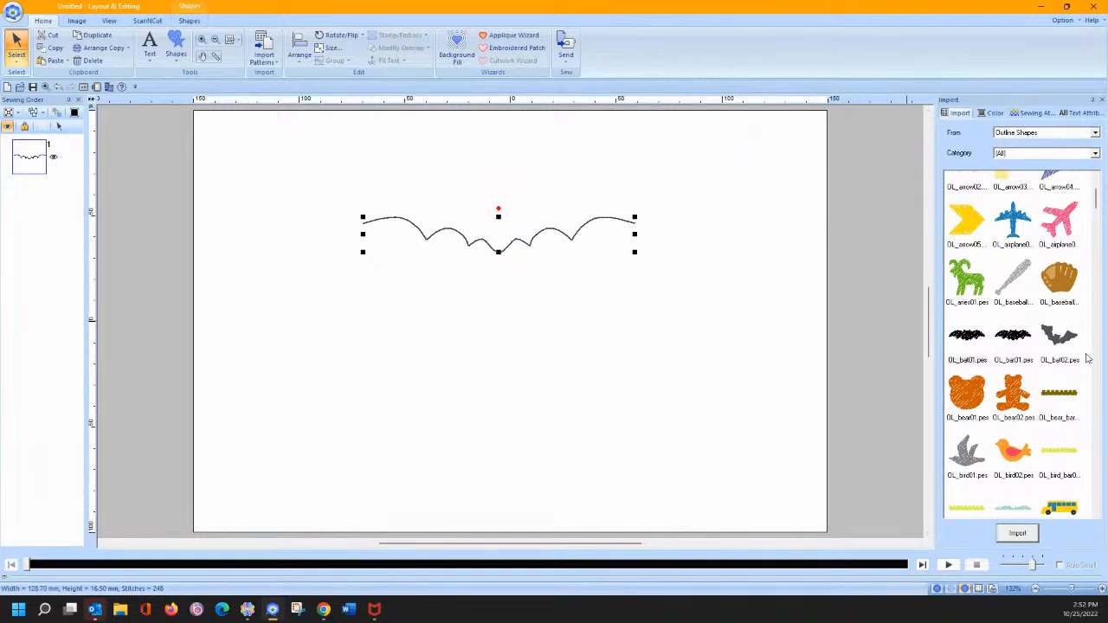
pyautogui.scroll(-5, 1041, 347)
pyautogui.scroll(-5, 1034, 343)
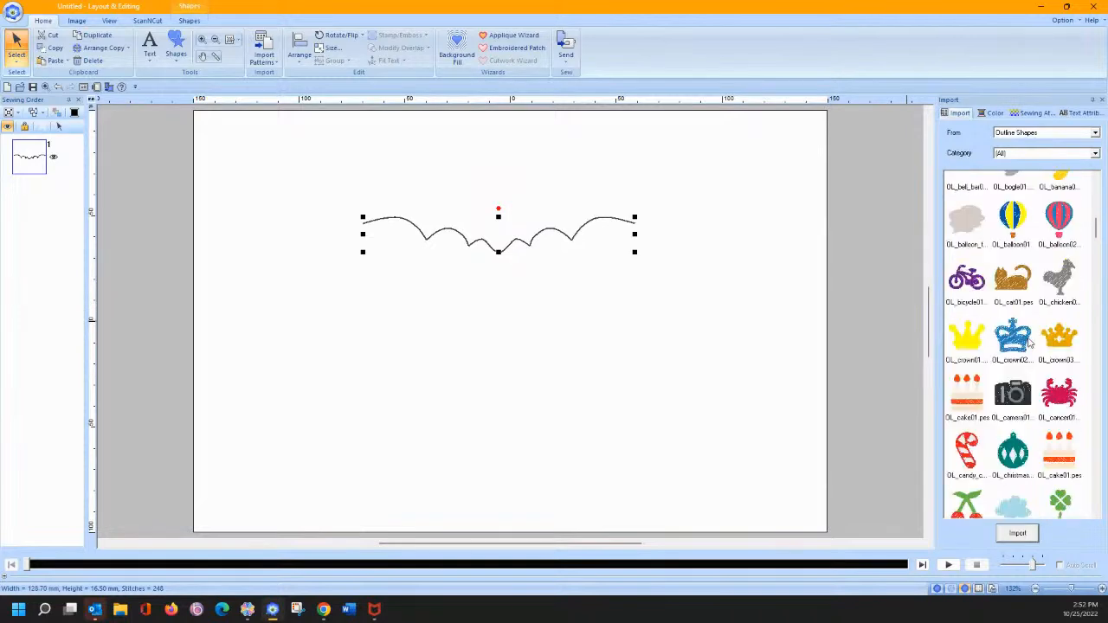
pyautogui.scroll(-10, 1021, 319)
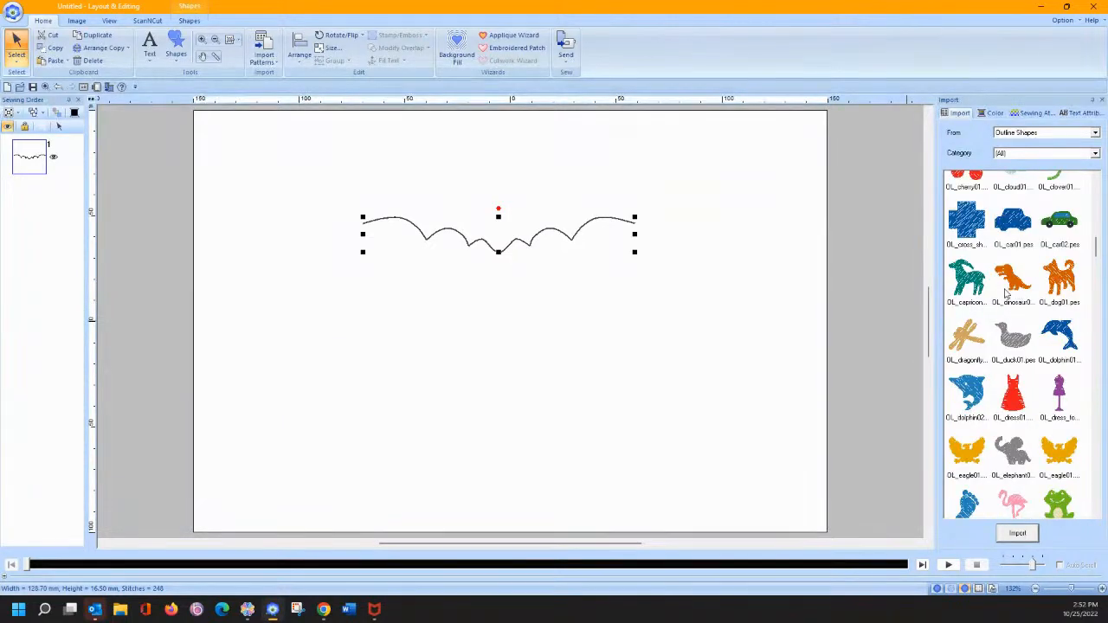
pyautogui.scroll(-3, 1005, 296)
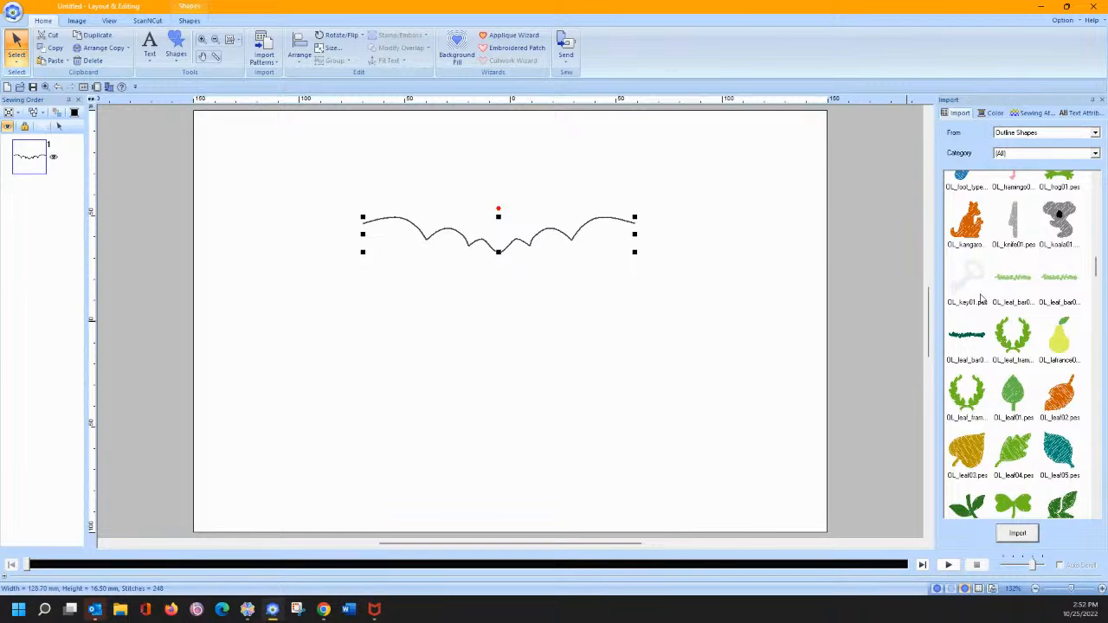
pyautogui.scroll(-12, 1007, 302)
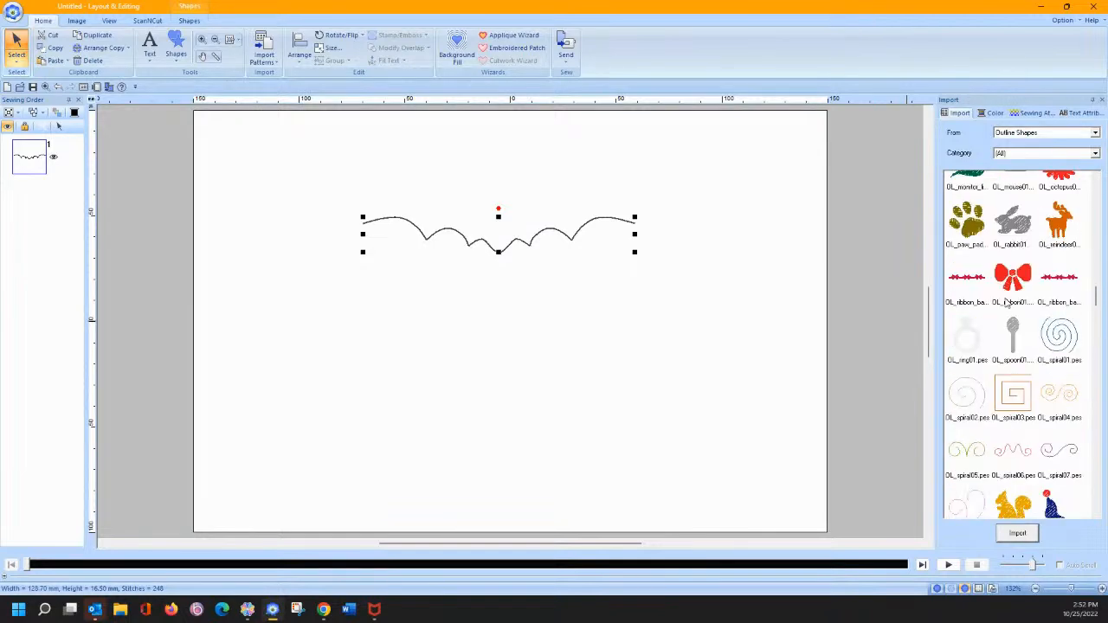
pyautogui.scroll(-3, 1004, 300)
pyautogui.scroll(-7, 1002, 300)
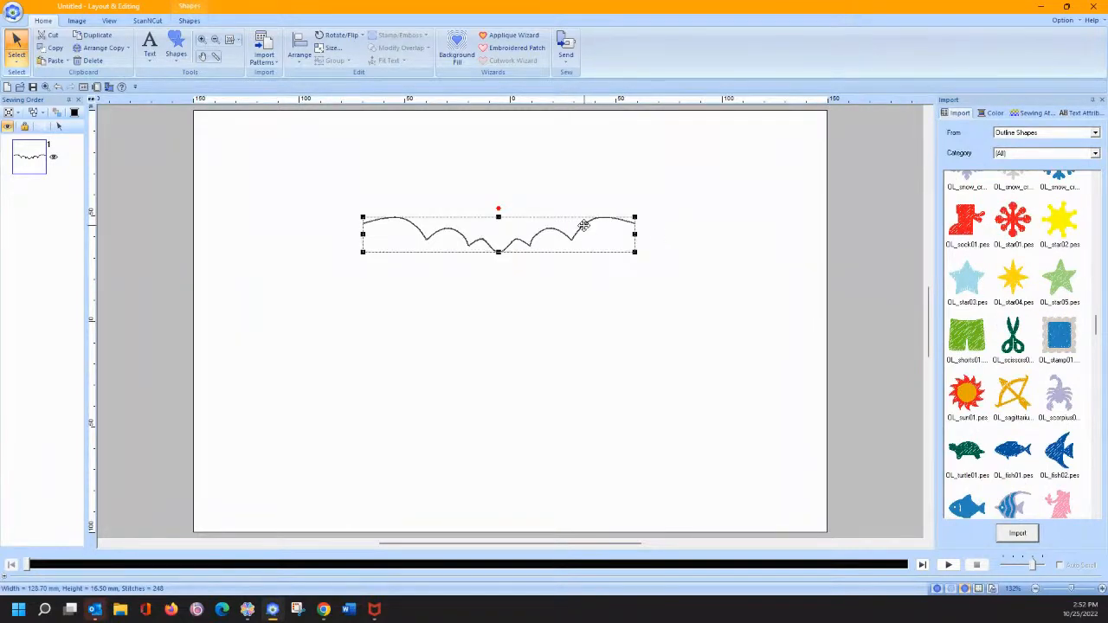
pyautogui.press('Delete')
# Add four OL_star05 shapes overlapping in a row on the upper left of the canvas and merge them.
pyautogui.moveTo(1054, 277); pyautogui.dragTo(464, 265)
pyautogui.moveTo(298, 198); pyautogui.dragTo(528, 329)
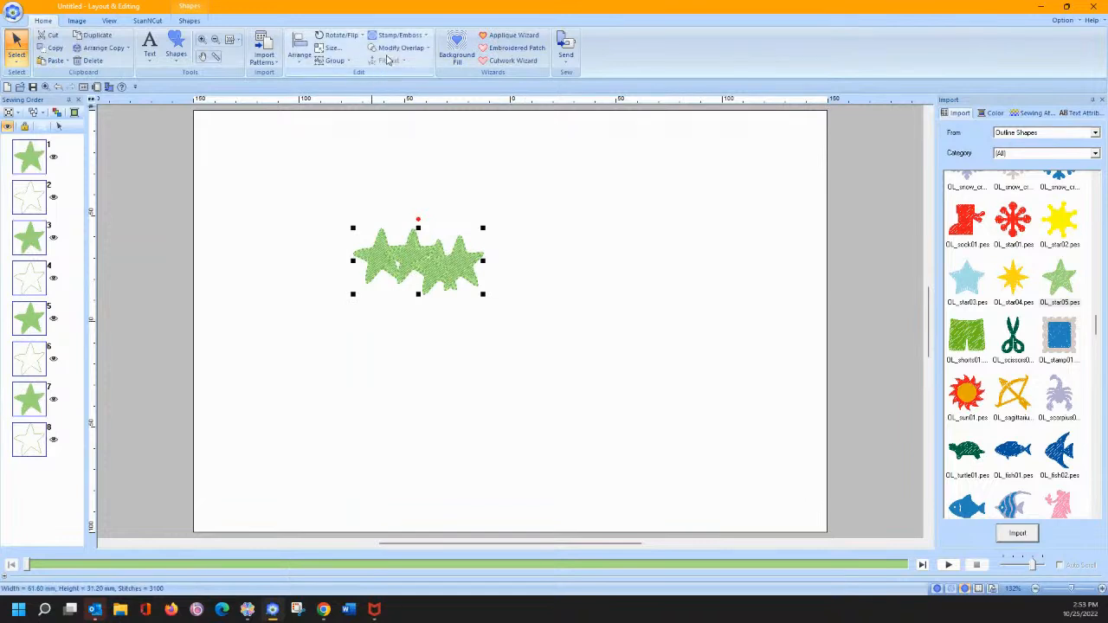
pyautogui.click(400, 49)
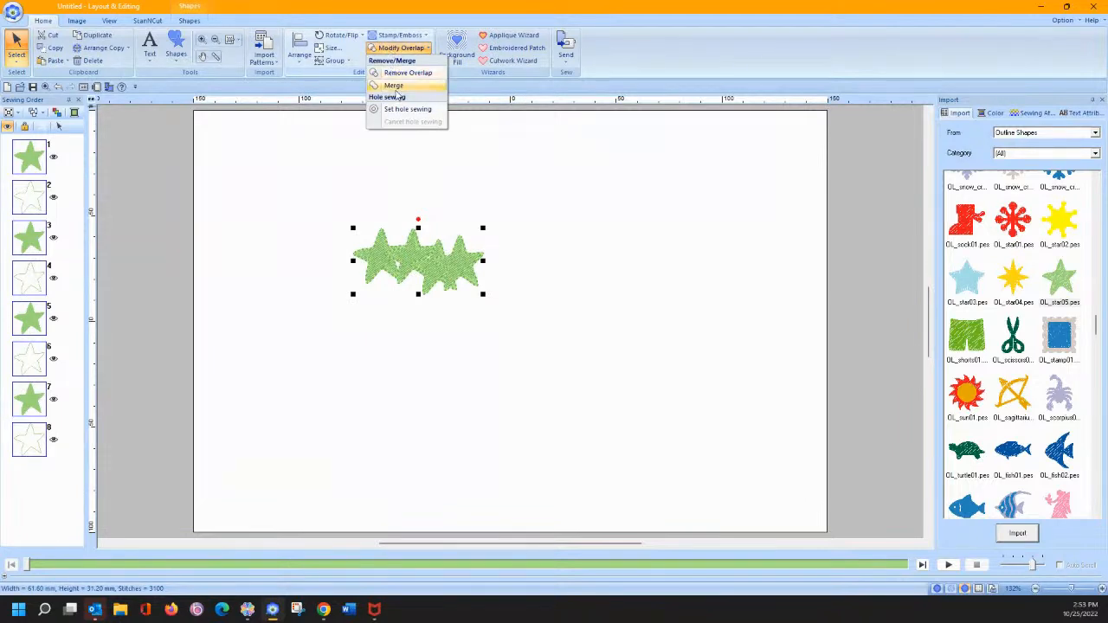
pyautogui.click(394, 86)
pyautogui.click(500, 246)
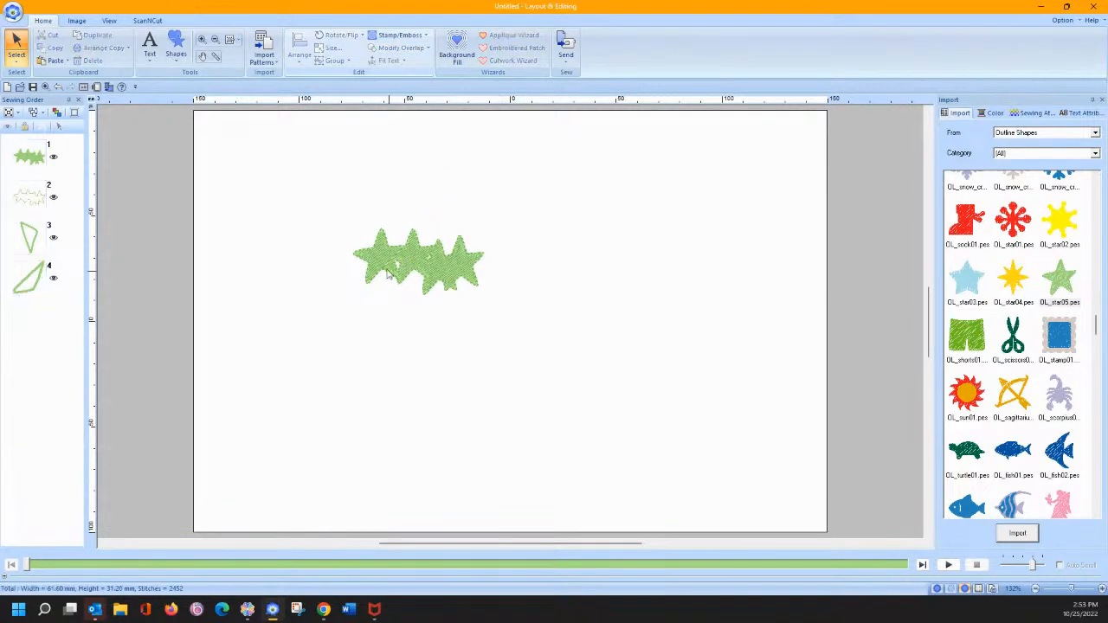
# Try to delete the lower outline points of the merged star shape.
pyautogui.click(386, 270)
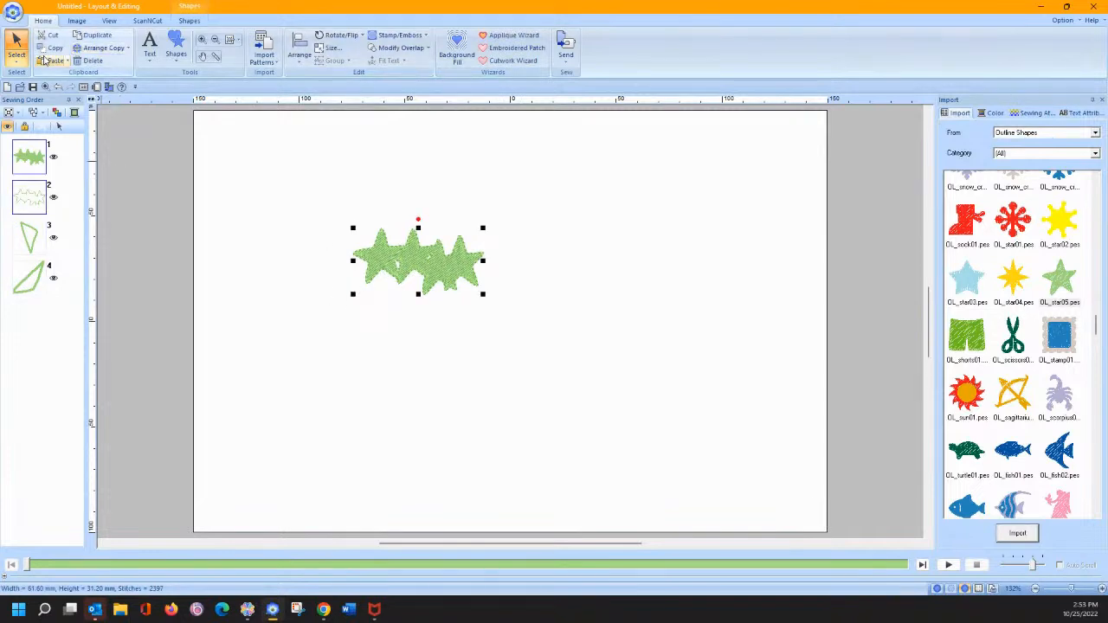
pyautogui.moveTo(341, 268); pyautogui.dragTo(510, 316)
pyautogui.press('Delete')
pyautogui.moveTo(359, 275); pyautogui.dragTo(505, 308)
pyautogui.press('Delete')
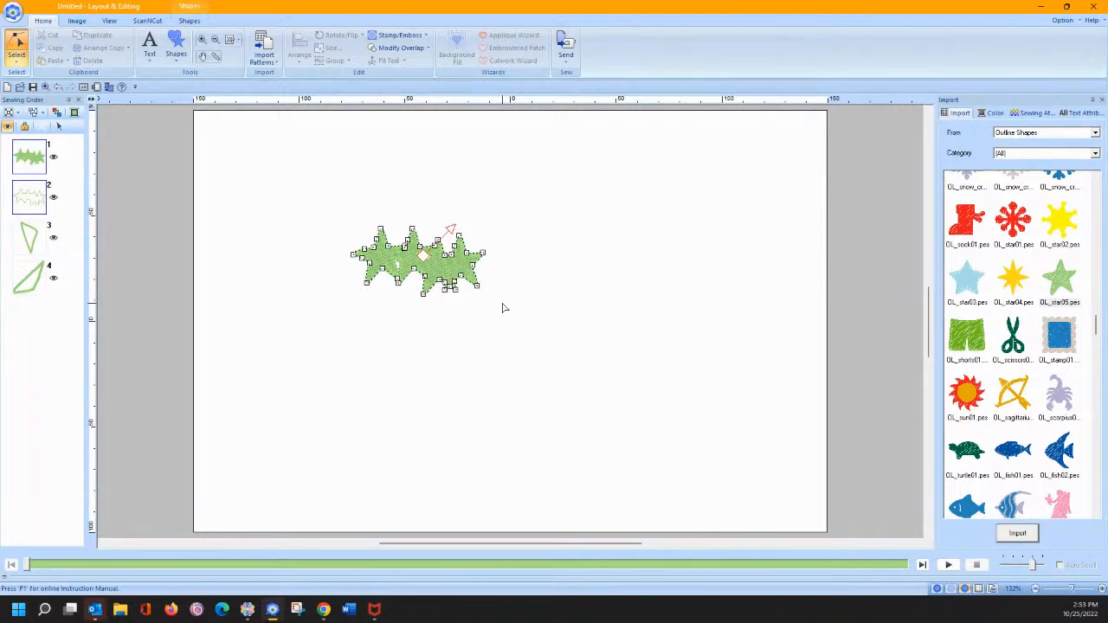
pyautogui.click(457, 292)
pyautogui.click(346, 258)
# Delete the two small leftover inner outlines inside the merged star shape.
pyautogui.click(29, 240)
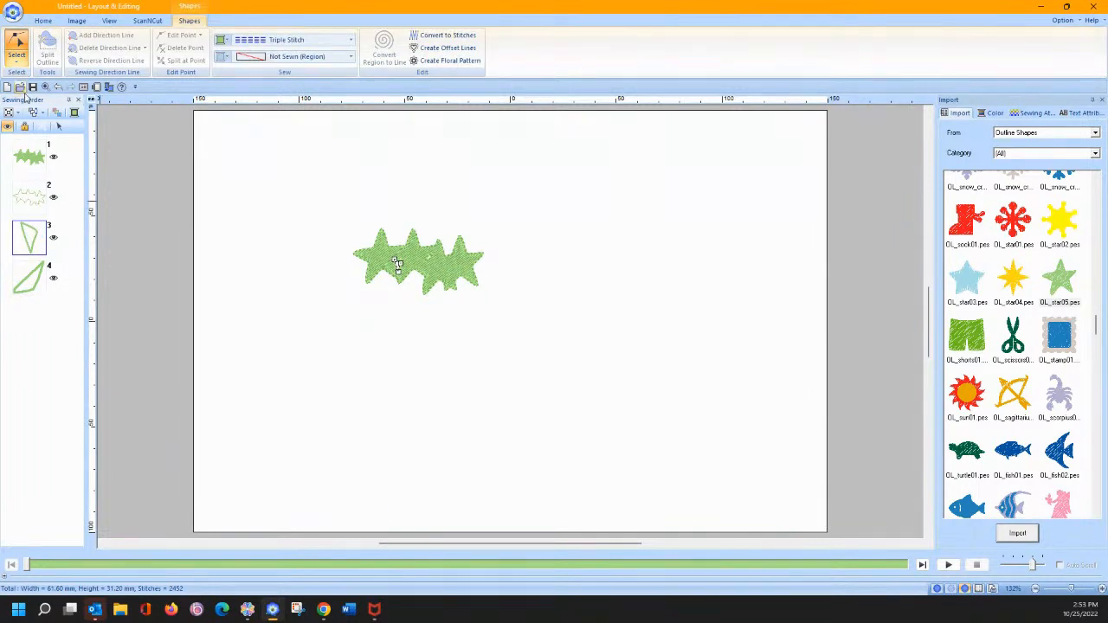
pyautogui.click(397, 235)
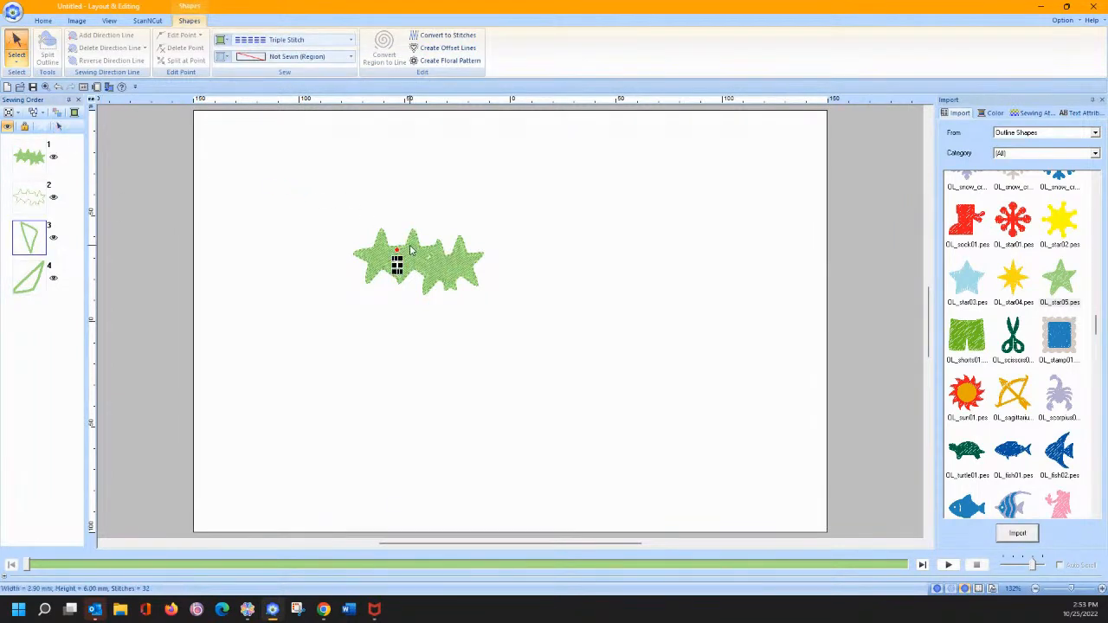
pyautogui.press('Delete')
pyautogui.click(29, 236)
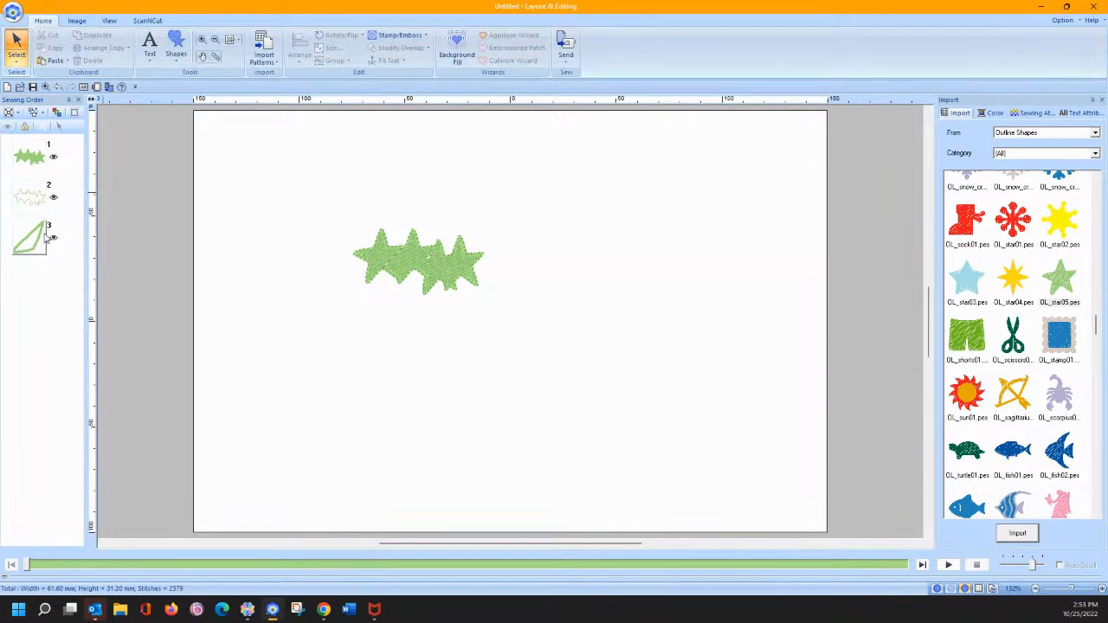
pyautogui.press('Delete')
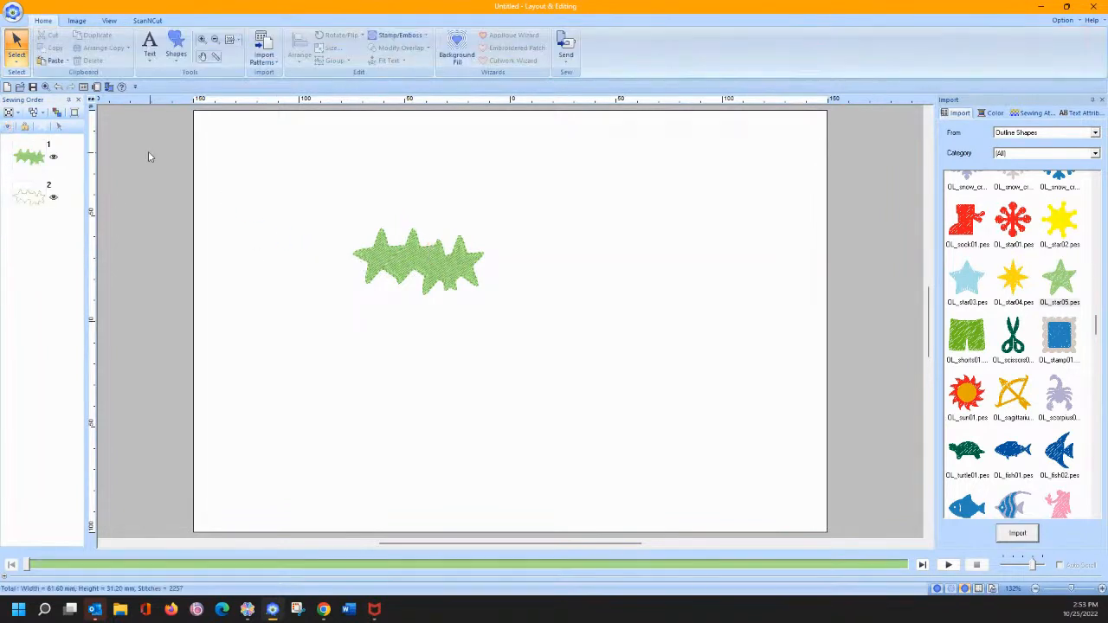
# Delete all points along the lower edge of the merged star shape, keeping only its upper peaks.
pyautogui.click(17, 60)
pyautogui.click(39, 90)
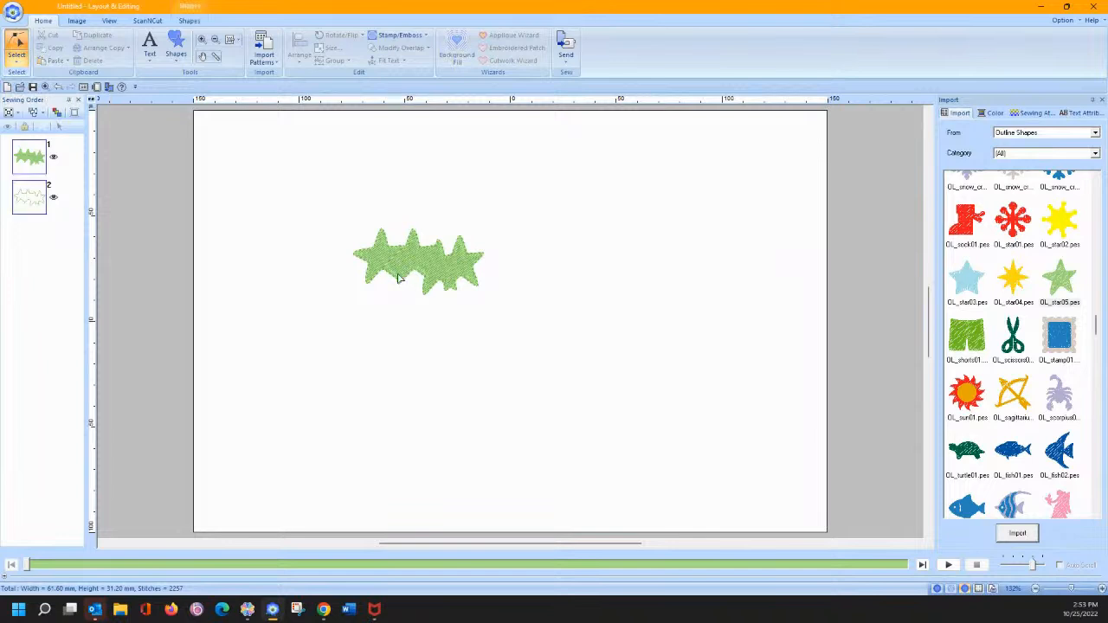
pyautogui.click(398, 277)
pyautogui.moveTo(344, 266); pyautogui.dragTo(496, 331)
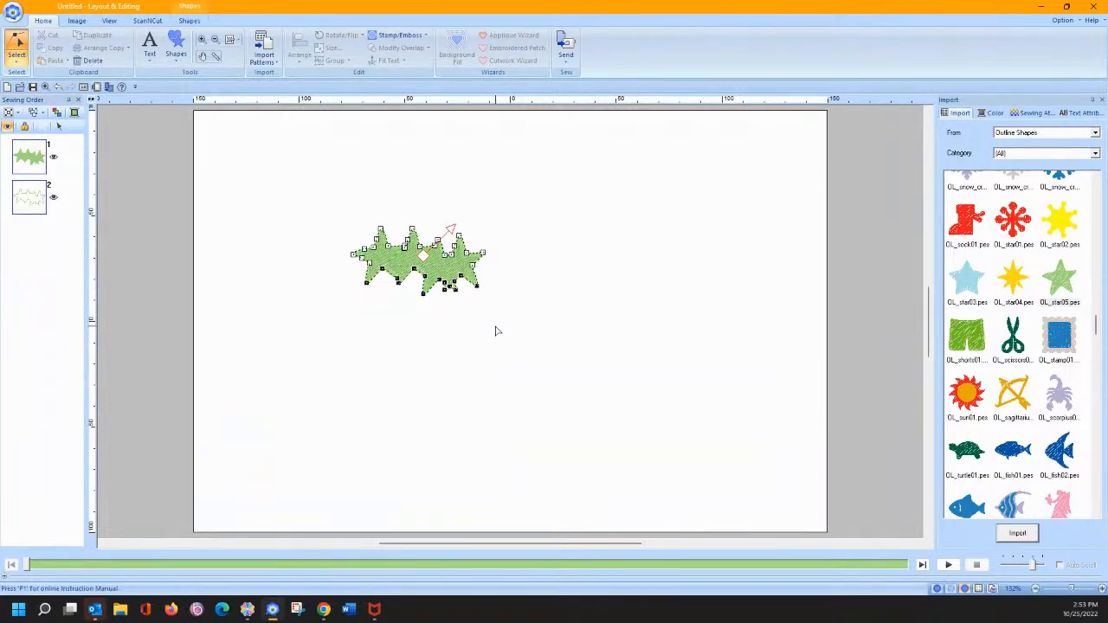
pyautogui.press('Delete')
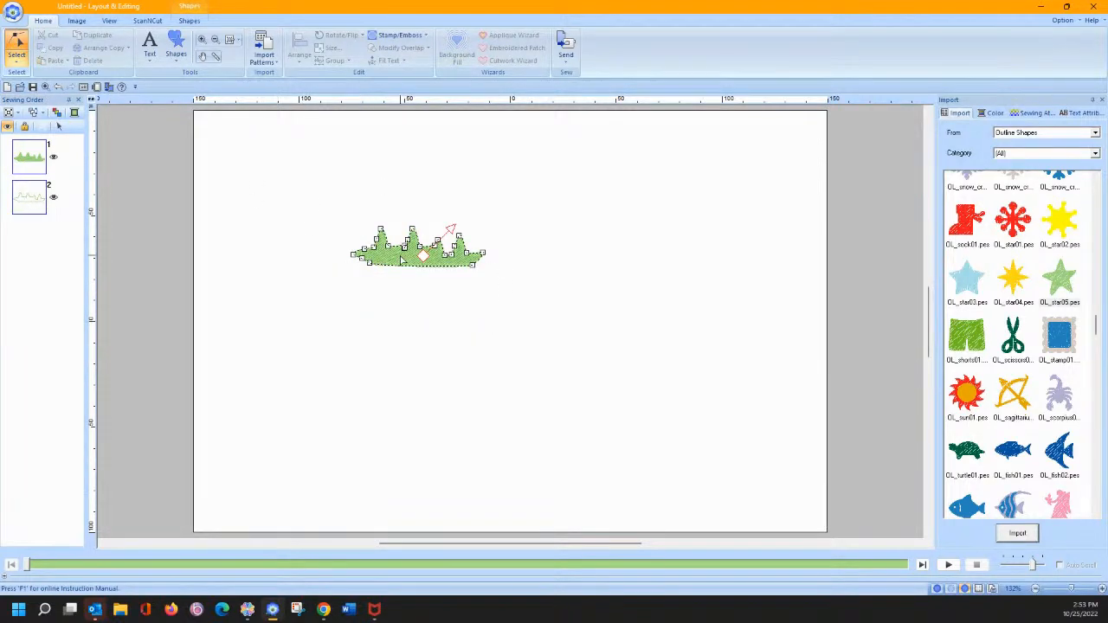
# Enlarge the edited star shape to about 198.5 × 59.3 mm and reposition it across the middle of the canvas.
pyautogui.click(373, 267)
pyautogui.click(17, 58)
pyautogui.click(17, 91)
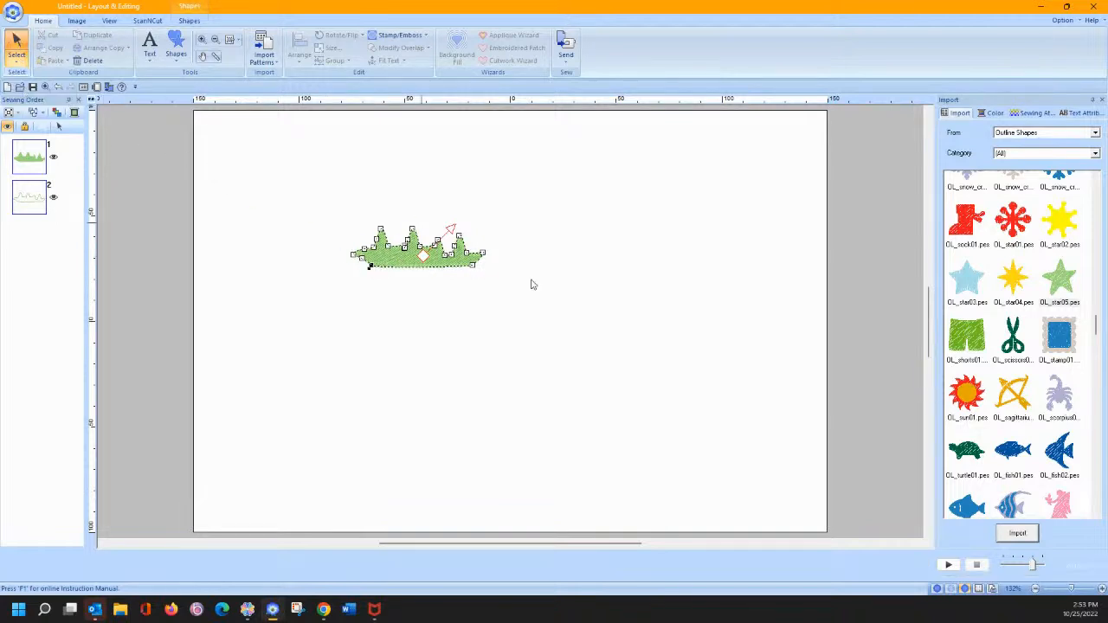
pyautogui.moveTo(482, 268); pyautogui.dragTo(766, 377)
pyautogui.moveTo(531, 284); pyautogui.dragTo(488, 285)
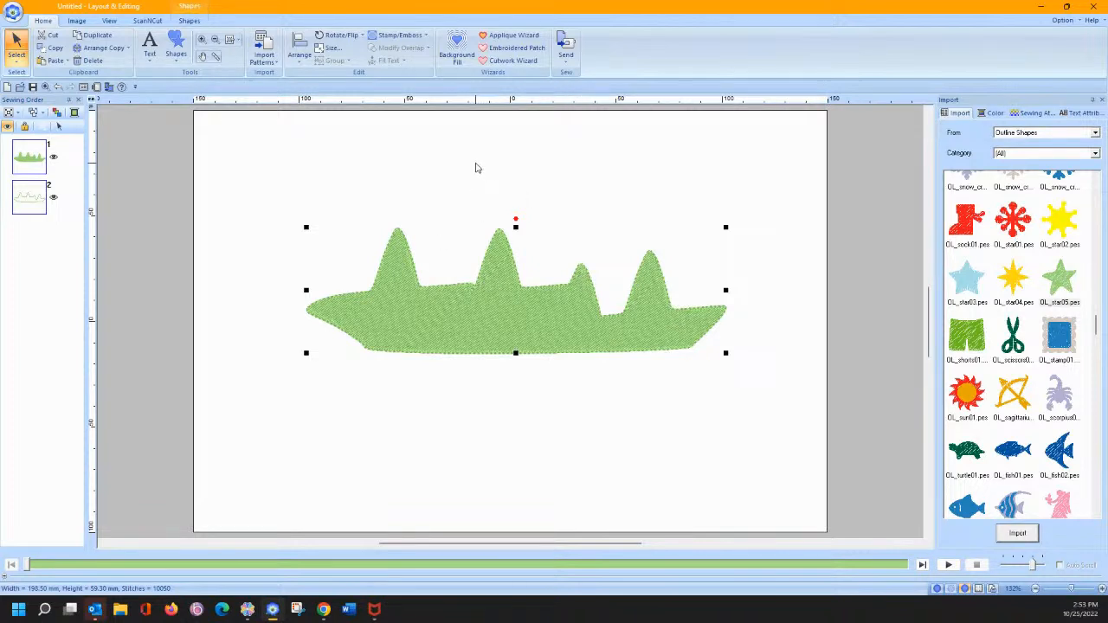
# Delete the enlarged star border shape from the canvas.
pyautogui.press('Delete')
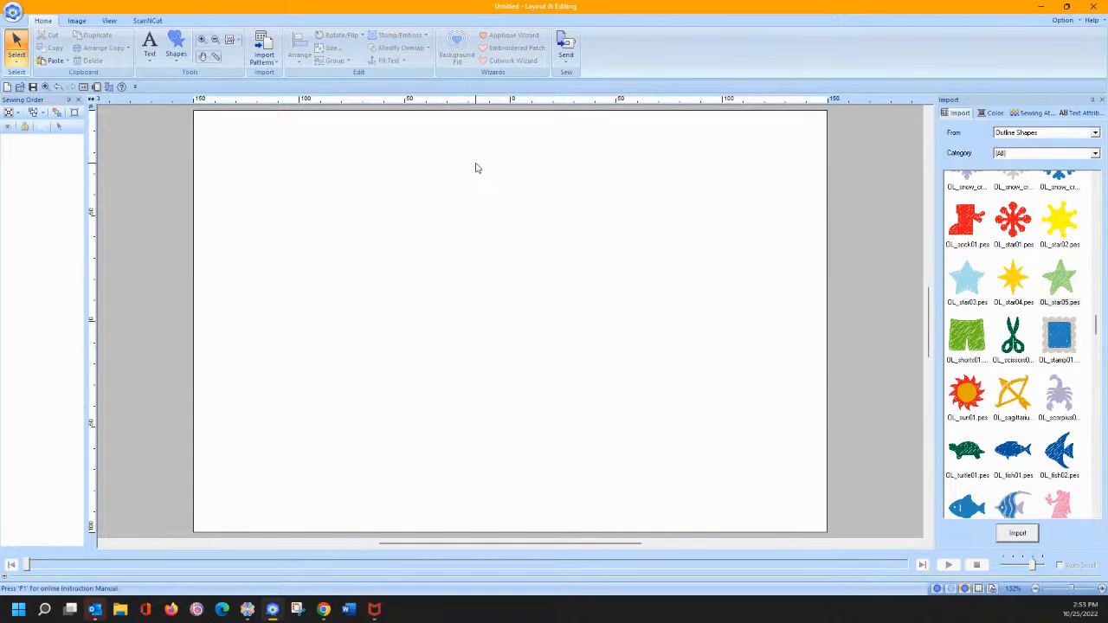
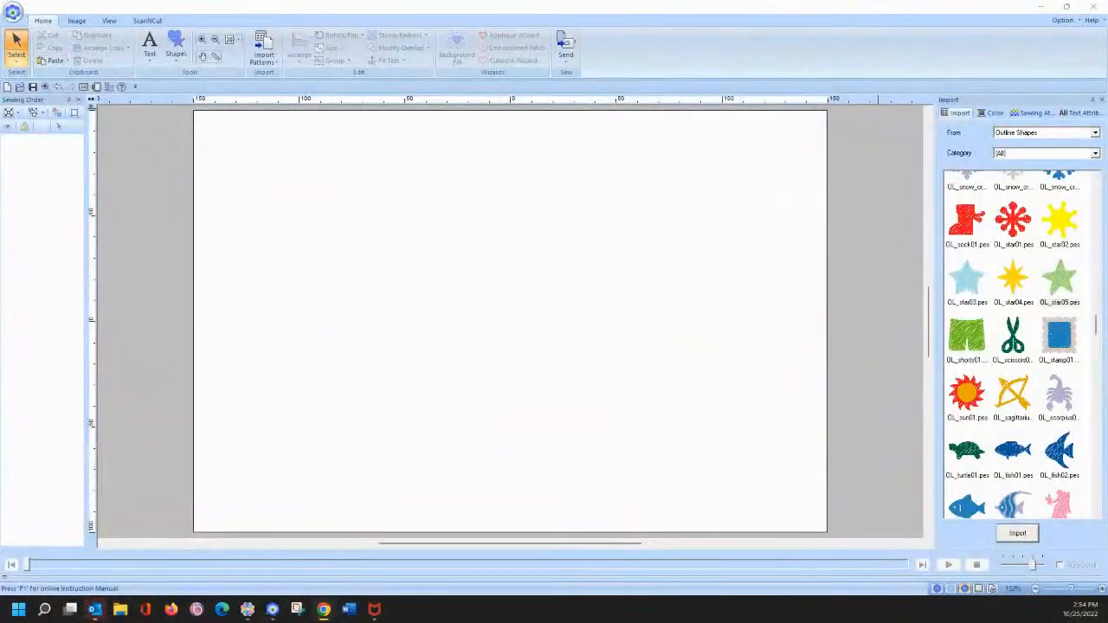
# Open Programmable Stitch Creator from Layout & Editing and maximize its window.
pyautogui.moveTo(271, 611)
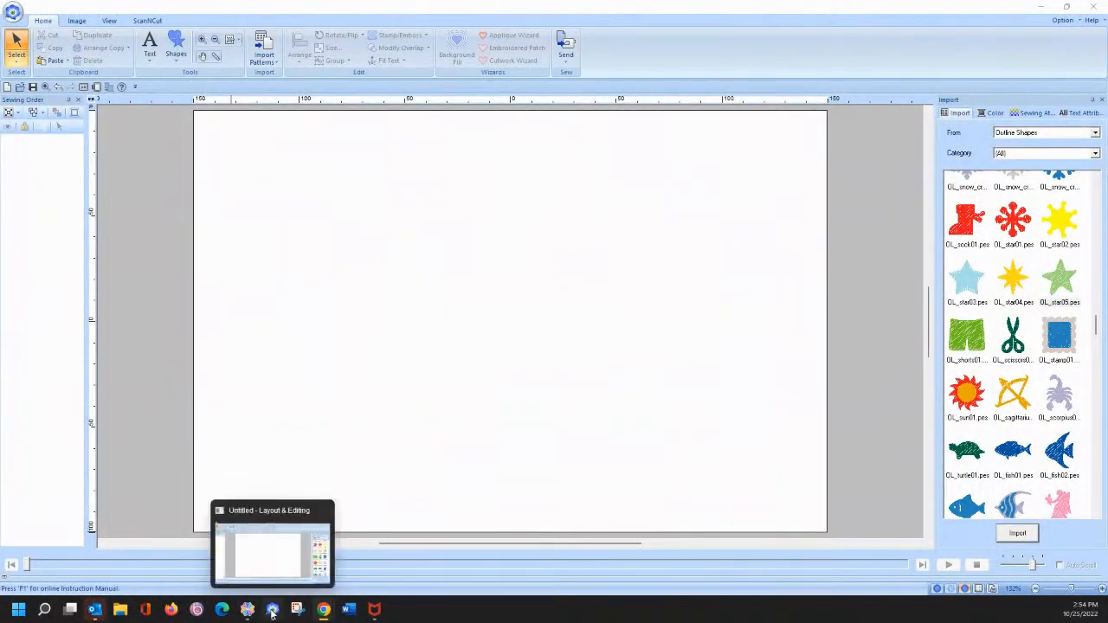
pyautogui.click(1068, 21)
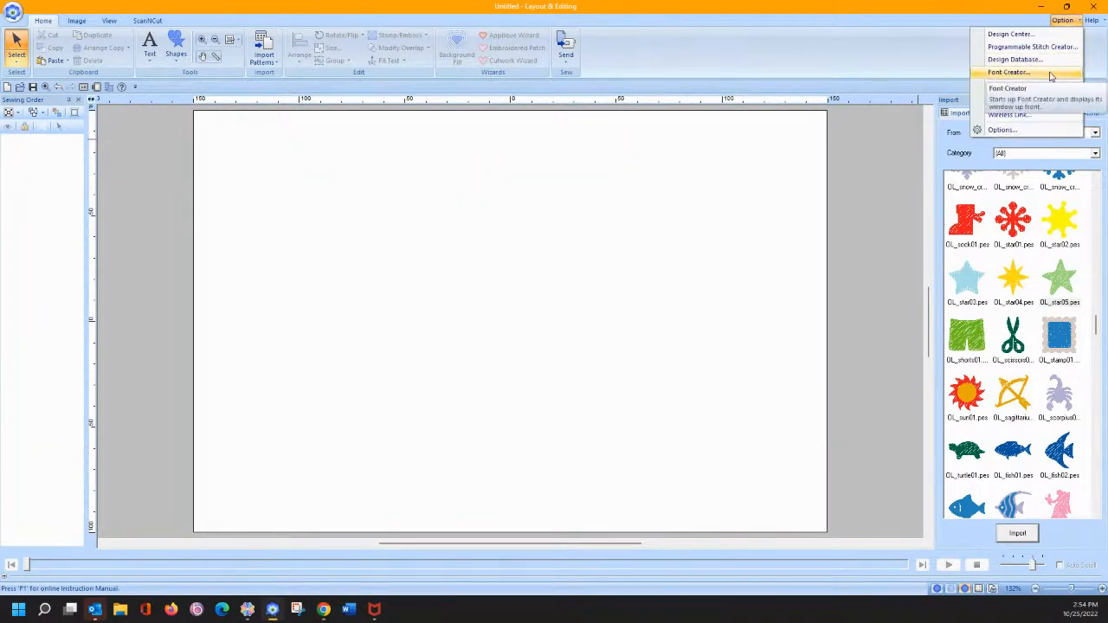
pyautogui.click(1031, 46)
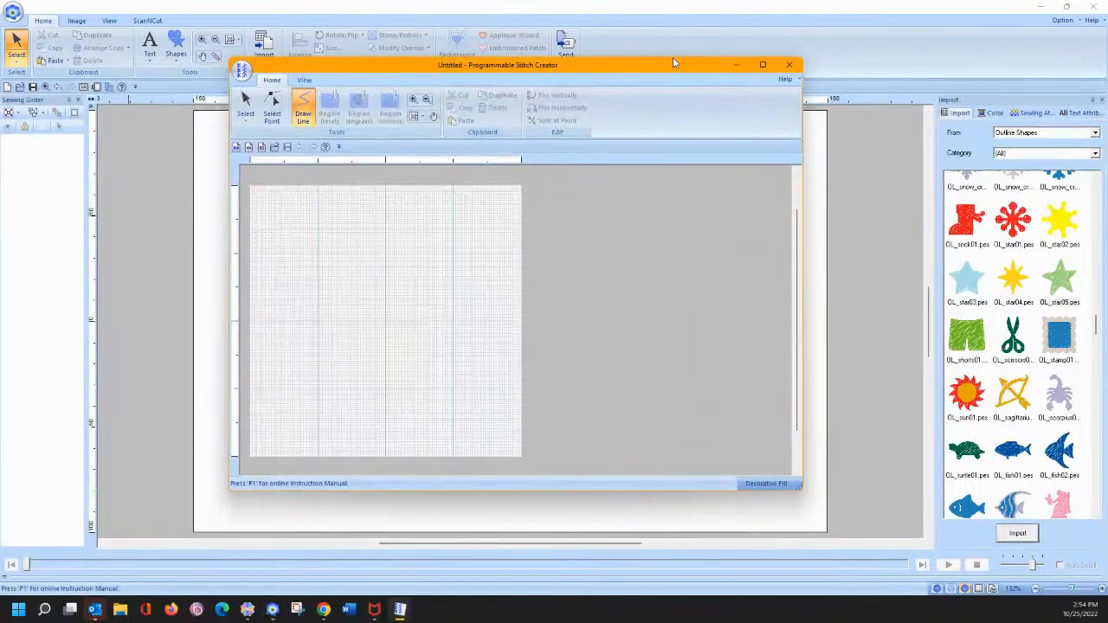
pyautogui.click(762, 65)
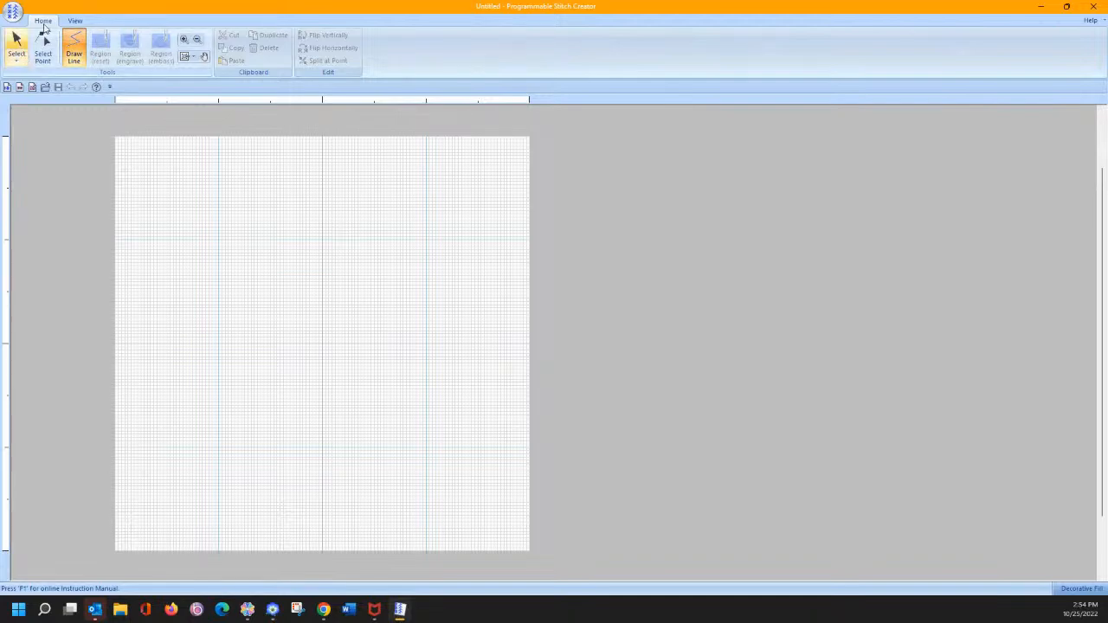
# Load the image of circles joined by curved lines as the background template.
pyautogui.click(75, 20)
pyautogui.click(26, 48)
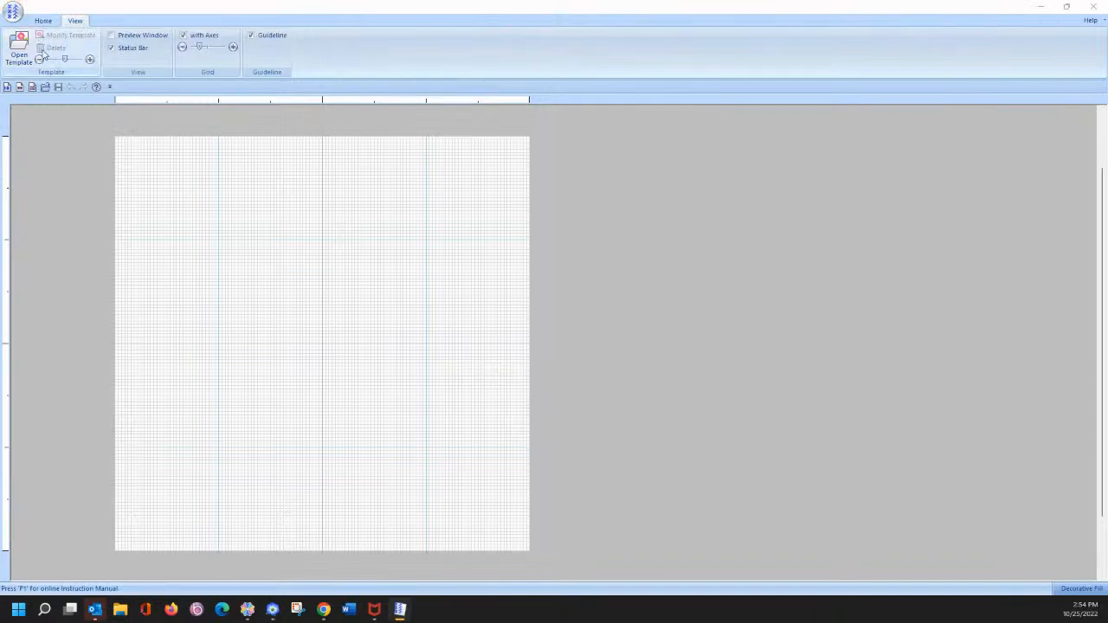
pyautogui.click(565, 251)
pyautogui.click(648, 390)
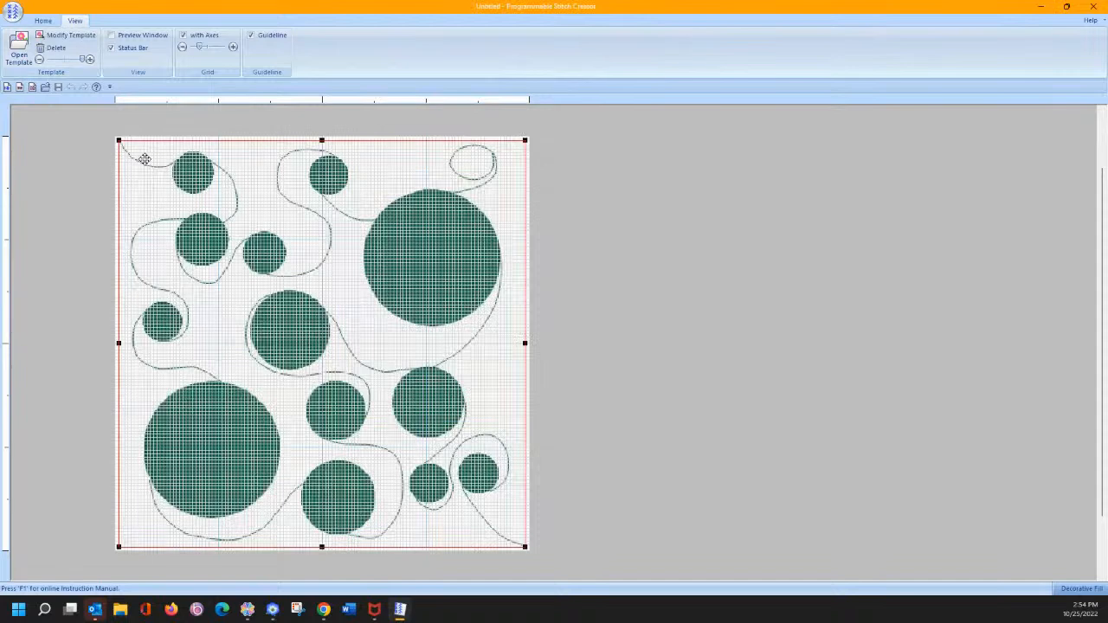
# Hide the grid and trace around the template's small upper-left circle with the Draw Line tool.
pyautogui.click(182, 47)
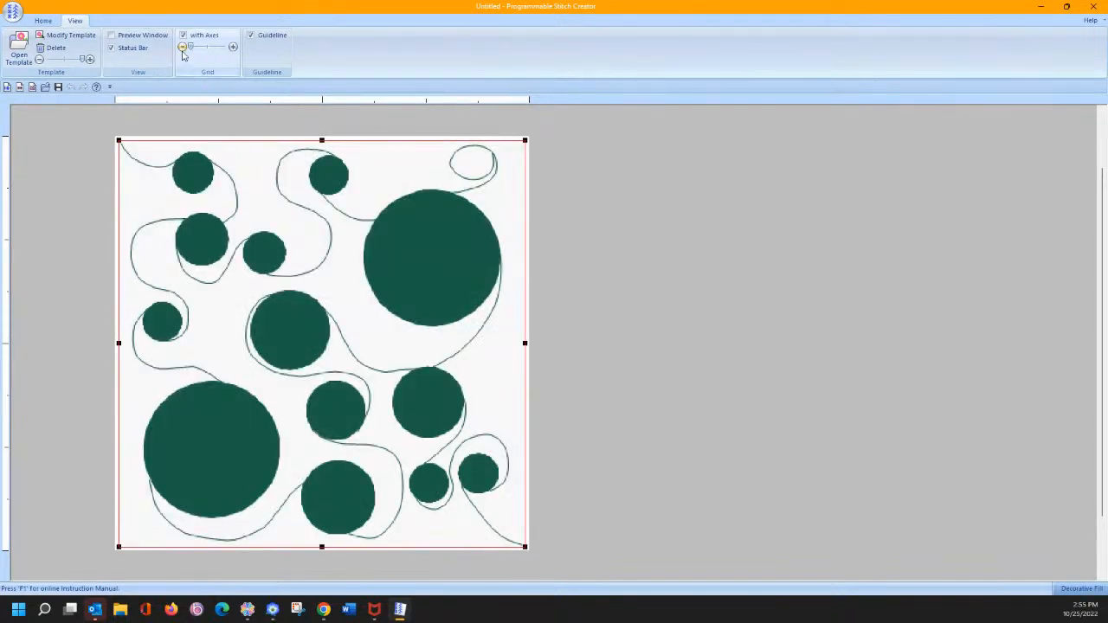
pyautogui.click(42, 21)
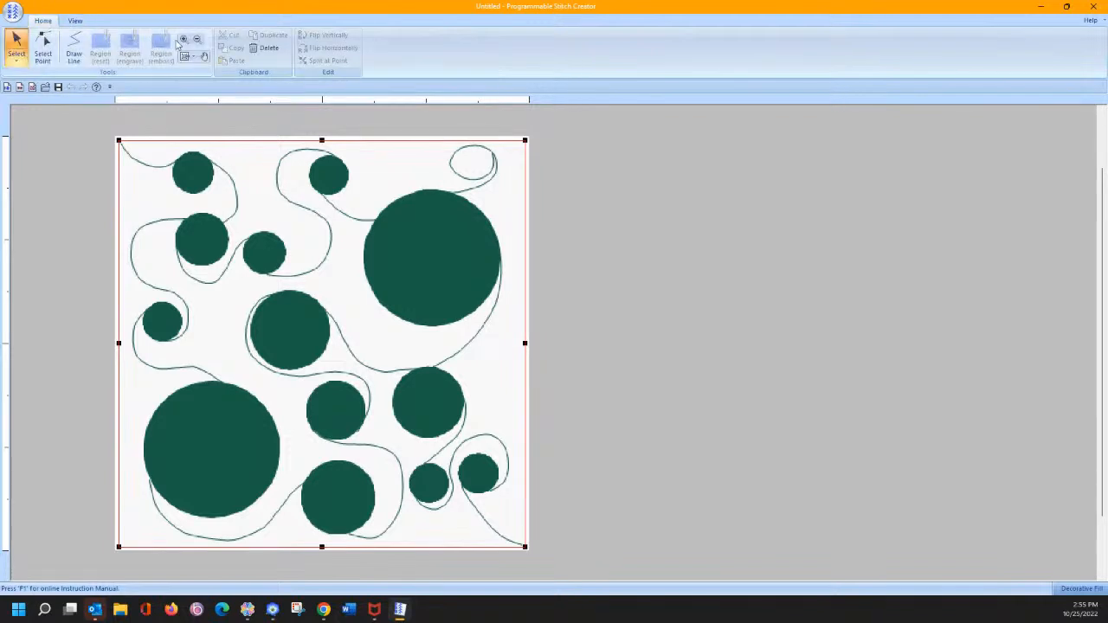
pyautogui.click(182, 39)
pyautogui.moveTo(152, 154); pyautogui.dragTo(310, 272)
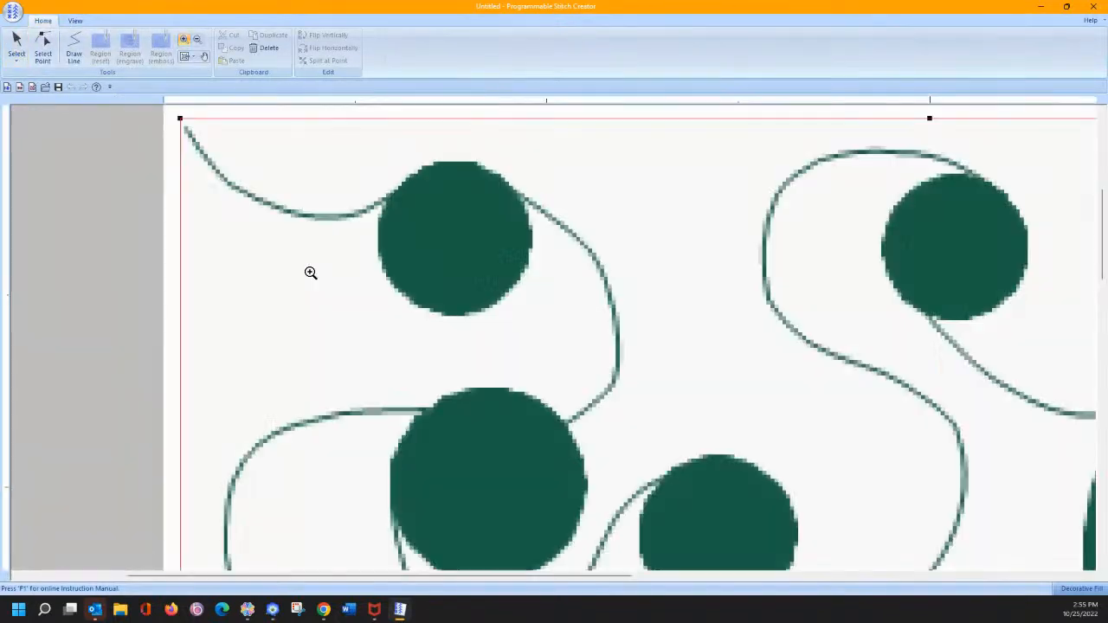
pyautogui.click(74, 47)
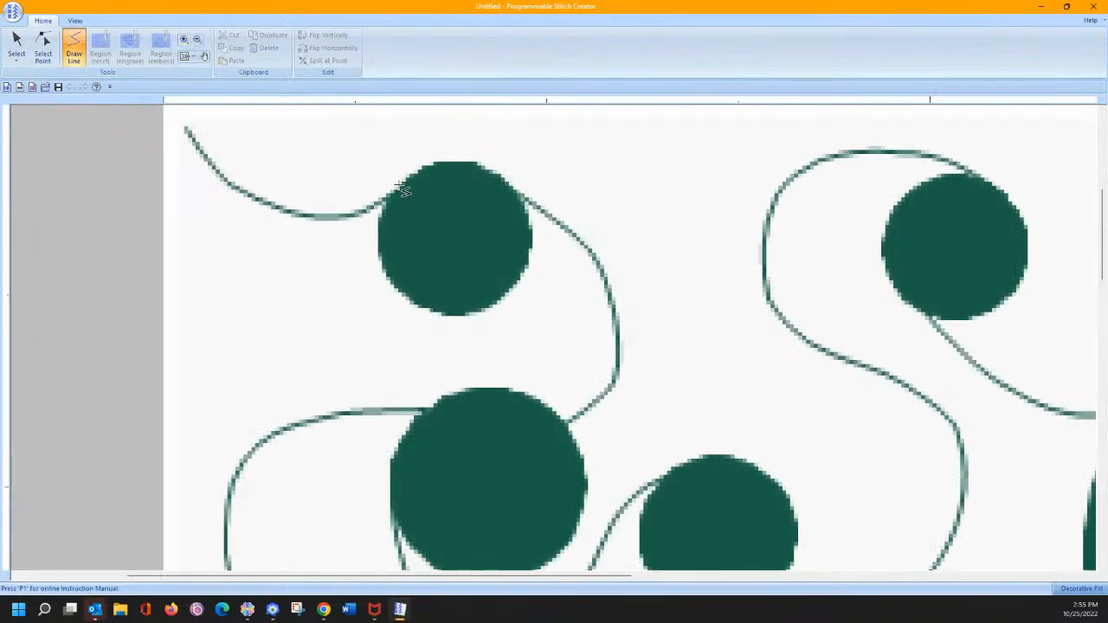
pyautogui.click(399, 186)
pyautogui.moveTo(386, 270)
pyautogui.mouseDown()
pyautogui.moveTo(410, 305)
pyautogui.moveTo(472, 317)
pyautogui.moveTo(520, 292)
pyautogui.moveTo(537, 262)
pyautogui.moveTo(524, 198)
pyautogui.moveTo(489, 167)
pyautogui.moveTo(438, 164)
pyautogui.moveTo(404, 189)
pyautogui.moveTo(408, 179)
pyautogui.mouseUp()
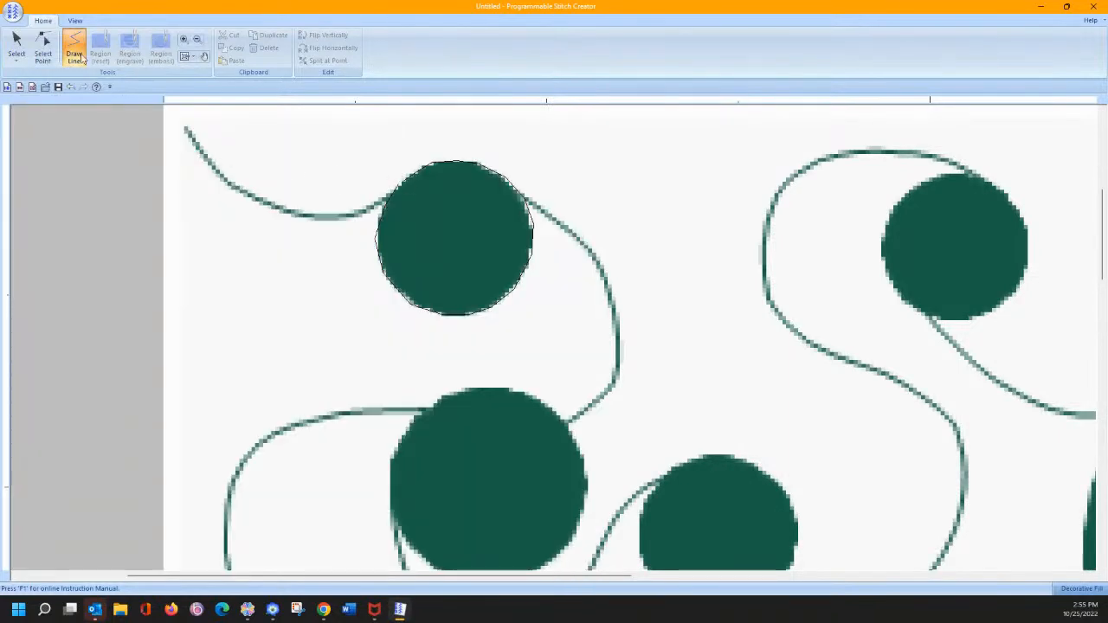
# Fade the template image to a pale tint and show the grid.
pyautogui.click(75, 20)
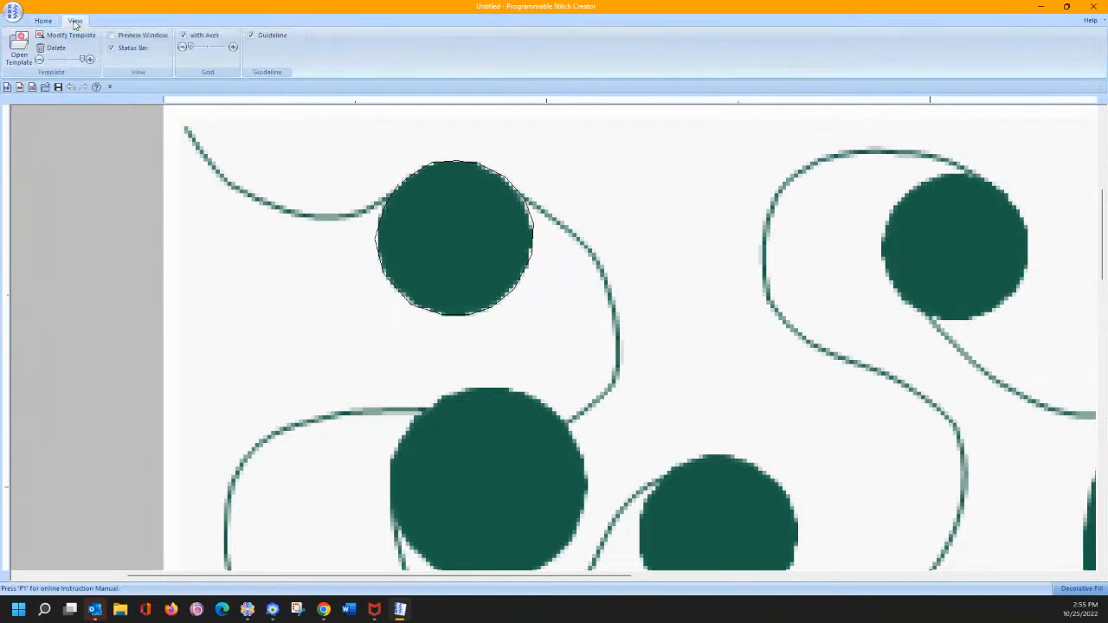
pyautogui.click(39, 58)
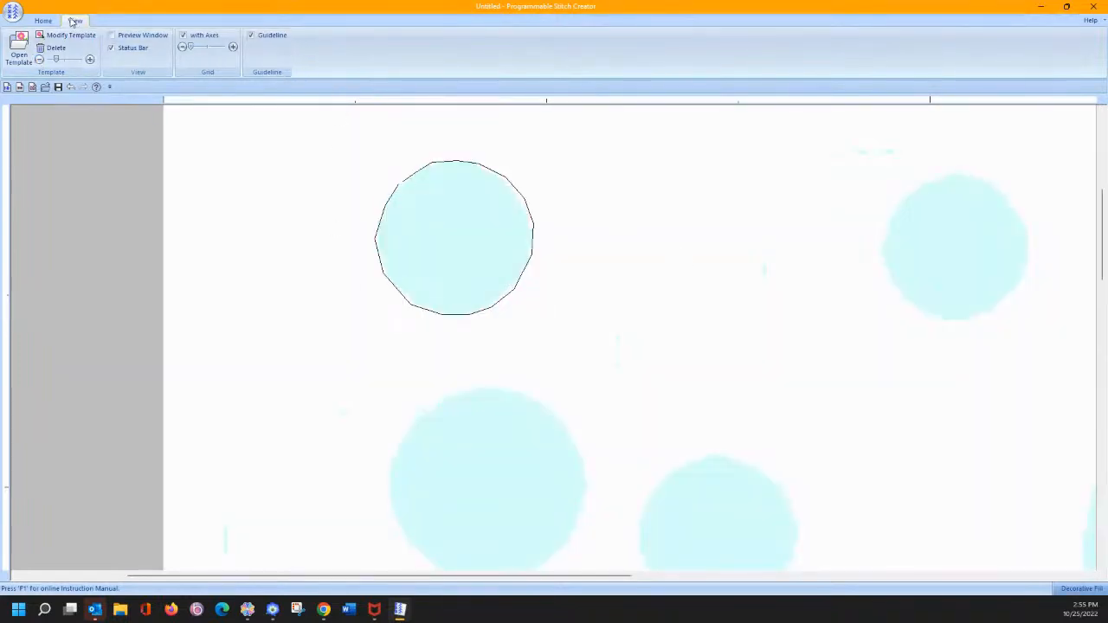
pyautogui.click(231, 48)
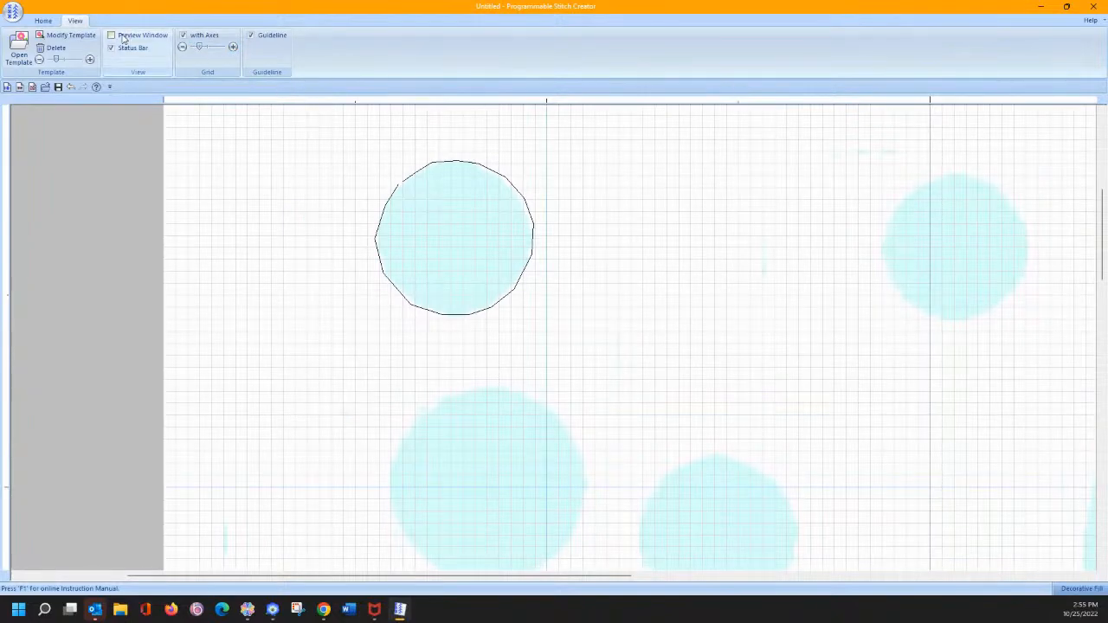
# Move the traced circle's end point onto its neighbouring end point to close the outline.
pyautogui.click(44, 21)
pyautogui.click(45, 44)
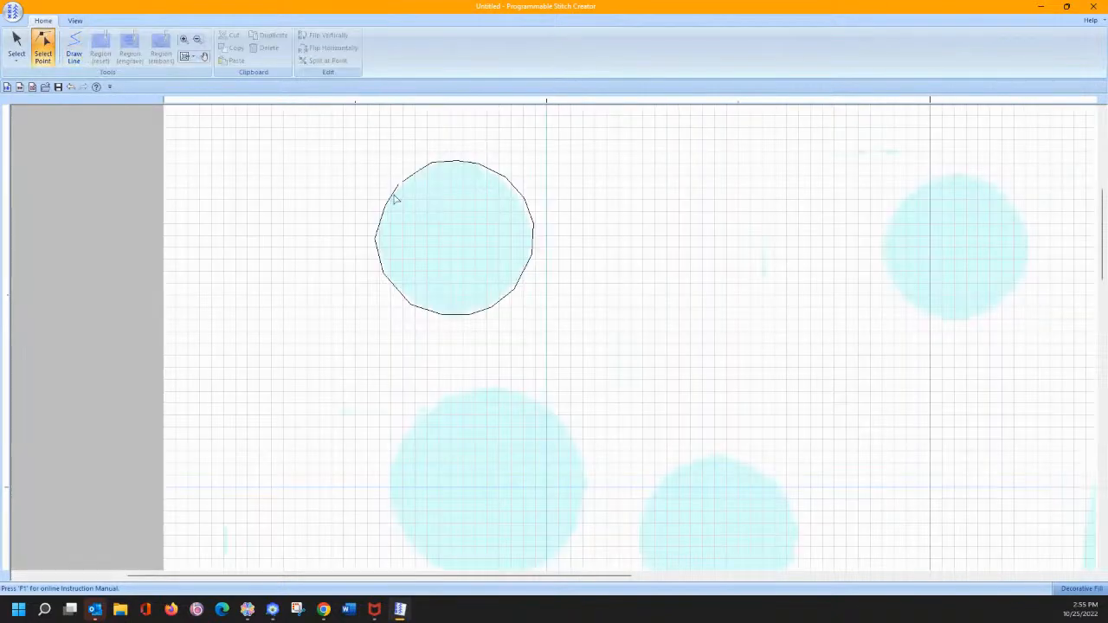
pyautogui.click(397, 192)
pyautogui.click(398, 183)
pyautogui.rightClick(397, 183)
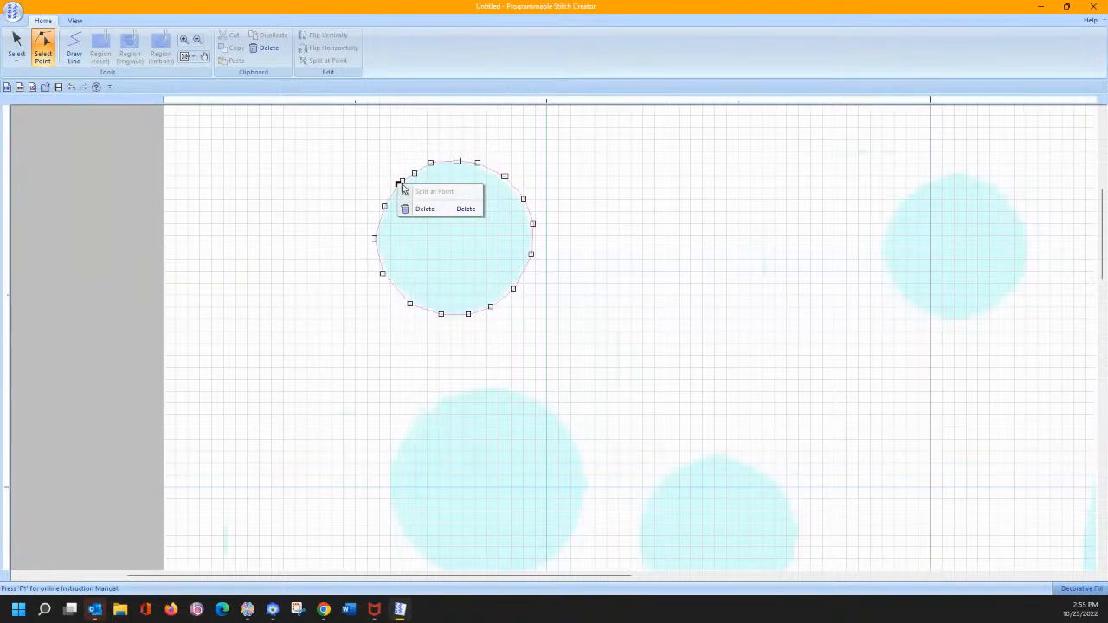
pyautogui.click(346, 176)
pyautogui.click(399, 183)
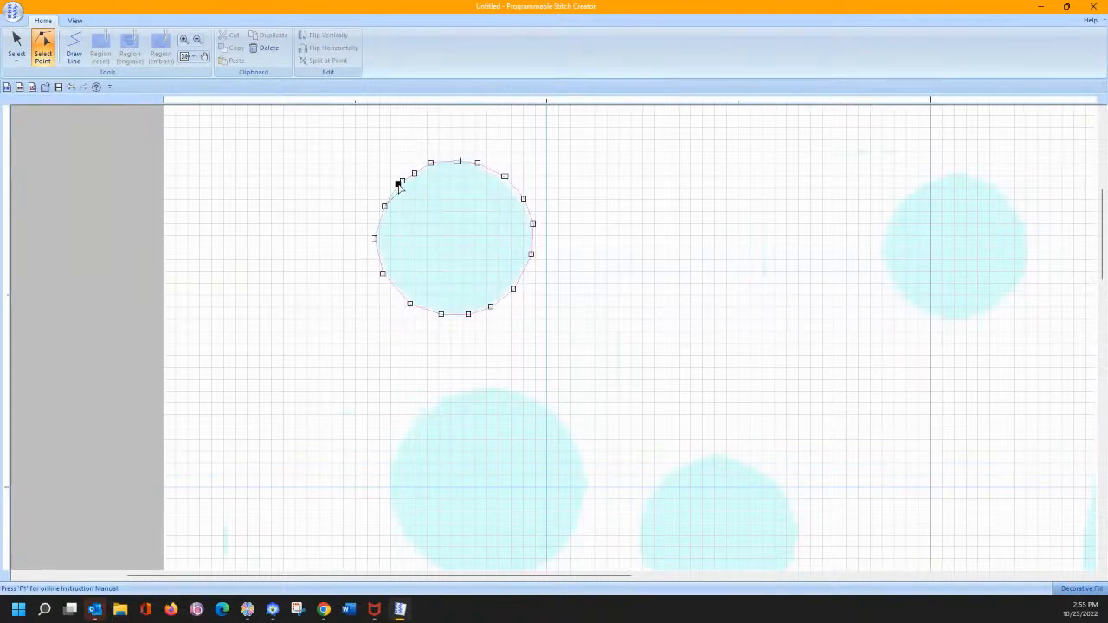
pyautogui.moveTo(399, 185); pyautogui.dragTo(403, 188)
pyautogui.click(403, 184)
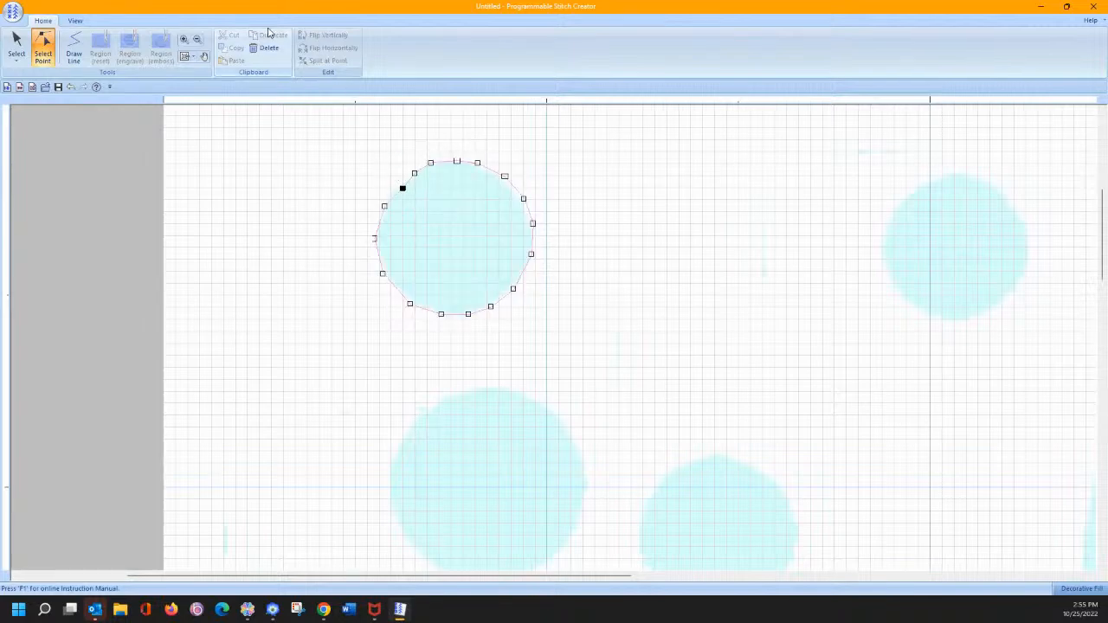
# Hide the grid and shift the circle's joined point slightly outward to smooth the outline.
pyautogui.click(76, 21)
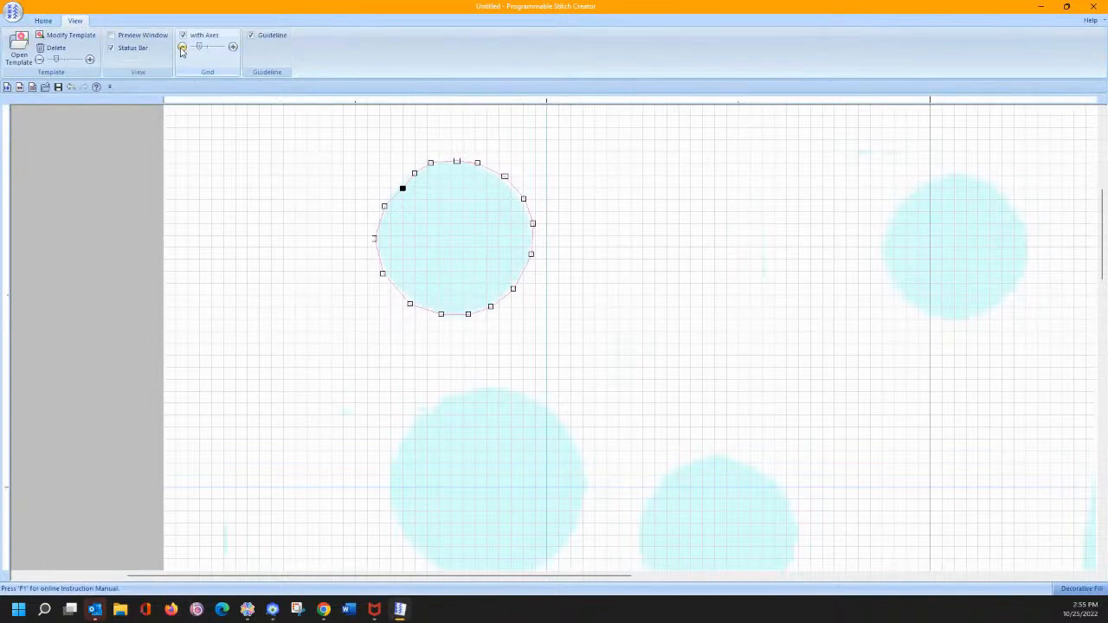
pyautogui.click(183, 48)
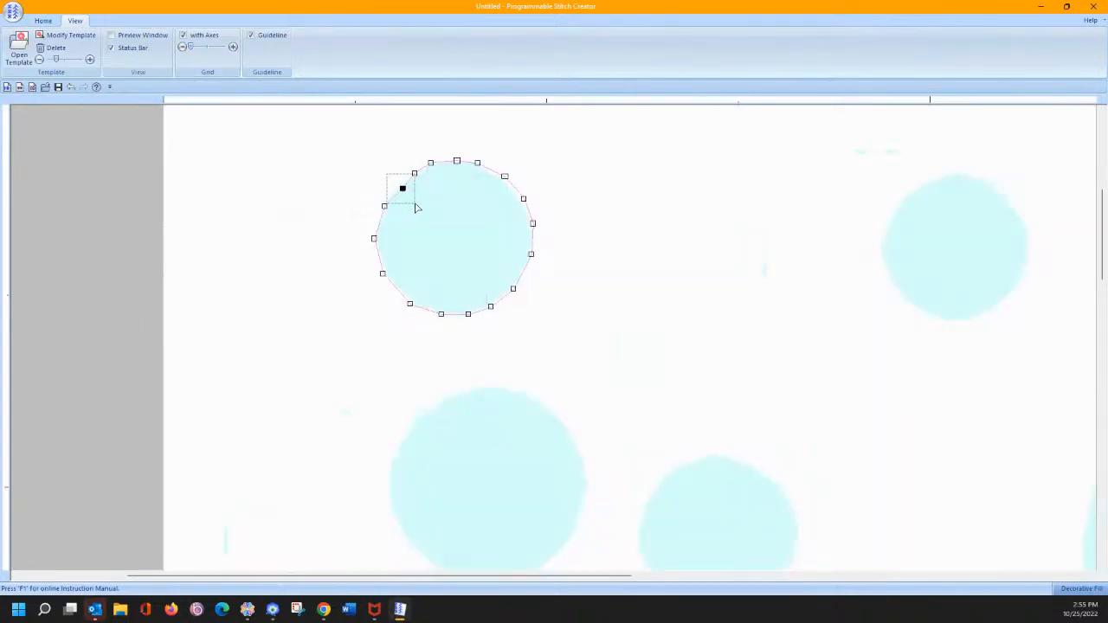
pyautogui.moveTo(404, 189); pyautogui.dragTo(399, 186)
pyautogui.scroll(2, 249, 176)
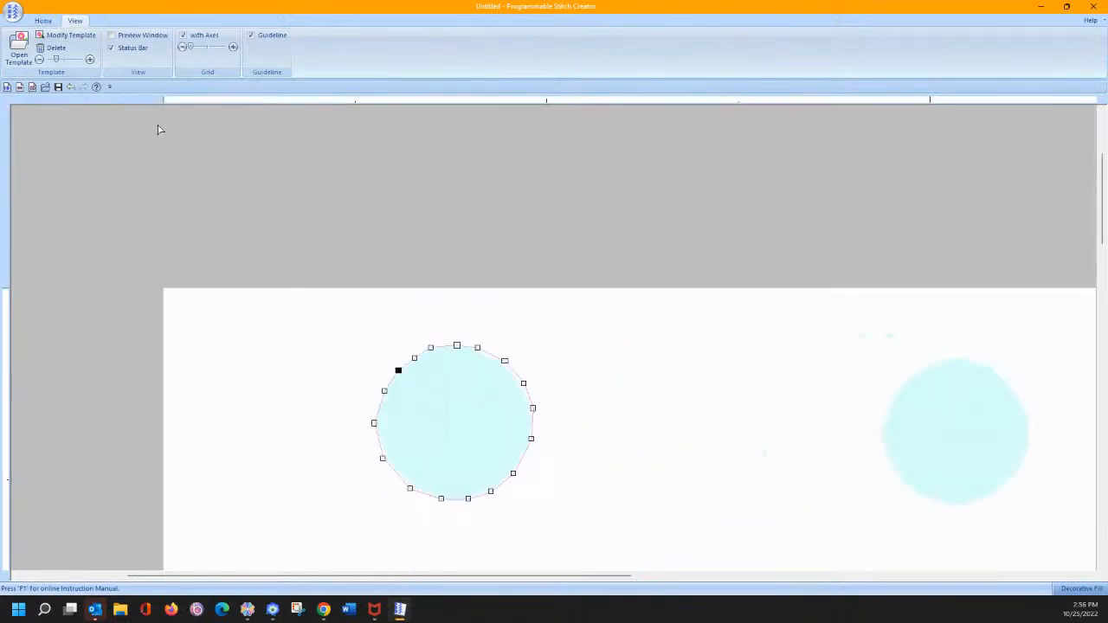
pyautogui.click(42, 20)
pyautogui.click(73, 48)
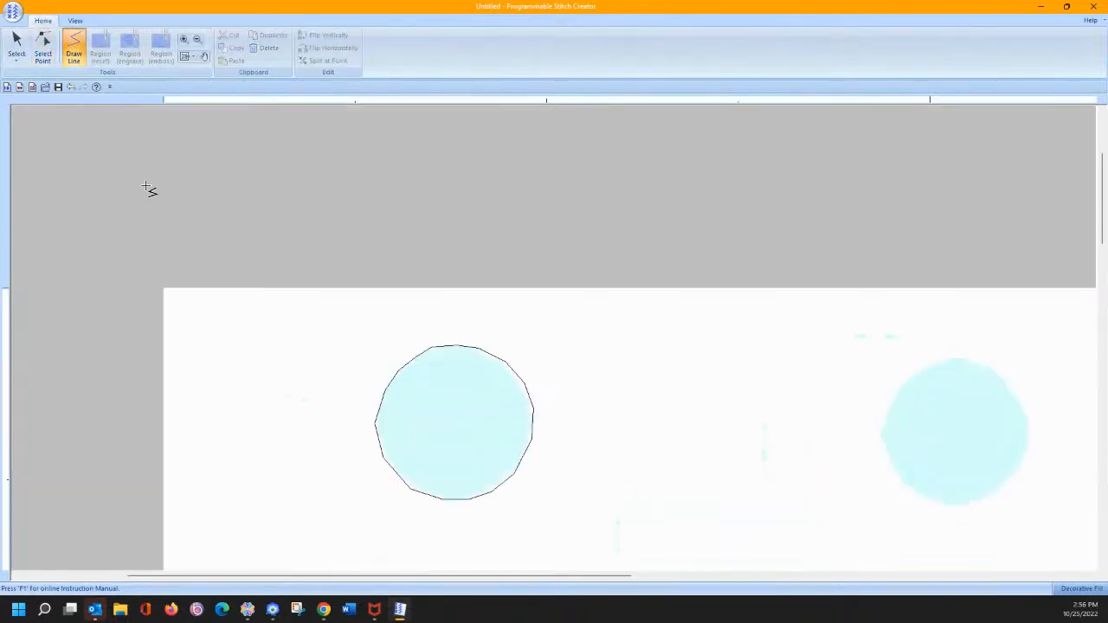
pyautogui.click(164, 290)
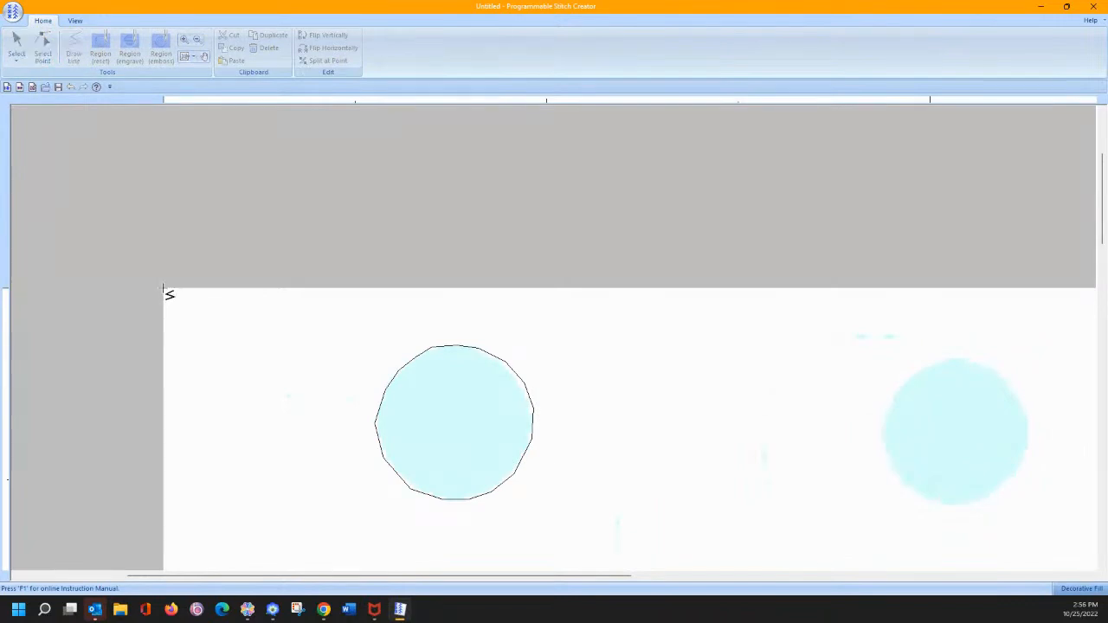
pyautogui.click(332, 417)
pyautogui.rightClick(392, 401)
pyautogui.rightClick(384, 398)
pyautogui.rightClick(379, 397)
pyautogui.rightClick(368, 392)
pyautogui.rightClick(360, 388)
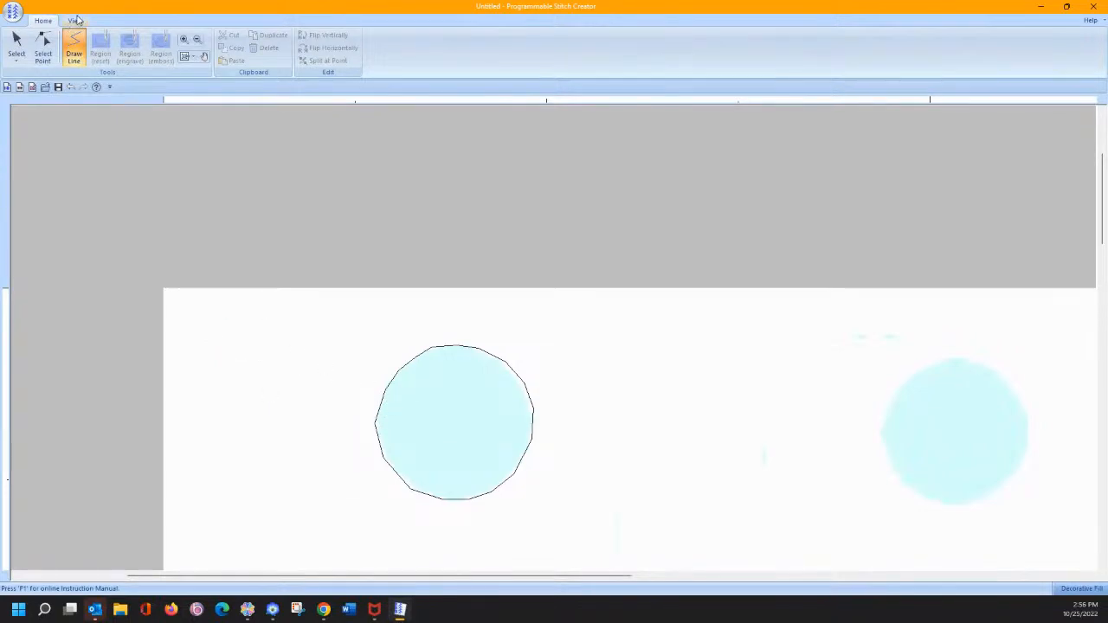
# Darken the template one level and trace the curve from the pattern's upper-left corner to the circle with the Draw Line tool.
pyautogui.click(76, 20)
pyautogui.click(90, 59)
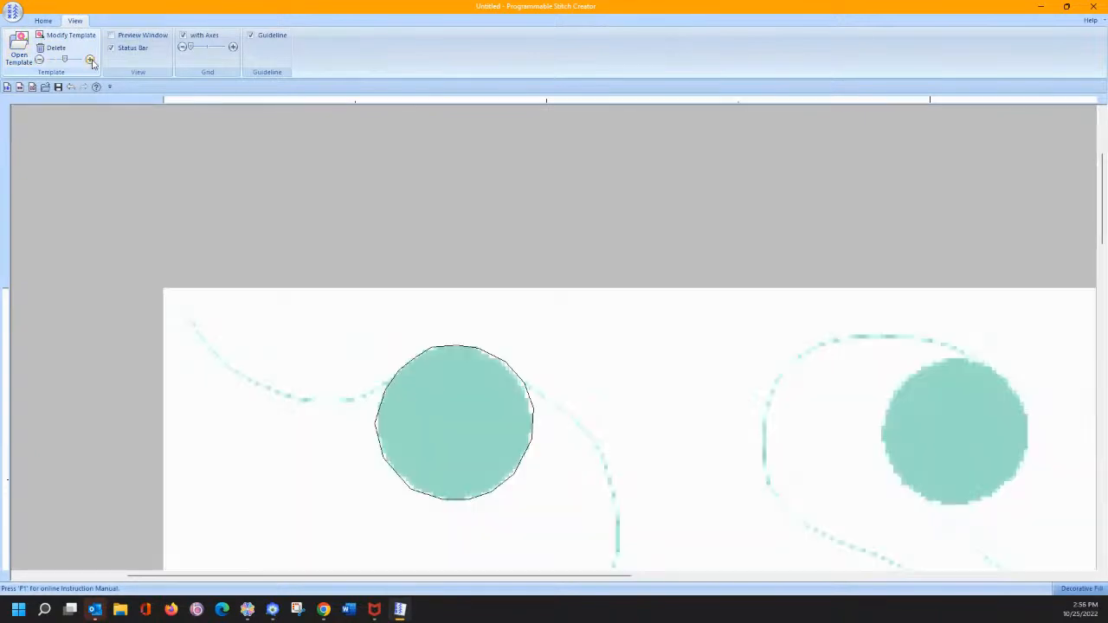
pyautogui.click(42, 20)
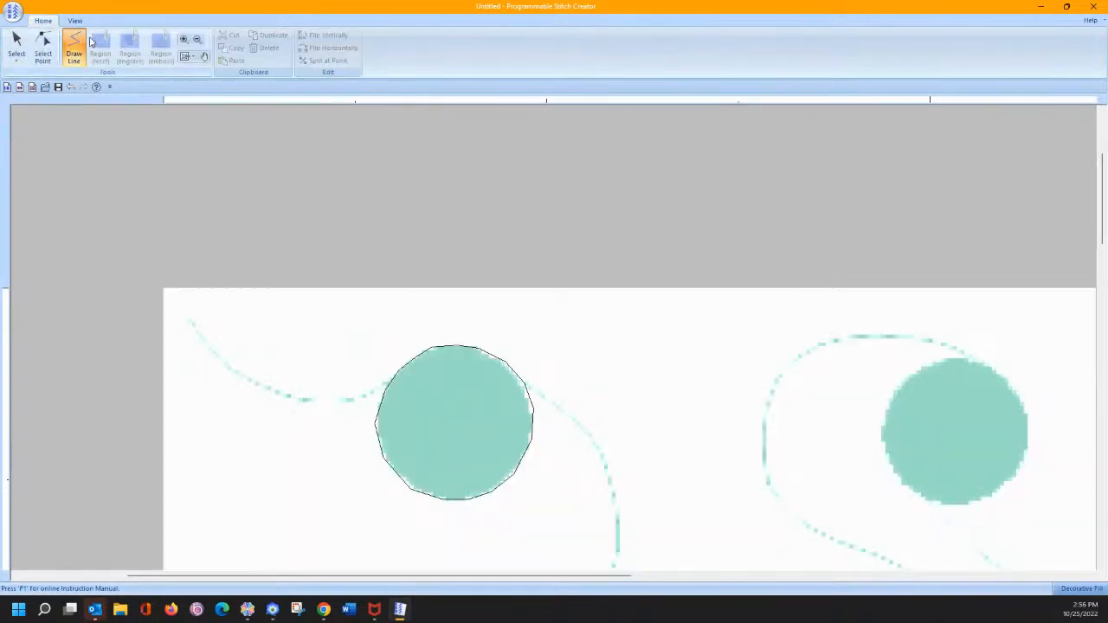
pyautogui.click(70, 43)
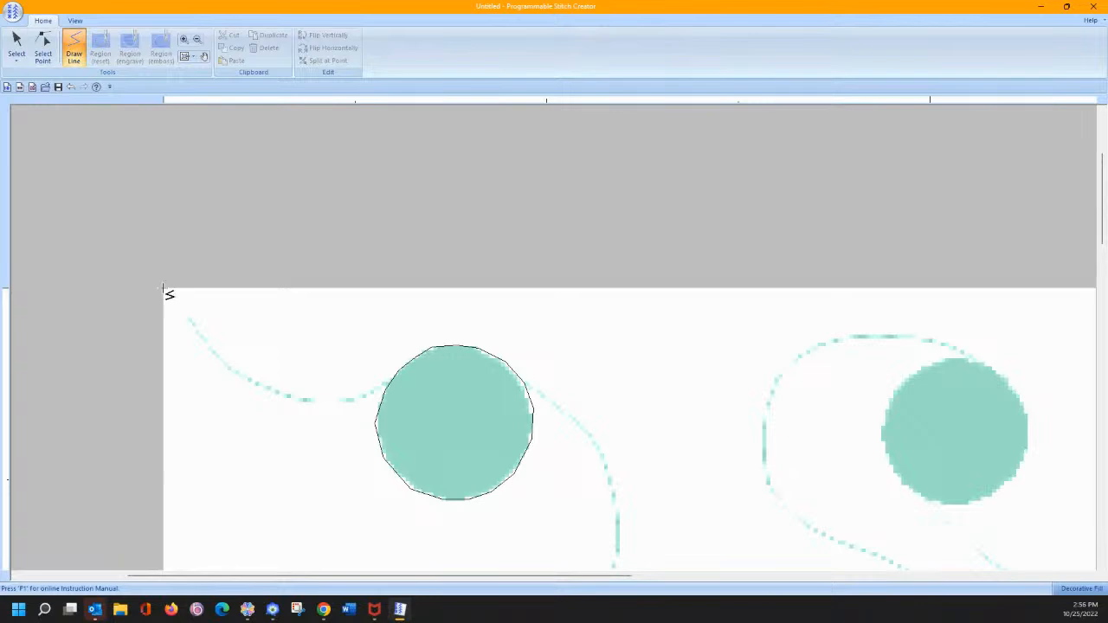
pyautogui.click(163, 289)
pyautogui.click(164, 289)
pyautogui.click(200, 334)
pyautogui.click(235, 370)
pyautogui.click(286, 397)
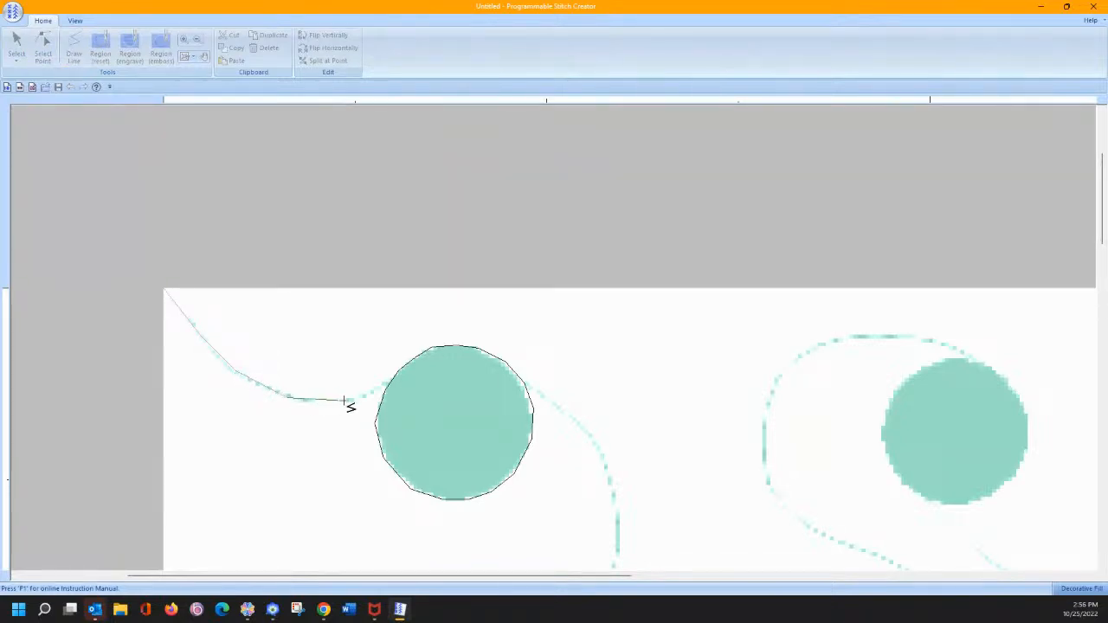
pyautogui.click(357, 404)
pyautogui.doubleClick(394, 382)
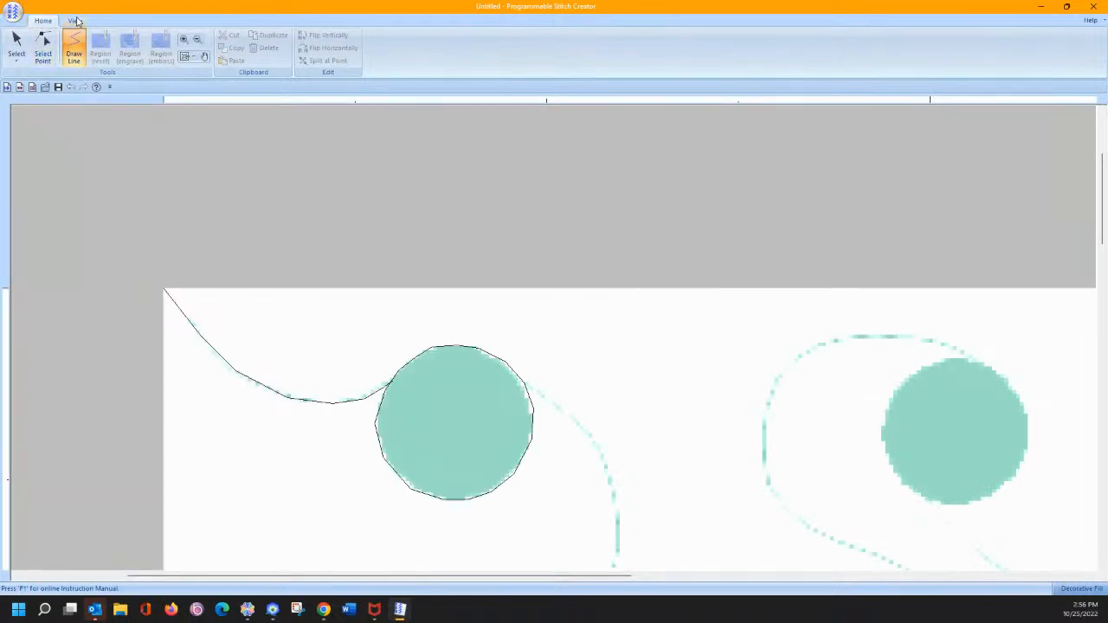
# Show the grid over the template and select the traced curve's end point at the circle.
pyautogui.click(76, 20)
pyautogui.click(233, 48)
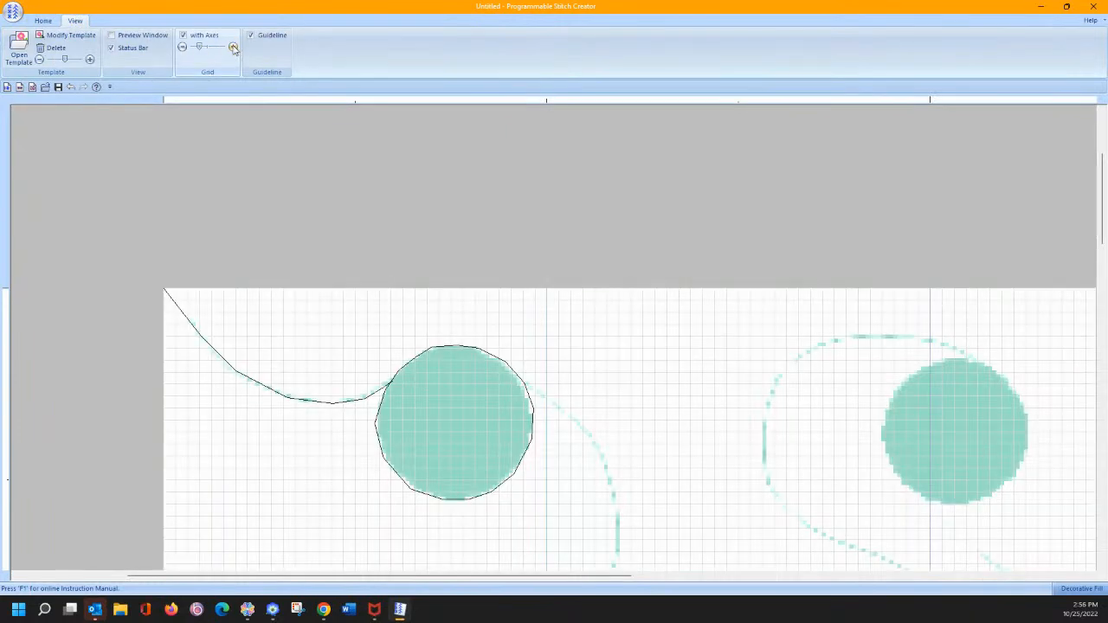
pyautogui.click(47, 20)
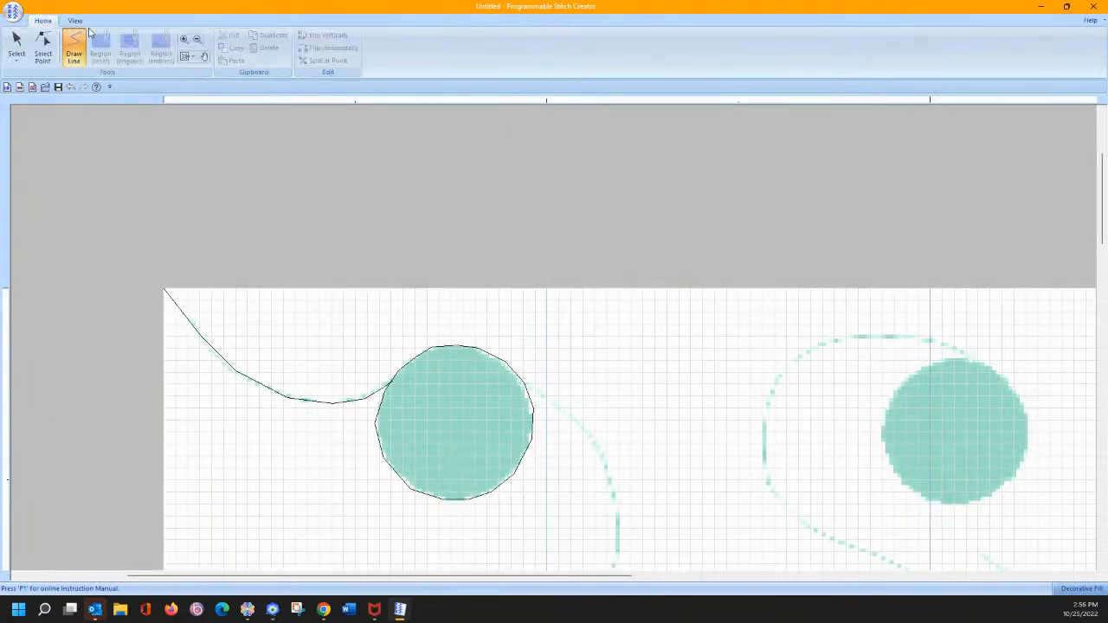
pyautogui.click(52, 41)
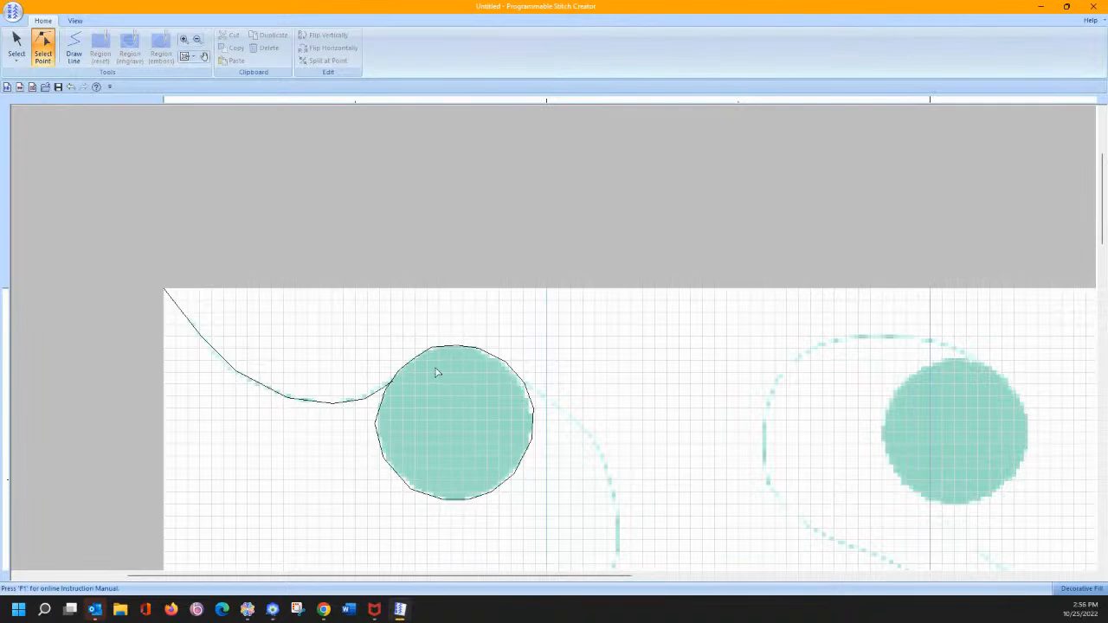
pyautogui.click(378, 395)
pyautogui.click(391, 382)
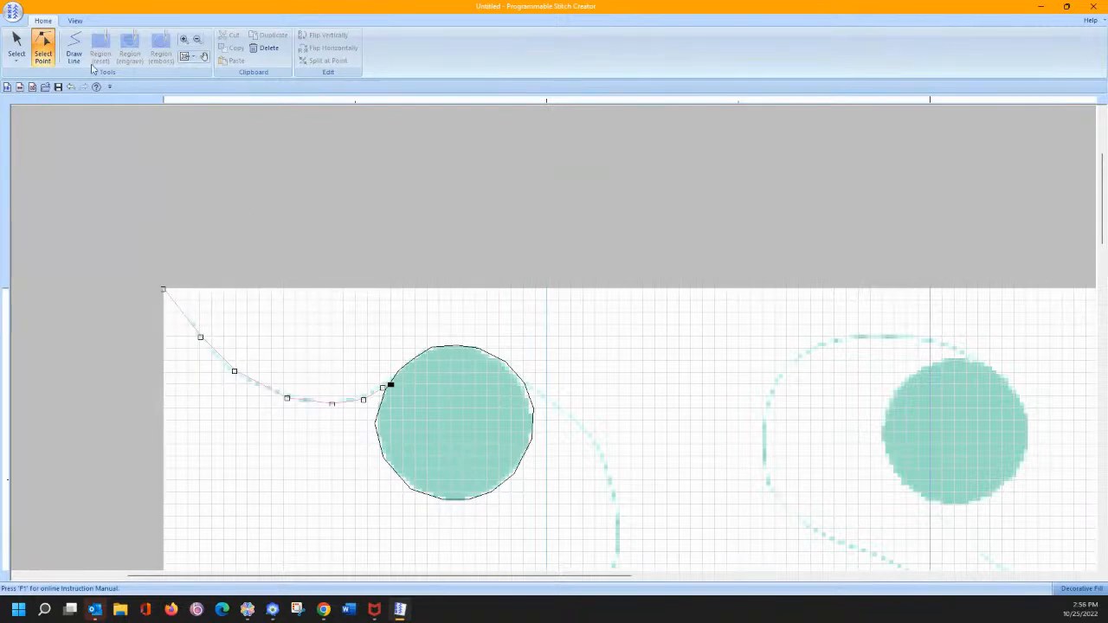
# Move the circle outline's nearest point onto the traced curve's end point so the two lines meet.
pyautogui.click(184, 40)
pyautogui.moveTo(346, 348); pyautogui.dragTo(459, 433)
pyautogui.moveTo(508, 326); pyautogui.dragTo(578, 378)
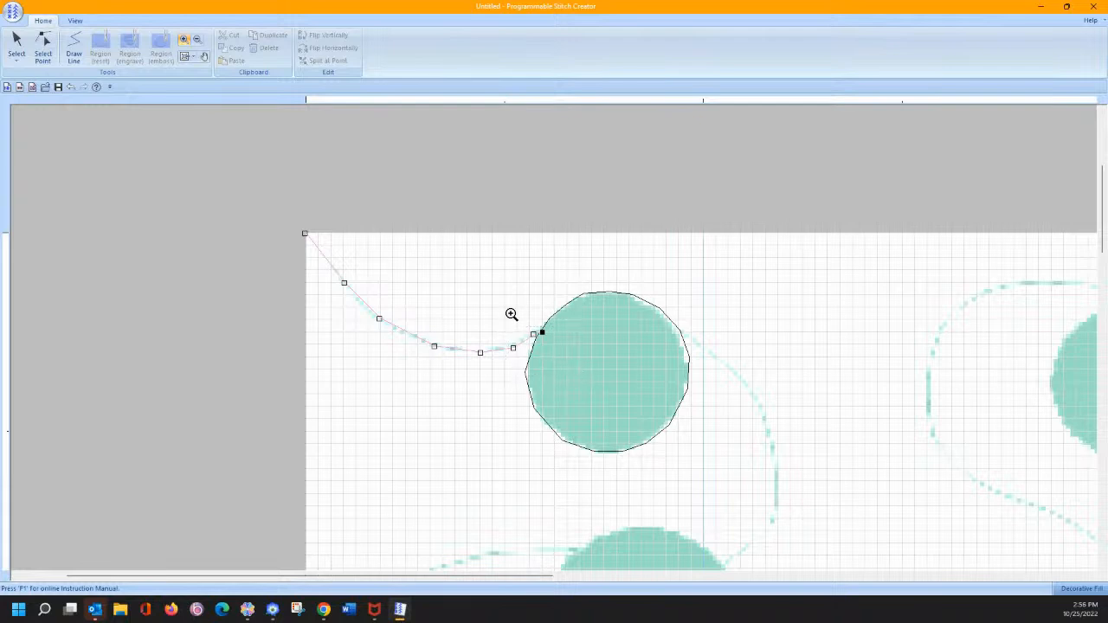
pyautogui.click(42, 48)
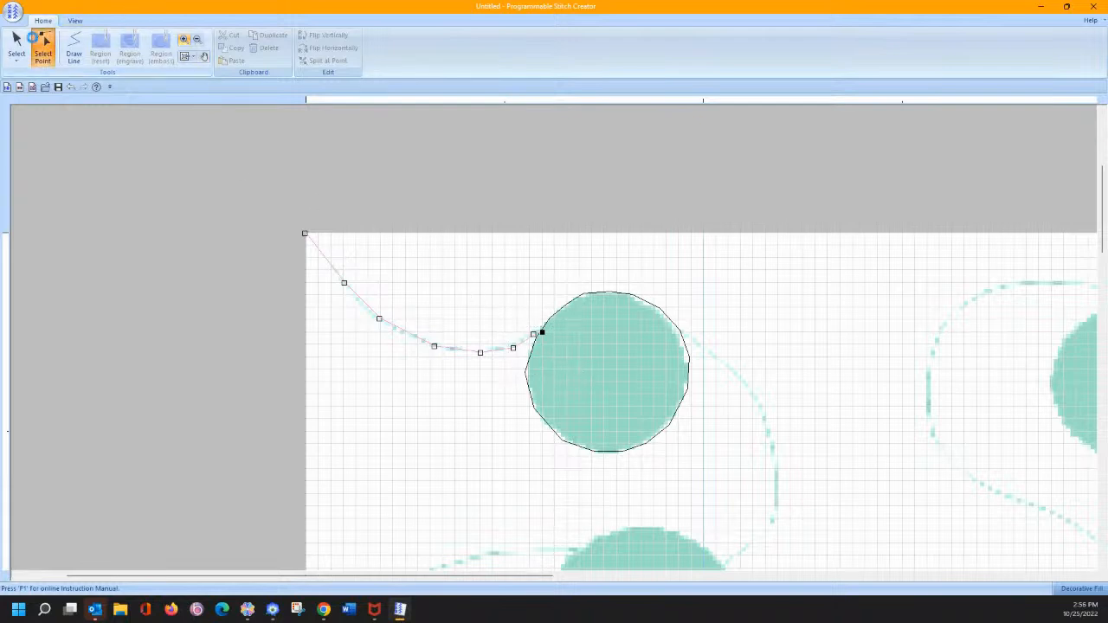
pyautogui.click(547, 324)
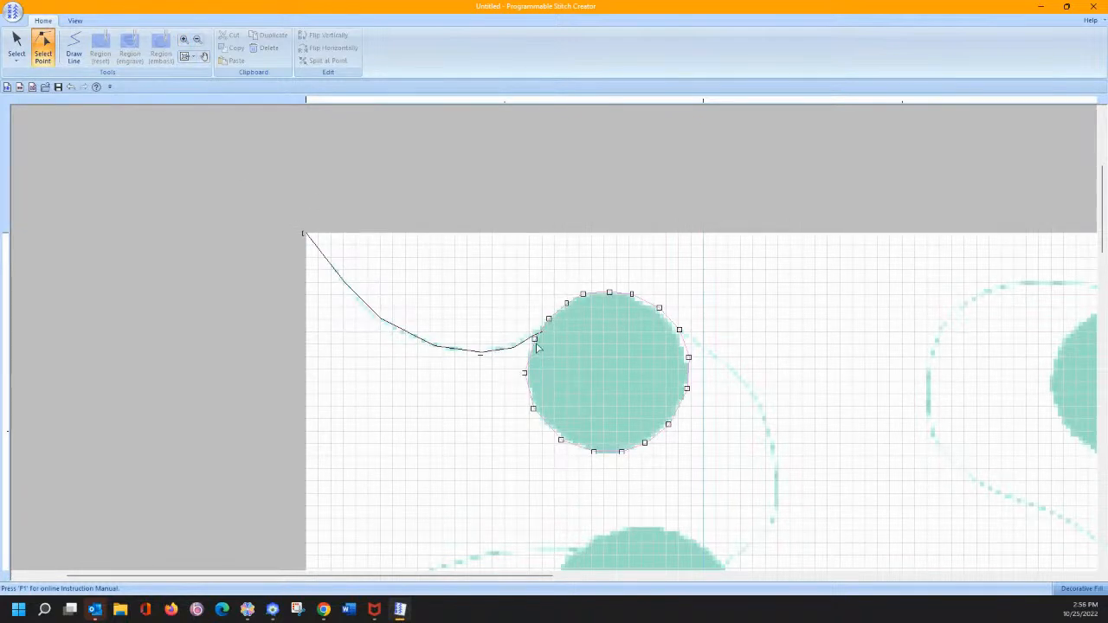
pyautogui.click(535, 340)
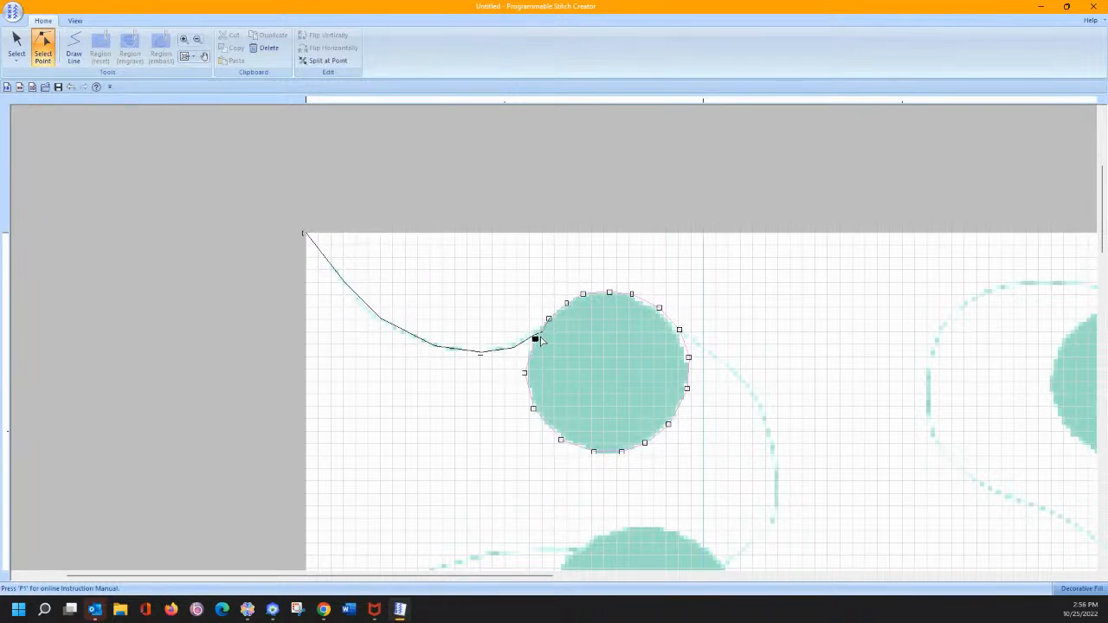
pyautogui.moveTo(541, 333); pyautogui.dragTo(542, 333)
pyautogui.click(559, 359)
# Hide the grid and shift two points on the circle outline's left side to follow the template circle.
pyautogui.click(76, 20)
pyautogui.click(182, 49)
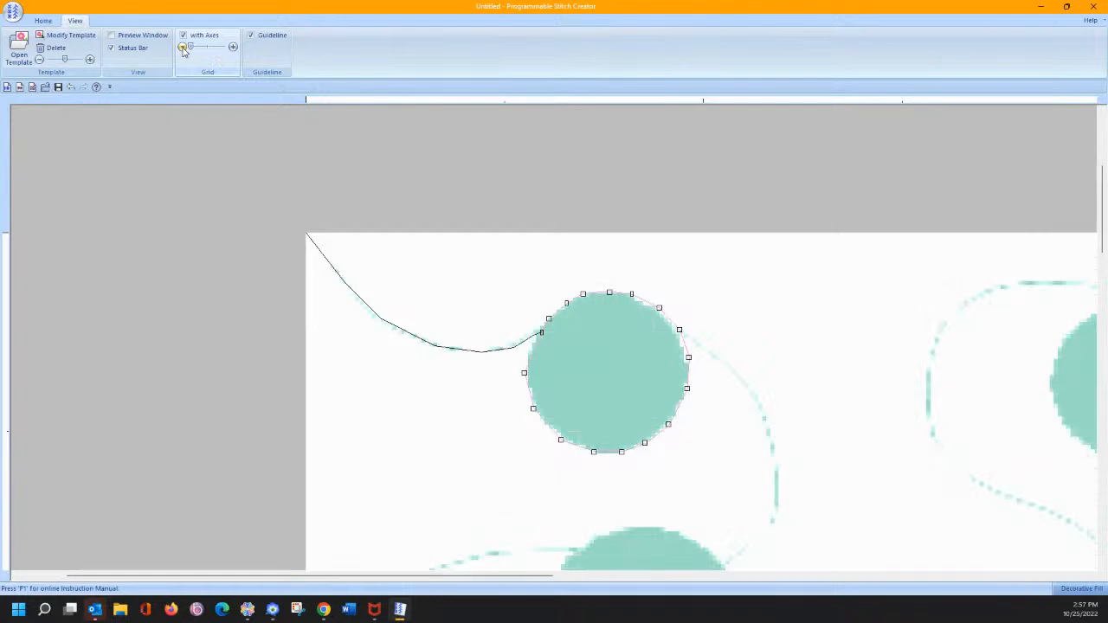
pyautogui.click(525, 374)
pyautogui.moveTo(532, 365); pyautogui.dragTo(530, 364)
pyautogui.click(532, 410)
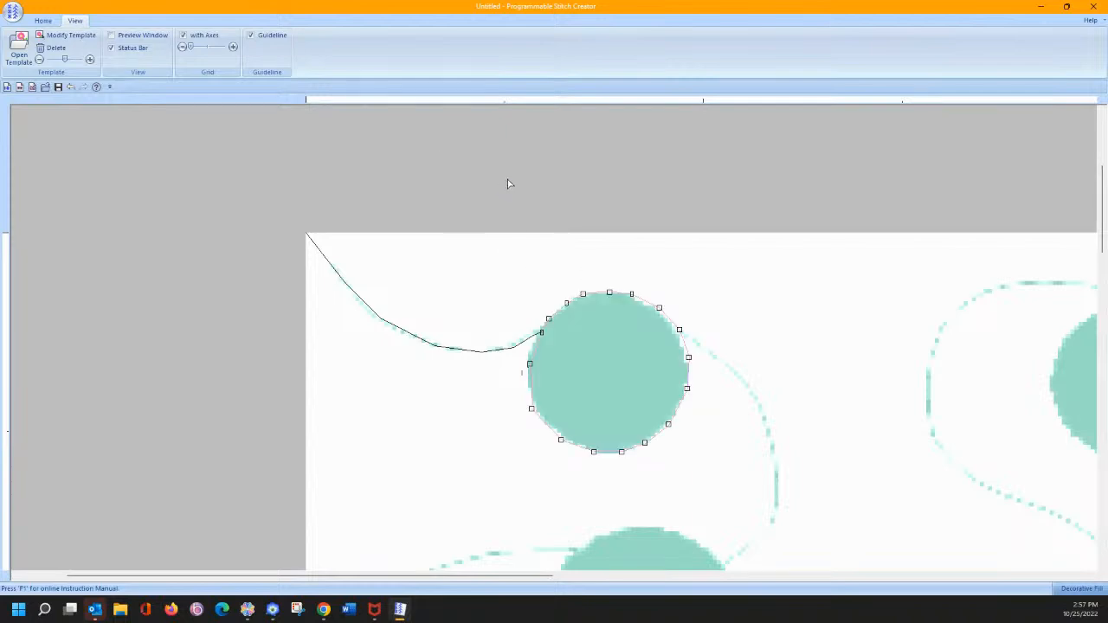
# Copy the traced circle onto the small upper-middle circle and the large upper-right circle, resizing the copies to fit the template.
pyautogui.click(42, 20)
pyautogui.click(17, 41)
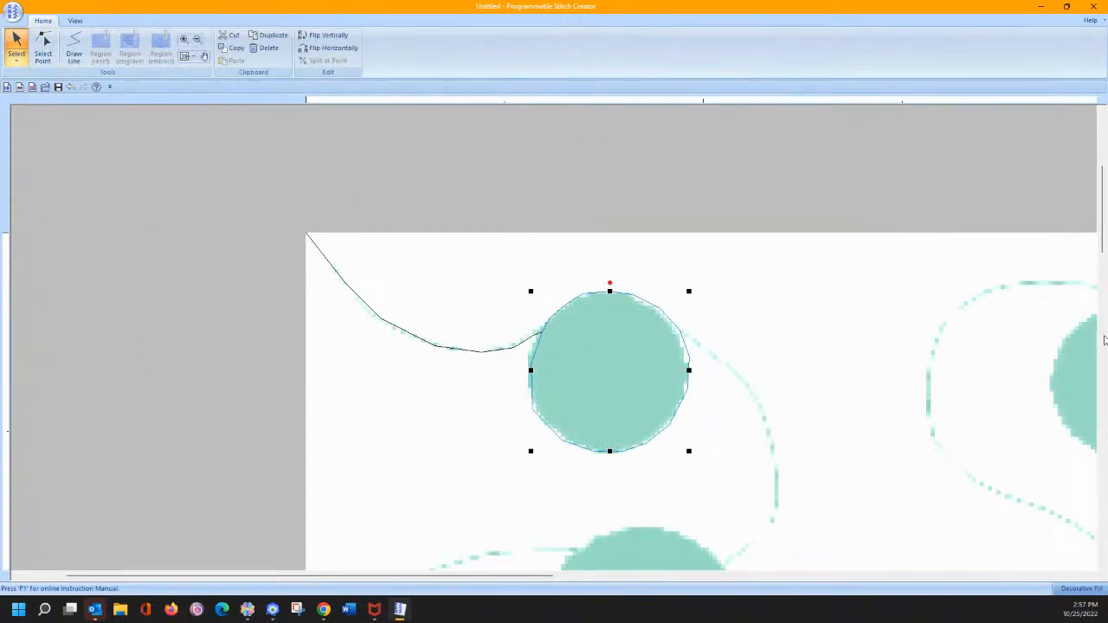
pyautogui.scroll(-1, 1106, 340)
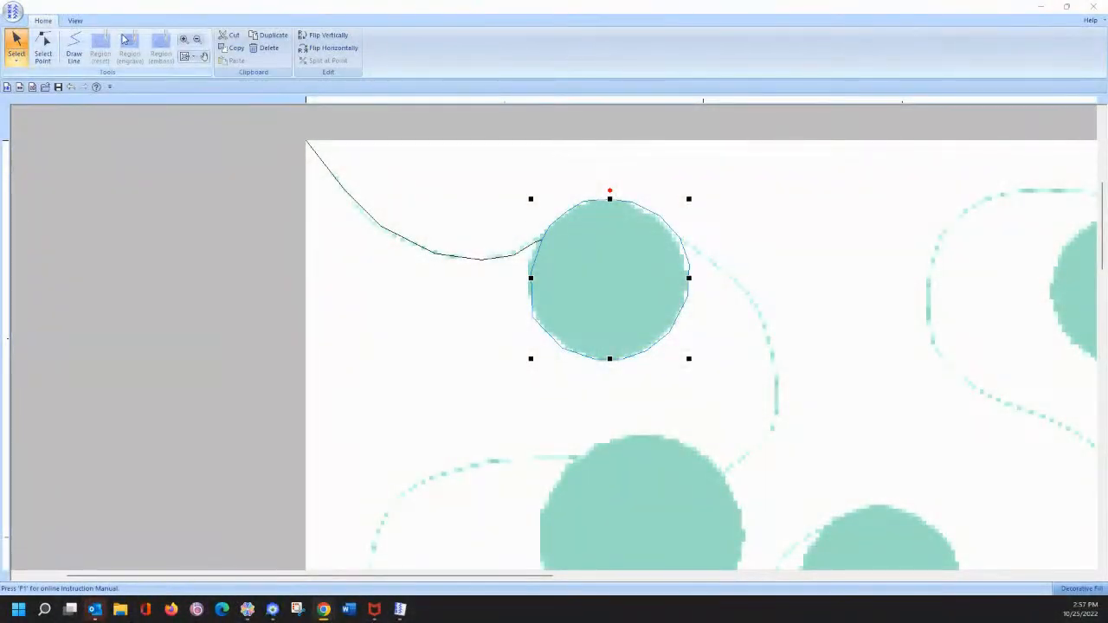
pyautogui.click(185, 56)
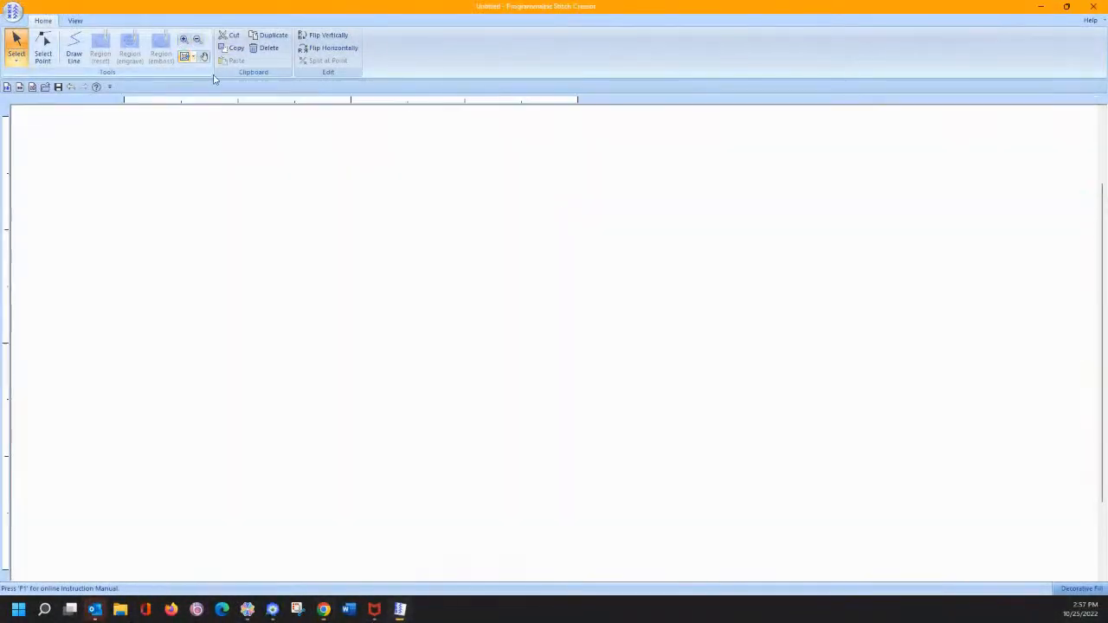
pyautogui.click(232, 149)
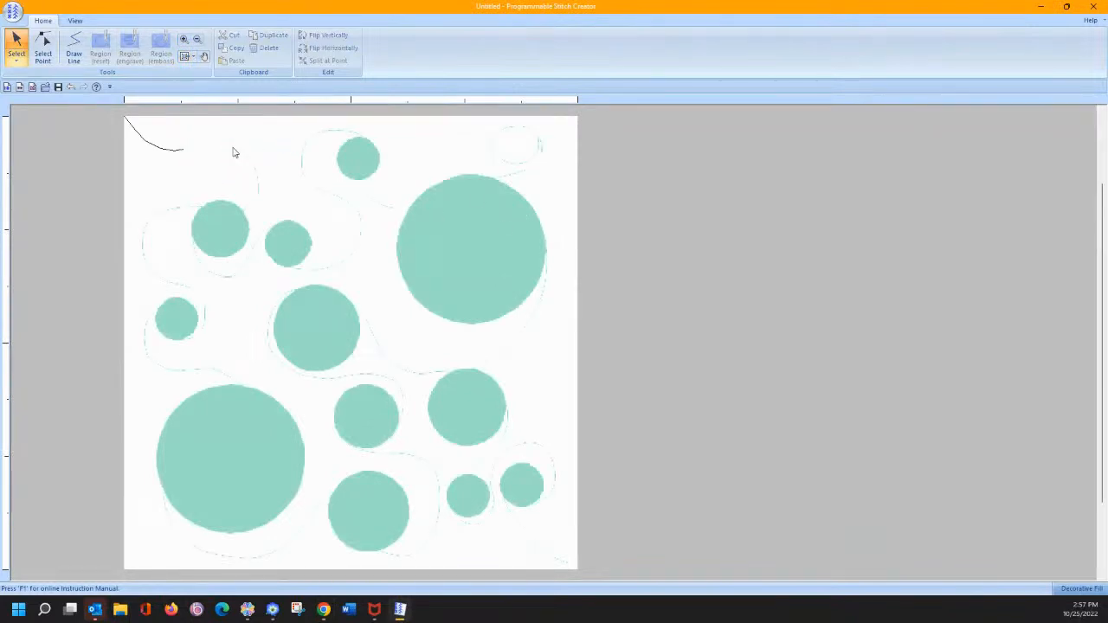
pyautogui.moveTo(233, 154); pyautogui.dragTo(556, 322)
pyautogui.moveTo(427, 192); pyautogui.dragTo(389, 154)
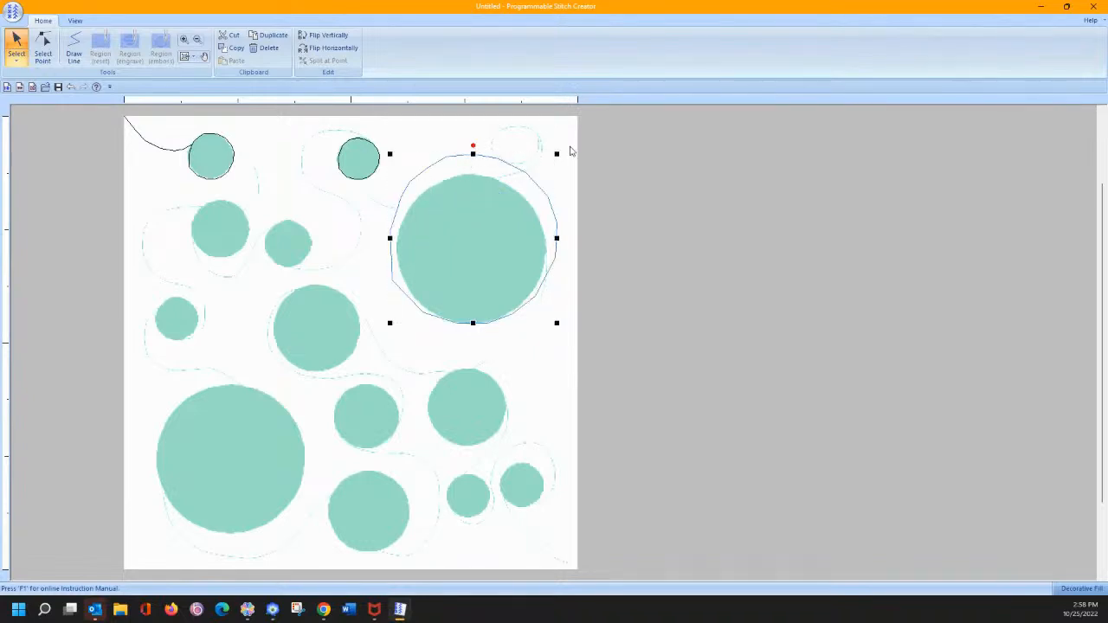
pyautogui.moveTo(557, 154); pyautogui.dragTo(501, 184)
# Copy the small circle outline onto the two template circles below the first traced circle, enlarging each copy to fit.
pyautogui.click(358, 138)
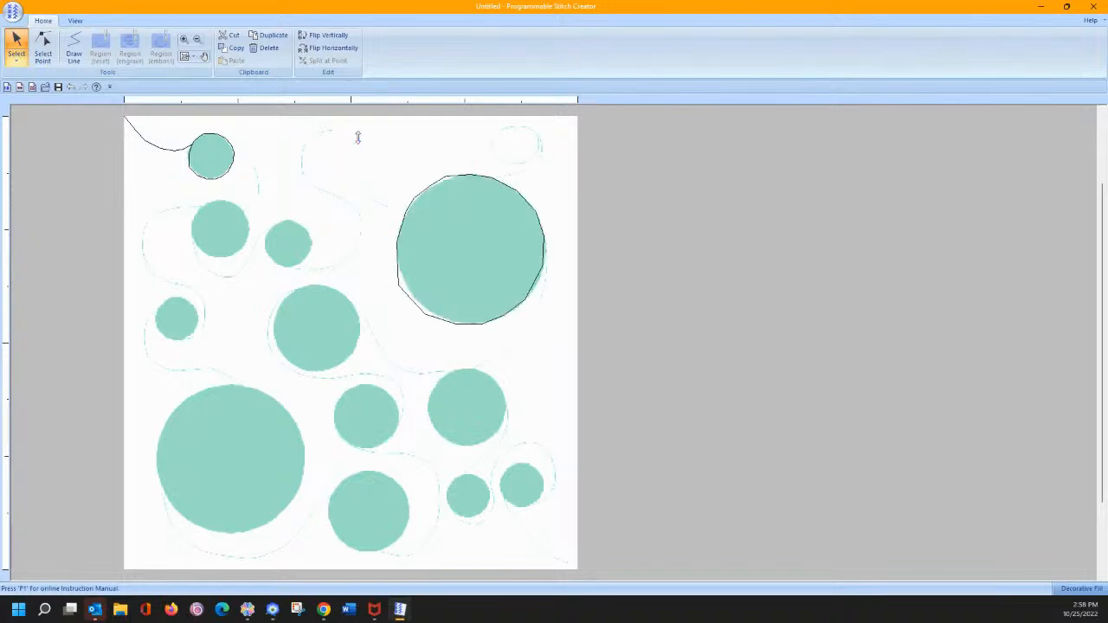
pyautogui.moveTo(350, 140); pyautogui.dragTo(279, 223)
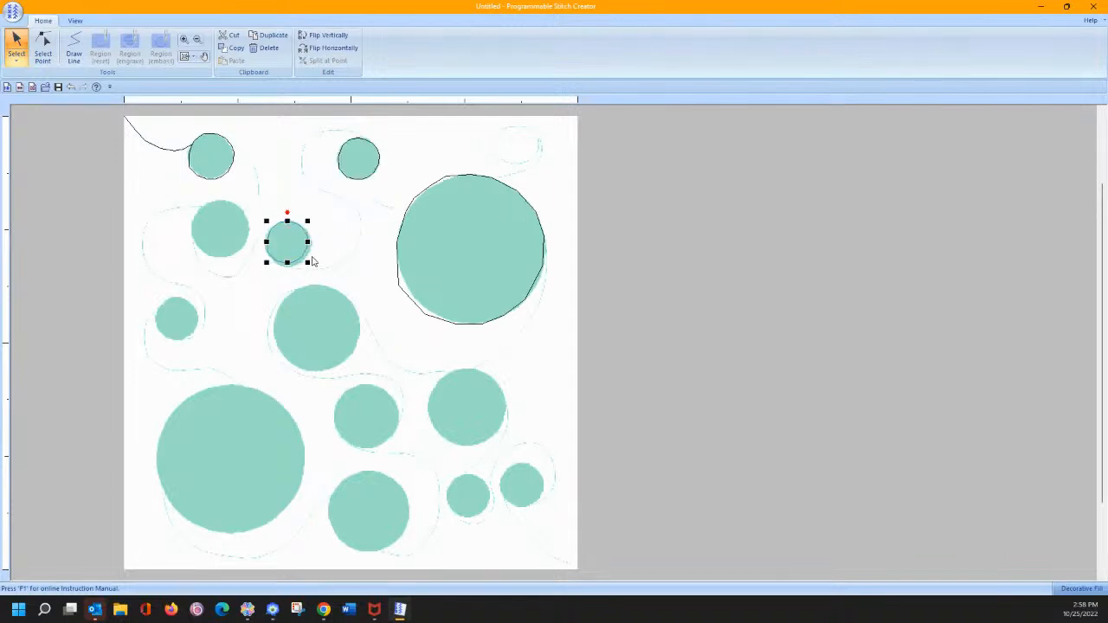
pyautogui.moveTo(308, 262); pyautogui.dragTo(312, 266)
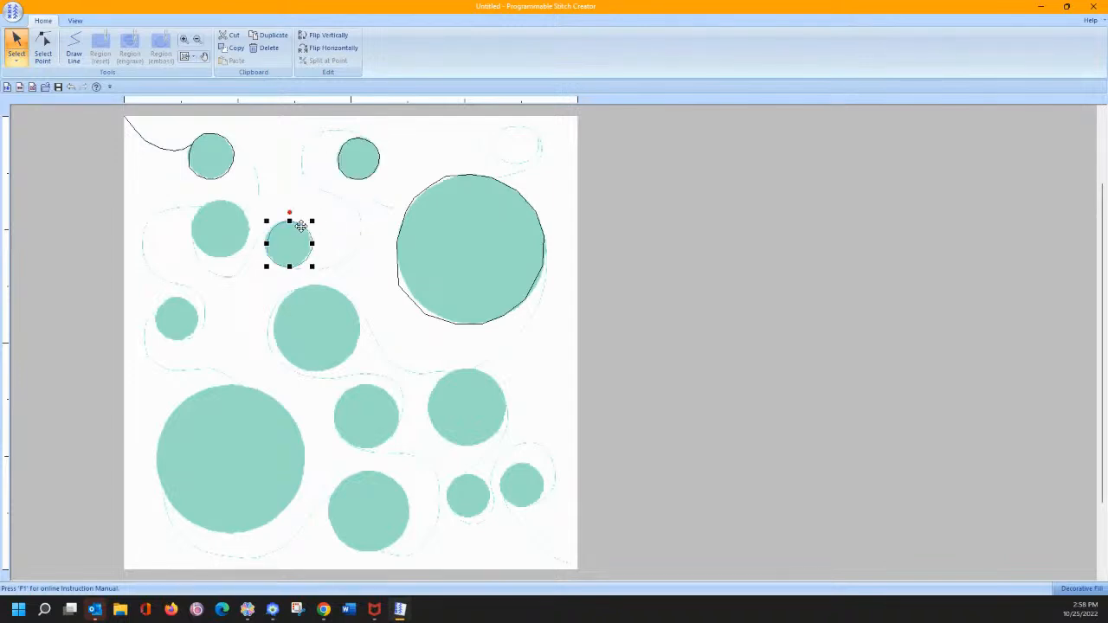
pyautogui.moveTo(286, 227); pyautogui.dragTo(245, 259)
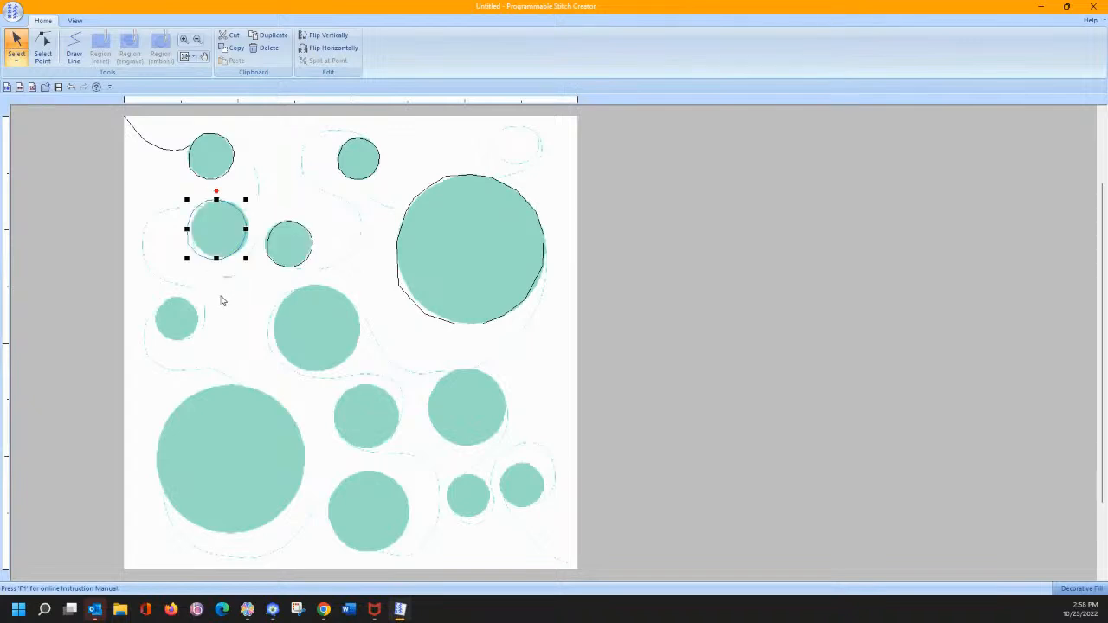
# Copy the circle outline onto the small circle near the left edge and the medium central circle, scaling the central copy to fit.
pyautogui.click(280, 227)
pyautogui.click(281, 223)
pyautogui.moveTo(280, 223); pyautogui.dragTo(308, 284)
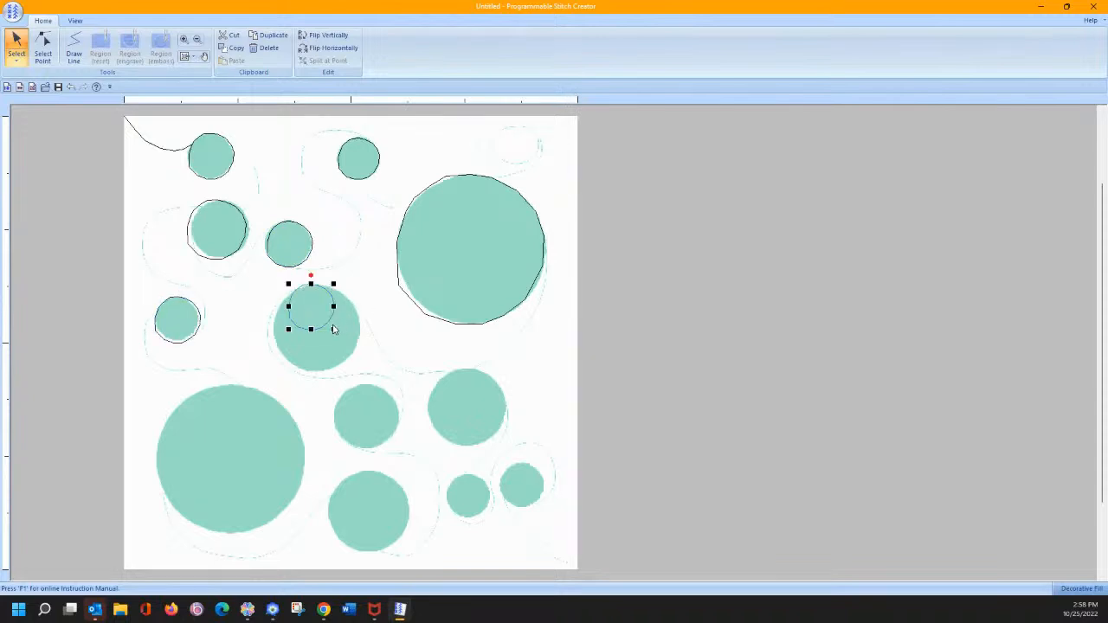
pyautogui.moveTo(333, 329); pyautogui.dragTo(377, 373)
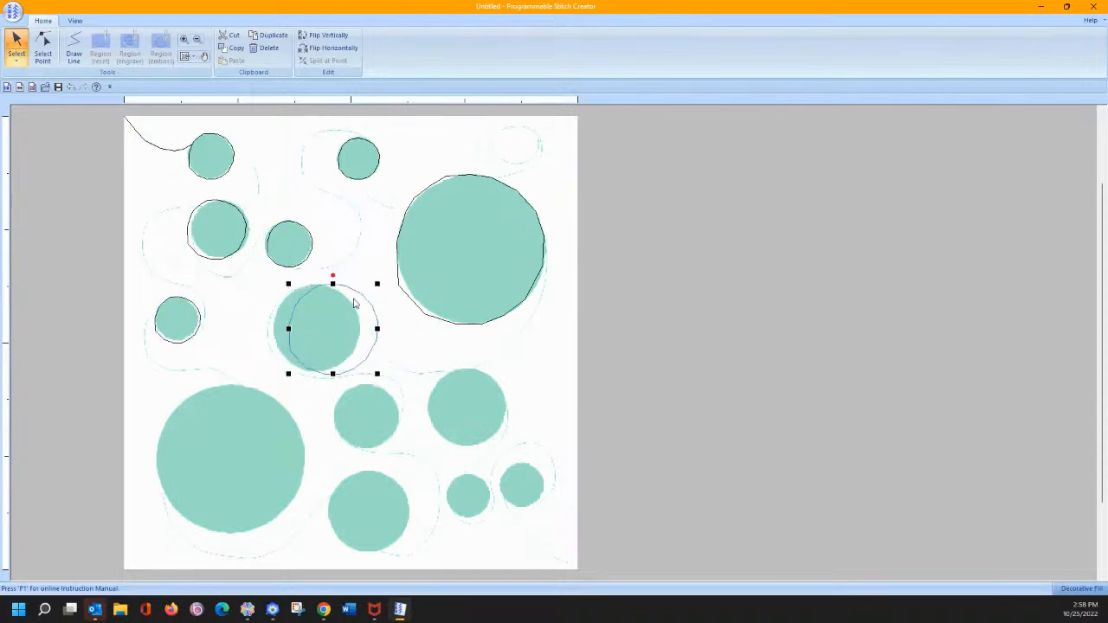
pyautogui.moveTo(357, 291); pyautogui.dragTo(336, 290)
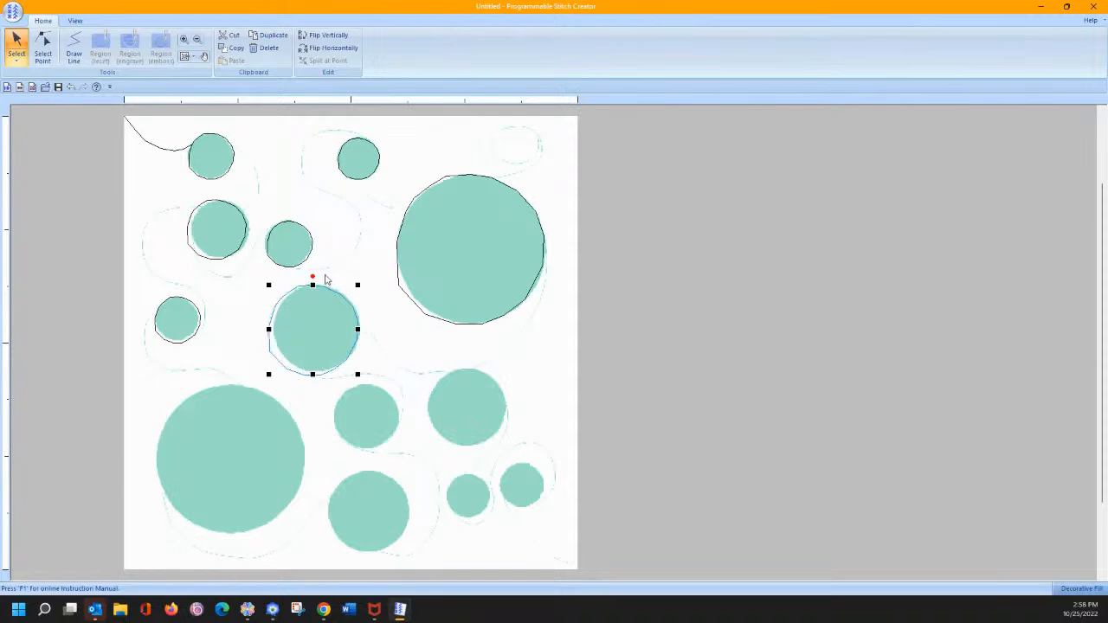
pyautogui.moveTo(266, 374); pyautogui.dragTo(276, 367)
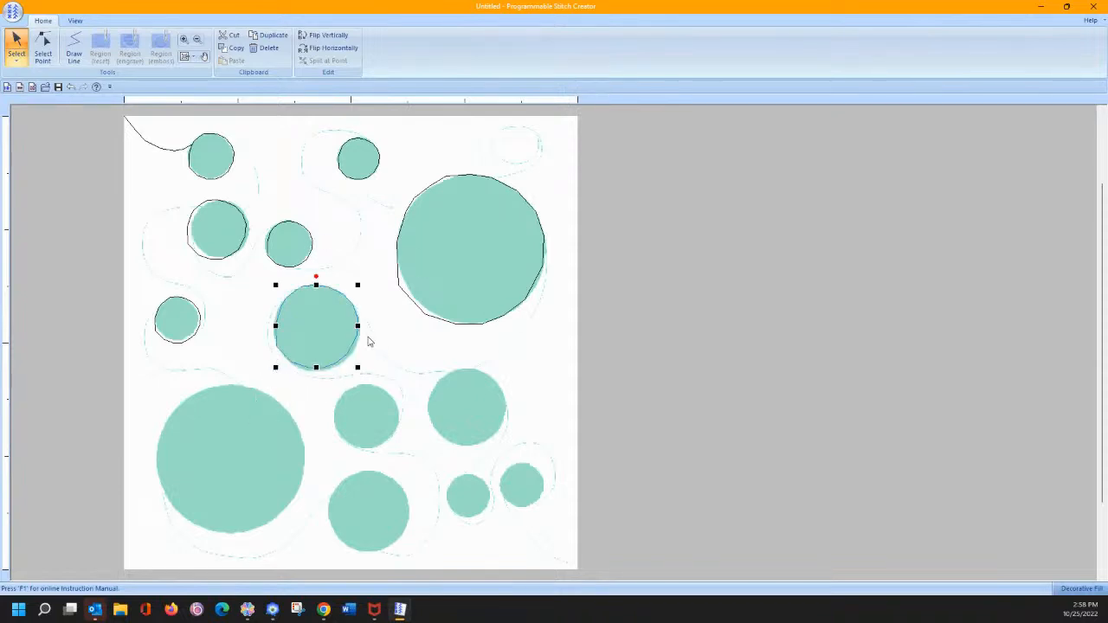
# Copy the central circle outline onto the large lower-left circle, then enlarge and reposition the copy to match the template.
pyautogui.moveTo(342, 295); pyautogui.dragTo(229, 394)
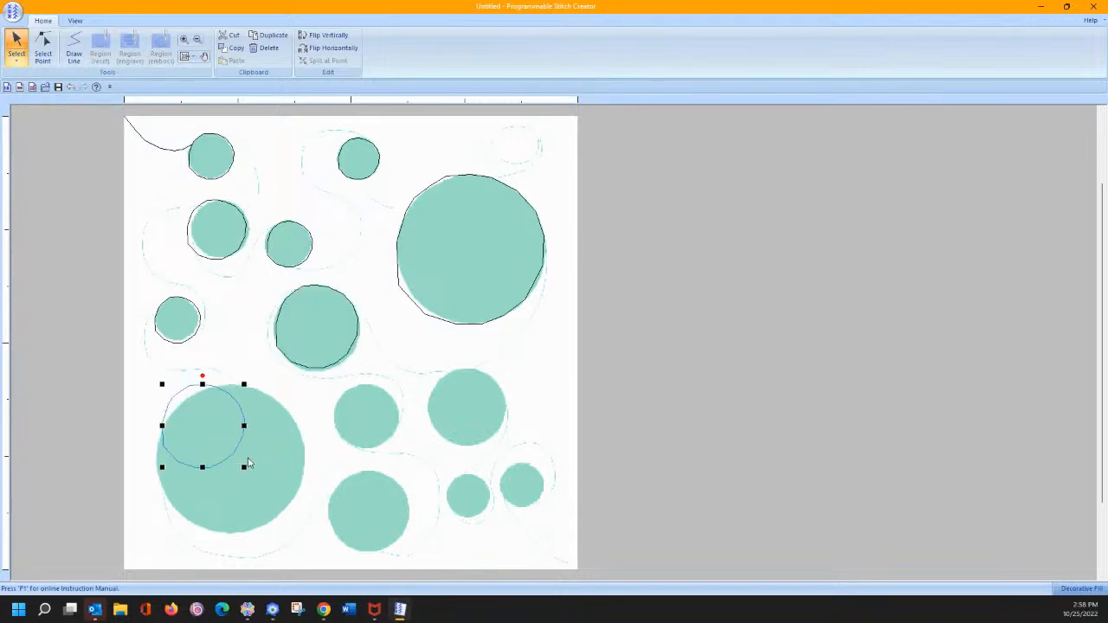
pyautogui.moveTo(242, 467); pyautogui.dragTo(303, 526)
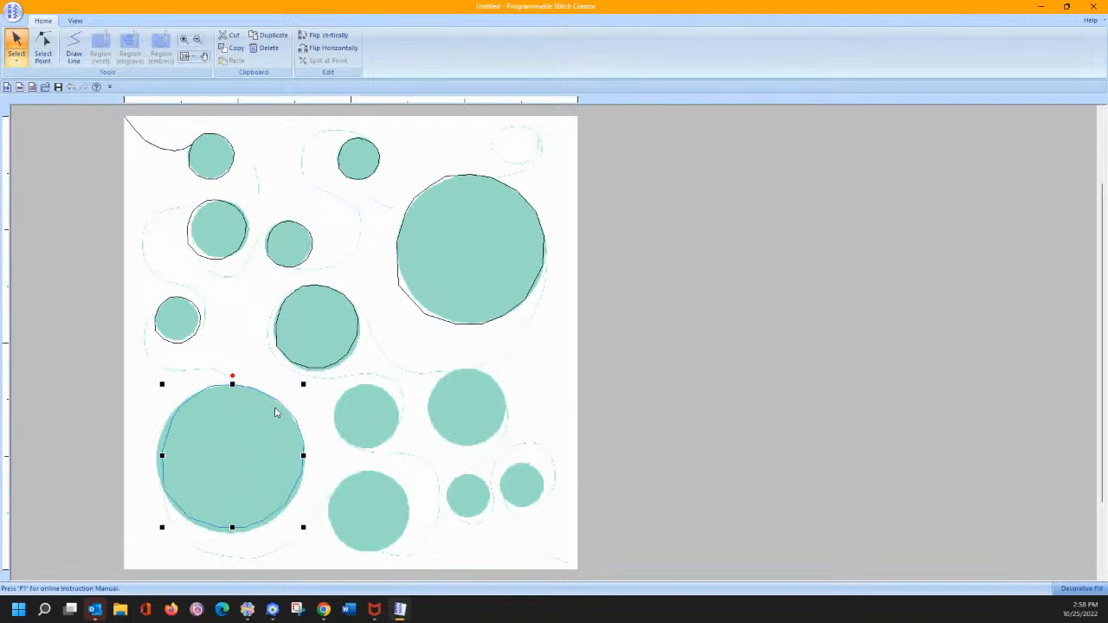
pyautogui.moveTo(270, 400); pyautogui.dragTo(265, 403)
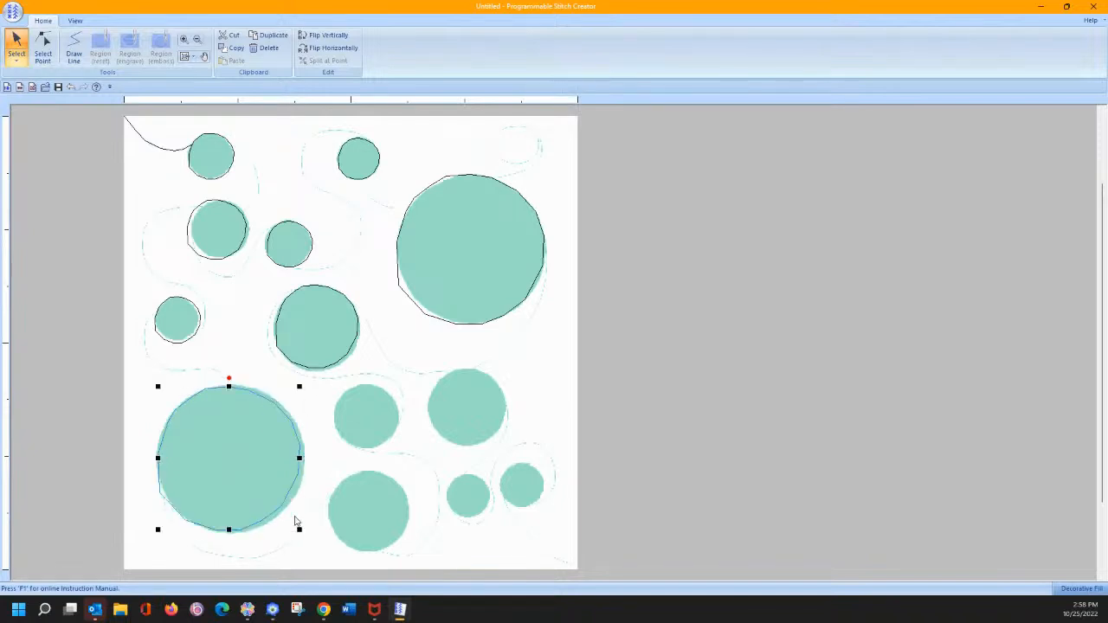
pyautogui.moveTo(300, 528); pyautogui.dragTo(302, 533)
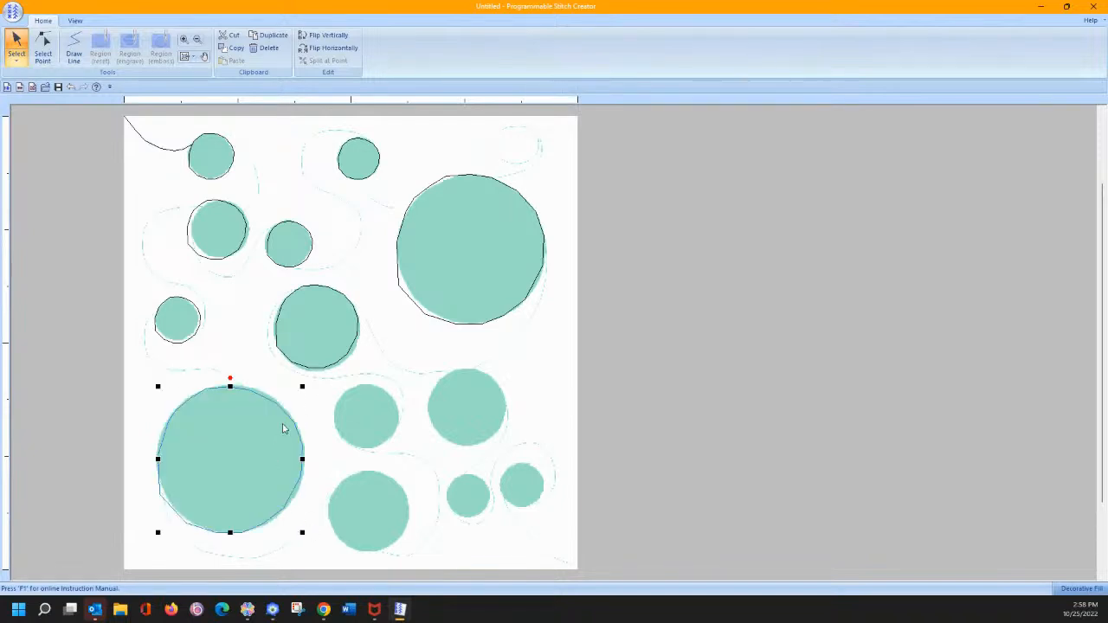
# Copy circle outlines onto the two neighbouring circles below and right of the central one, resizing each to match.
pyautogui.click(307, 292)
pyautogui.moveTo(307, 287); pyautogui.dragTo(362, 383)
pyautogui.moveTo(387, 438); pyautogui.dragTo(399, 447)
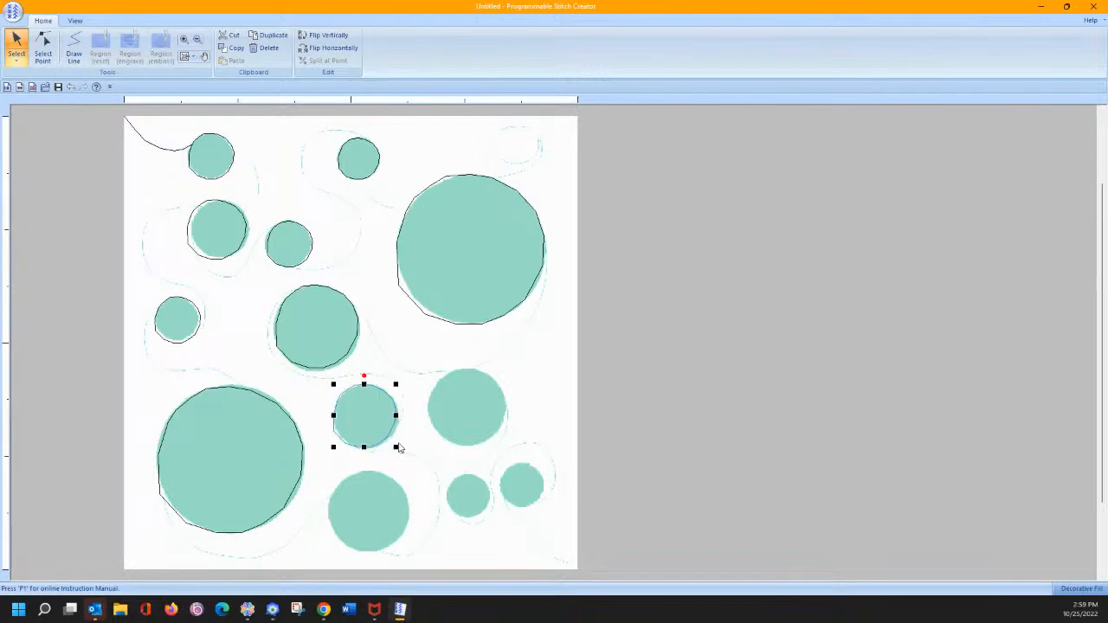
pyautogui.moveTo(377, 387); pyautogui.dragTo(473, 366)
pyautogui.moveTo(490, 424); pyautogui.dragTo(503, 437)
pyautogui.moveTo(483, 374); pyautogui.dragTo(485, 384)
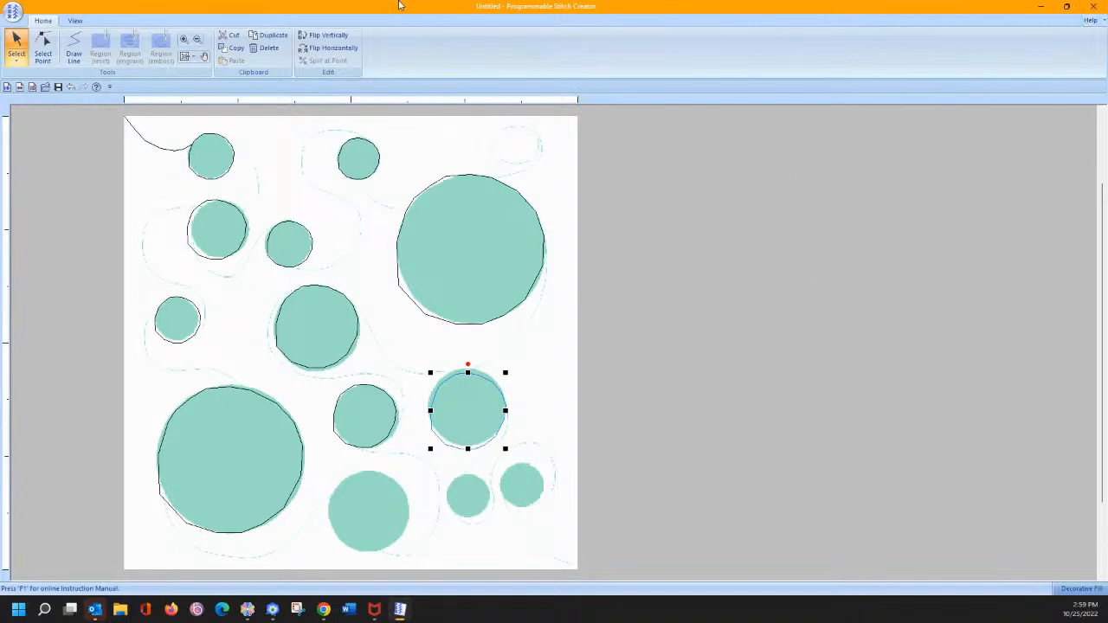
# Trace the connecting curves from the first circle to the one below it and on to the left-edge circle with Draw Line.
pyautogui.click(74, 48)
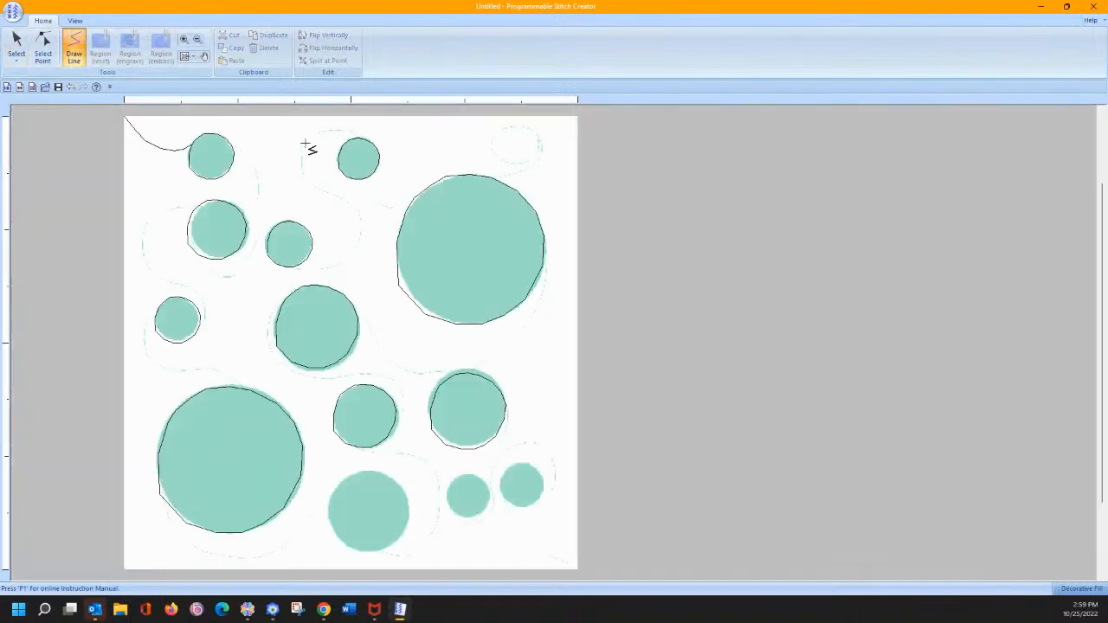
pyautogui.click(235, 149)
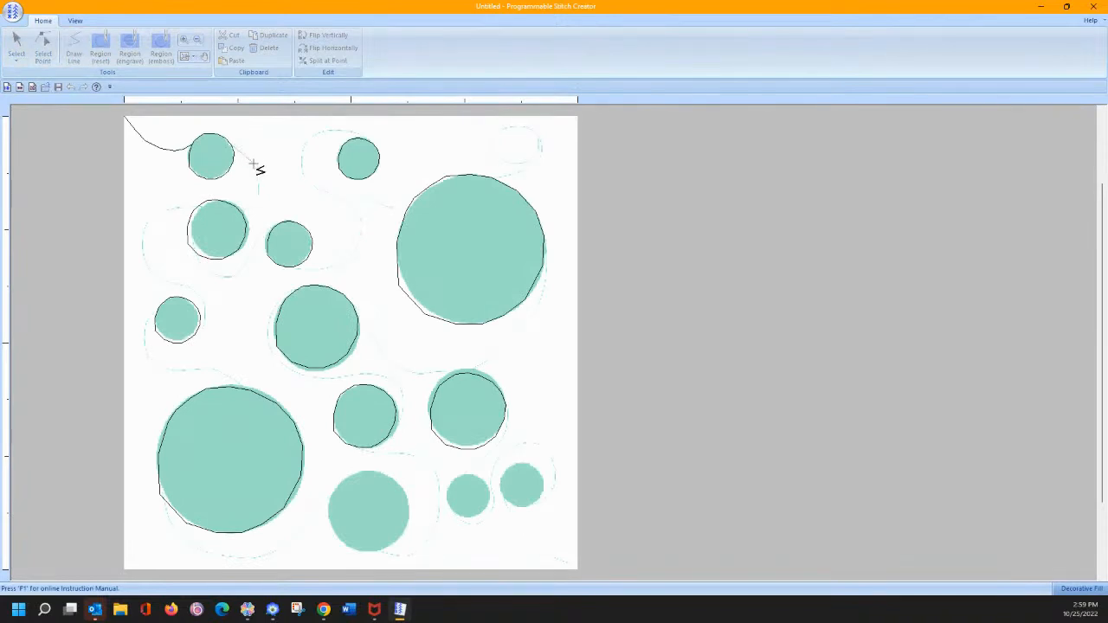
pyautogui.click(259, 200)
pyautogui.doubleClick(245, 216)
pyautogui.click(163, 277)
pyautogui.click(187, 284)
pyautogui.click(200, 291)
pyautogui.doubleClick(200, 333)
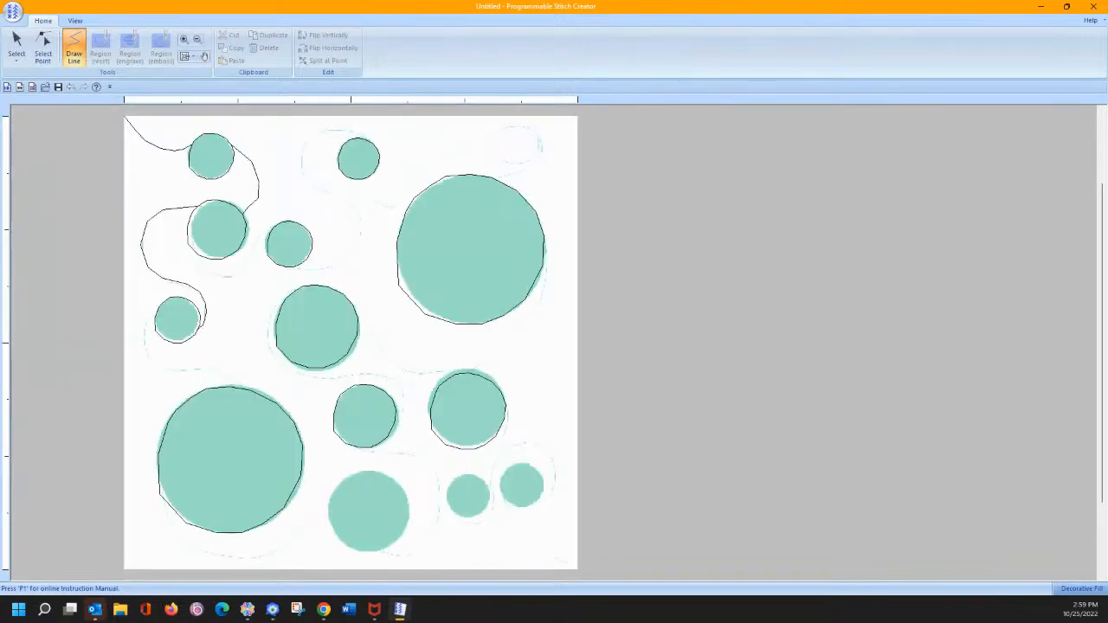
# Move the start point of the second connecting curve onto the nearest outline point of the circle below the first one.
pyautogui.click(184, 39)
pyautogui.moveTo(132, 169)
pyautogui.mouseDown()
pyautogui.moveTo(280, 274)
pyautogui.moveTo(294, 272)
pyautogui.mouseUp()
pyautogui.moveTo(475, 231); pyautogui.dragTo(707, 424)
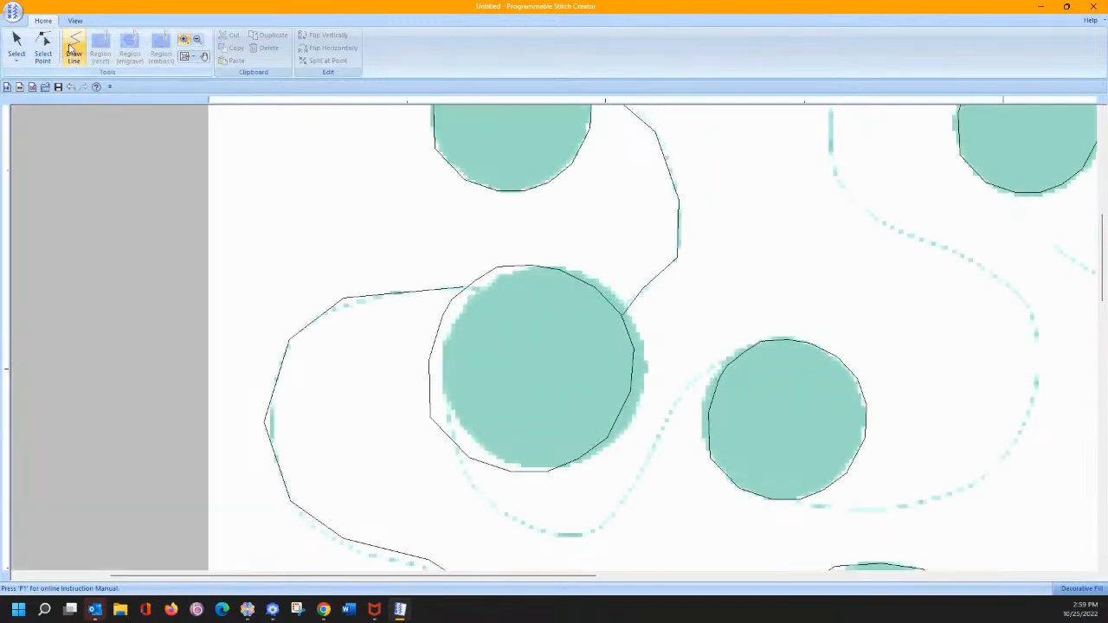
pyautogui.click(44, 41)
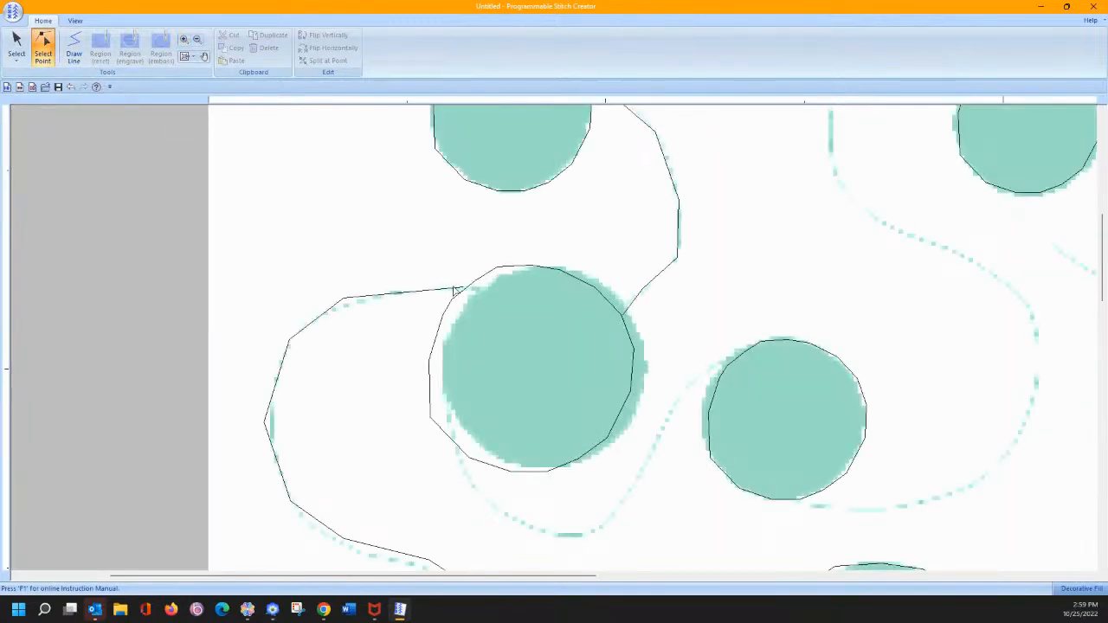
pyautogui.click(455, 293)
pyautogui.moveTo(464, 287); pyautogui.dragTo(451, 299)
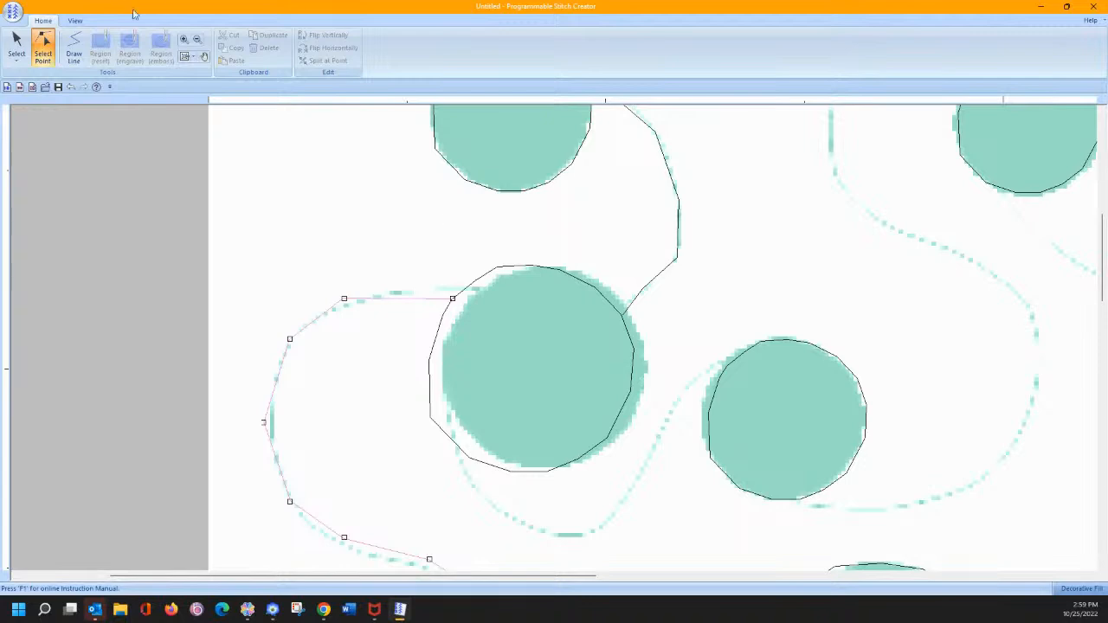
# Display the background grid and try to delete the overlapping point where the second connecting curve meets the circle outline.
pyautogui.click(75, 19)
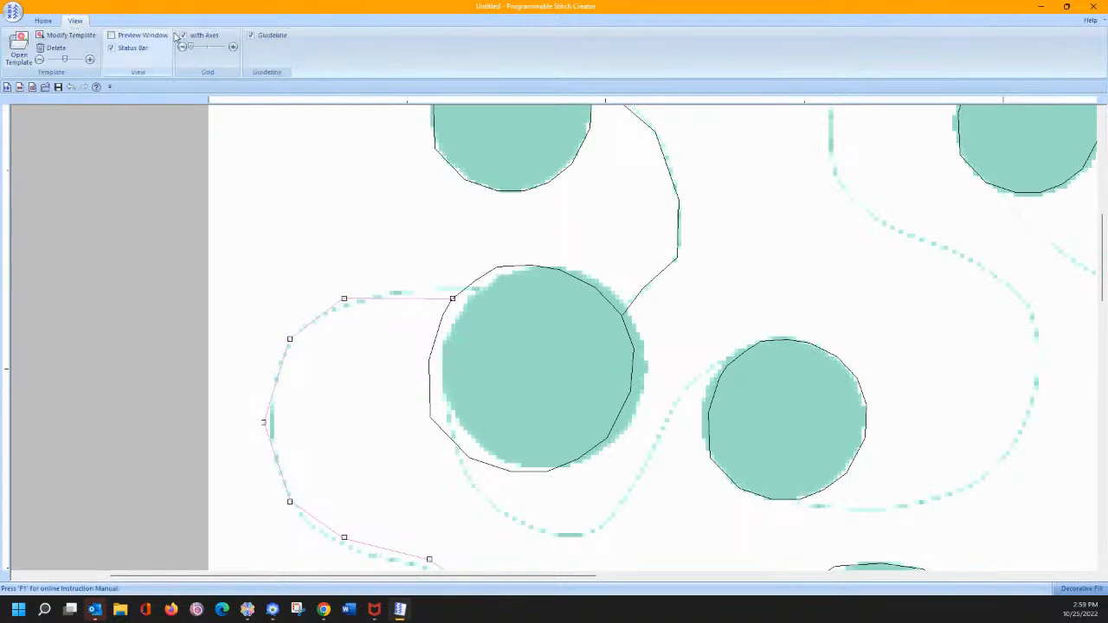
pyautogui.click(232, 48)
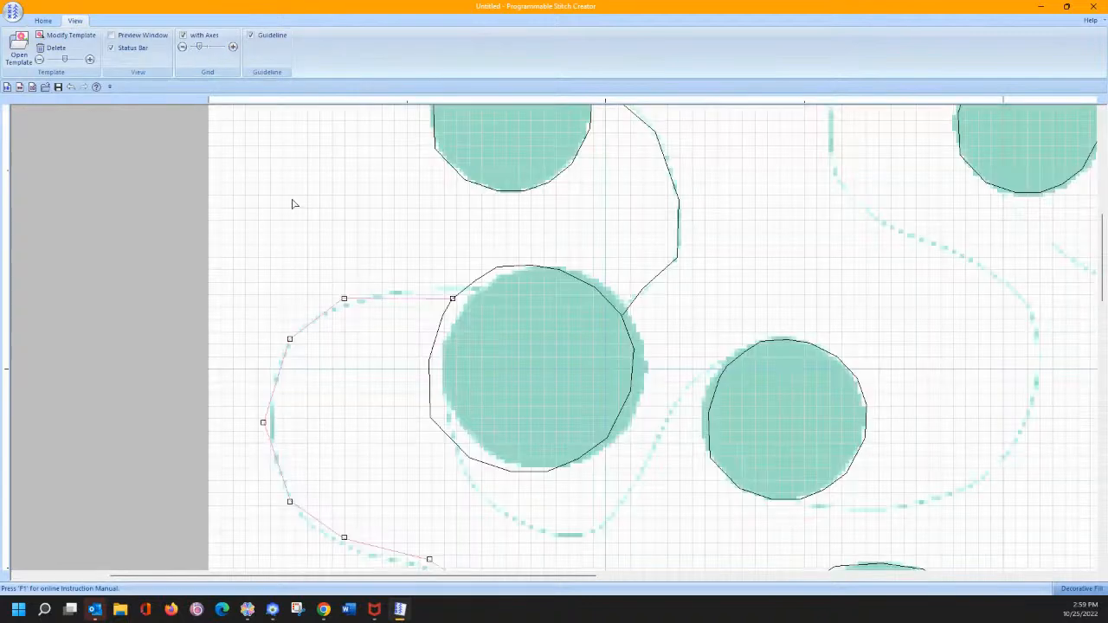
pyautogui.click(457, 295)
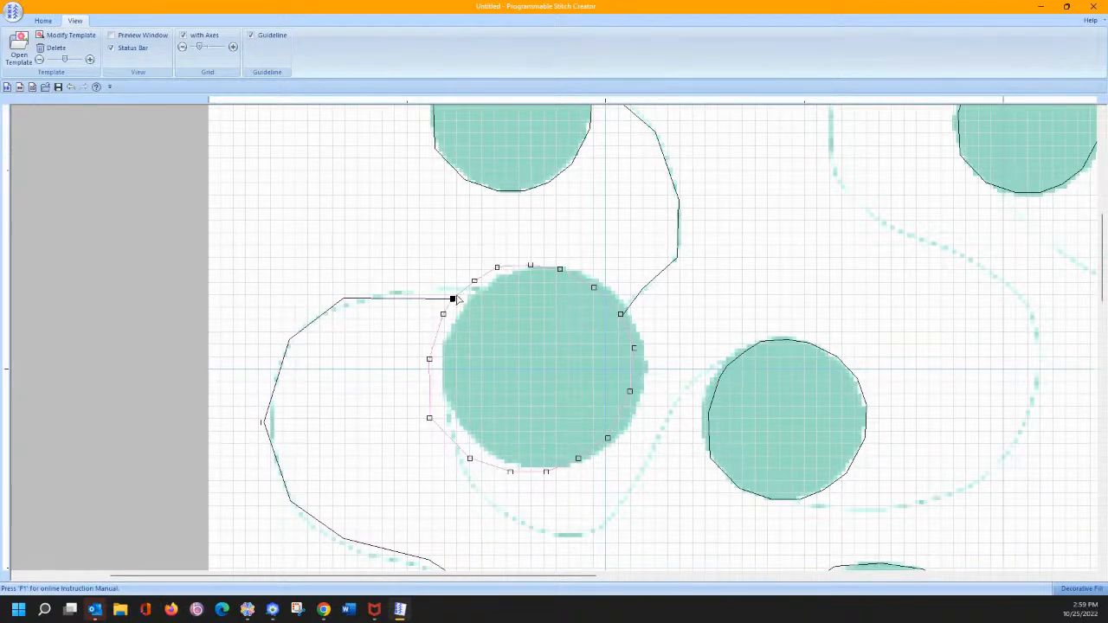
pyautogui.click(452, 298)
pyautogui.click(457, 296)
pyautogui.click(447, 300)
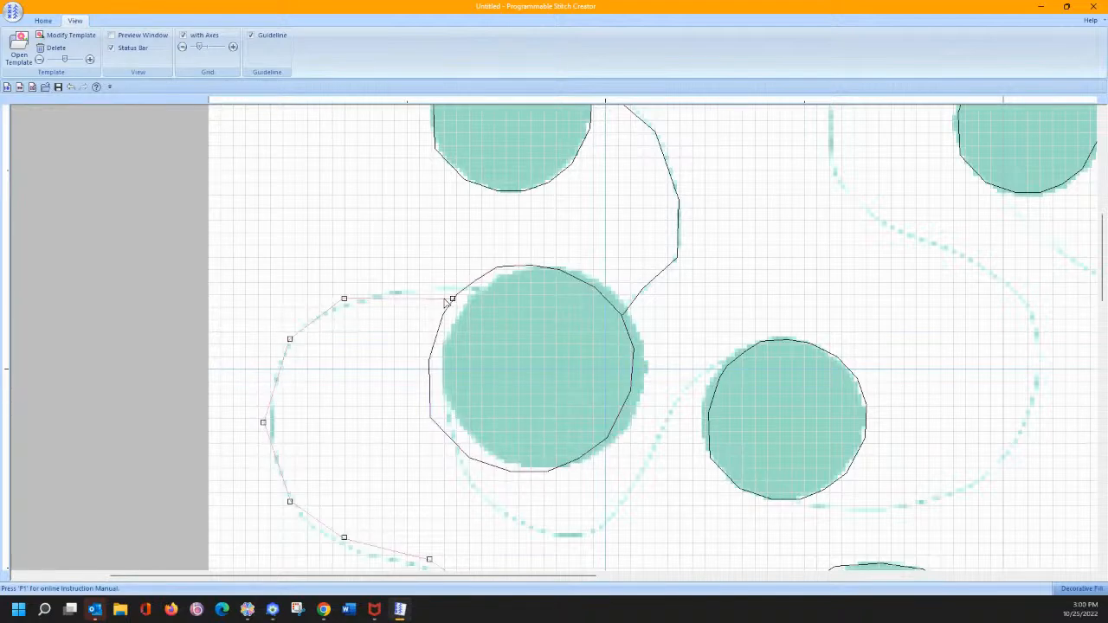
pyautogui.click(452, 299)
pyautogui.press('Delete')
pyautogui.click(277, 185)
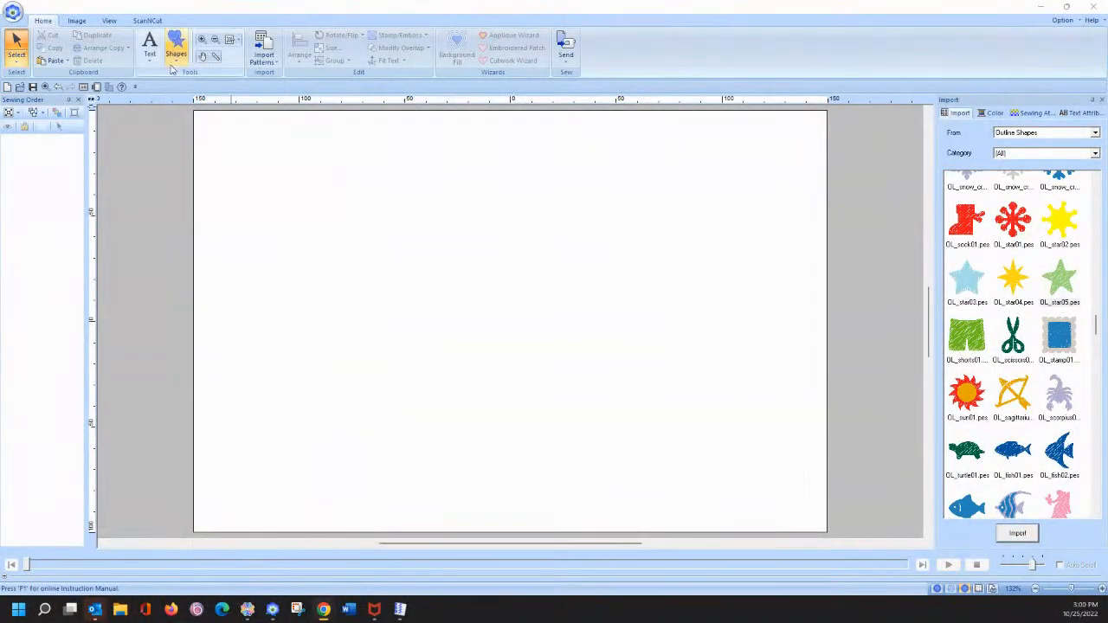
# In Layout & Editing, add the text VOLS to the blank page.
pyautogui.click(149, 48)
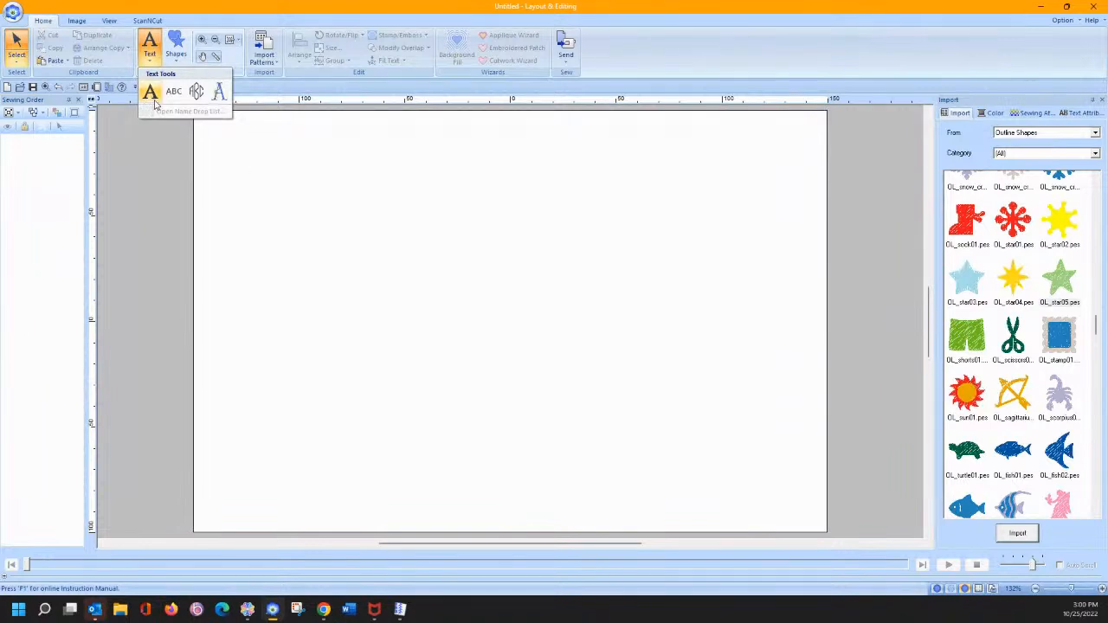
pyautogui.click(150, 91)
pyautogui.click(330, 339)
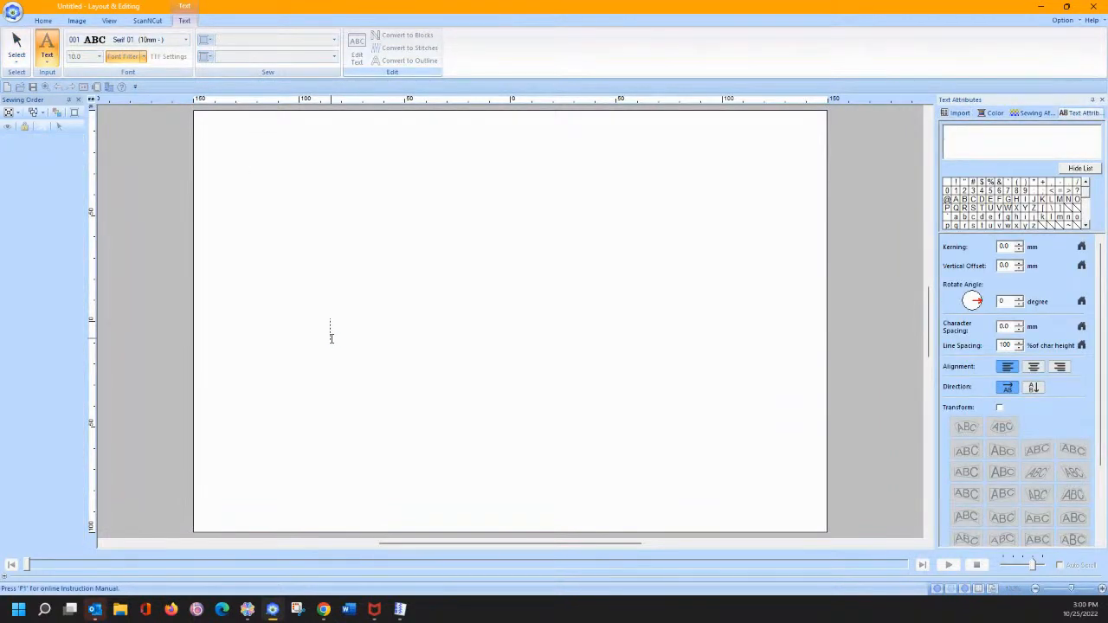
pyautogui.write('VOLS')
pyautogui.press('Escape')
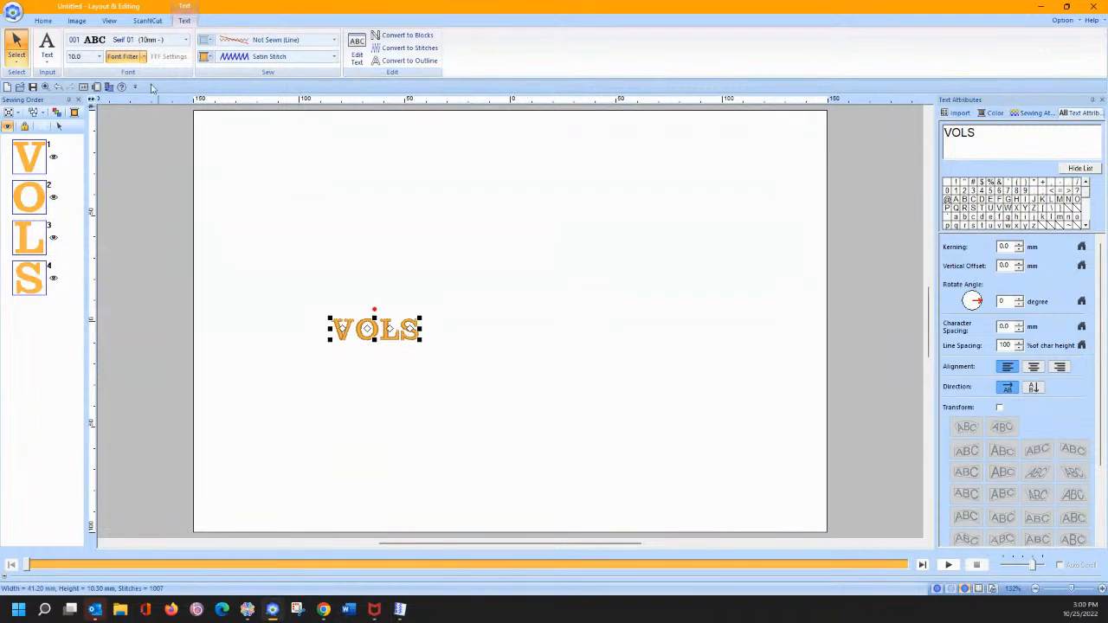
# Change the VOLS text to the Block 05 font and enlarge it to about 215 by 82 mm.
pyautogui.click(185, 40)
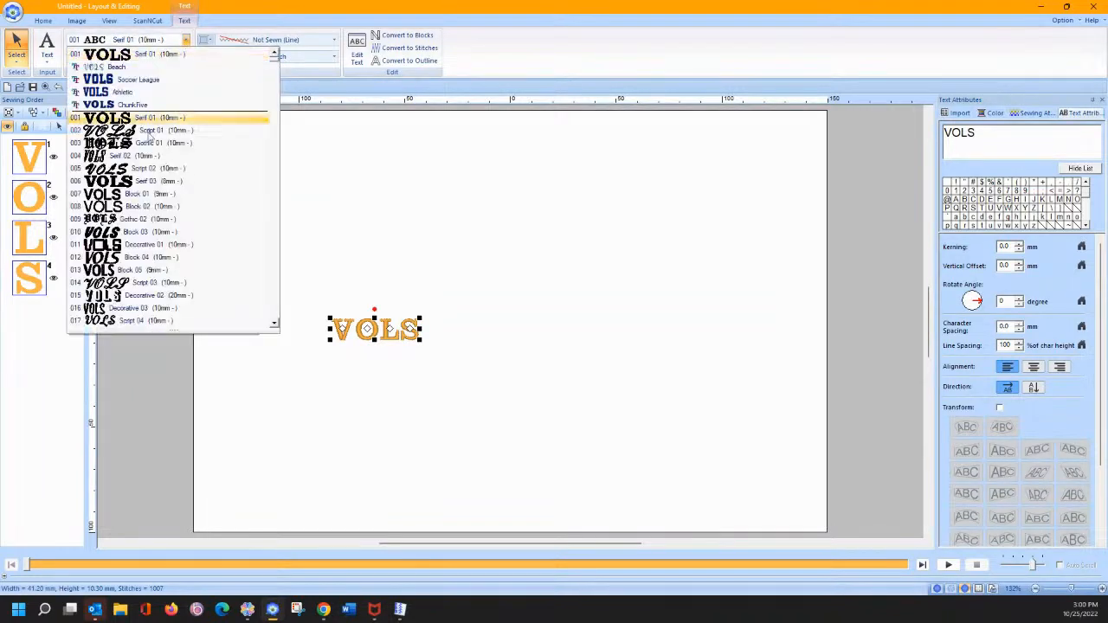
pyautogui.scroll(1, 137, 192)
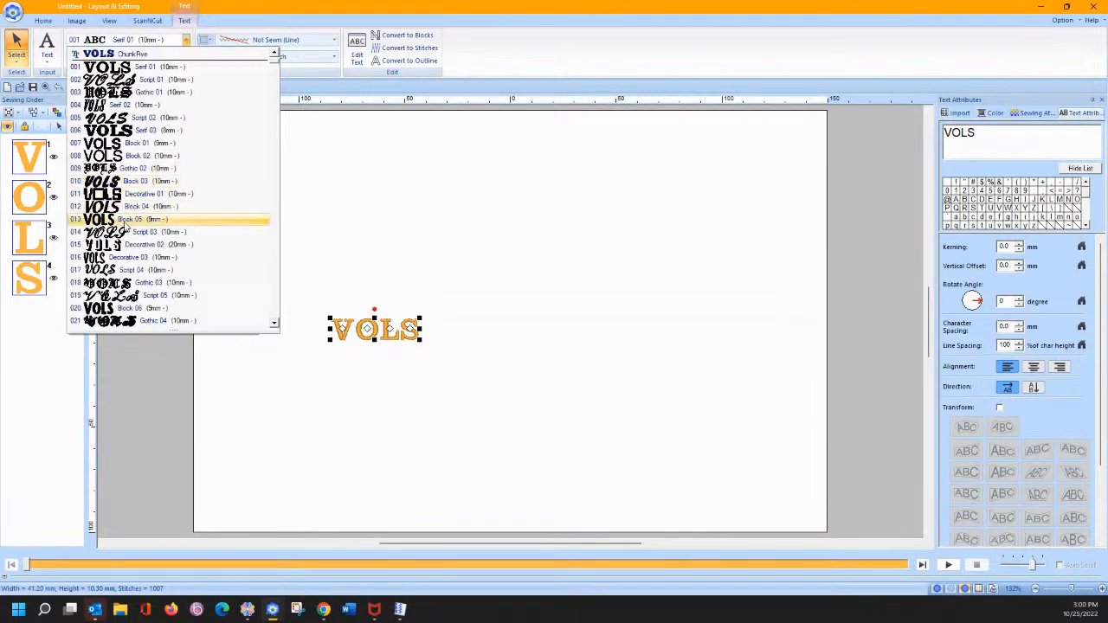
pyautogui.click(128, 220)
pyautogui.moveTo(390, 317); pyautogui.dragTo(794, 132)
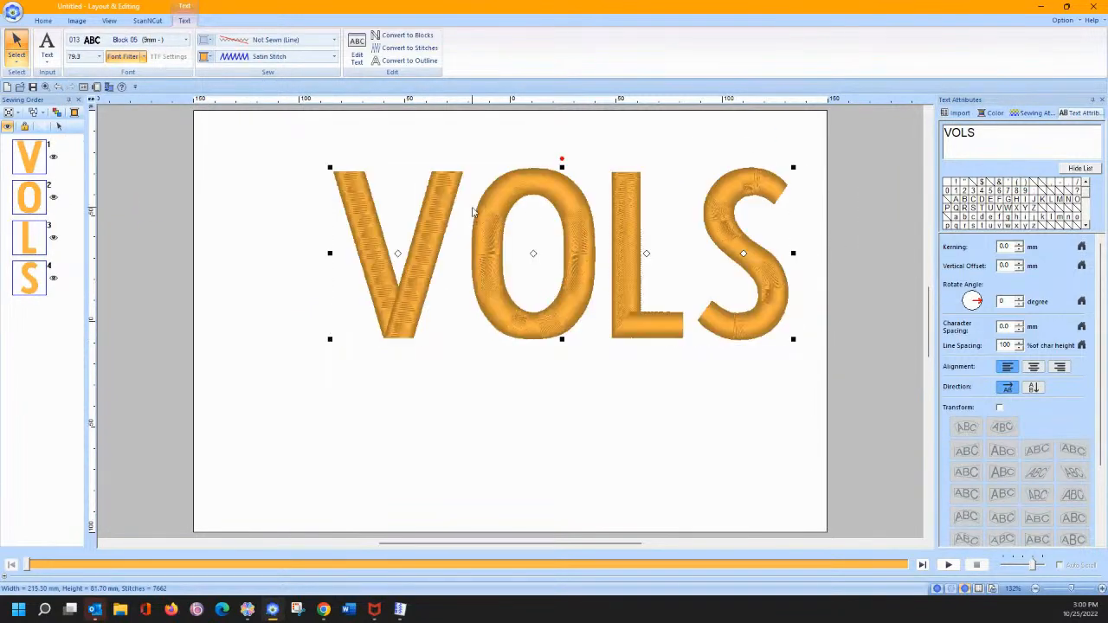
# Switch the units to inches, resize VOLS proportionally to about 2.5 inches high, and move it to the middle of the page.
pyautogui.click(91, 101)
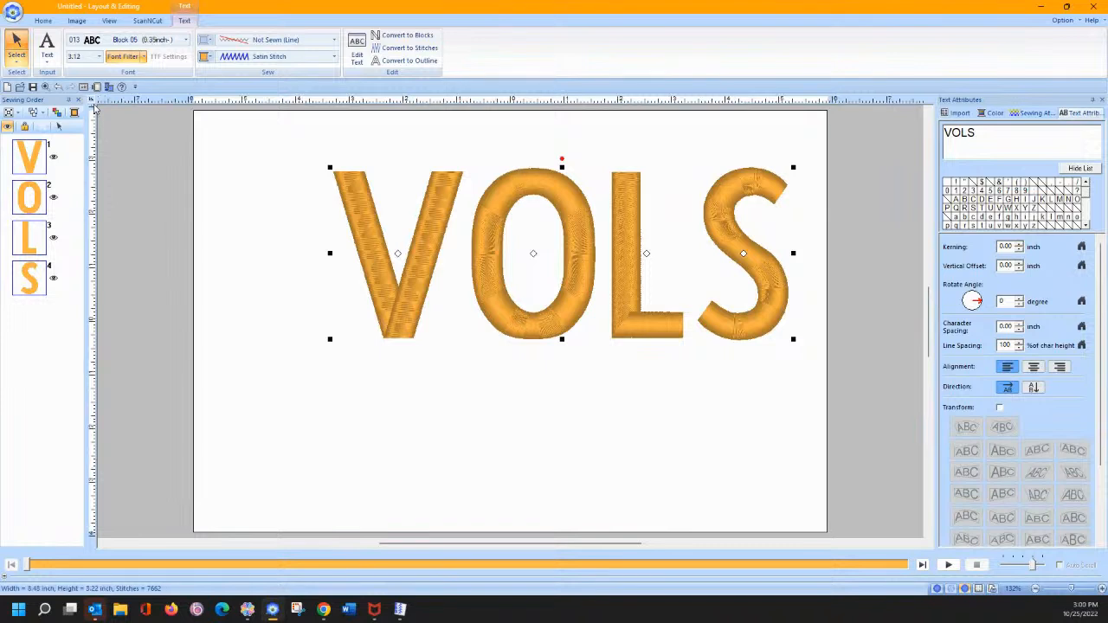
pyautogui.click(41, 20)
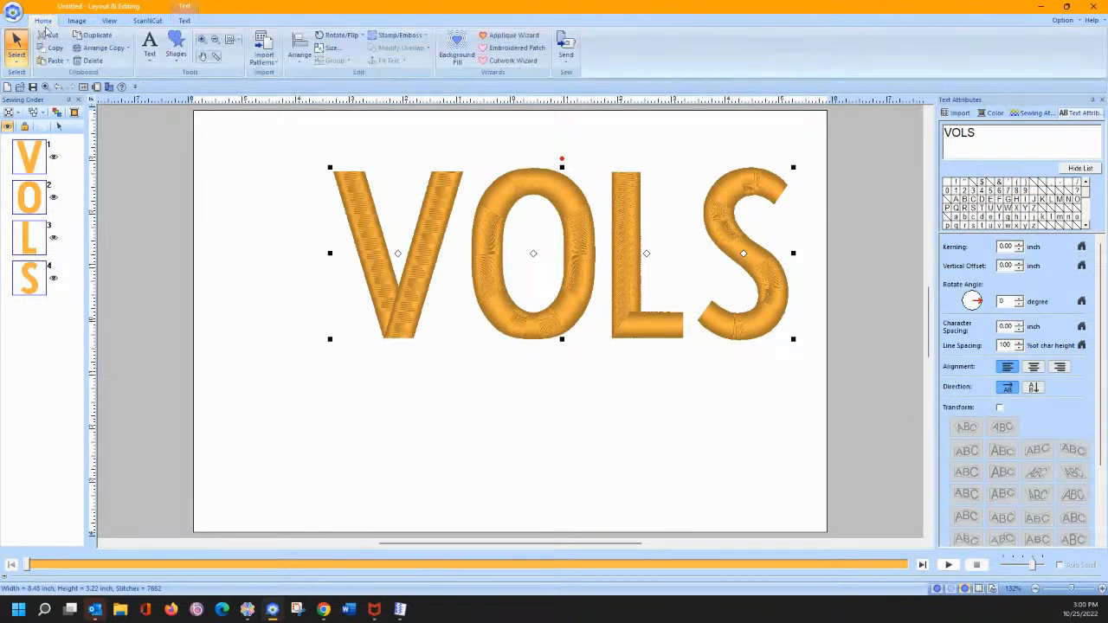
pyautogui.click(331, 48)
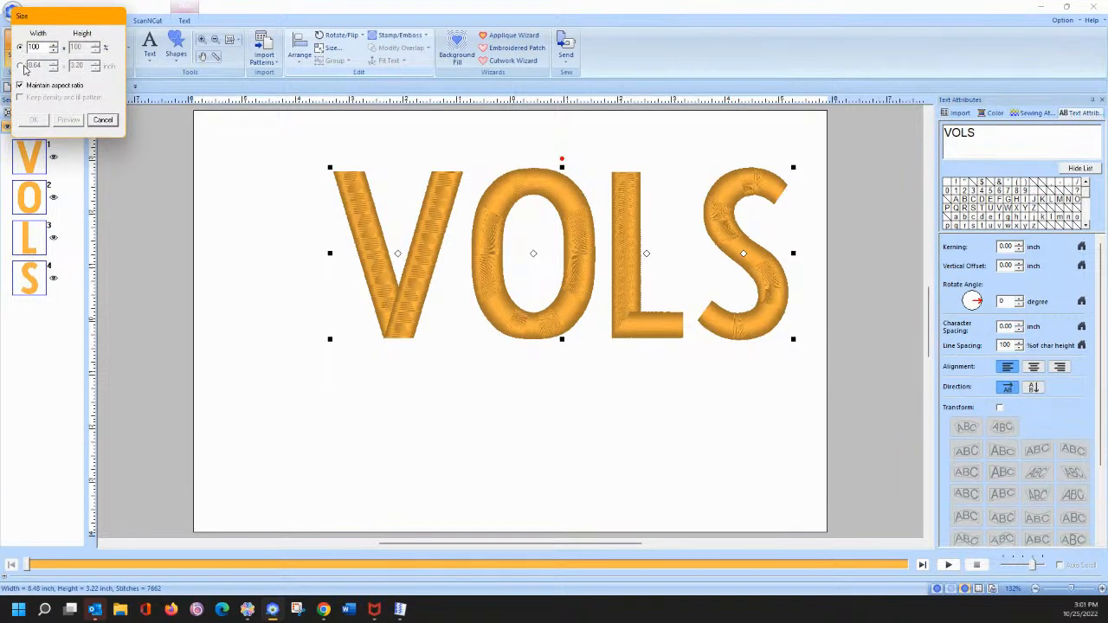
pyautogui.click(21, 67)
pyautogui.moveTo(87, 66); pyautogui.dragTo(25, 67)
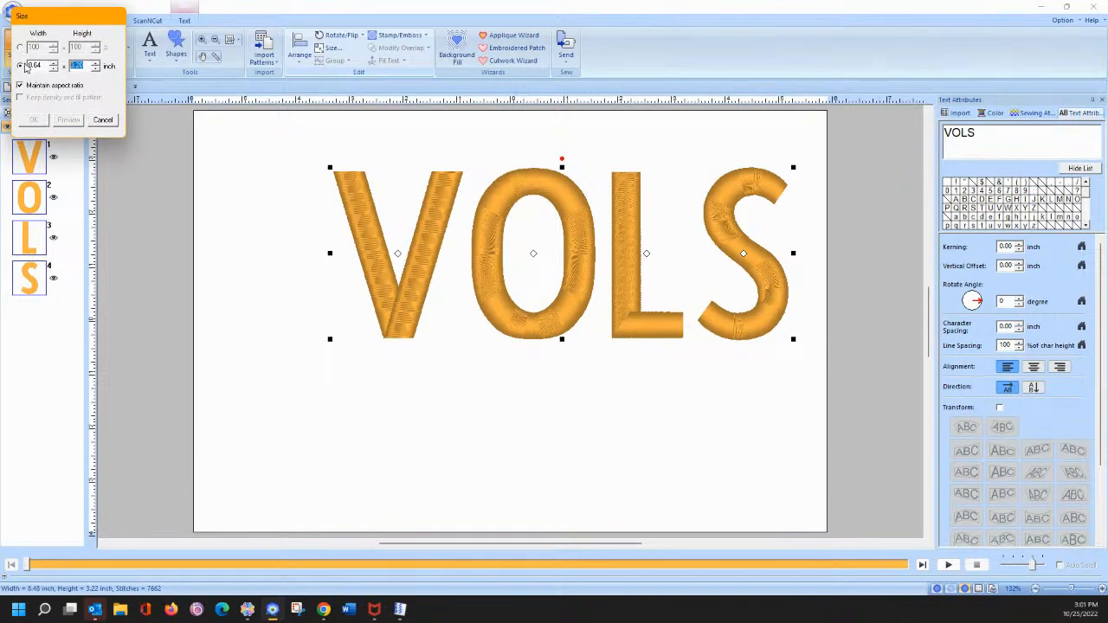
pyautogui.write('3')
pyautogui.click(33, 119)
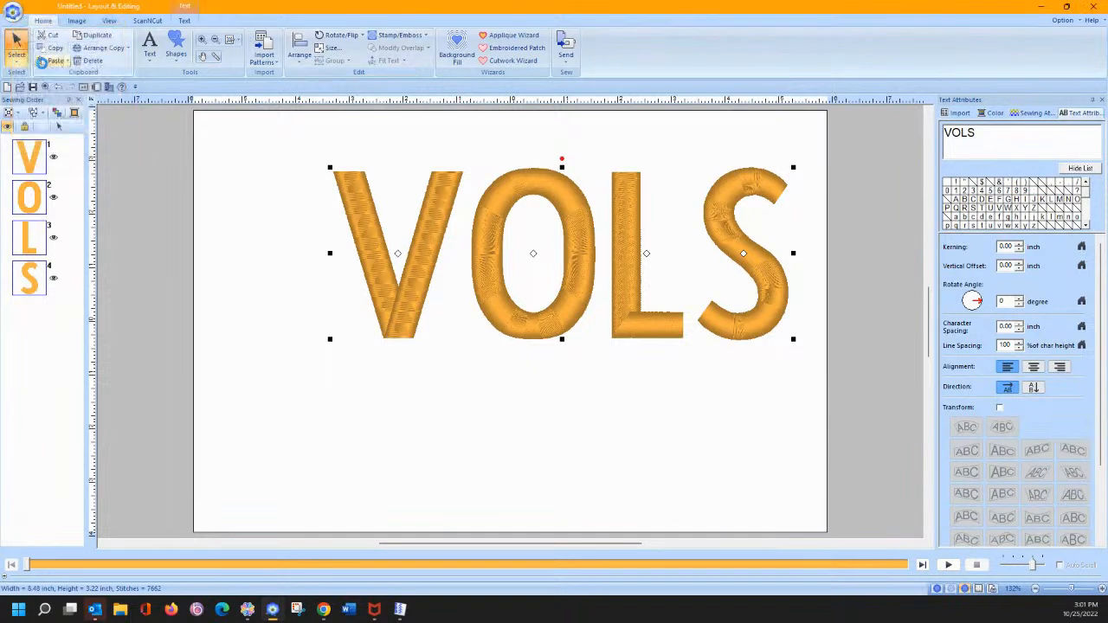
pyautogui.moveTo(467, 253); pyautogui.dragTo(435, 304)
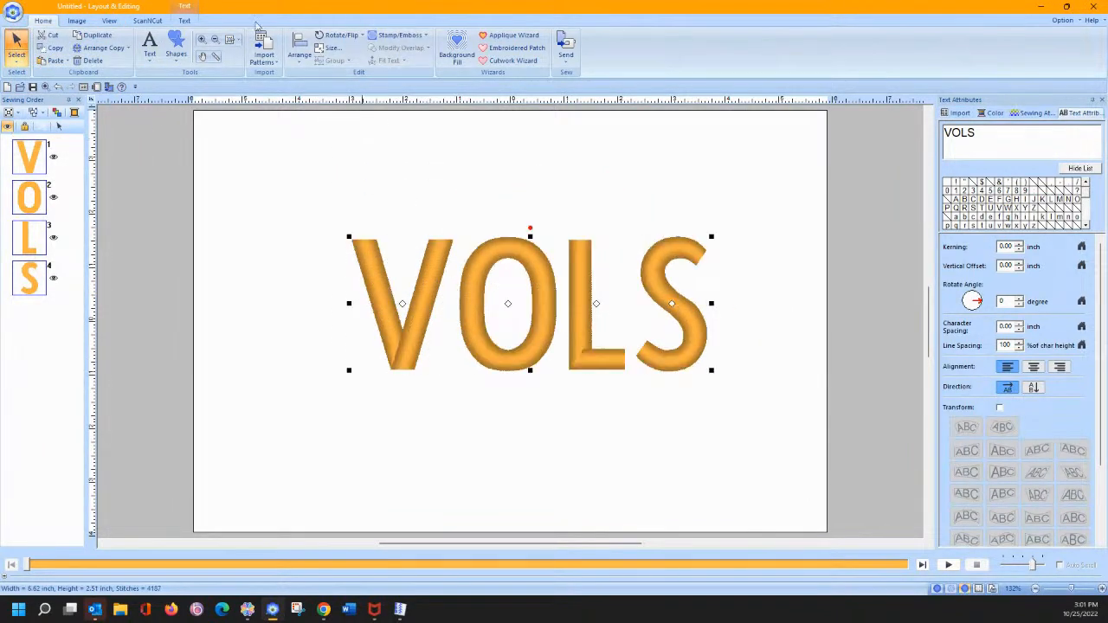
# Measure the width of the V's left stroke in inches and again in millimetres.
pyautogui.click(215, 56)
pyautogui.moveTo(356, 264); pyautogui.dragTo(381, 262)
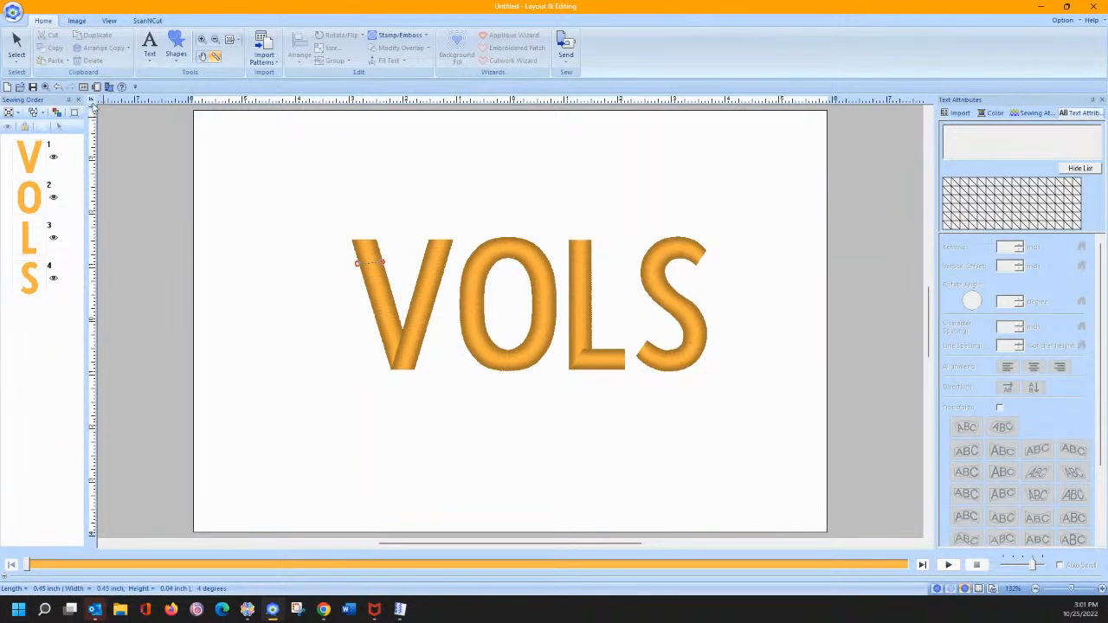
pyautogui.click(92, 102)
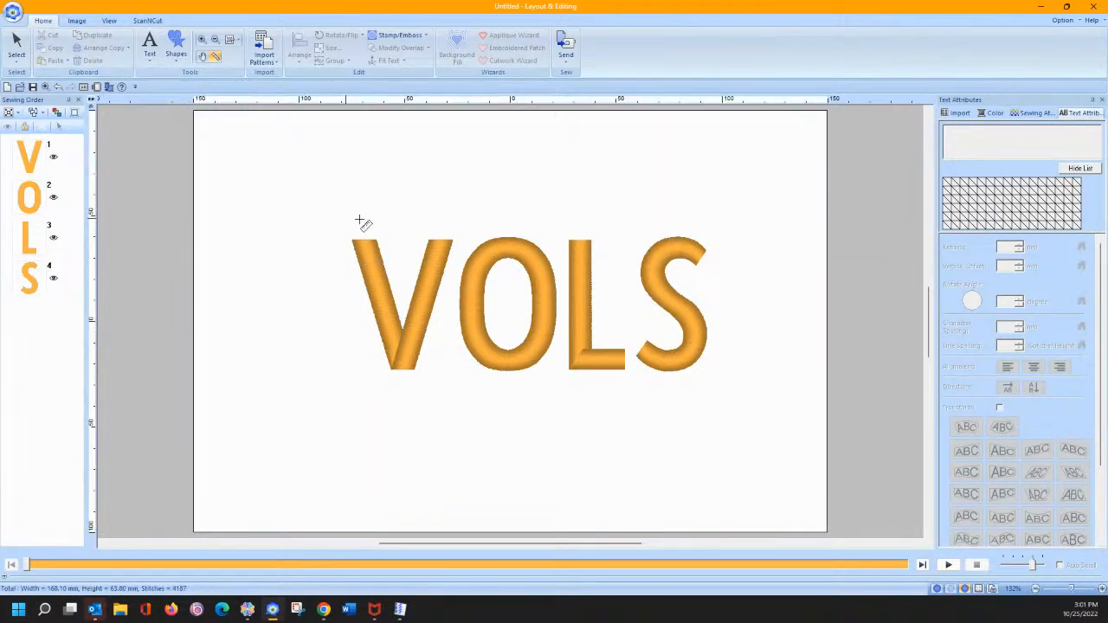
pyautogui.moveTo(361, 279); pyautogui.dragTo(389, 278)
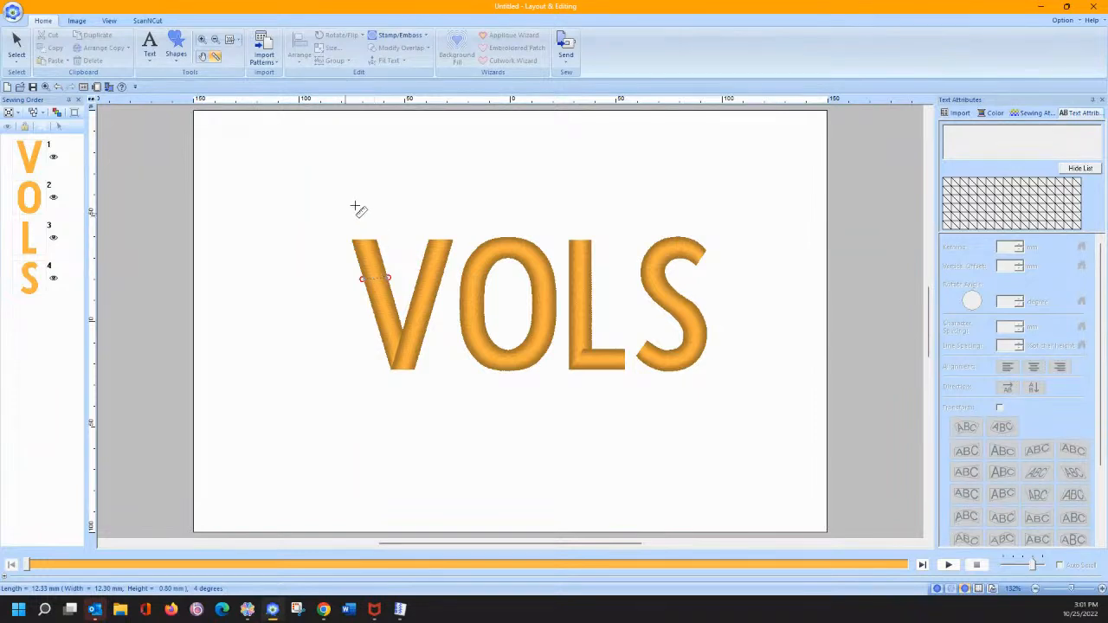
pyautogui.click(18, 39)
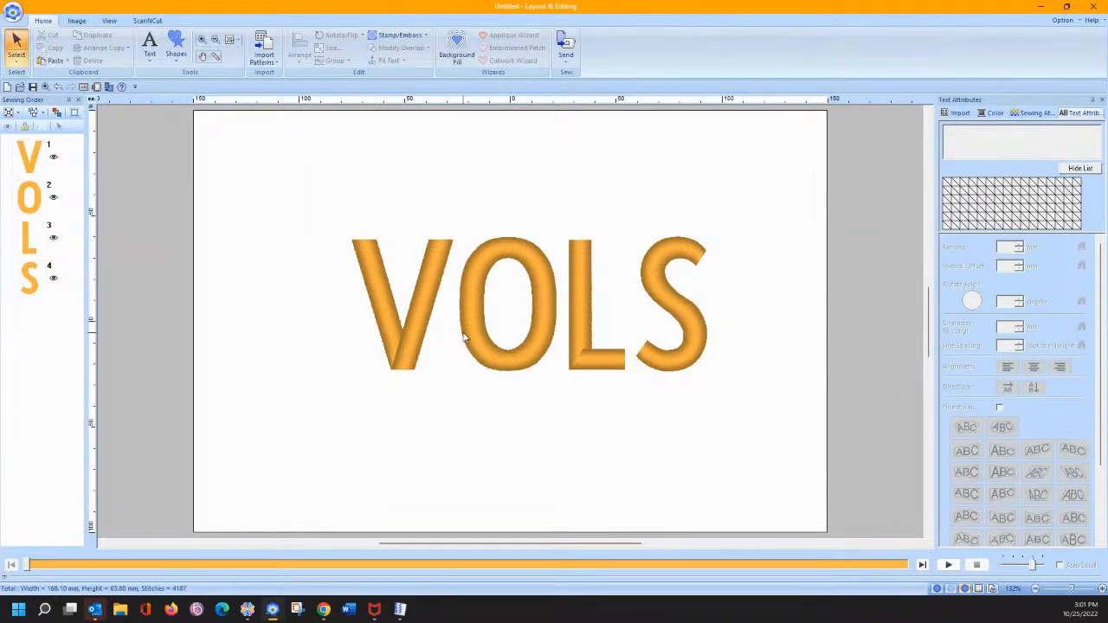
# Change the VOLS text's region sewing to Fill Stitch and display its sewing attributes.
pyautogui.click(423, 331)
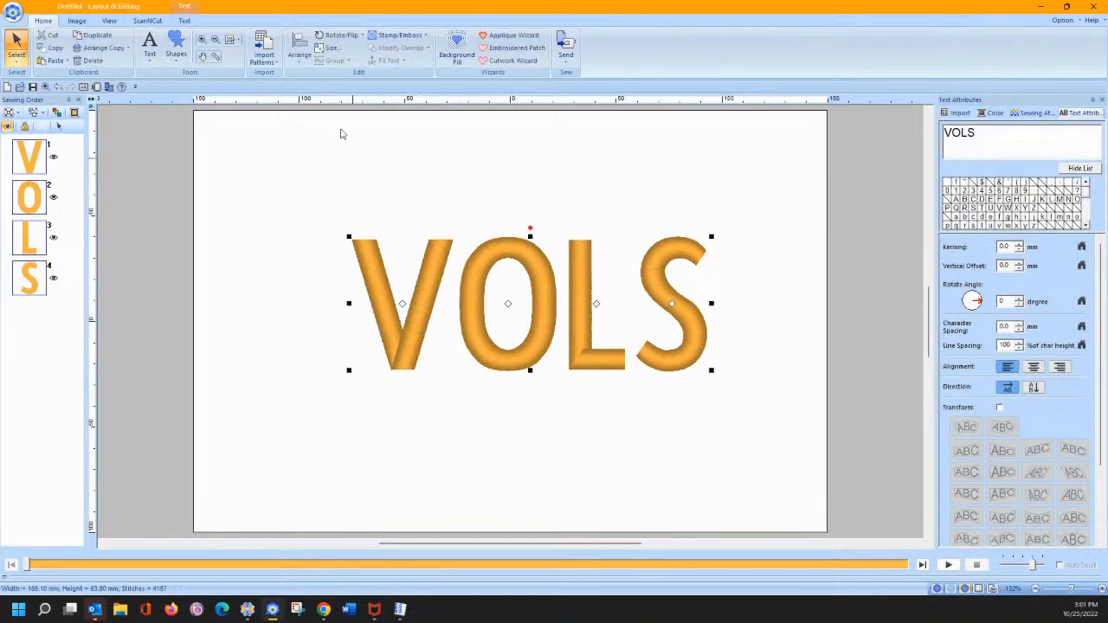
pyautogui.click(183, 21)
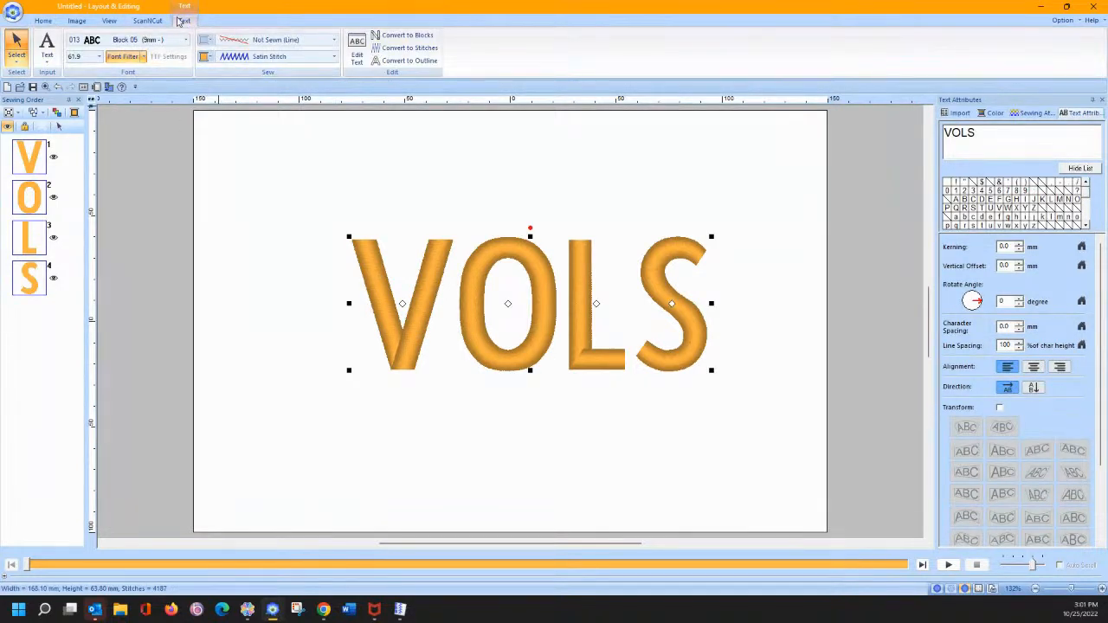
pyautogui.click(245, 59)
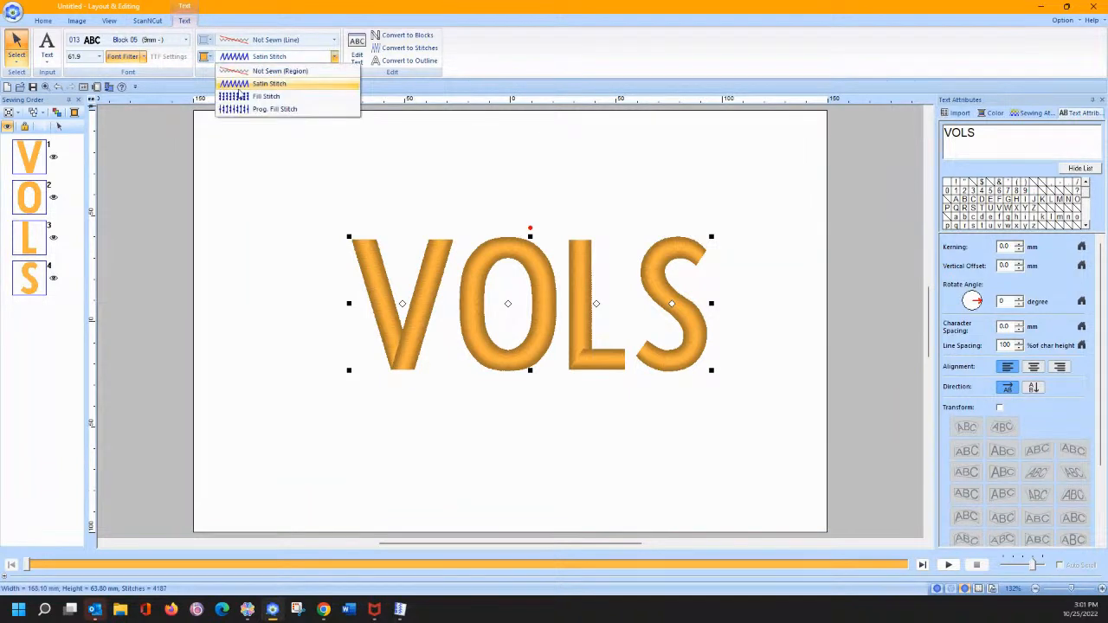
pyautogui.click(244, 96)
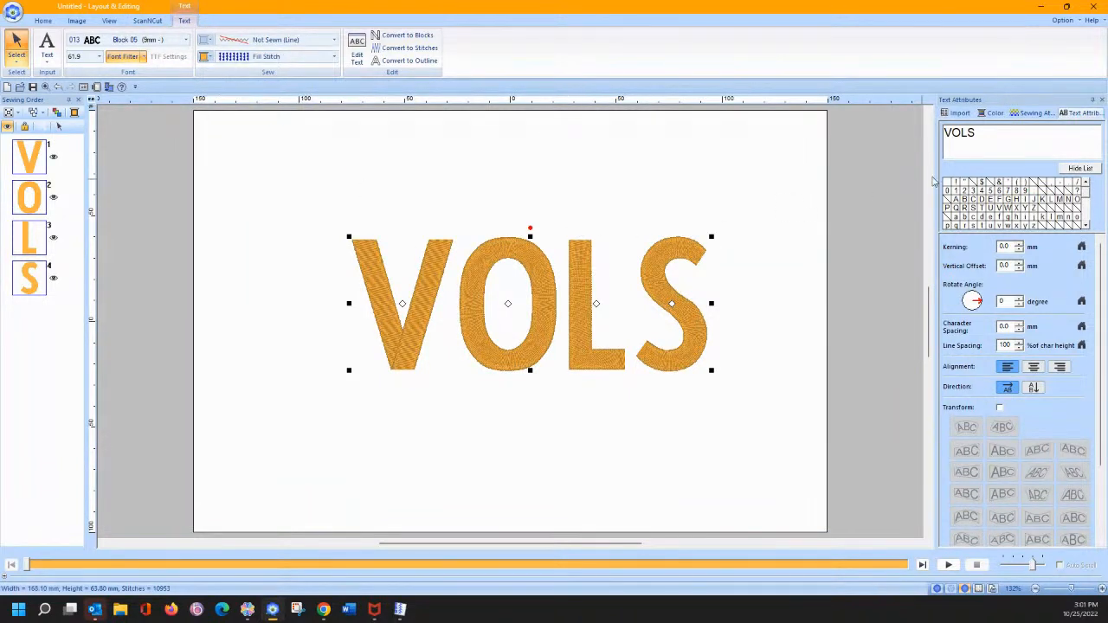
pyautogui.click(1037, 114)
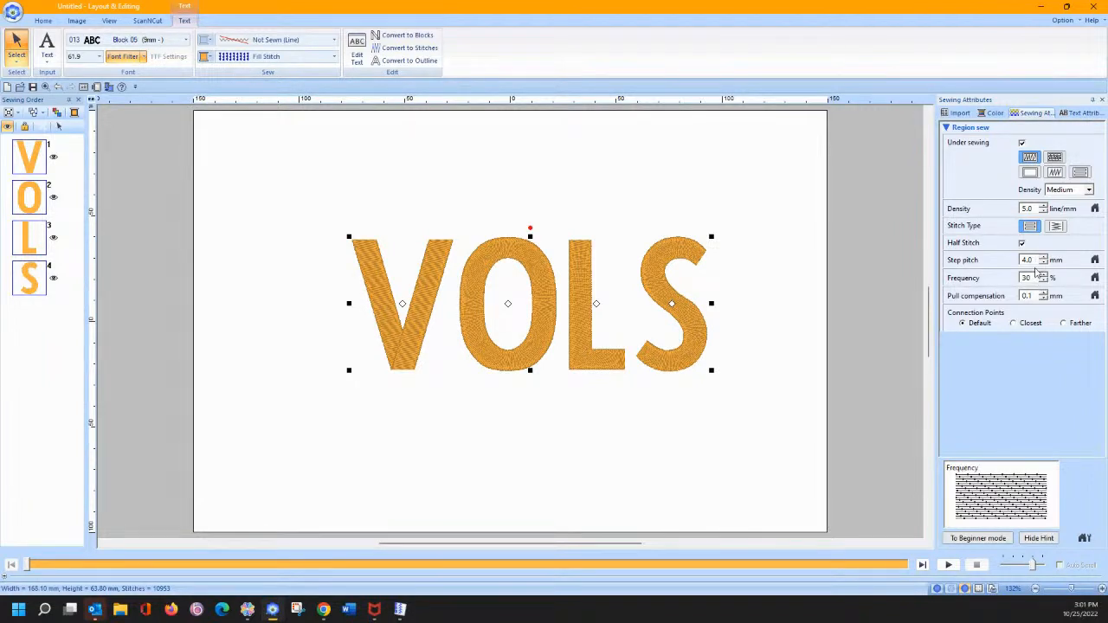
# Try a step pitch of 7.0 mm on the fill and undo that change.
pyautogui.click(1028, 259)
pyautogui.press('Return')
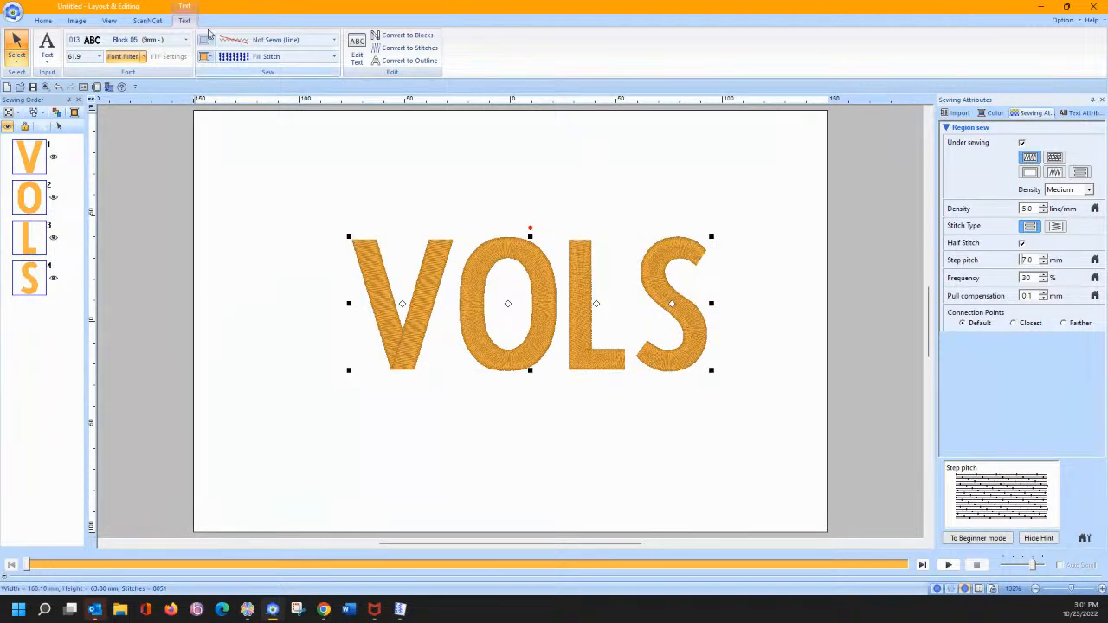
pyautogui.click(58, 87)
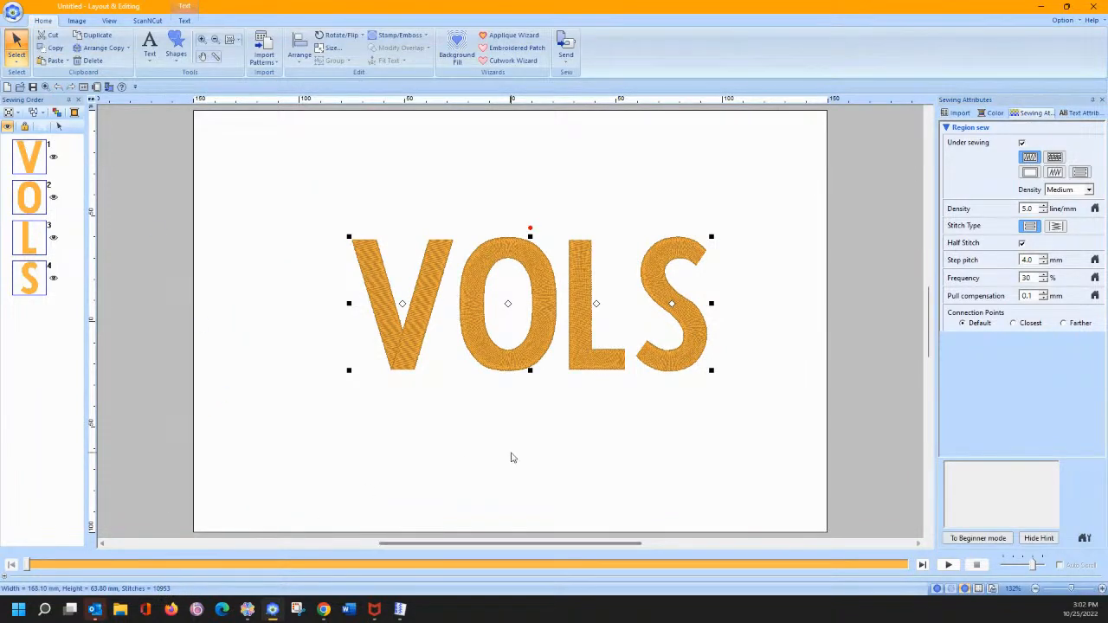
# Set the fill stitch's step pitch to 7.0 mm.
pyautogui.doubleClick(1036, 260)
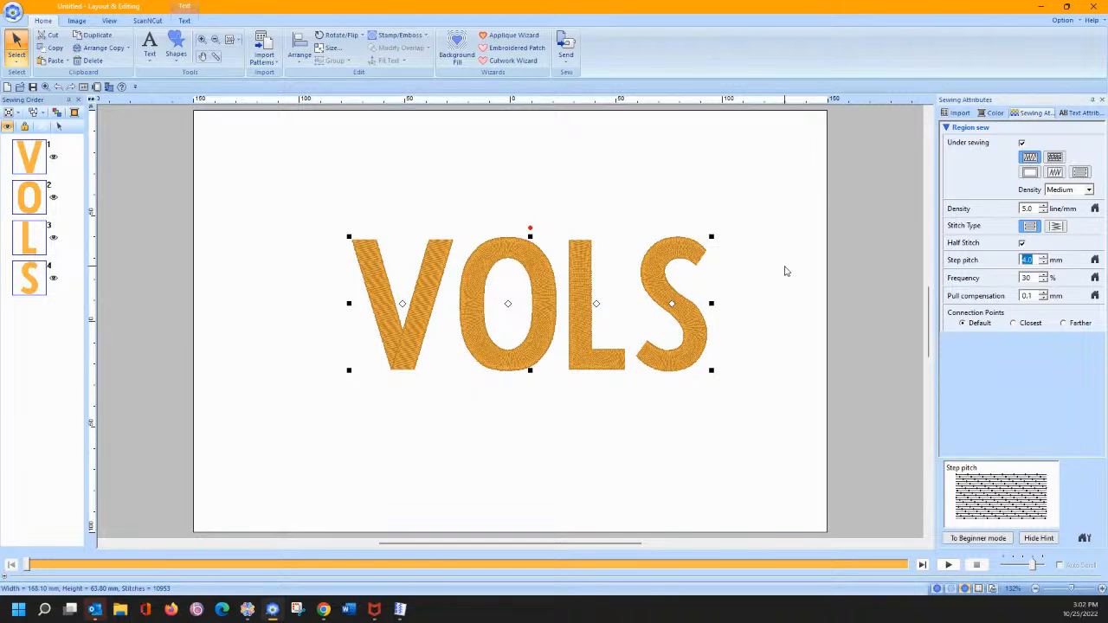
pyautogui.write('7')
pyautogui.press('Return')
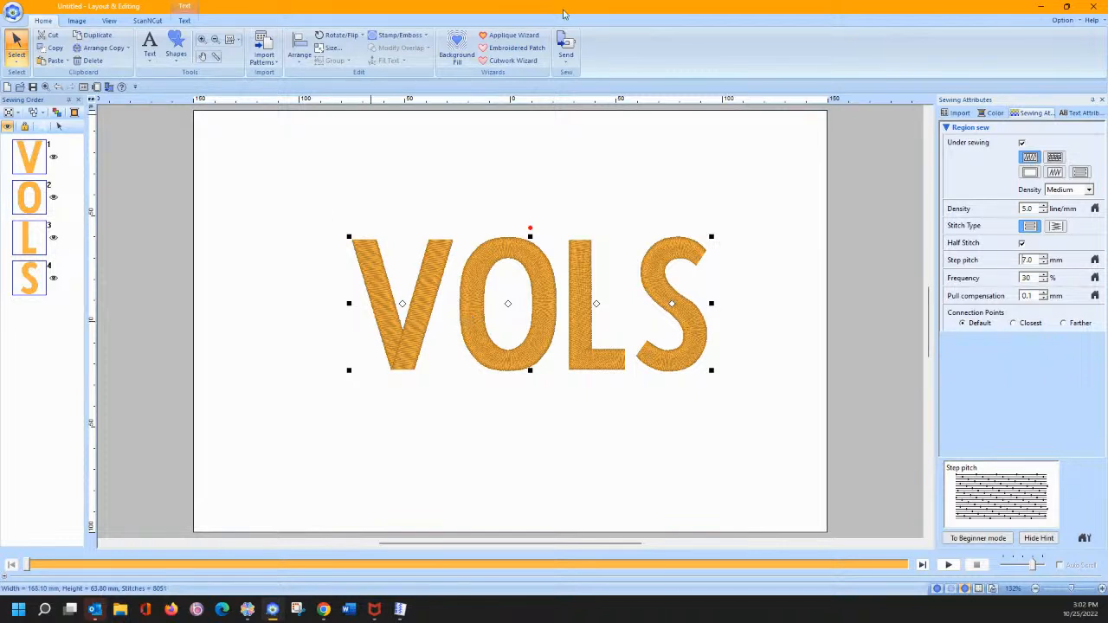
# Try a fill frequency of 5% on the VOLS lettering.
pyautogui.doubleClick(1037, 279)
pyautogui.write('5')
pyautogui.press('Return')
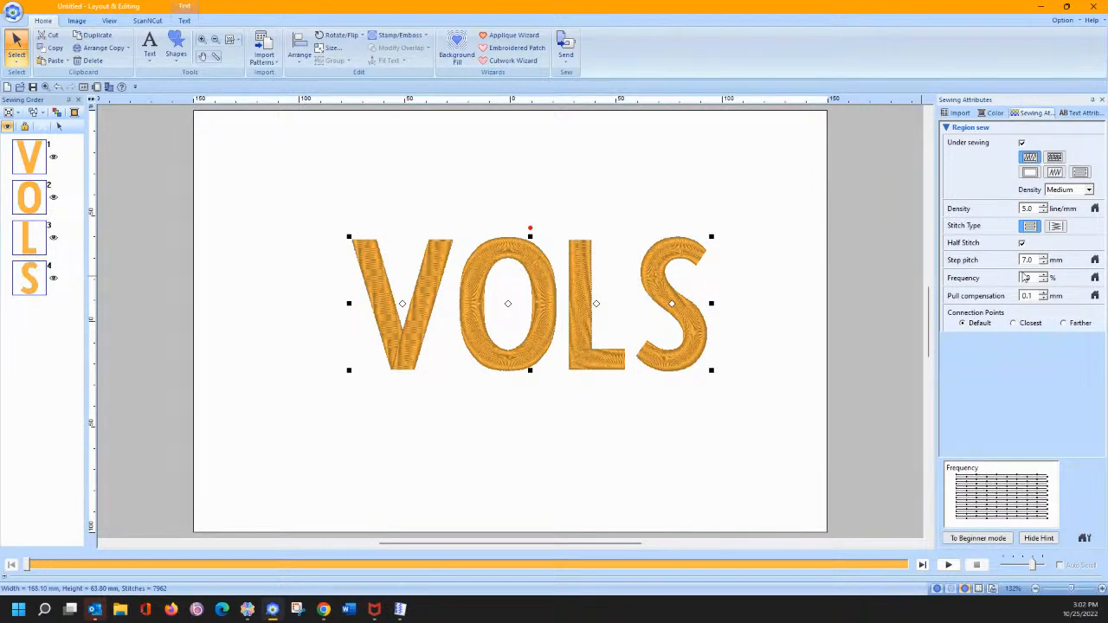
# Set the fill stitch's frequency to 60%.
pyautogui.doubleClick(1037, 277)
pyautogui.write('60')
pyautogui.press('Return')
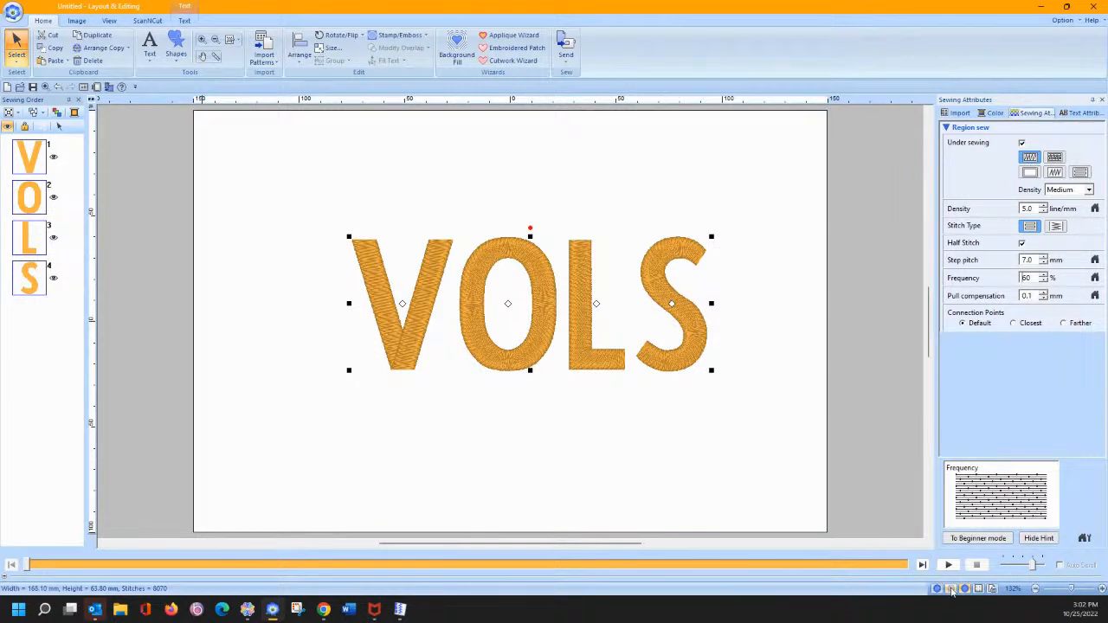
# Show the lettering in stitch view and examine the needle points up close on the V's upper-left stroke.
pyautogui.click(950, 588)
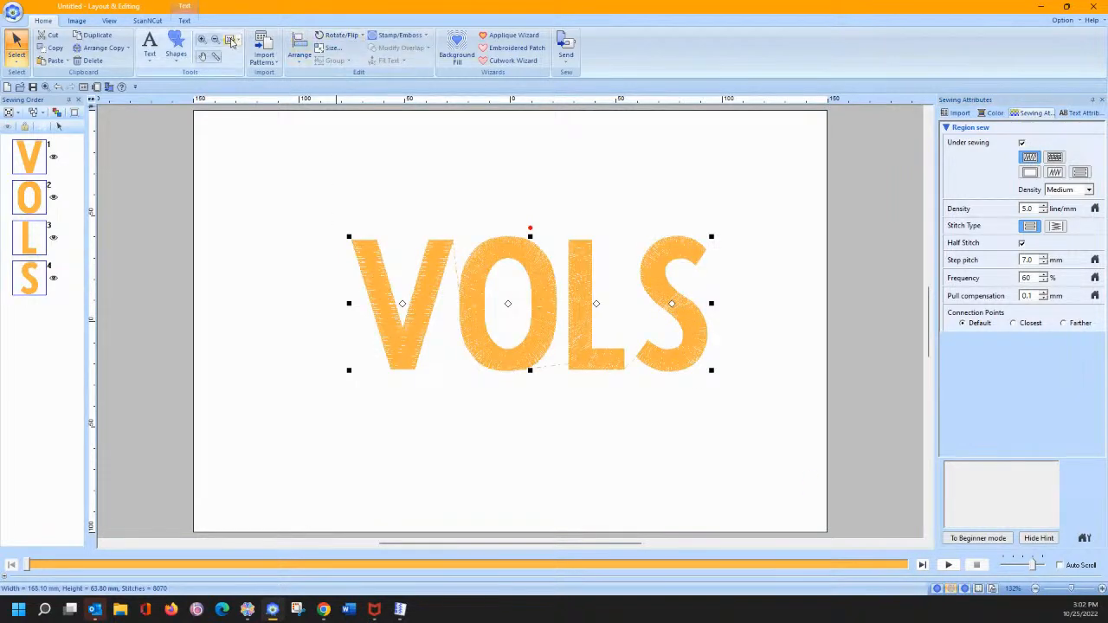
pyautogui.click(208, 43)
pyautogui.moveTo(305, 217); pyautogui.dragTo(424, 311)
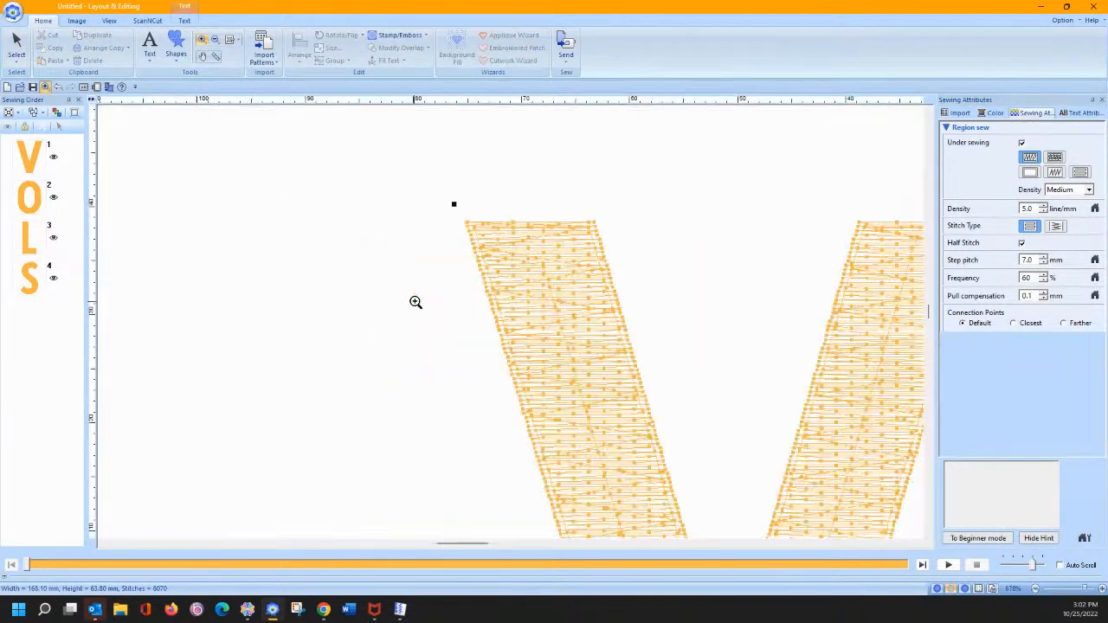
pyautogui.moveTo(434, 180); pyautogui.dragTo(643, 337)
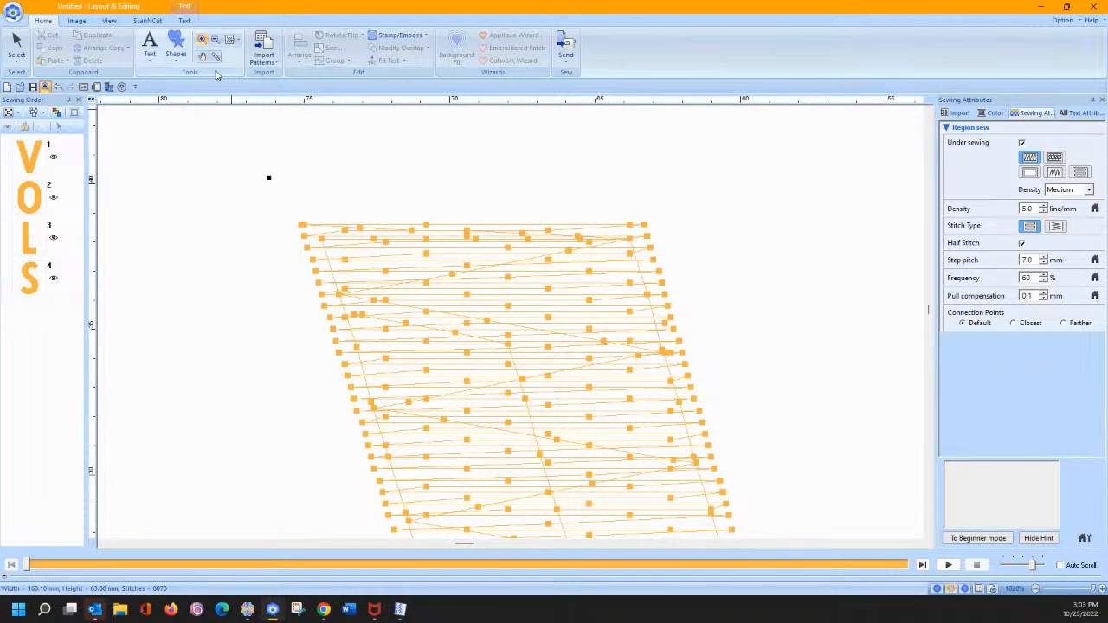
# Reset the fill stitch's step pitch to 4.0 mm and frequency to 30%, and return the lettering to the realistic view.
pyautogui.click(1093, 259)
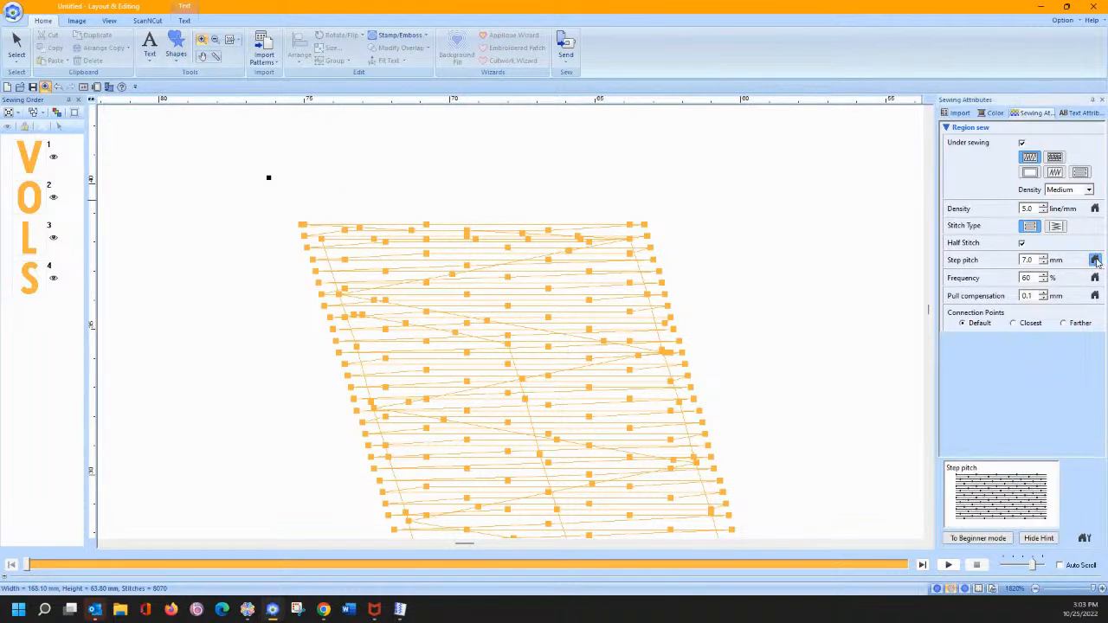
pyautogui.click(1094, 278)
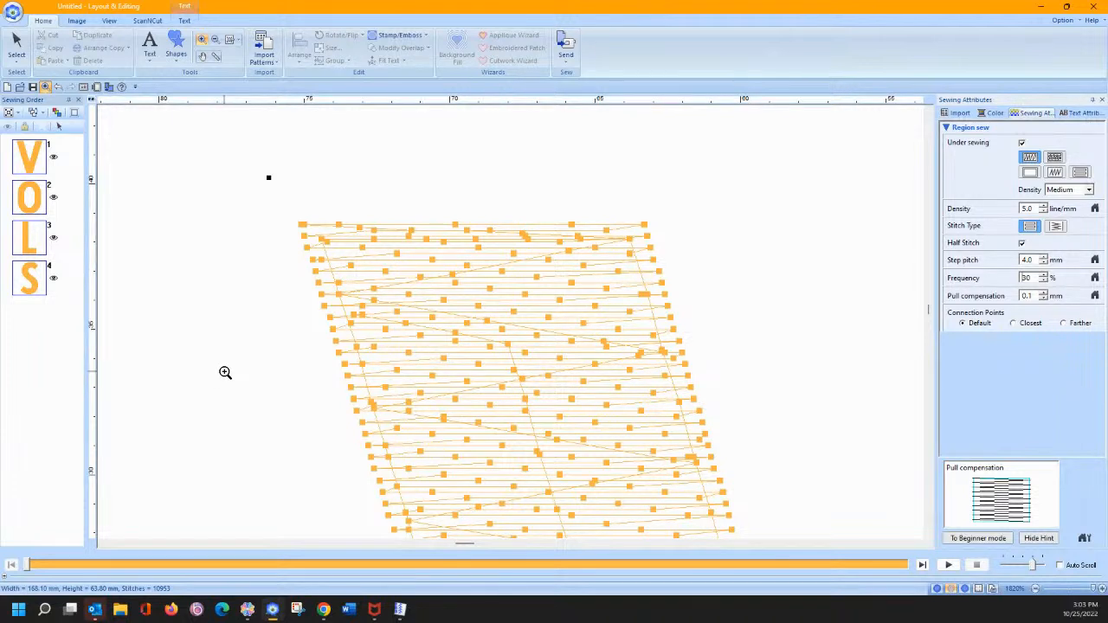
pyautogui.click(15, 48)
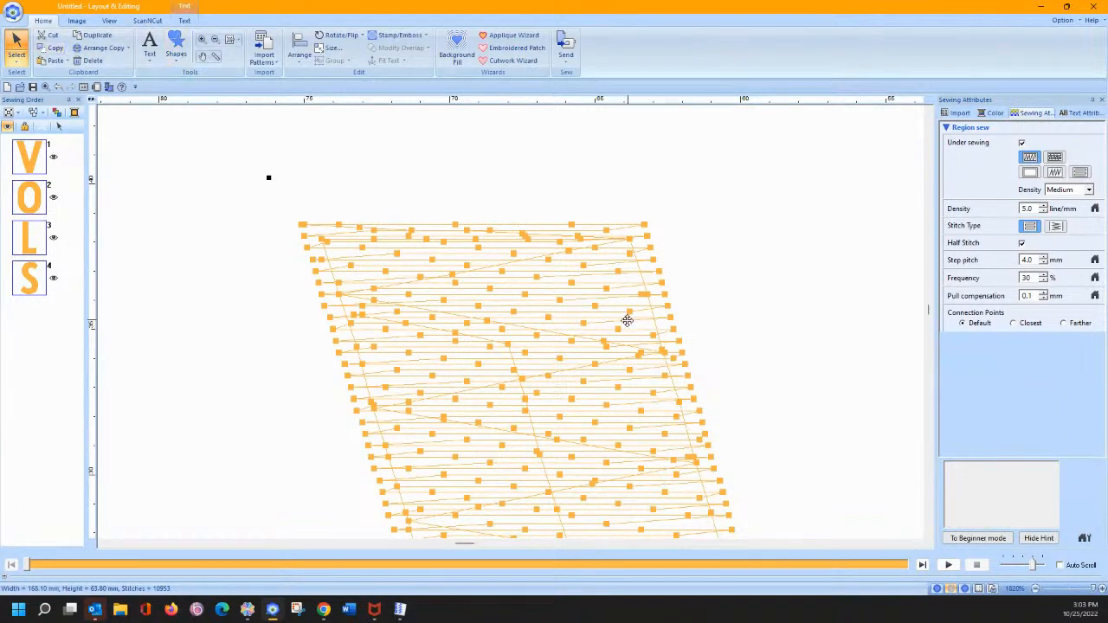
pyautogui.click(966, 589)
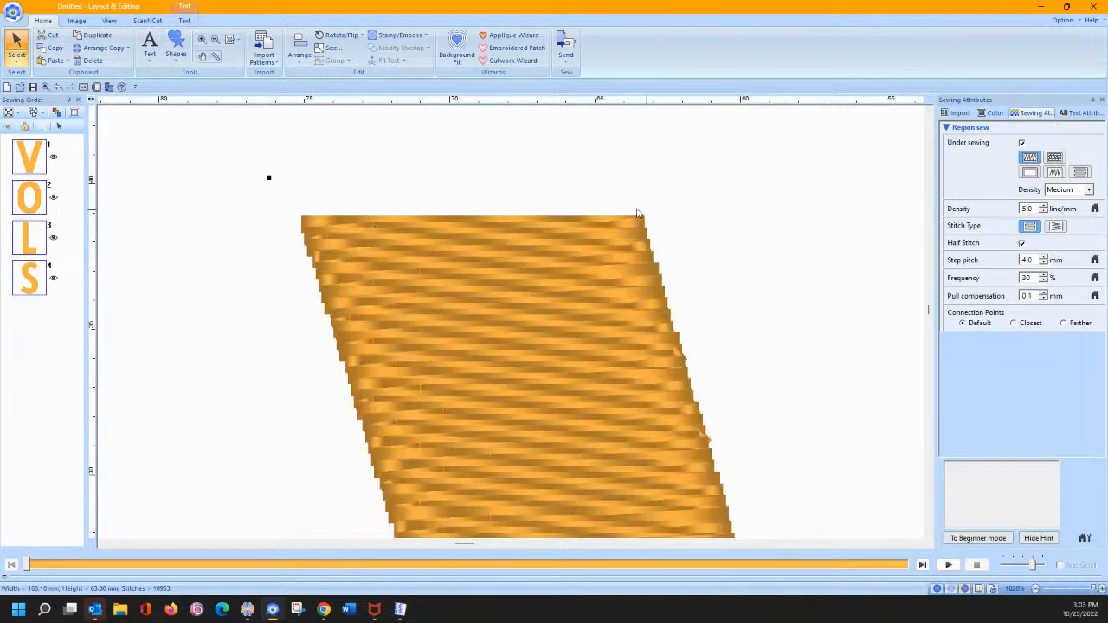
# Change the VOLS lettering's region sewing to Prog. Fill Stitch.
pyautogui.click(186, 22)
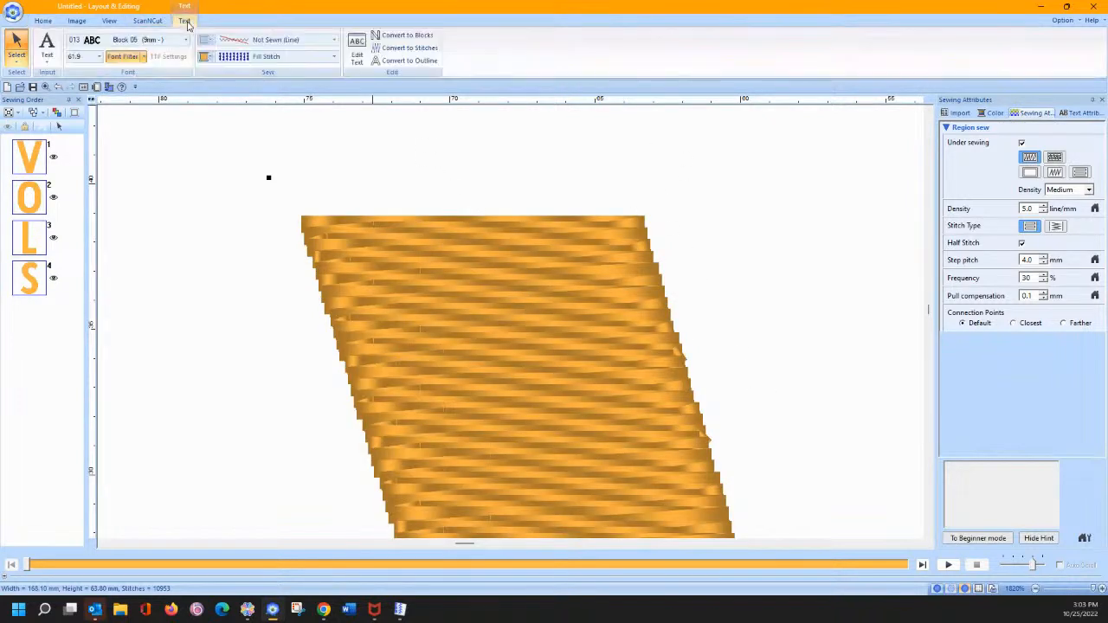
pyautogui.click(240, 58)
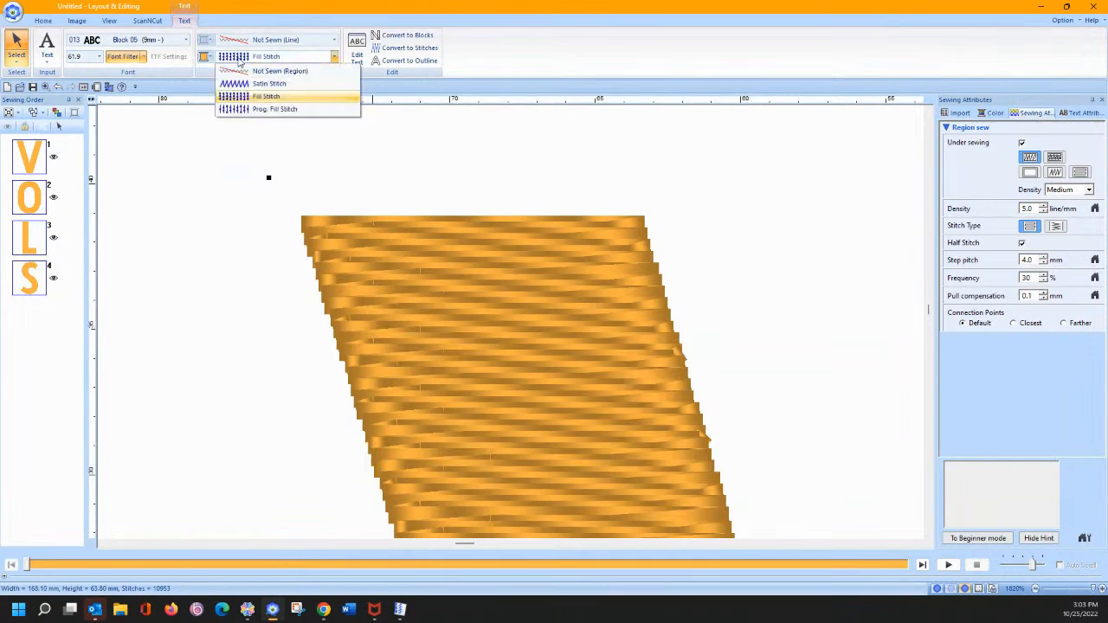
pyautogui.click(274, 109)
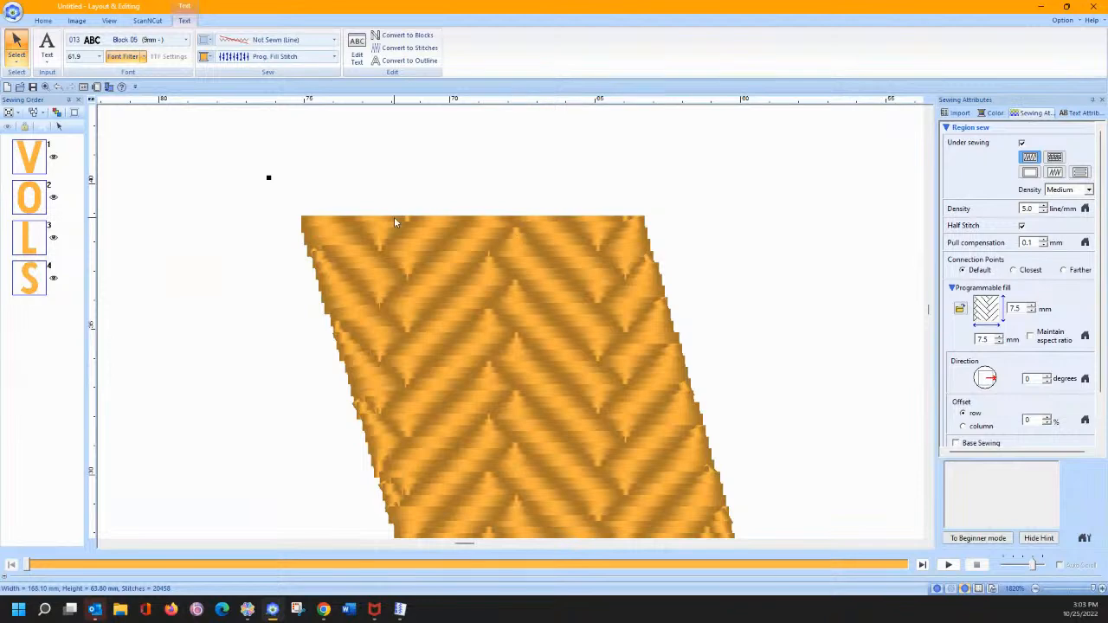
# Fit the whole design page in view and simulate the stitching of the lettering partway through the V.
pyautogui.click(39, 23)
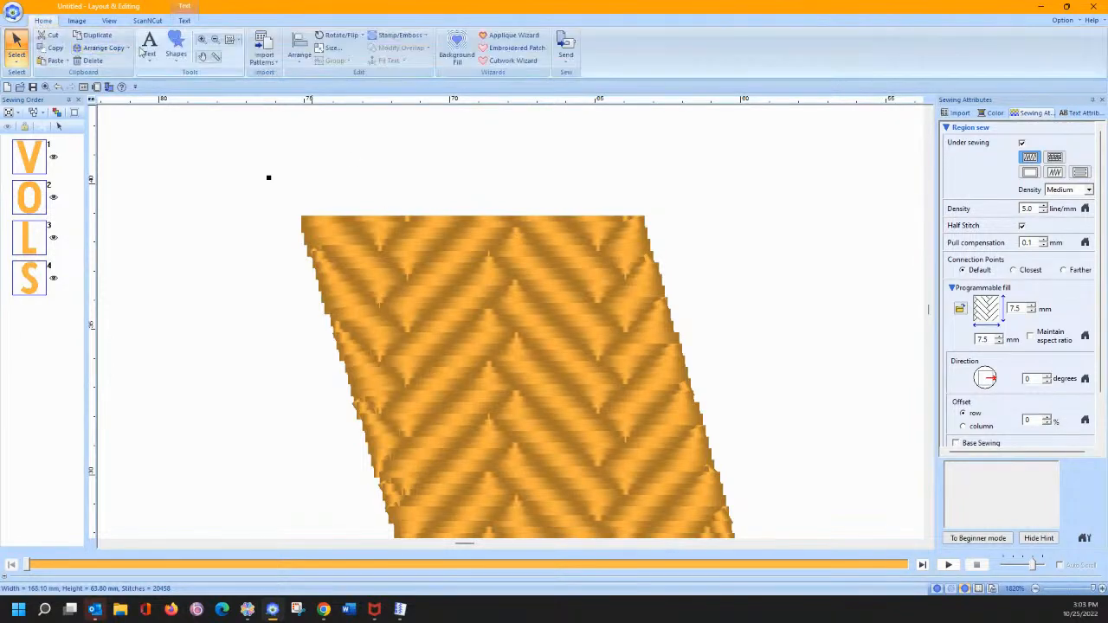
pyautogui.click(229, 39)
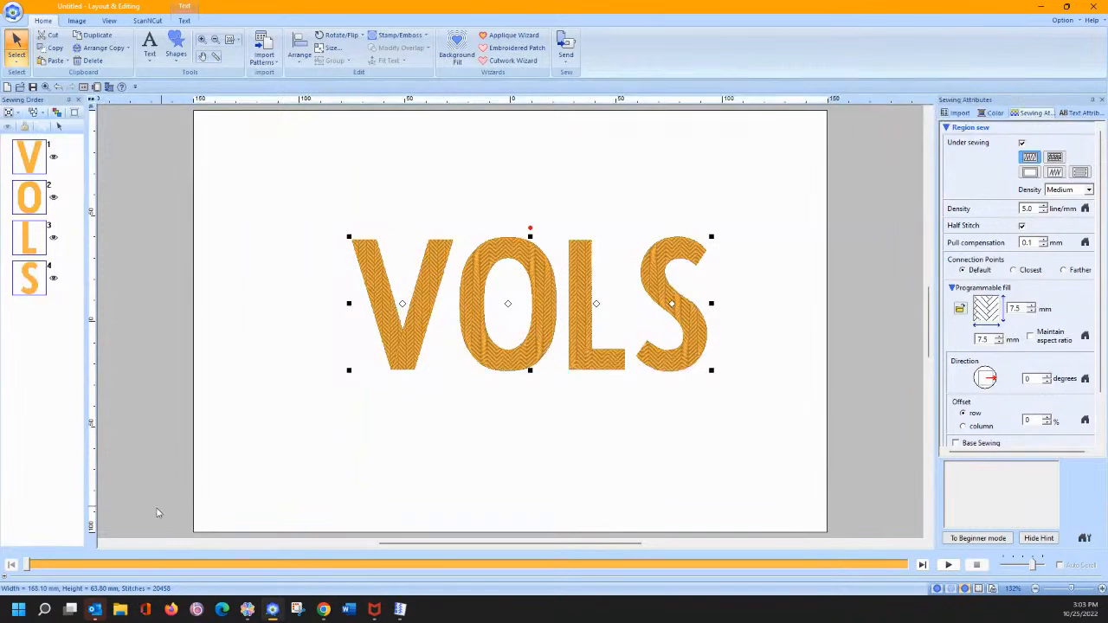
pyautogui.click(948, 564)
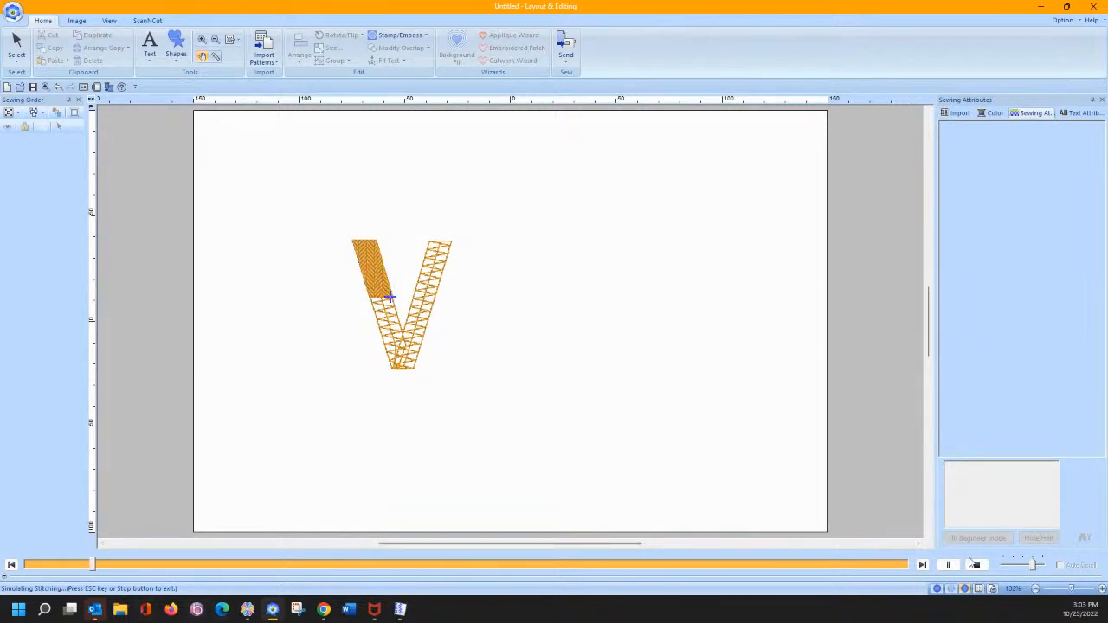
pyautogui.click(975, 564)
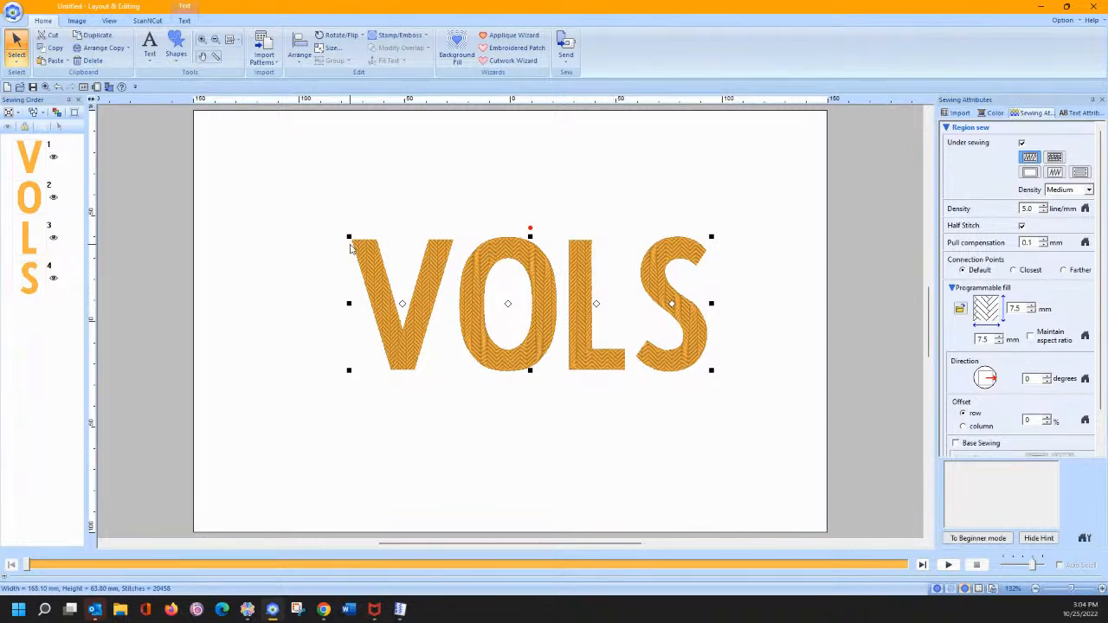
pyautogui.click(372, 256)
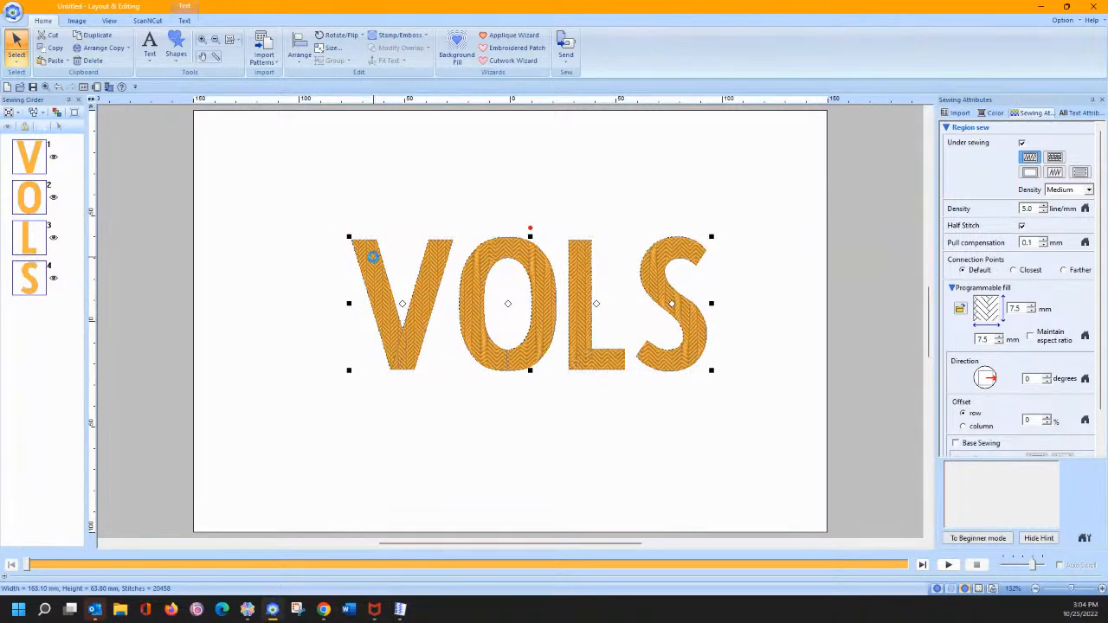
pyautogui.press('Delete')
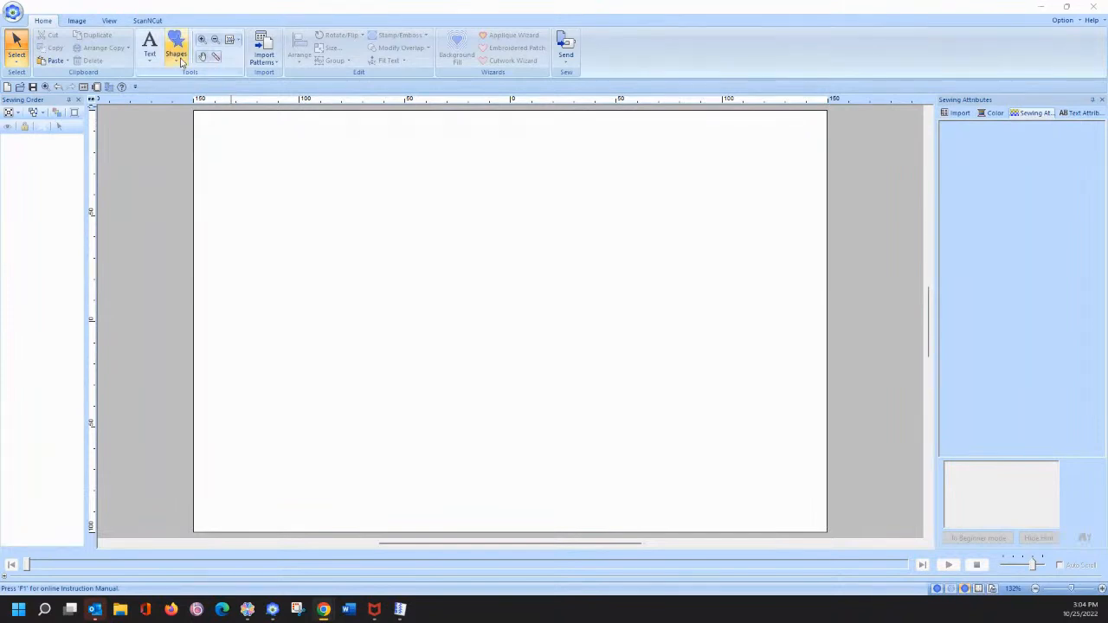
pyautogui.click(59, 88)
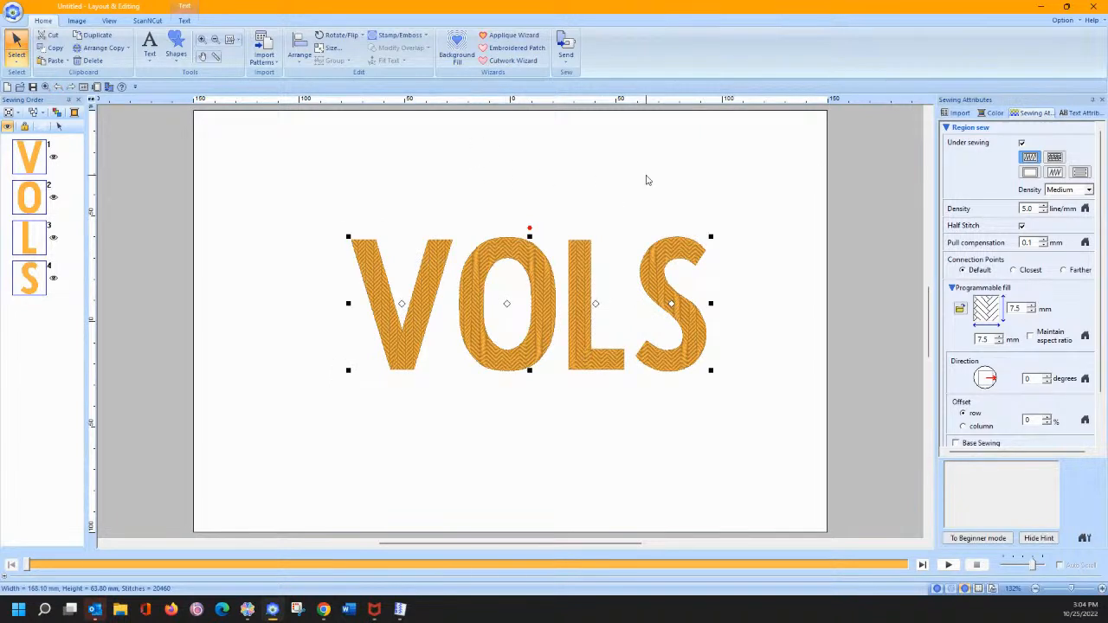
# Change the VOLS lettering's region sewing to Satin Stitch.
pyautogui.click(185, 20)
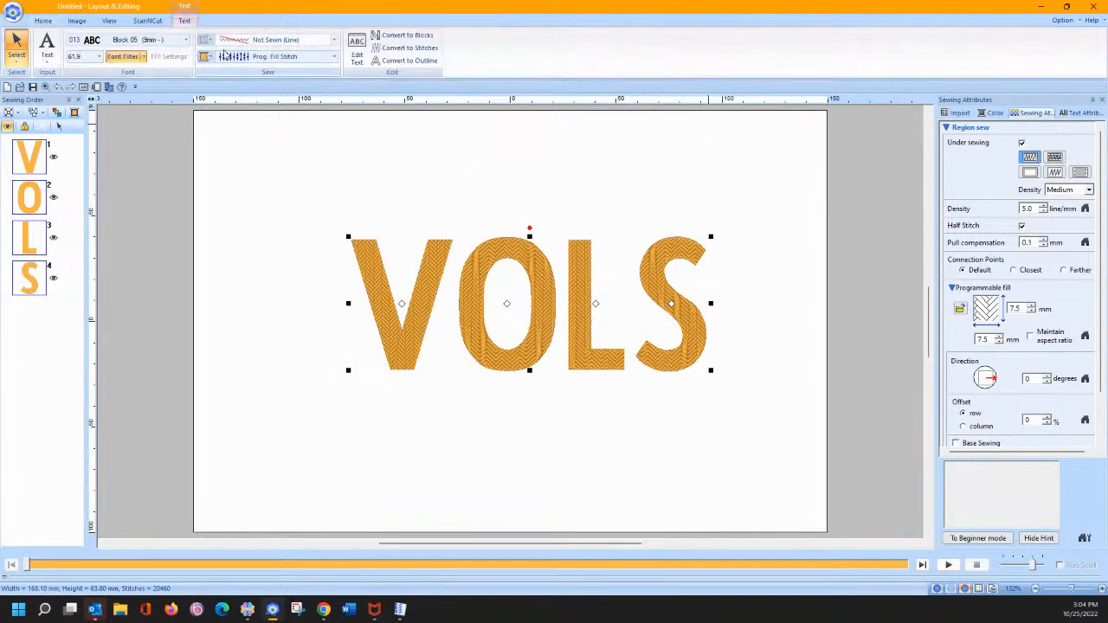
pyautogui.click(219, 54)
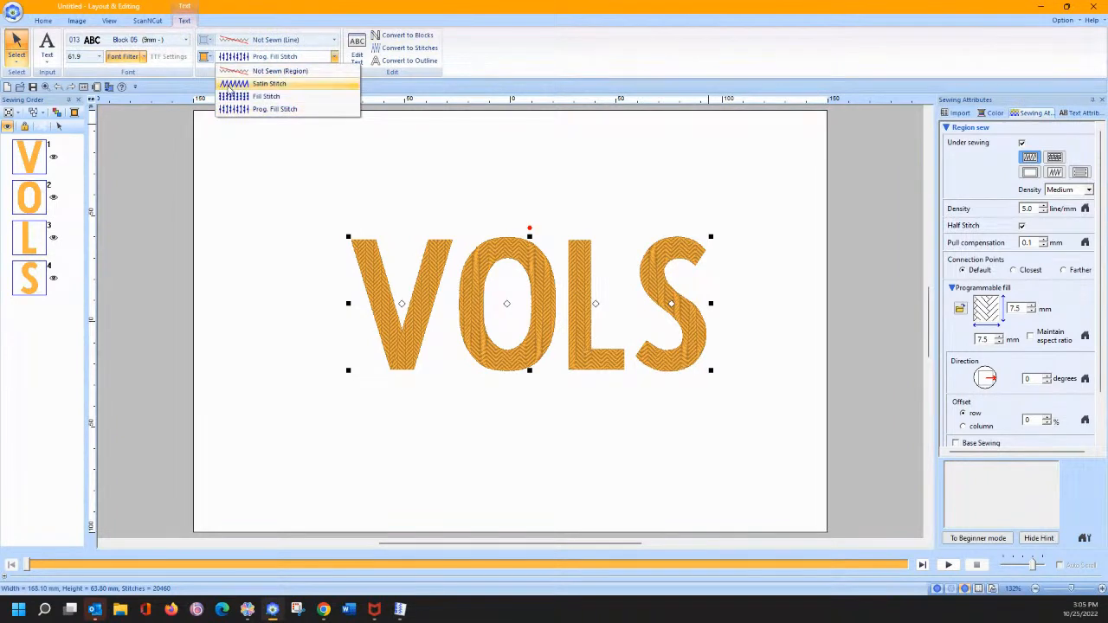
pyautogui.click(230, 84)
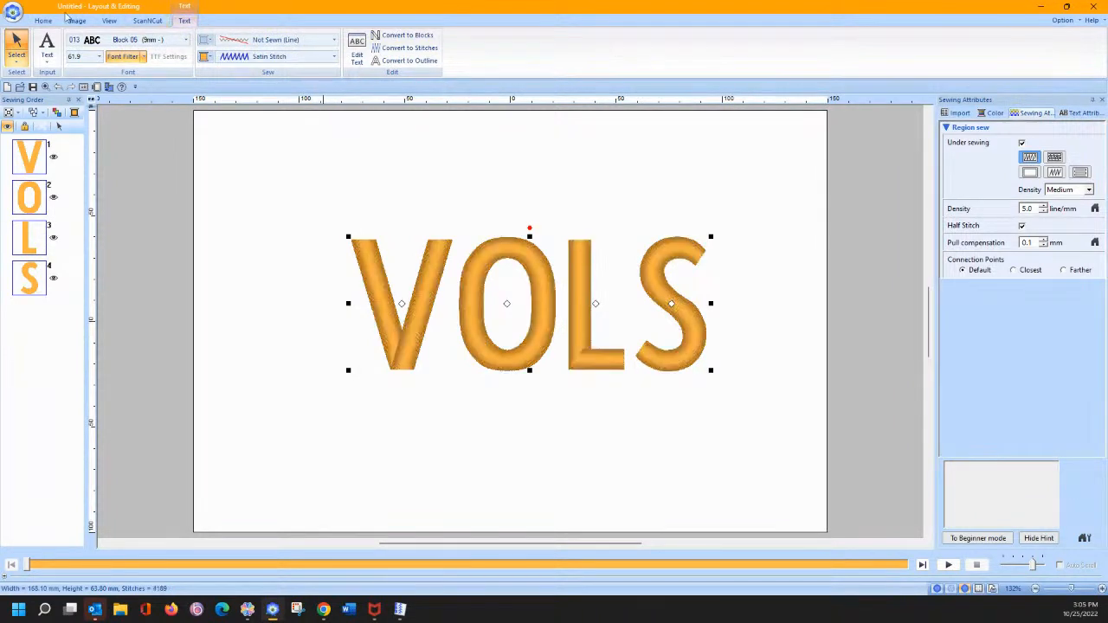
# Stamp the "a diamond" pattern at 10.0 mm in a row along both strokes of the letter V.
pyautogui.click(47, 20)
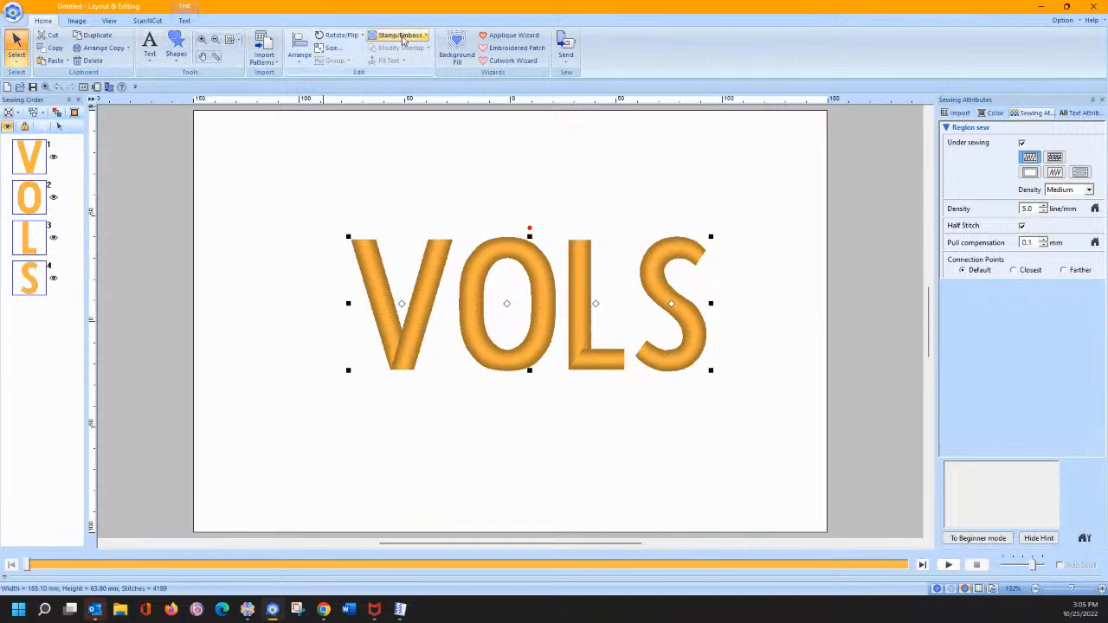
pyautogui.click(401, 36)
pyautogui.click(406, 60)
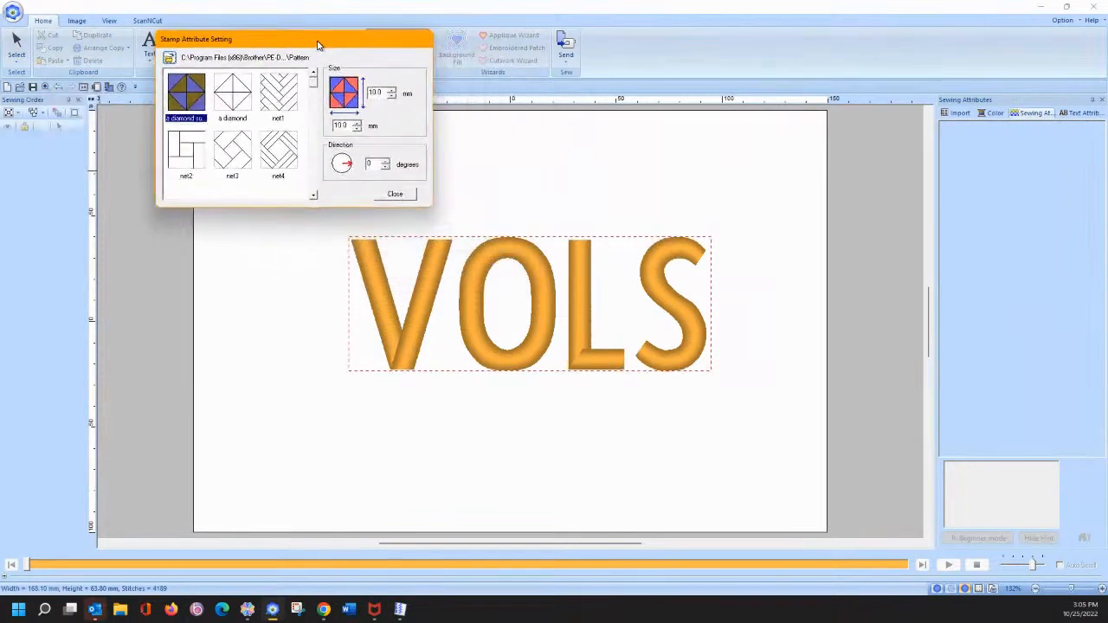
pyautogui.click(228, 95)
pyautogui.click(365, 251)
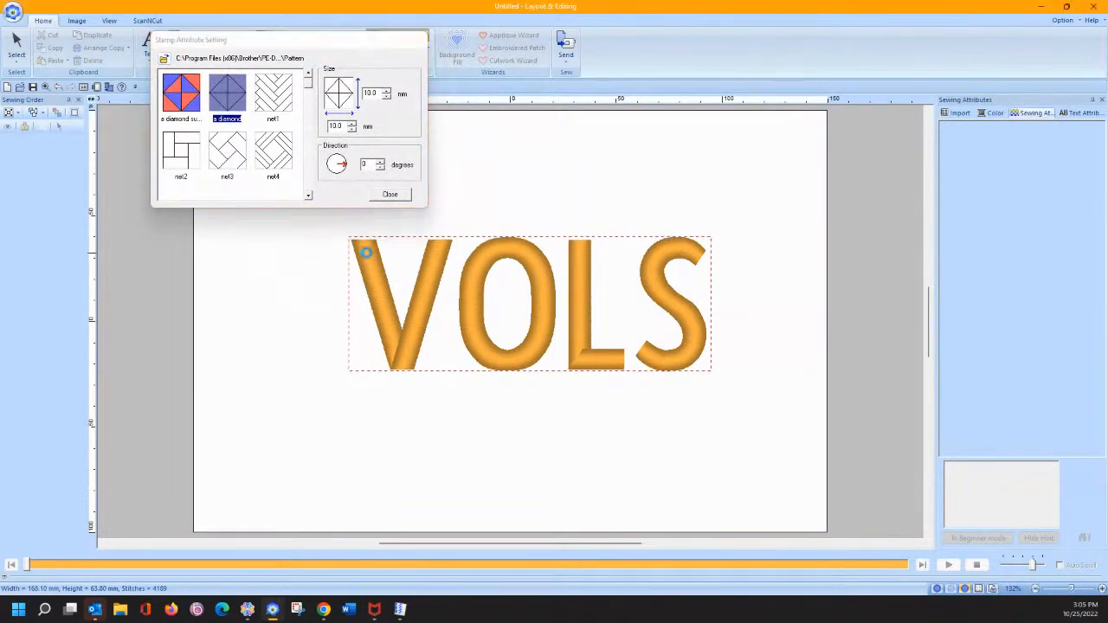
pyautogui.click(377, 278)
pyautogui.moveTo(383, 306); pyautogui.dragTo(394, 348)
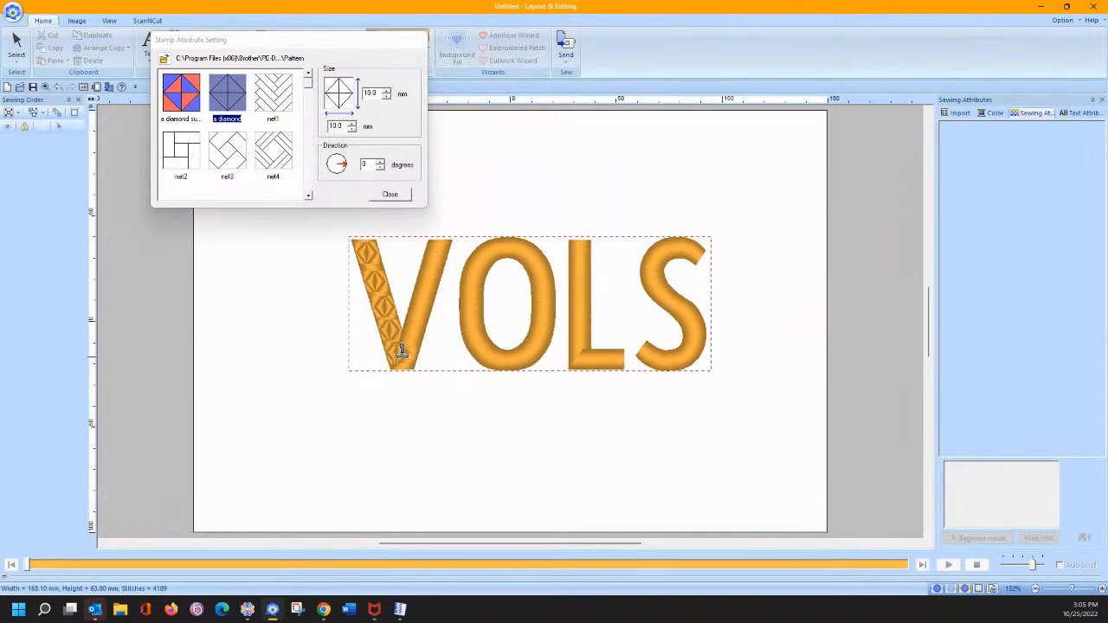
pyautogui.moveTo(414, 313); pyautogui.dragTo(441, 235)
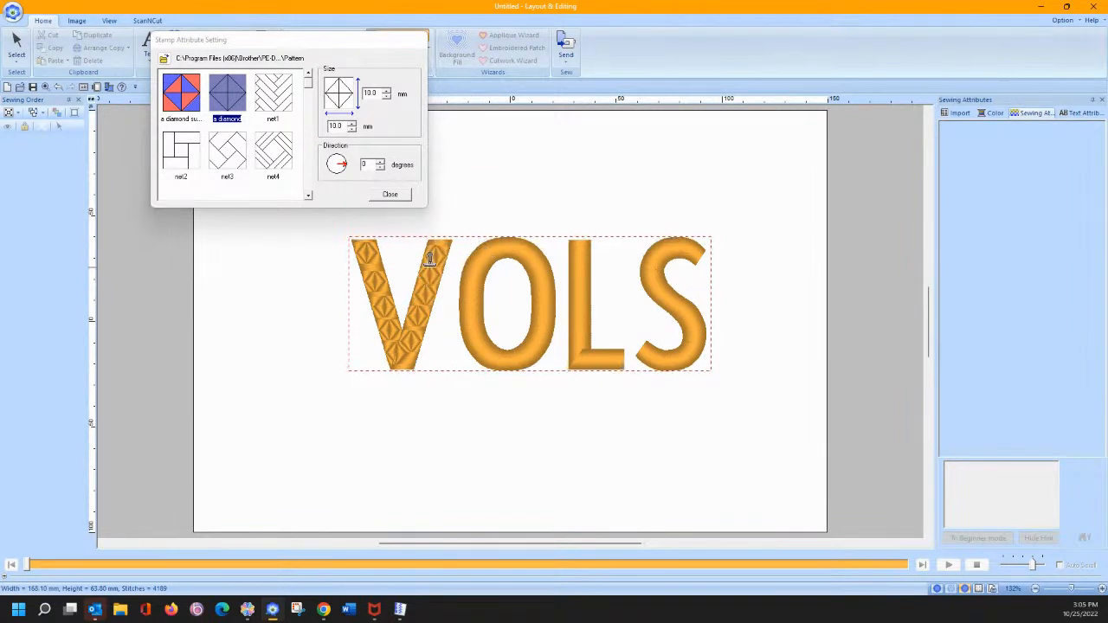
pyautogui.click(394, 194)
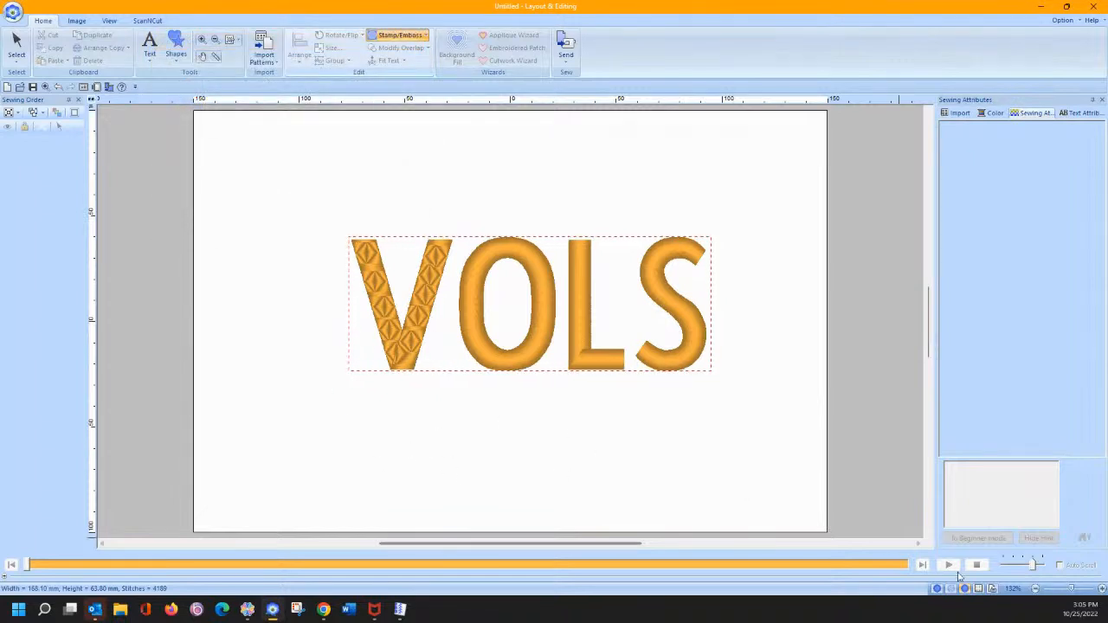
# Delete the VOLS lettering and draw a heart shape about 137 mm wide and 134 mm high near the page centre.
pyautogui.click(28, 41)
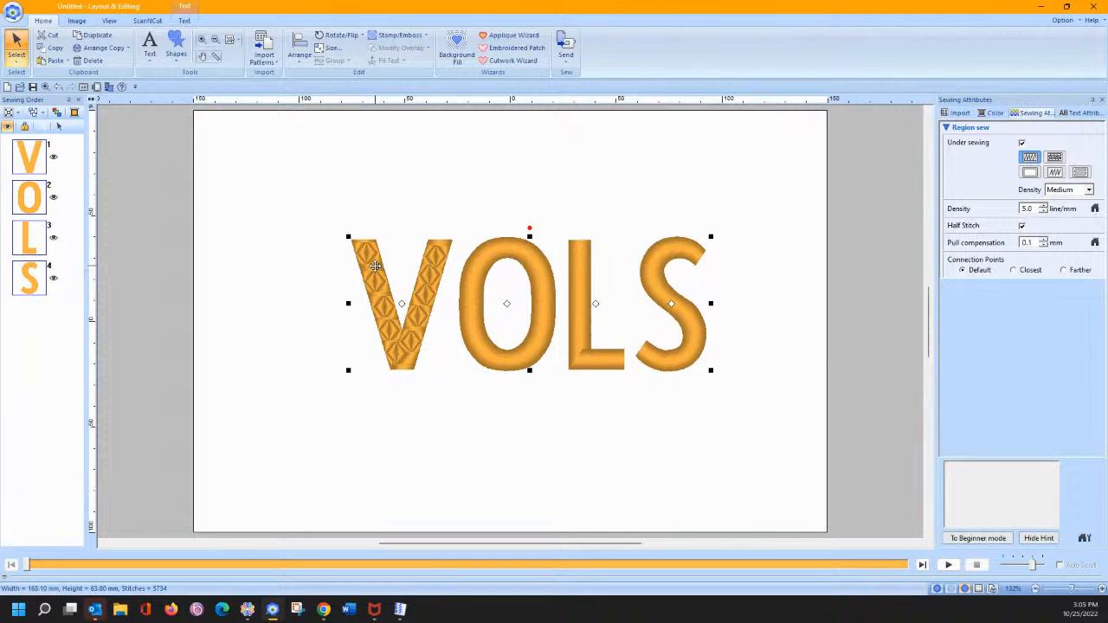
pyautogui.press('Delete')
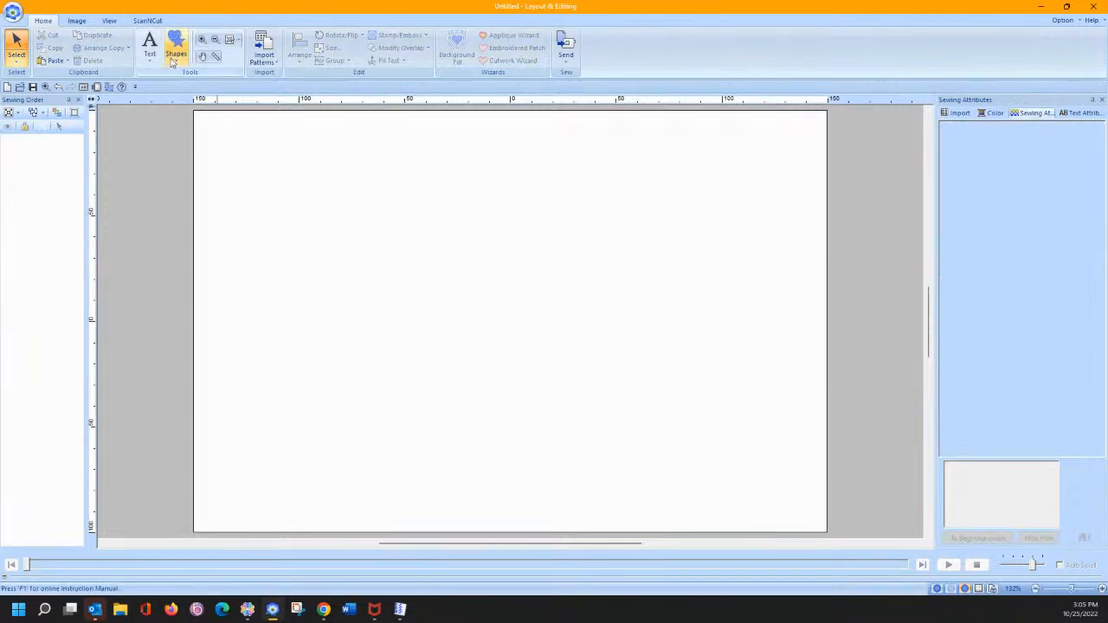
pyautogui.click(176, 45)
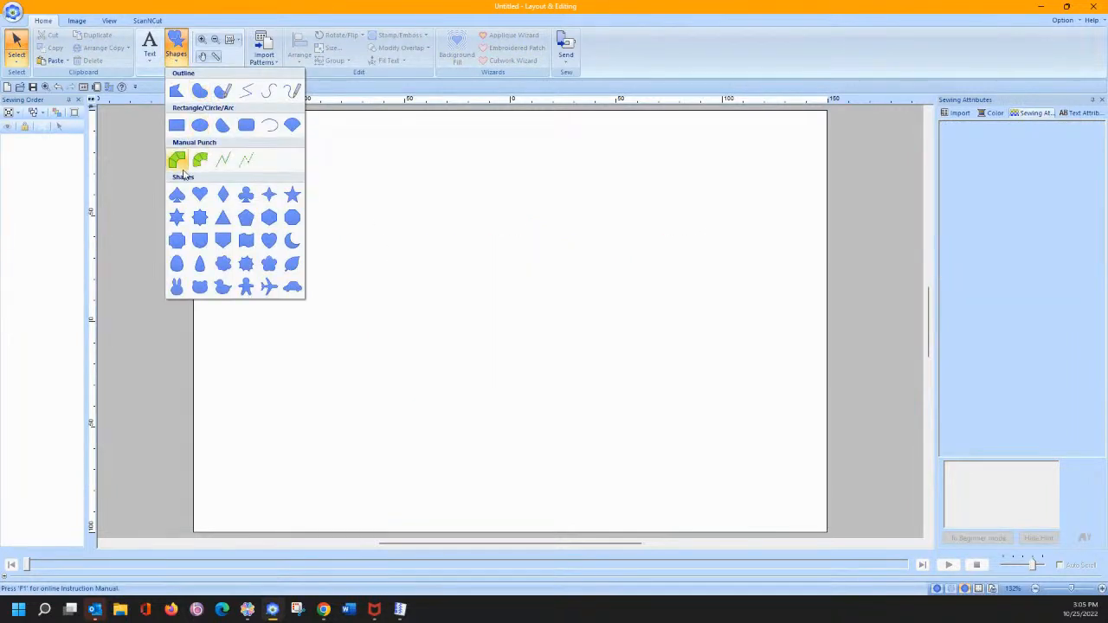
pyautogui.click(200, 194)
pyautogui.moveTo(356, 178); pyautogui.dragTo(642, 448)
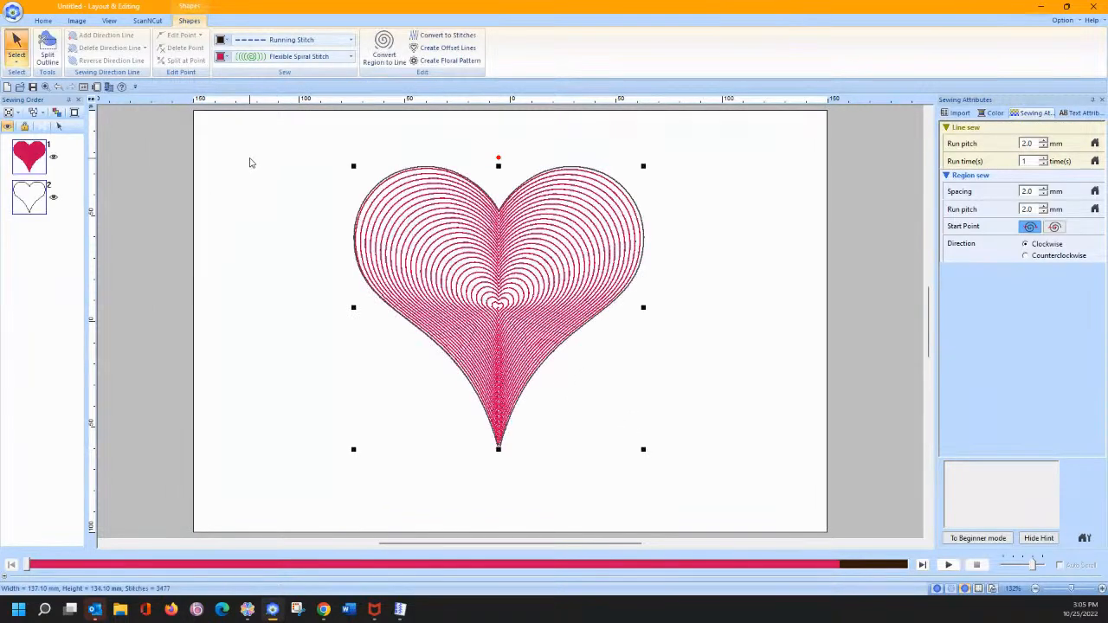
# Set the heart's outline to Zigzag Stitch and its region to Not Sewn.
pyautogui.click(264, 40)
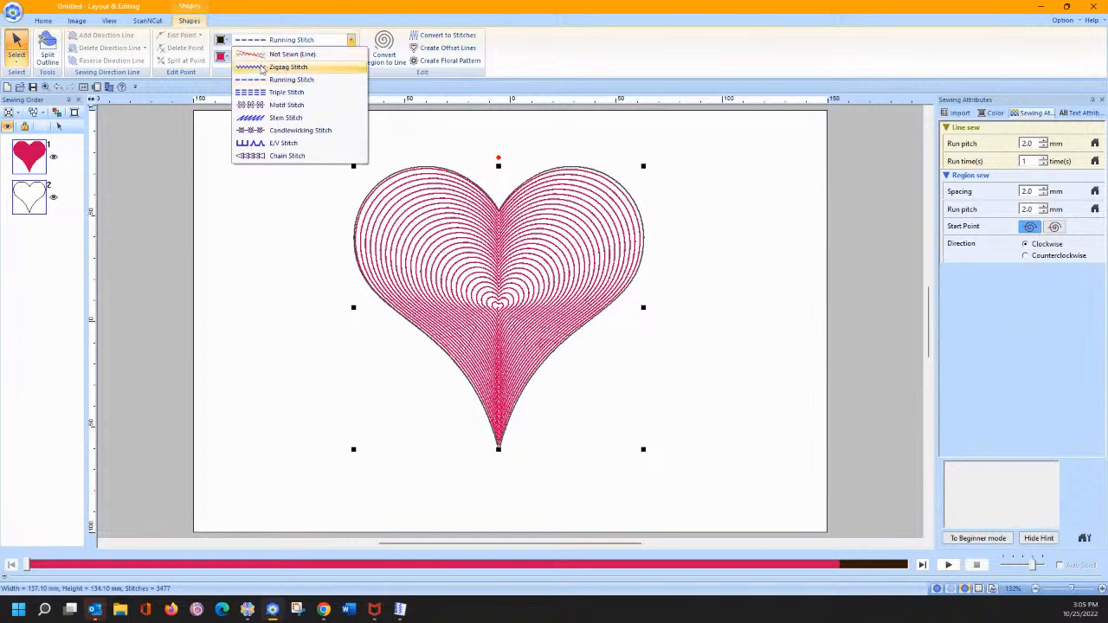
pyautogui.click(262, 68)
pyautogui.click(264, 58)
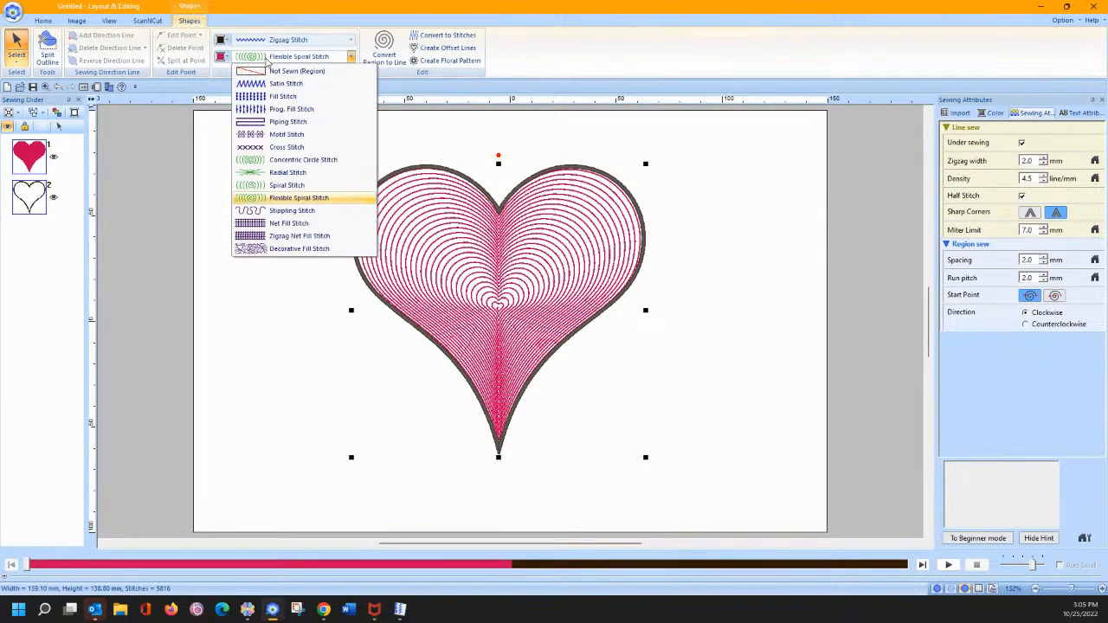
pyautogui.click(278, 71)
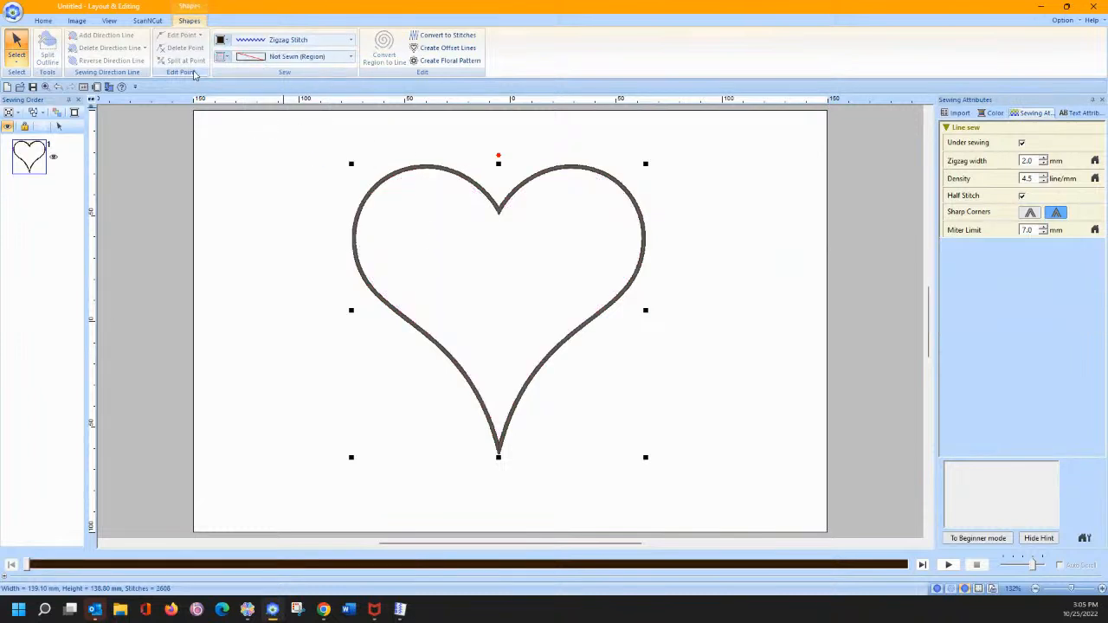
# Change the heart outline's thread colour to orange and set its zigzag width to 5.0 mm.
pyautogui.click(224, 40)
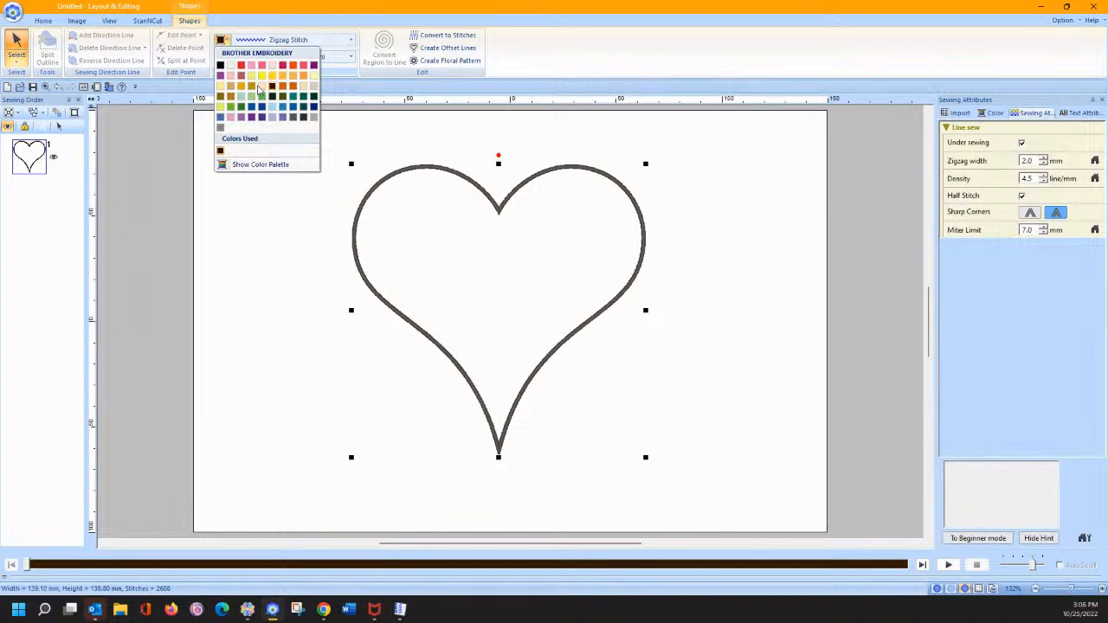
pyautogui.click(295, 81)
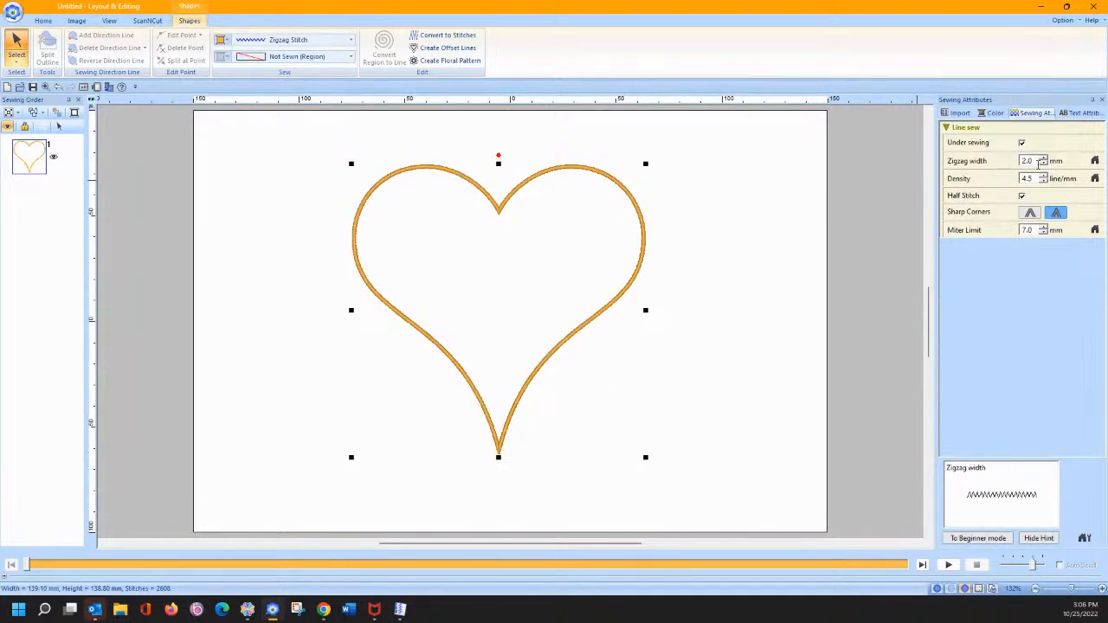
pyautogui.doubleClick(1038, 162)
pyautogui.write('3')
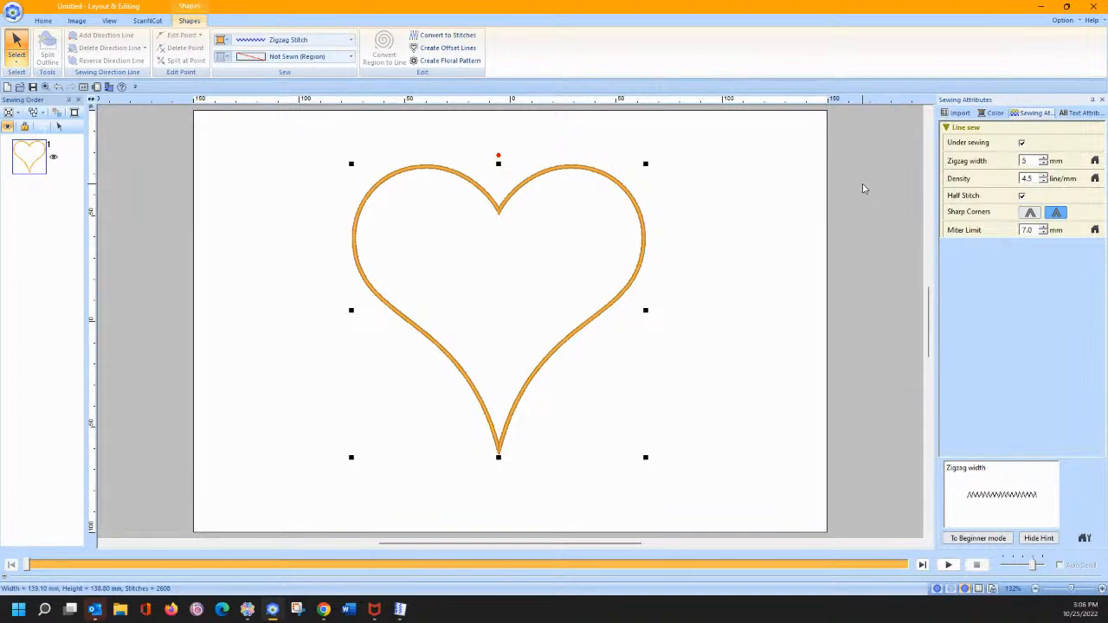
pyautogui.press('Return')
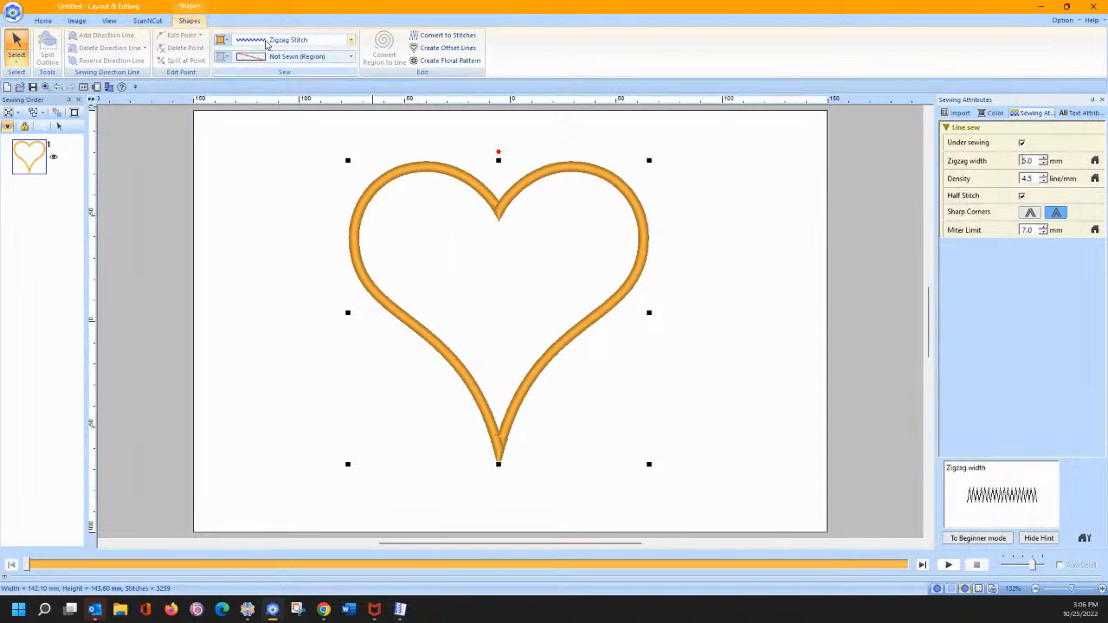
pyautogui.click(266, 41)
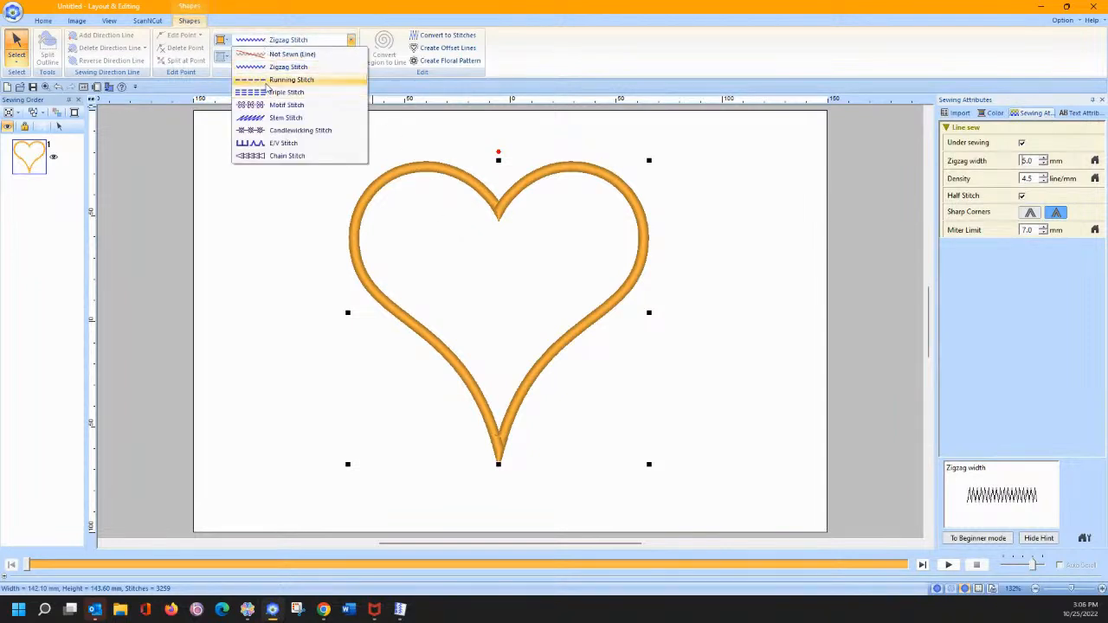
pyautogui.click(270, 80)
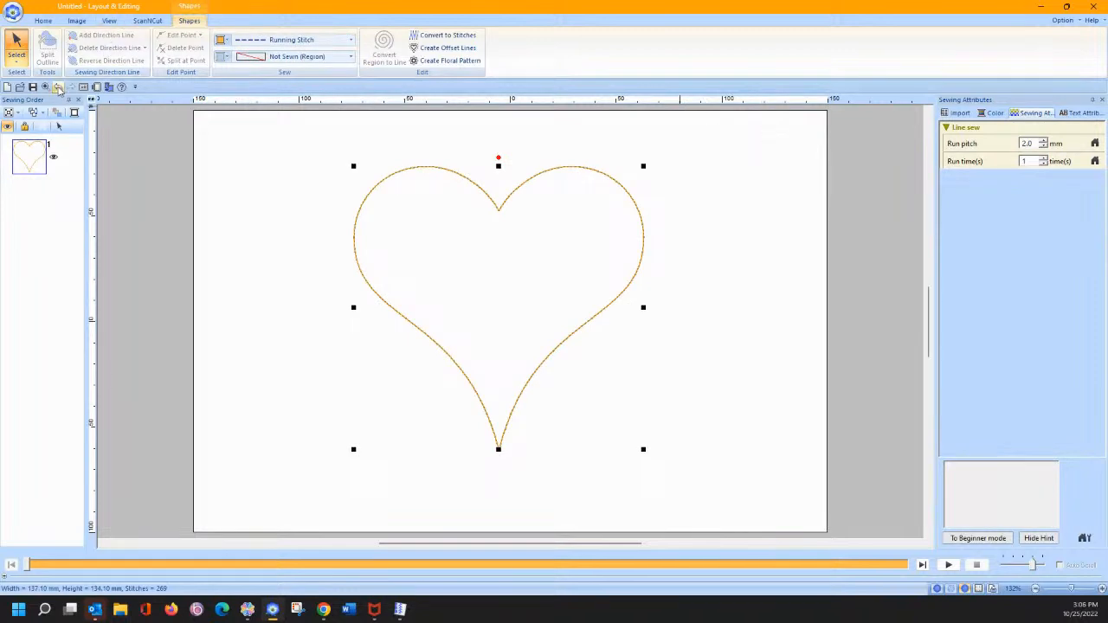
pyautogui.click(58, 87)
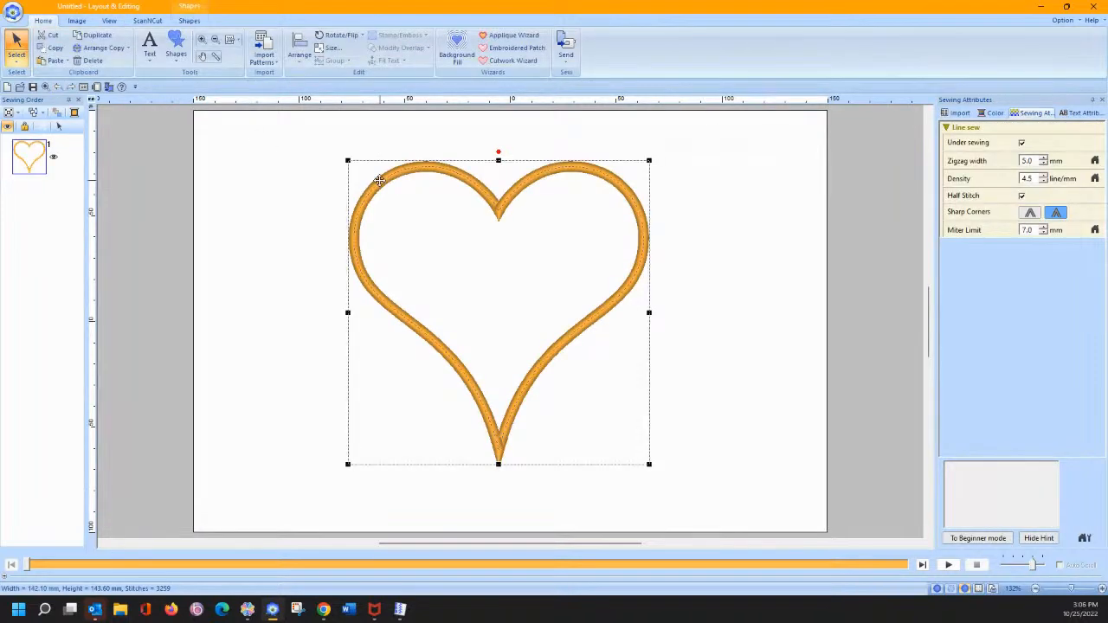
# Paste a copy of the heart over the original and make it a Running Stitch outline in Dark Fuchsia thread.
pyautogui.hotkey('ctrl', 'v')
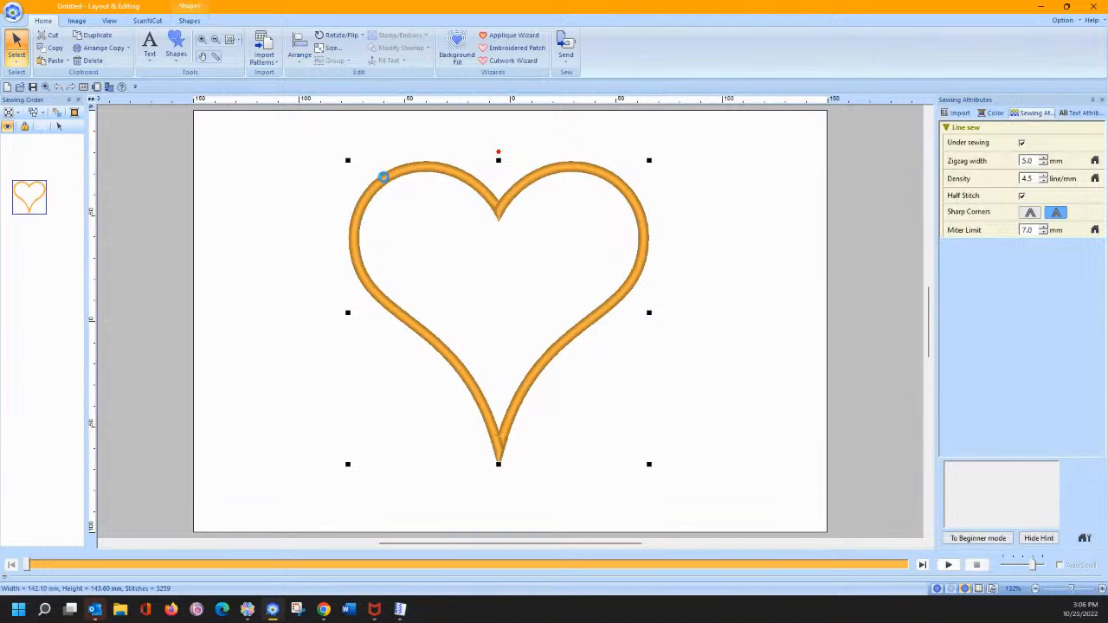
pyautogui.click(190, 20)
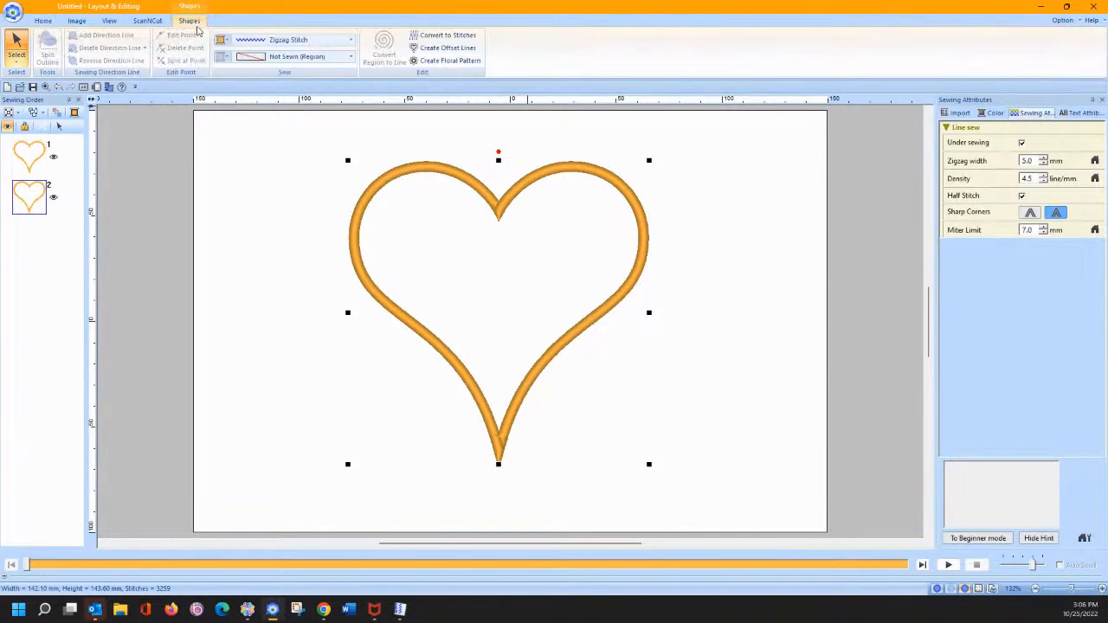
pyautogui.click(259, 40)
pyautogui.click(253, 80)
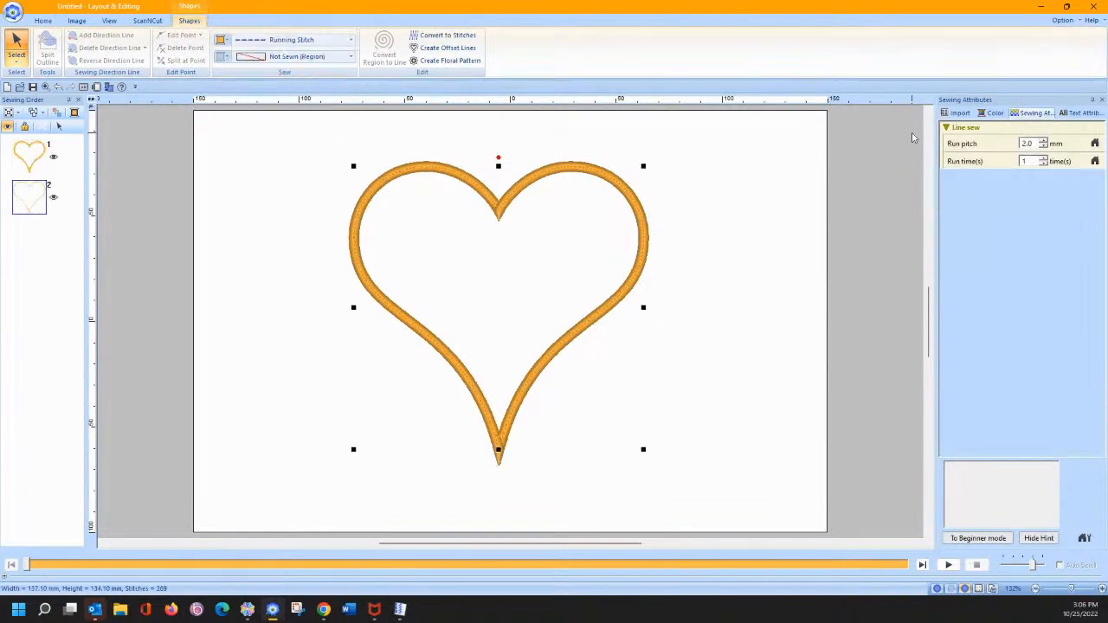
pyautogui.click(990, 113)
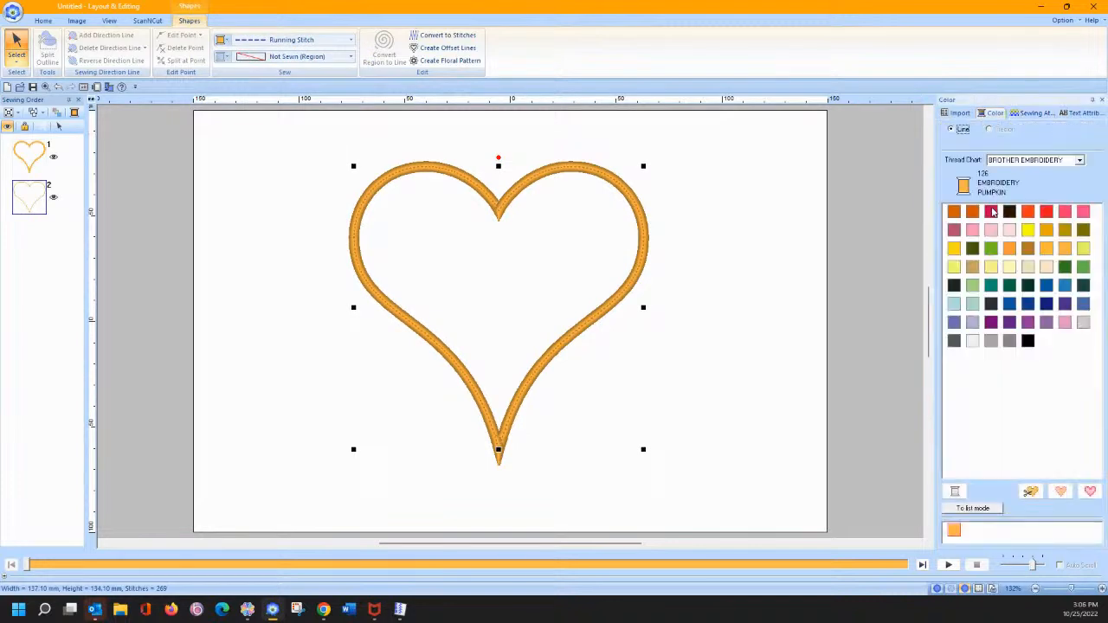
pyautogui.click(991, 211)
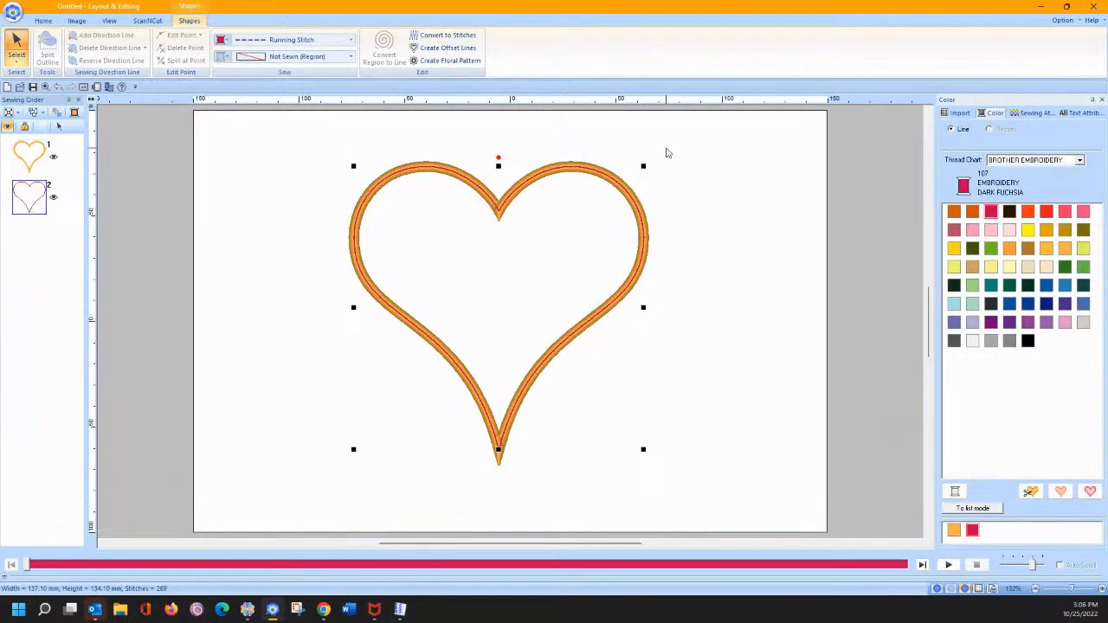
pyautogui.moveTo(275, 128); pyautogui.dragTo(705, 522)
pyautogui.press('Delete')
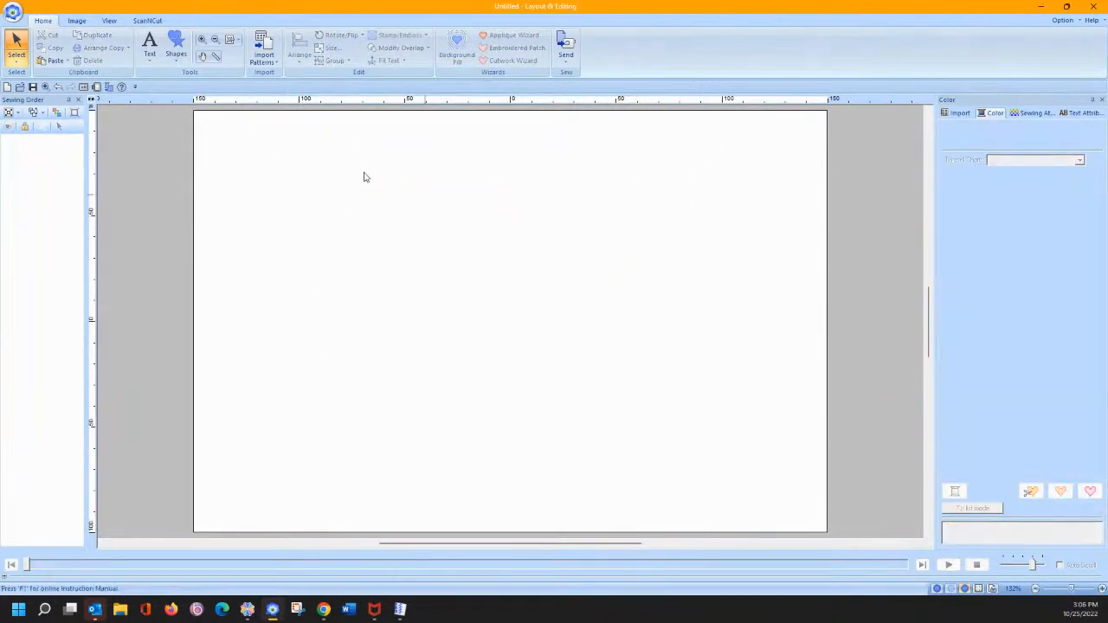
pyautogui.click(153, 59)
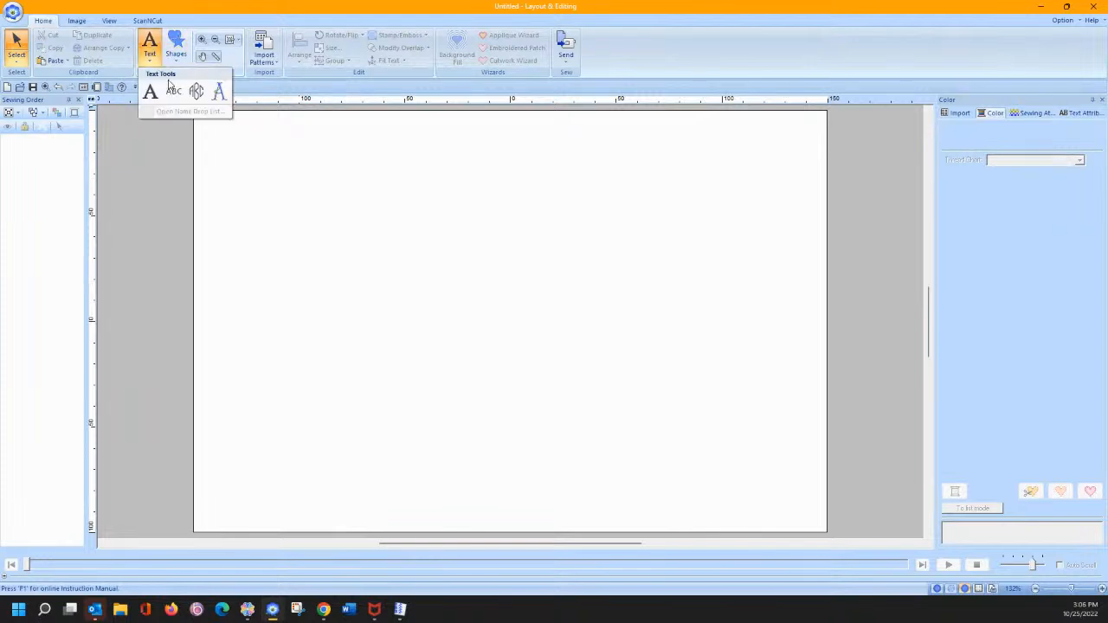
pyautogui.click(149, 92)
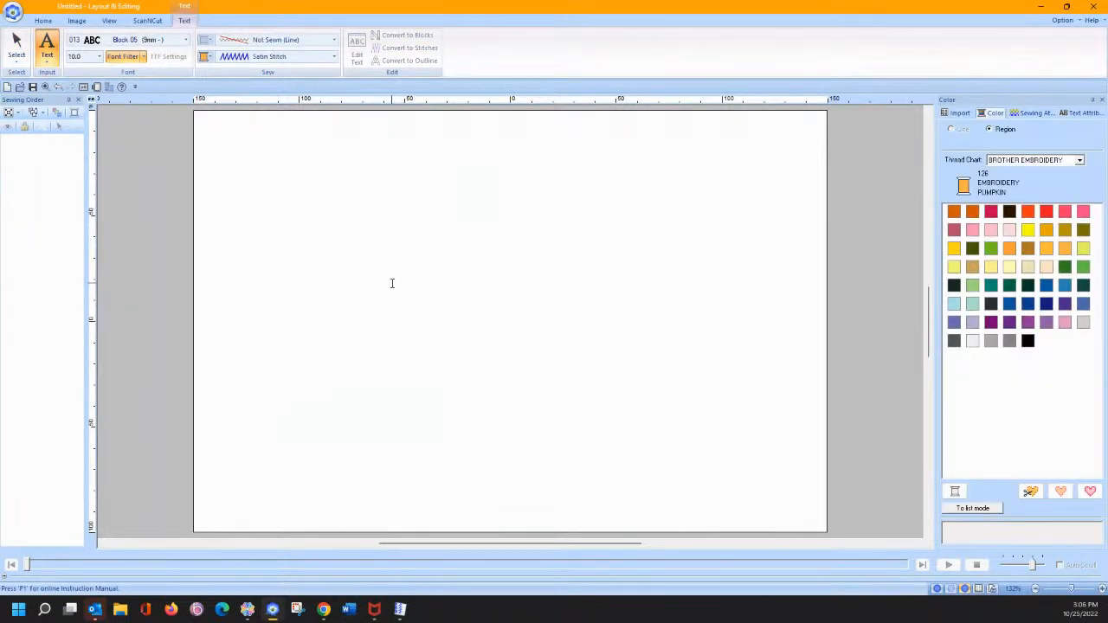
pyautogui.click(390, 280)
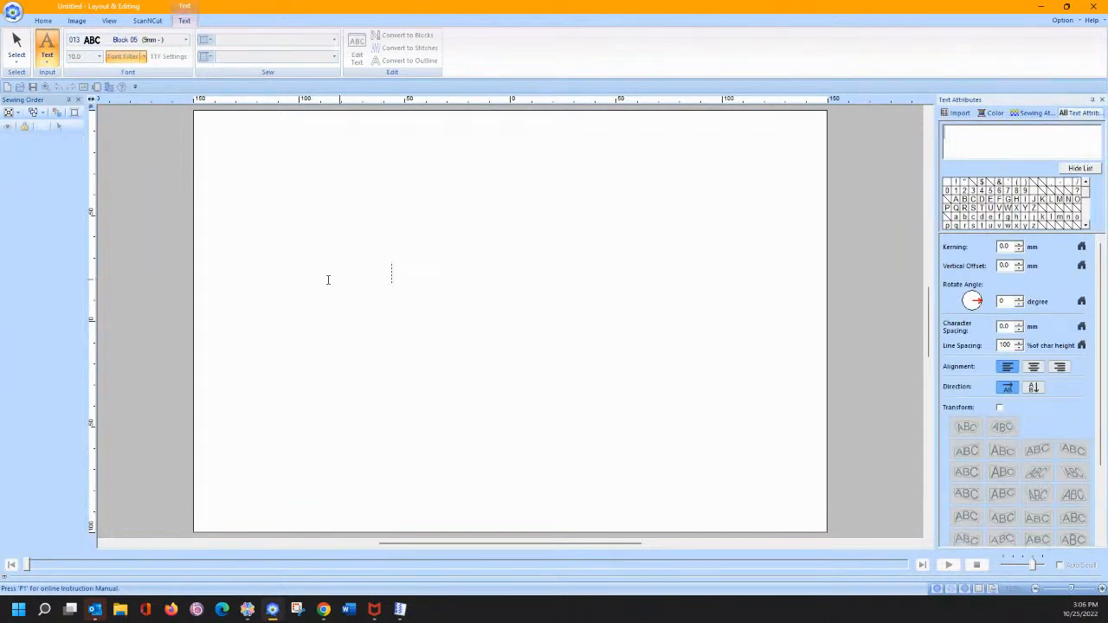
pyautogui.click(40, 20)
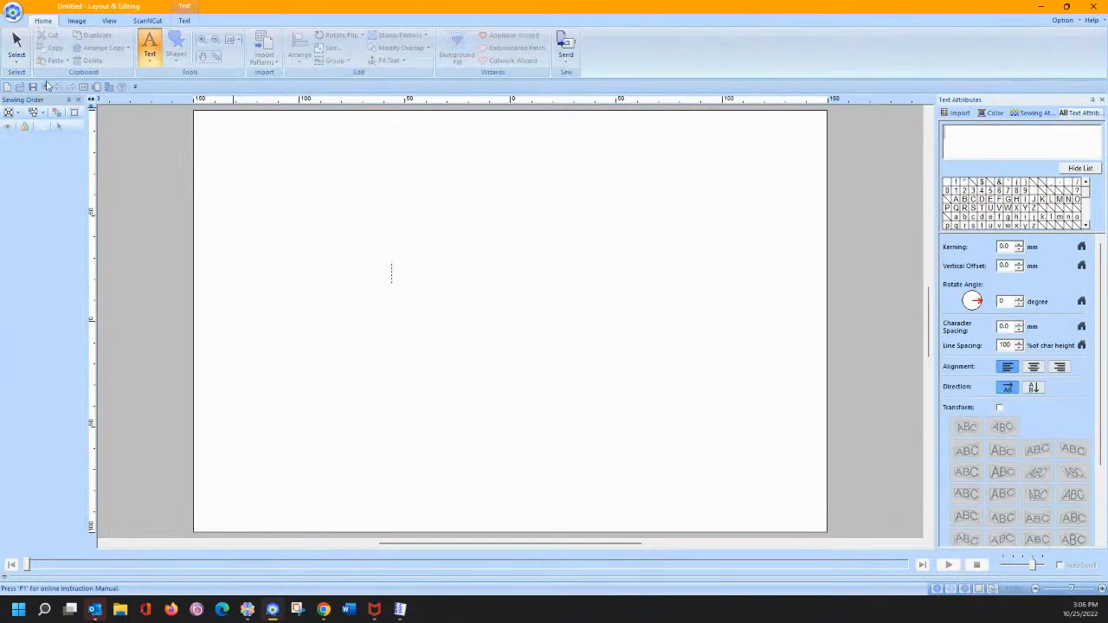
pyautogui.click(16, 44)
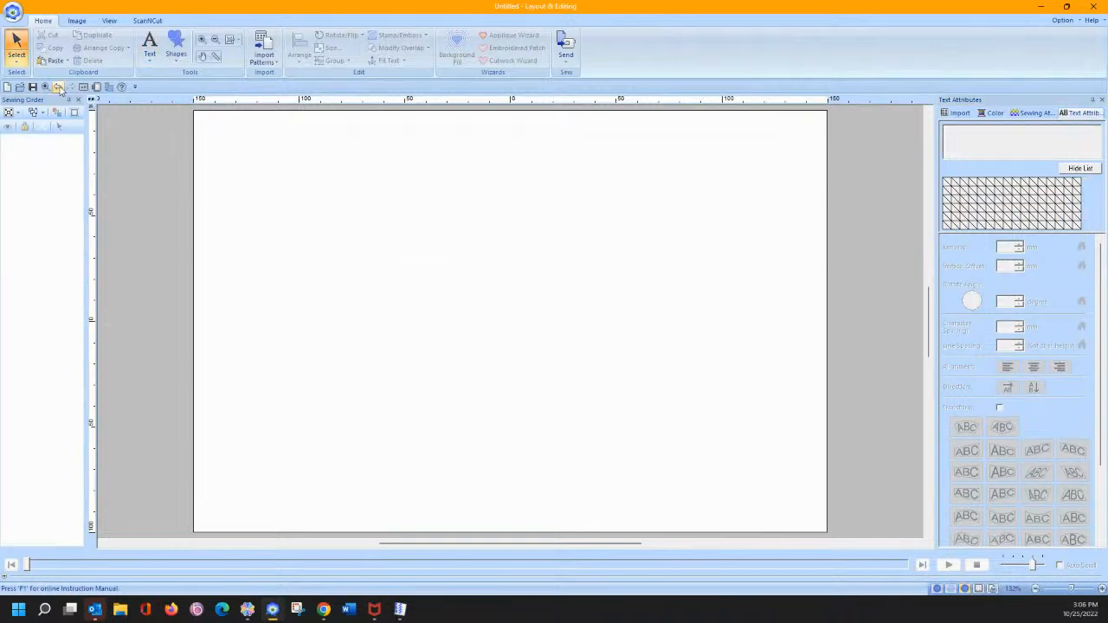
pyautogui.click(58, 87)
pyautogui.click(103, 174)
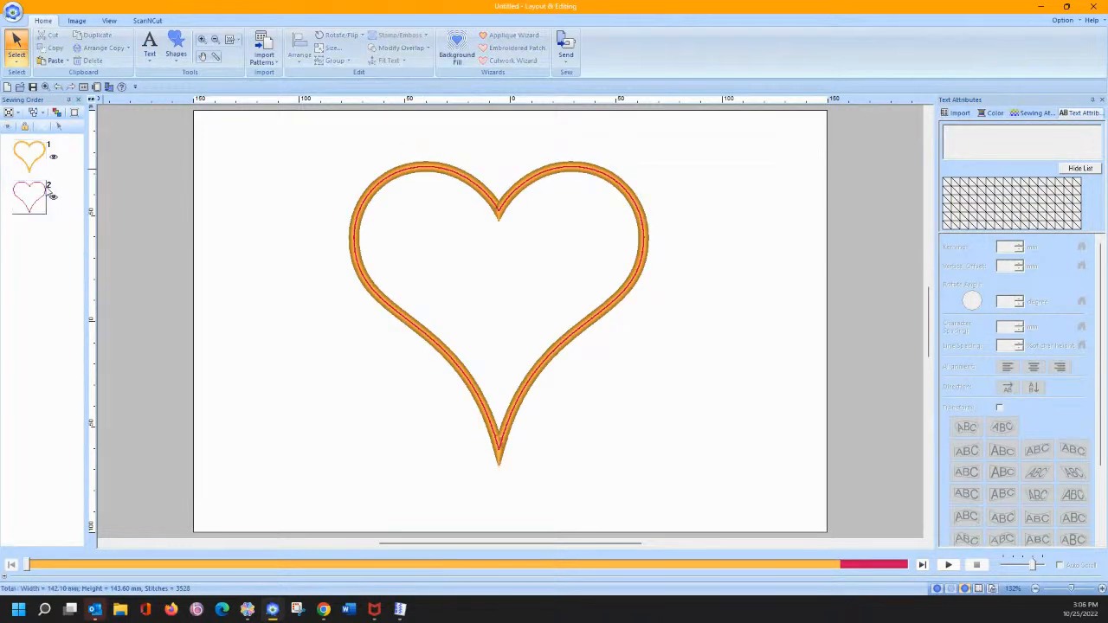
# Remove the fuchsia heart to view the Applique Wizard options for the orange heart, and undo the removal.
pyautogui.click(47, 191)
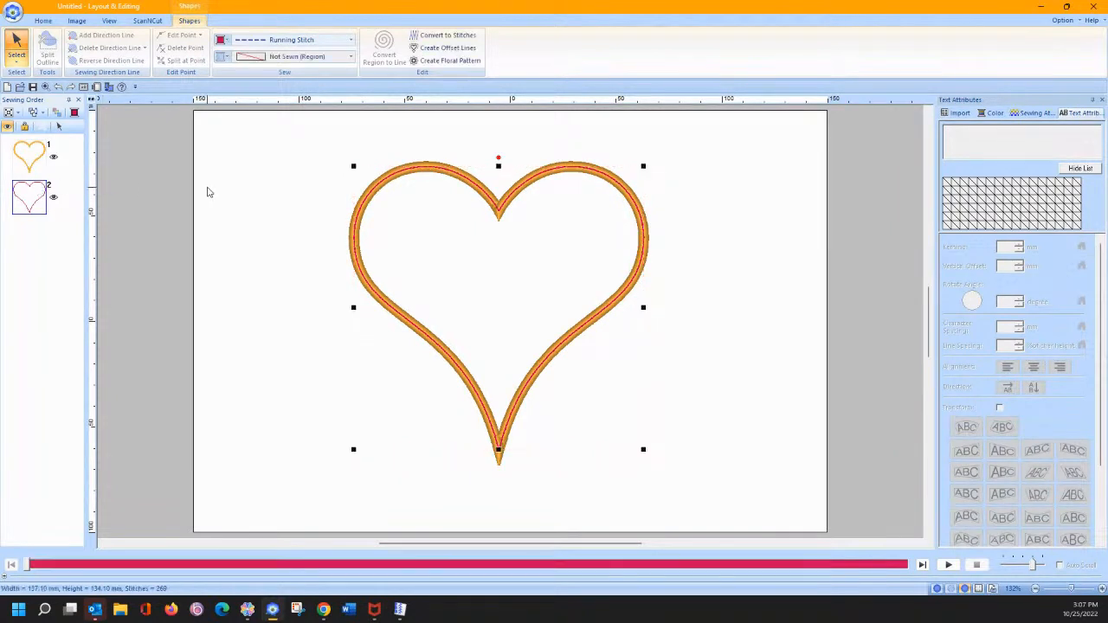
pyautogui.press('Delete')
pyautogui.click(367, 201)
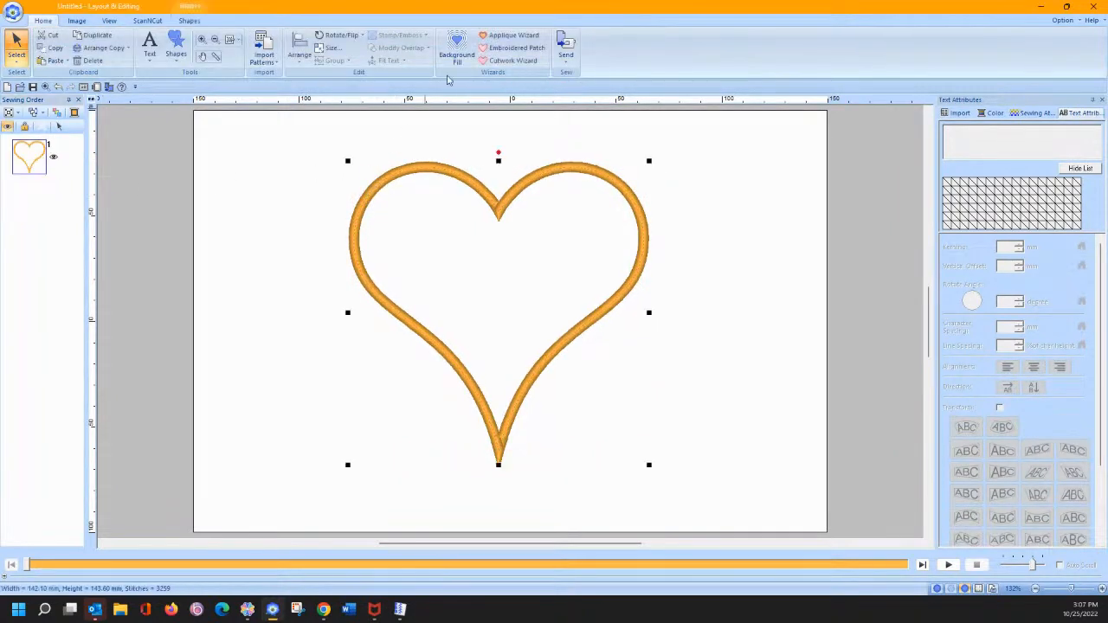
pyautogui.click(481, 36)
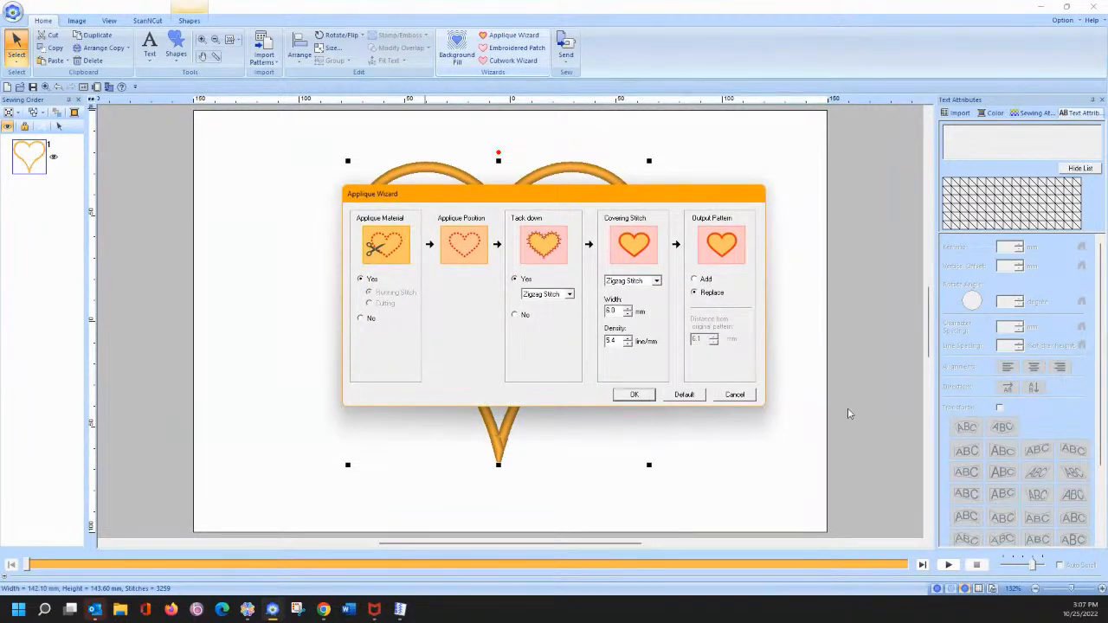
pyautogui.click(746, 395)
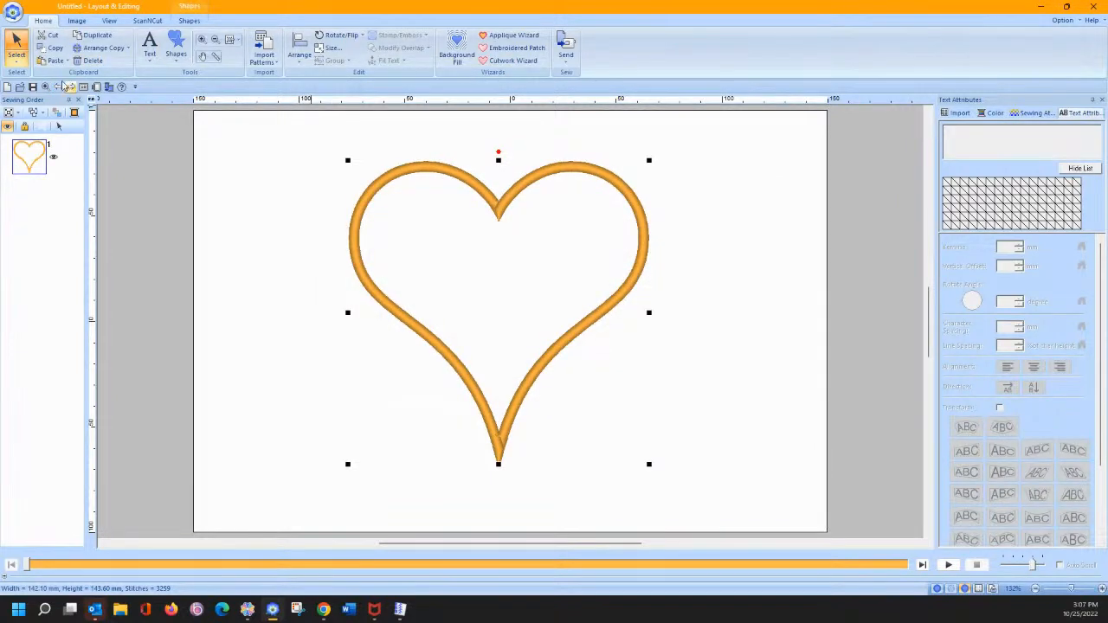
pyautogui.click(57, 87)
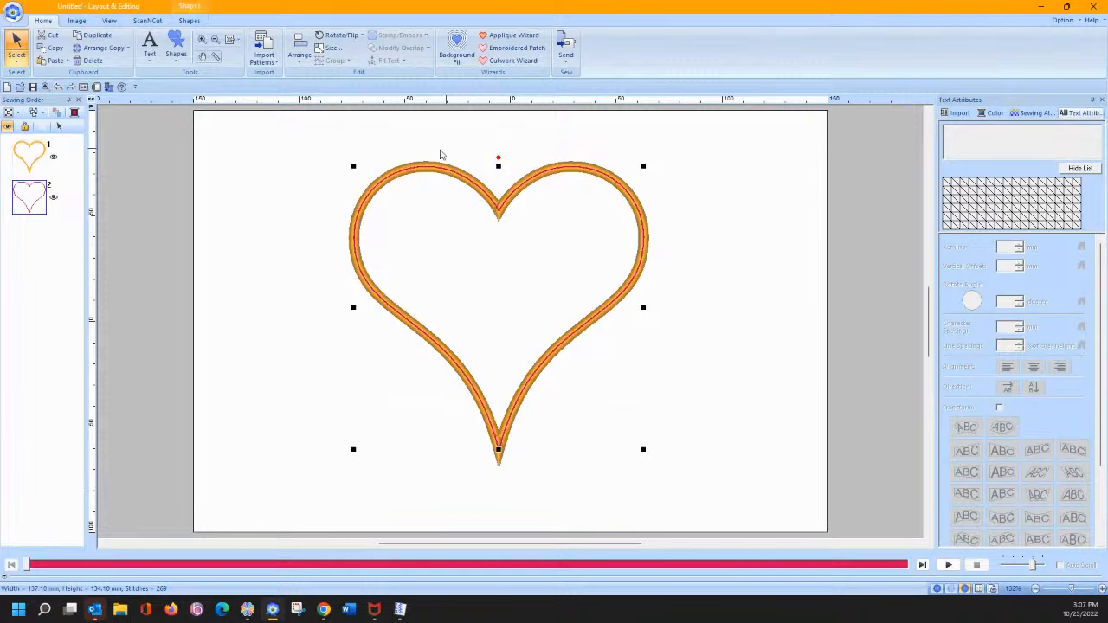
pyautogui.moveTo(295, 127); pyautogui.dragTo(682, 496)
pyautogui.moveTo(275, 120); pyautogui.dragTo(711, 499)
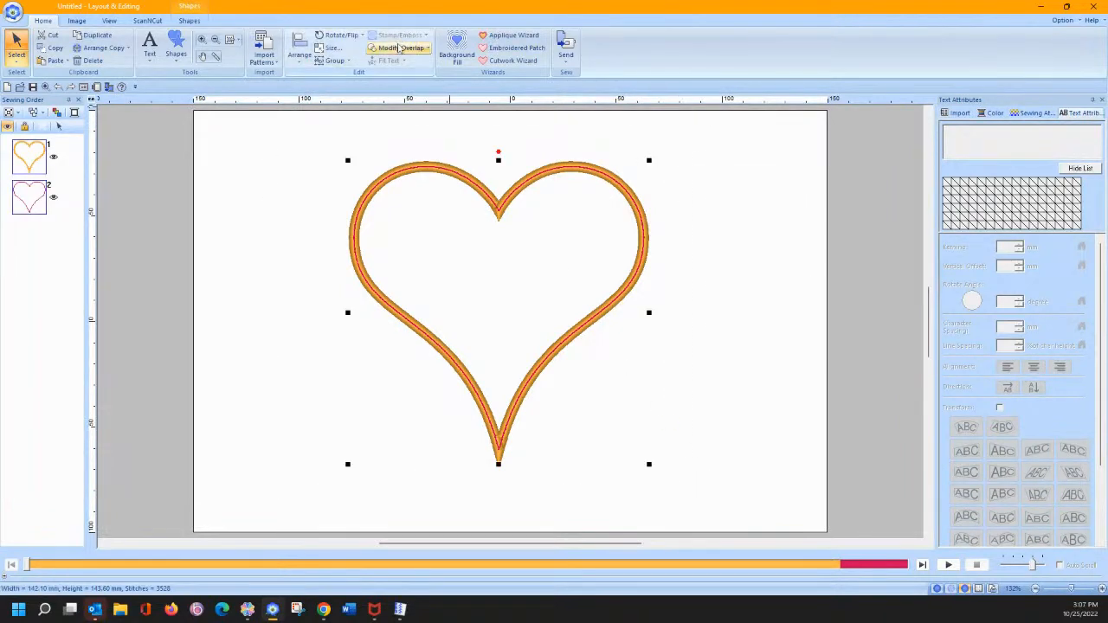
pyautogui.press('ctrl')
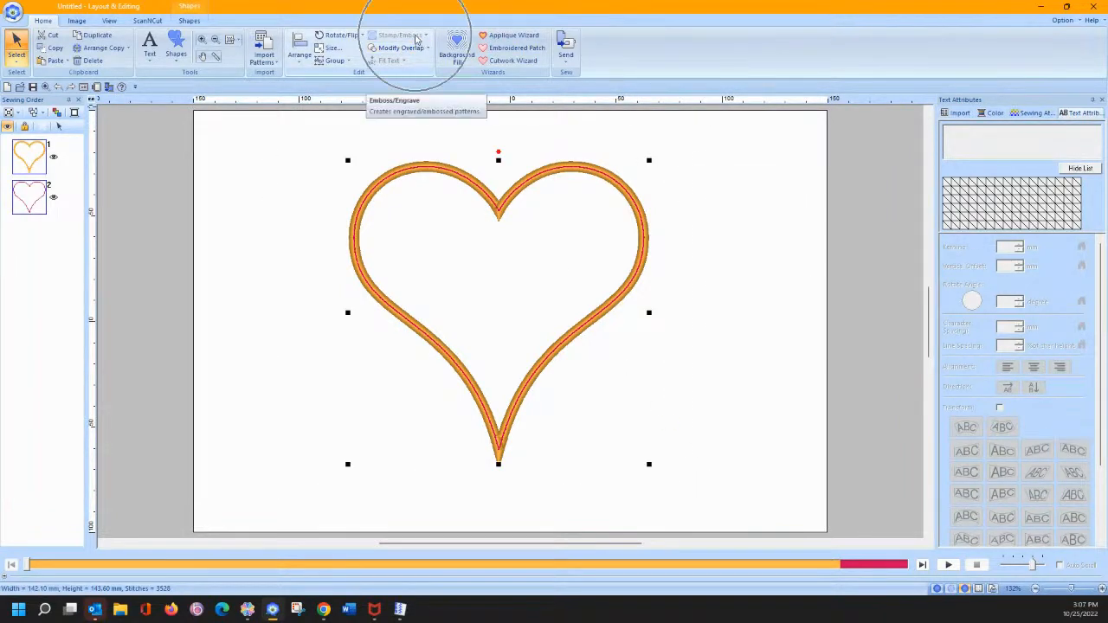
pyautogui.press('ctrl')
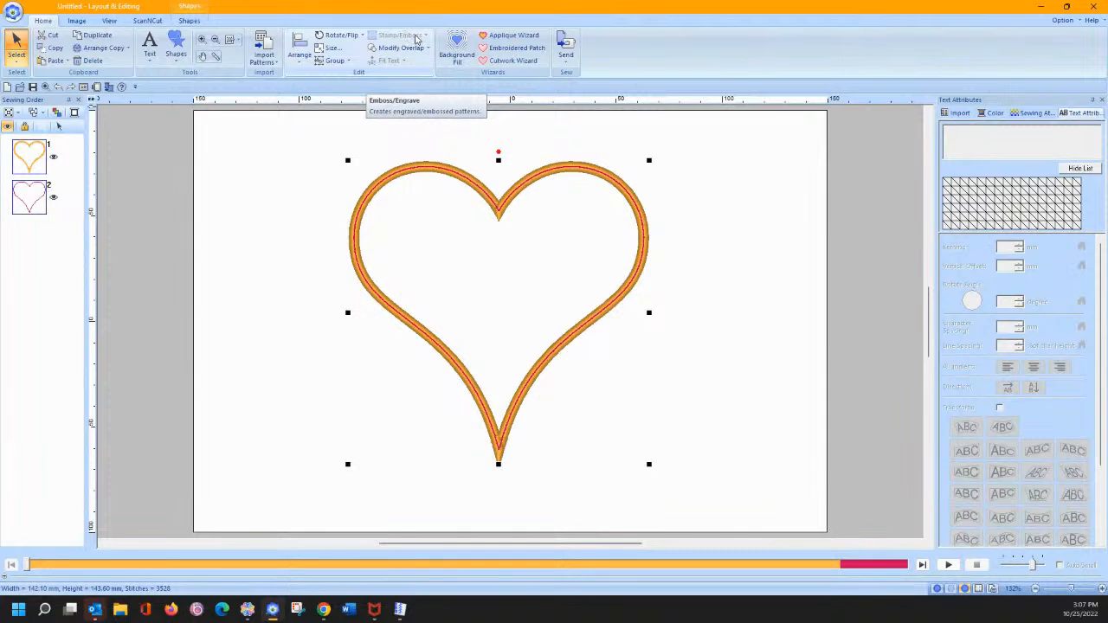
pyautogui.click(231, 147)
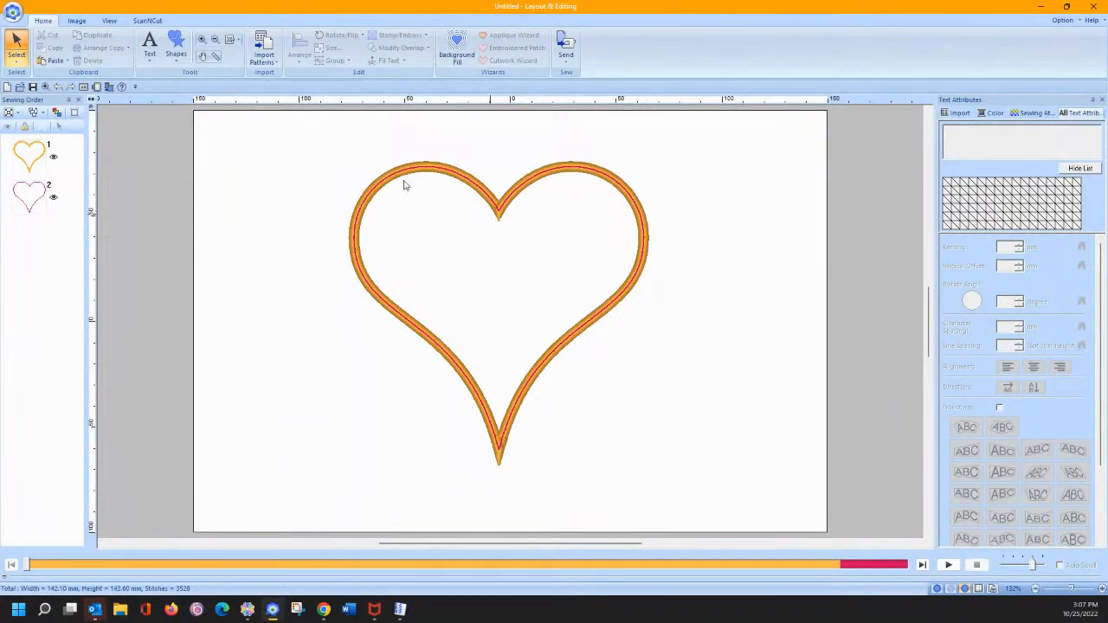
# Convert the orange zigzag heart to stitches.
pyautogui.click(46, 149)
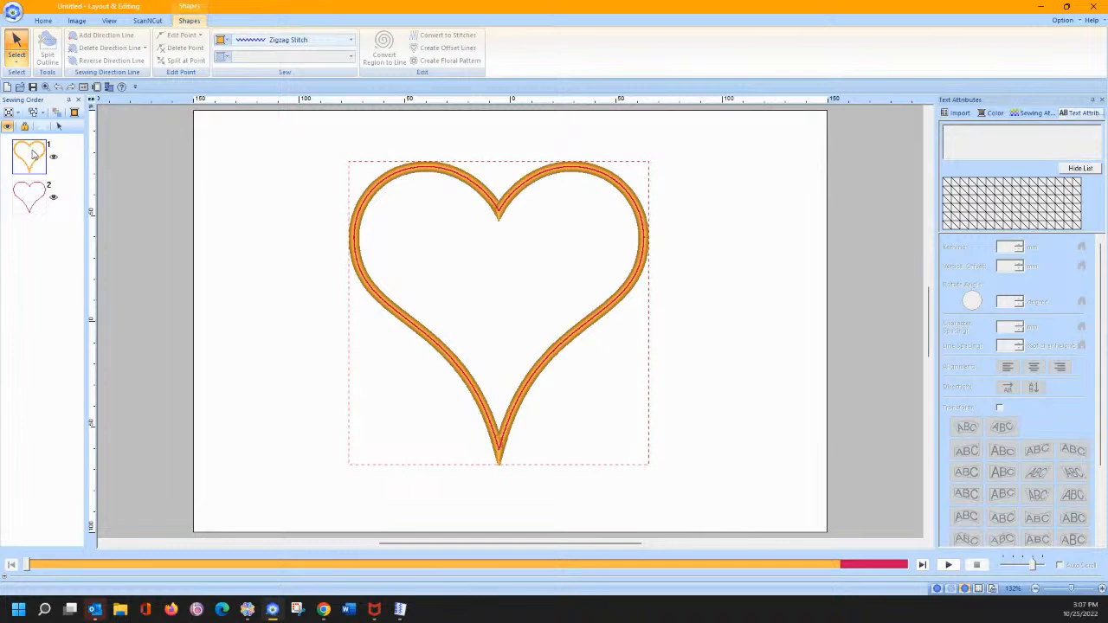
pyautogui.click(13, 41)
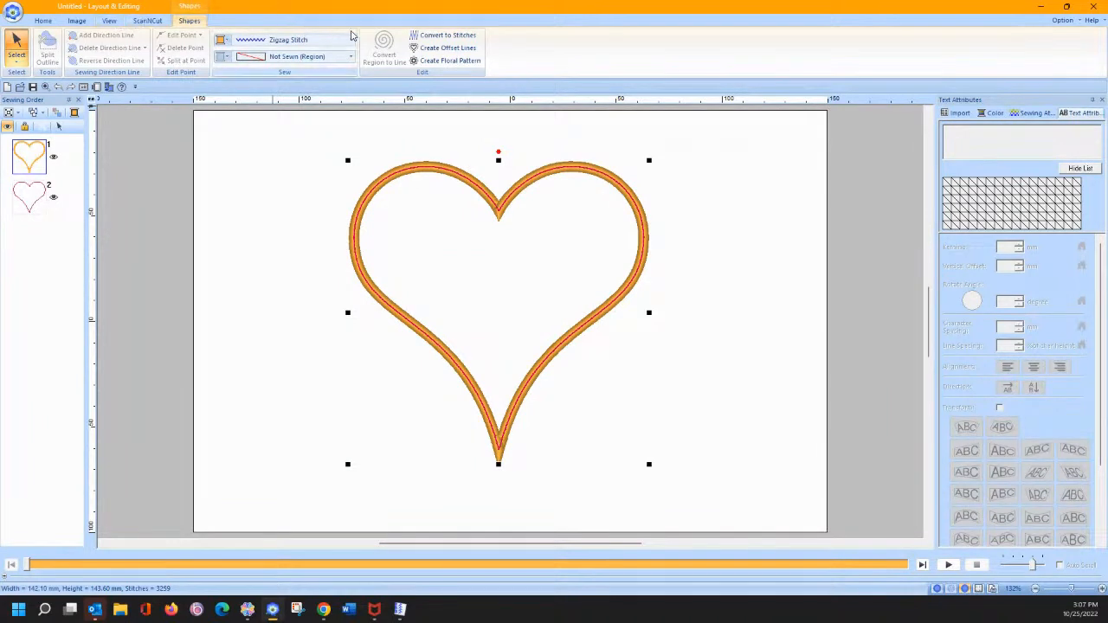
pyautogui.click(423, 35)
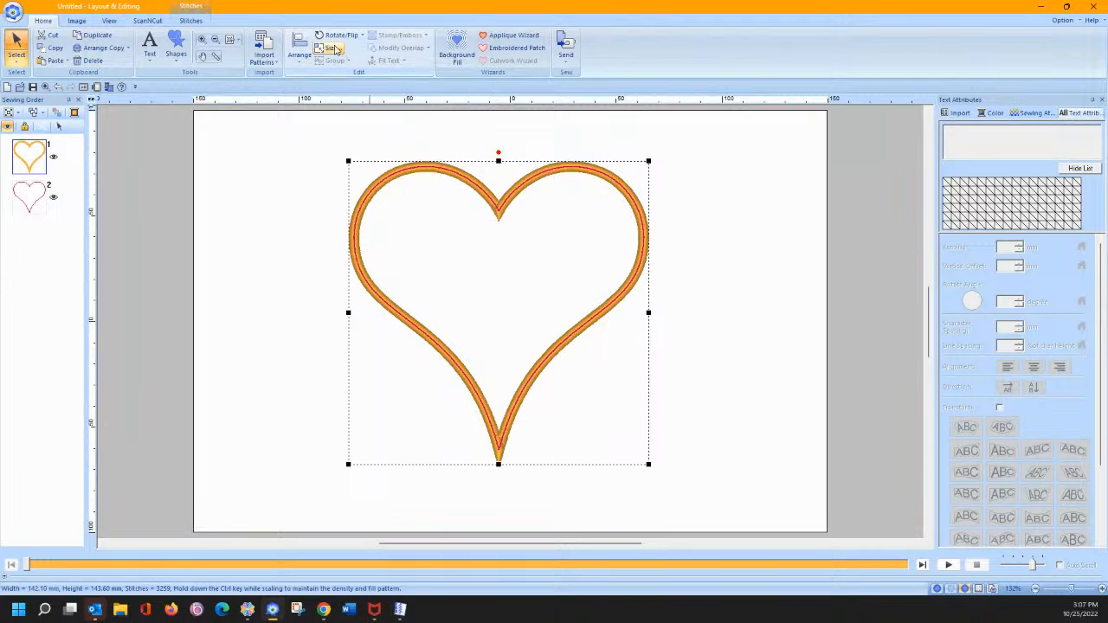
# Convert the whole orange stitch heart to an outline.
pyautogui.click(189, 20)
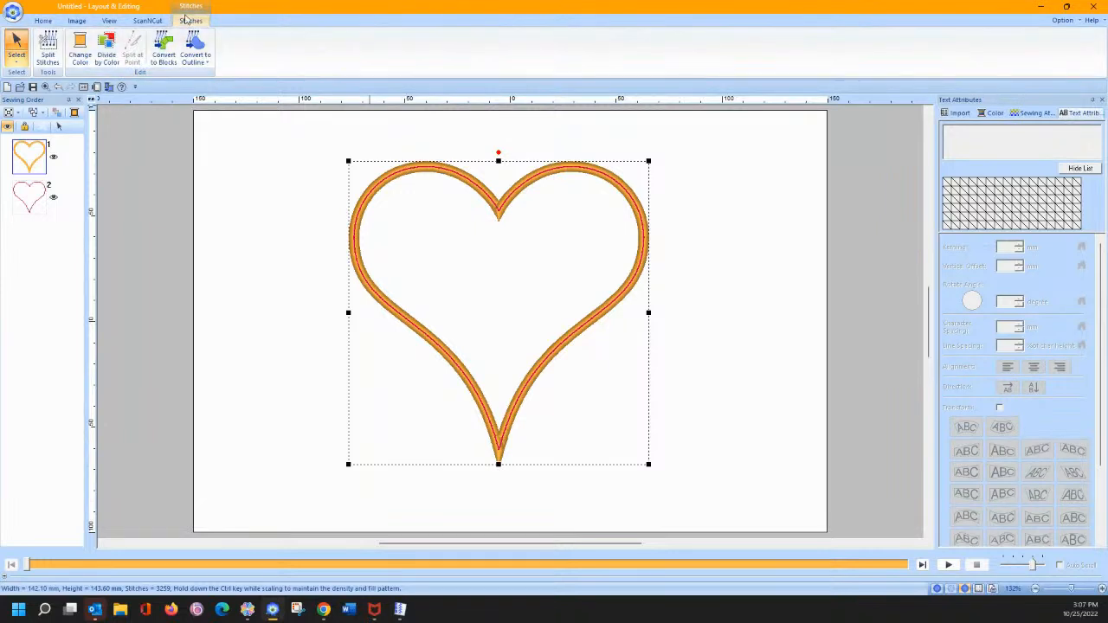
pyautogui.click(196, 60)
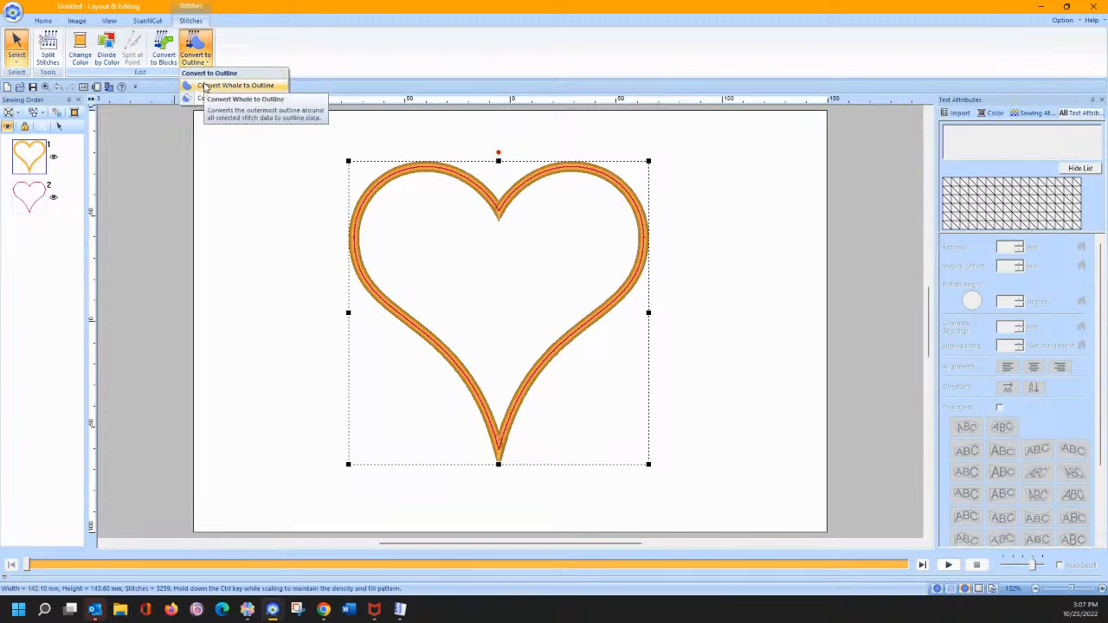
pyautogui.click(205, 86)
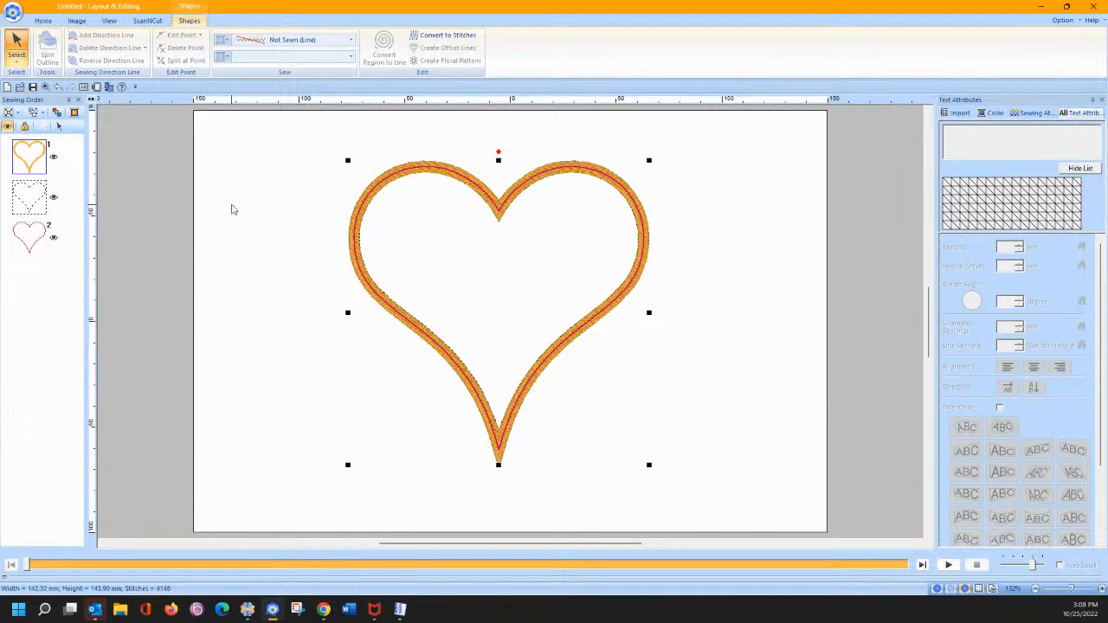
pyautogui.click(216, 204)
# Set the orange heart region's sewing direction to Auto and change its region stitch to Satin Stitch.
pyautogui.click(35, 154)
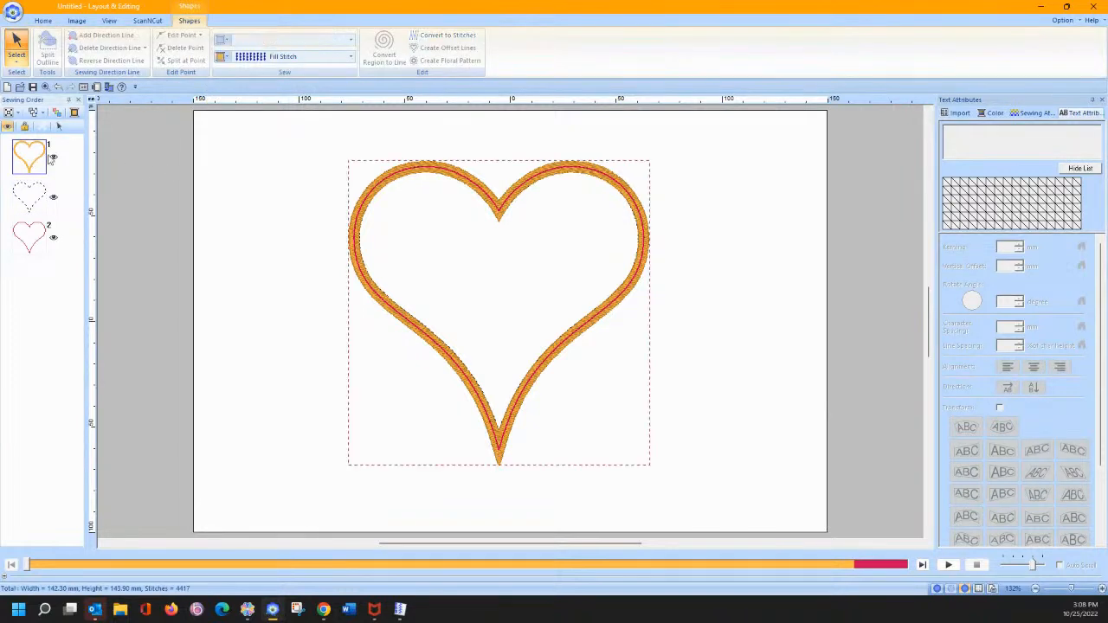
pyautogui.click(1019, 118)
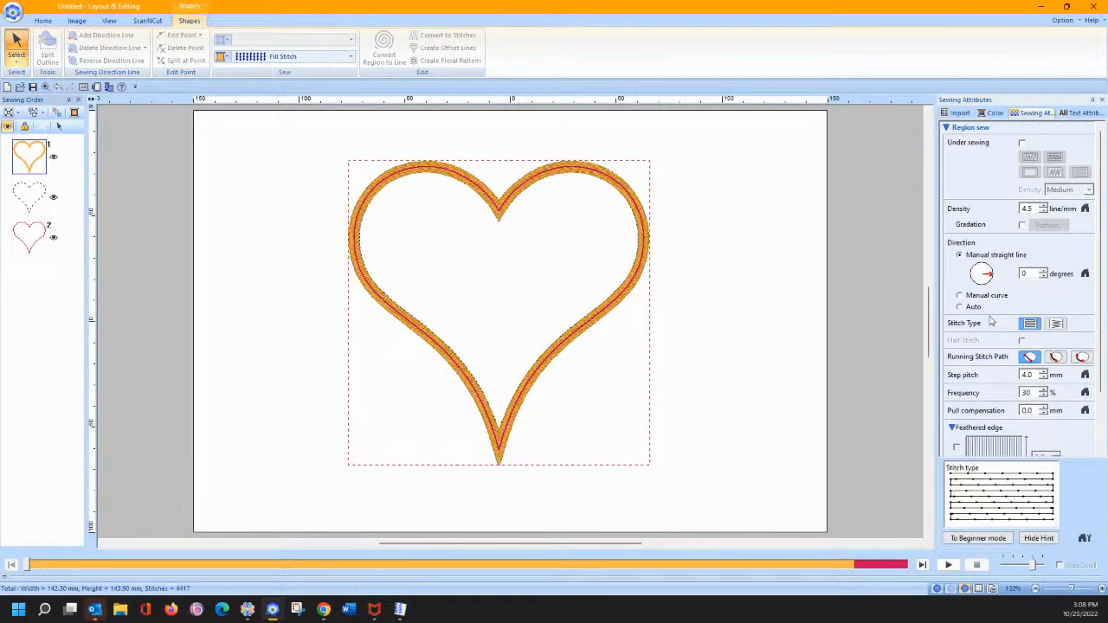
pyautogui.click(958, 307)
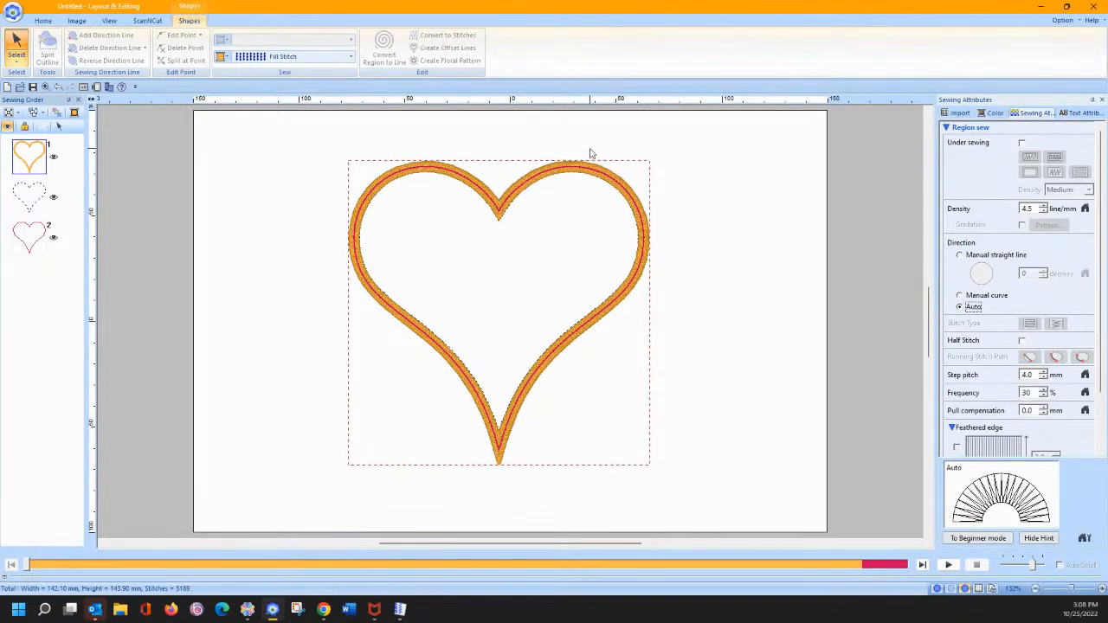
pyautogui.click(309, 57)
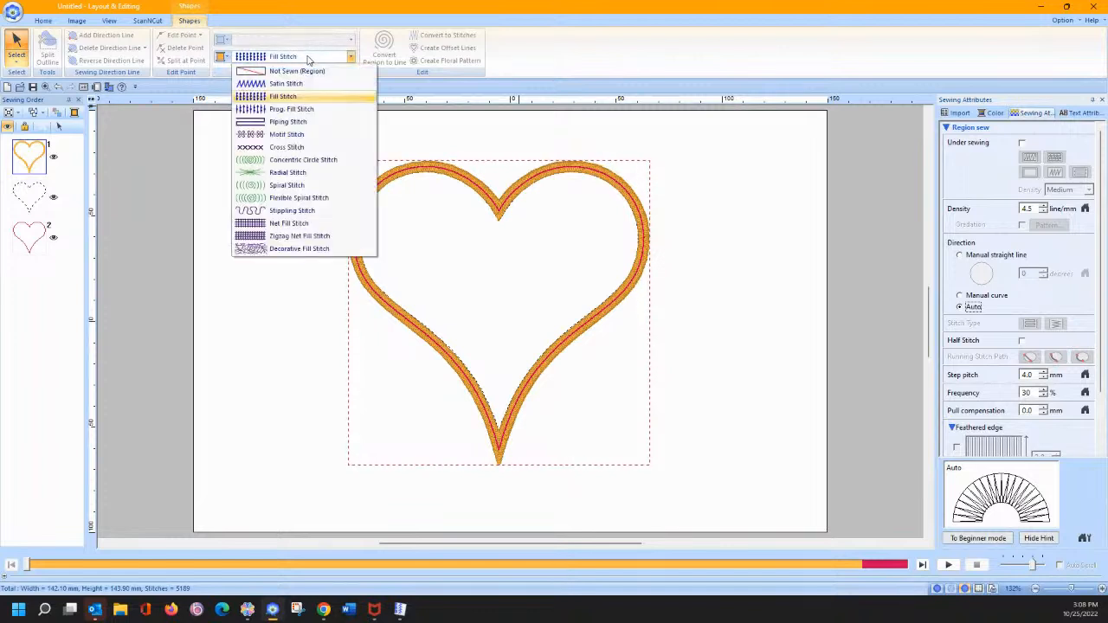
pyautogui.click(285, 83)
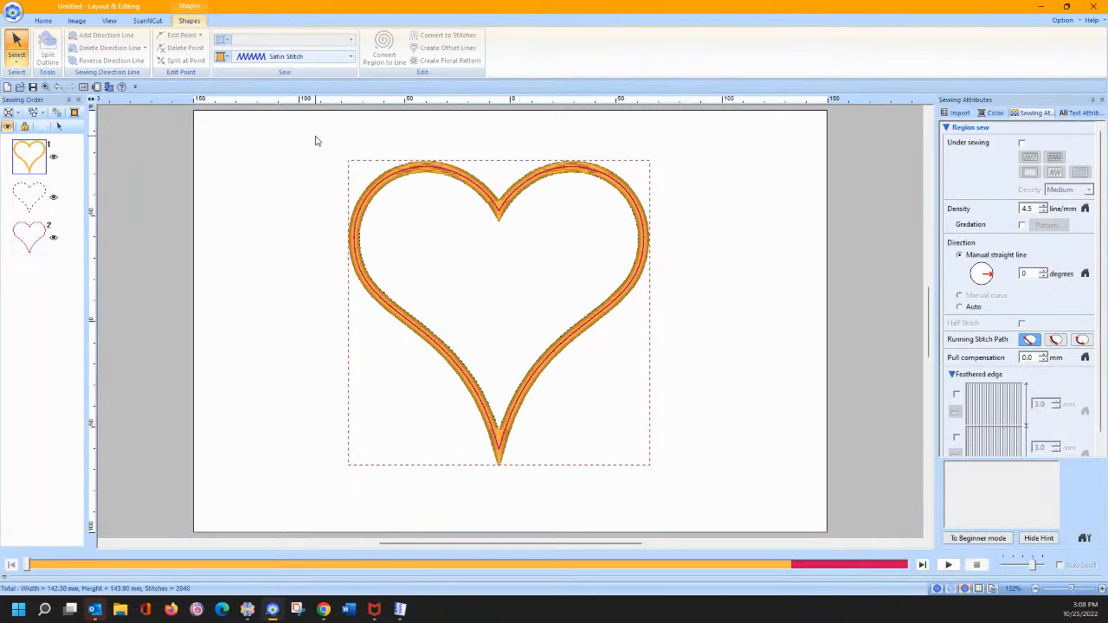
# Set the sewing direction of the orange satin stitch heart region to Auto.
pyautogui.click(960, 308)
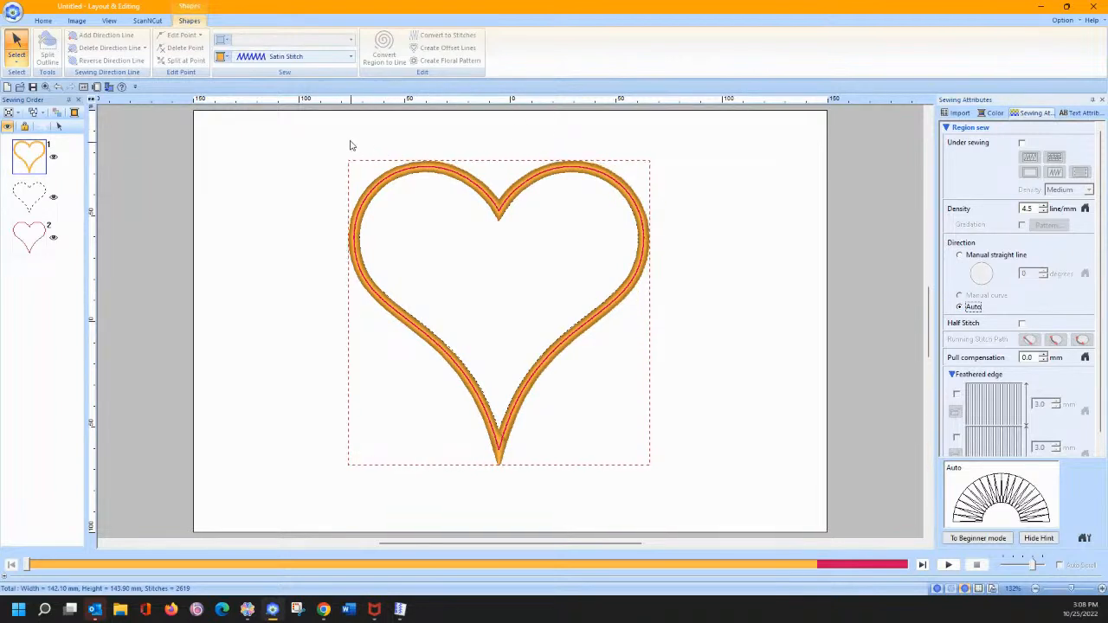
pyautogui.moveTo(304, 132); pyautogui.dragTo(731, 528)
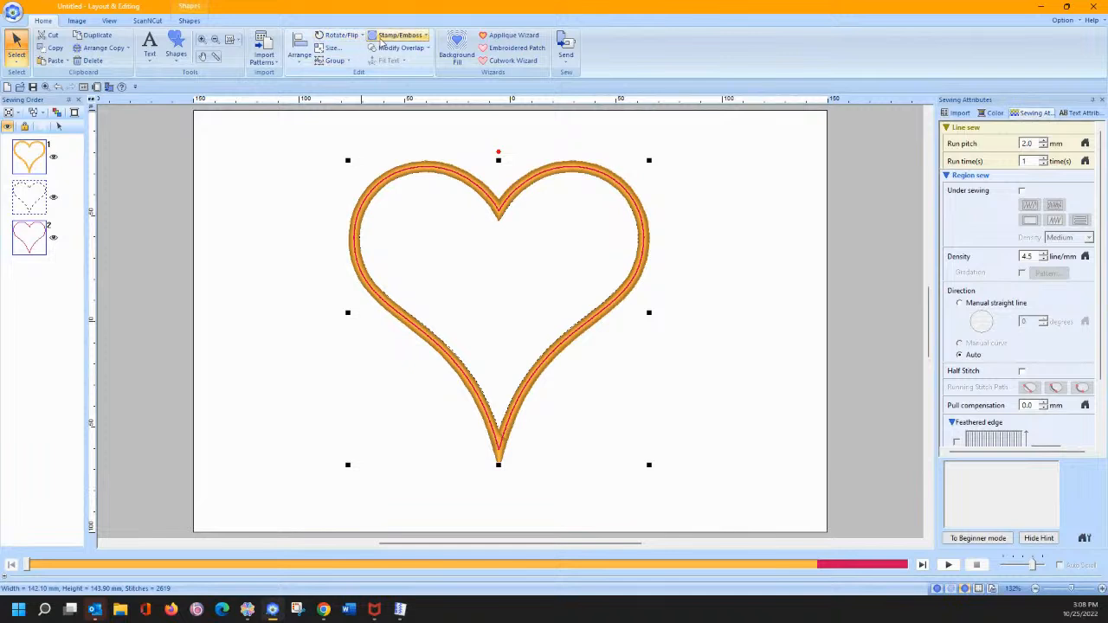
pyautogui.click(382, 36)
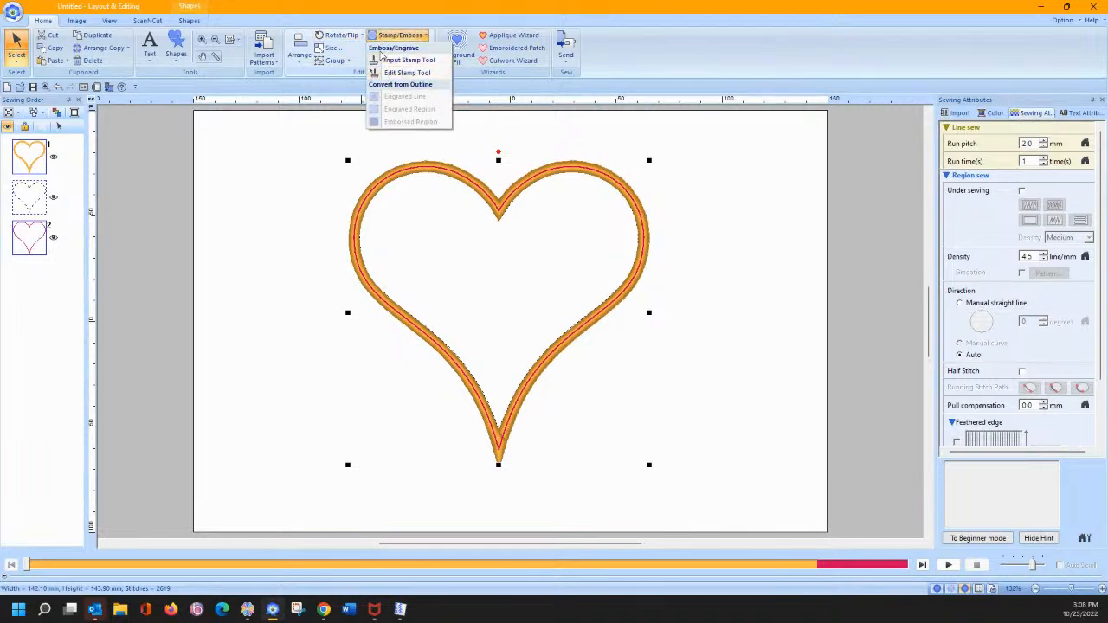
pyautogui.click(293, 171)
pyautogui.click(20, 217)
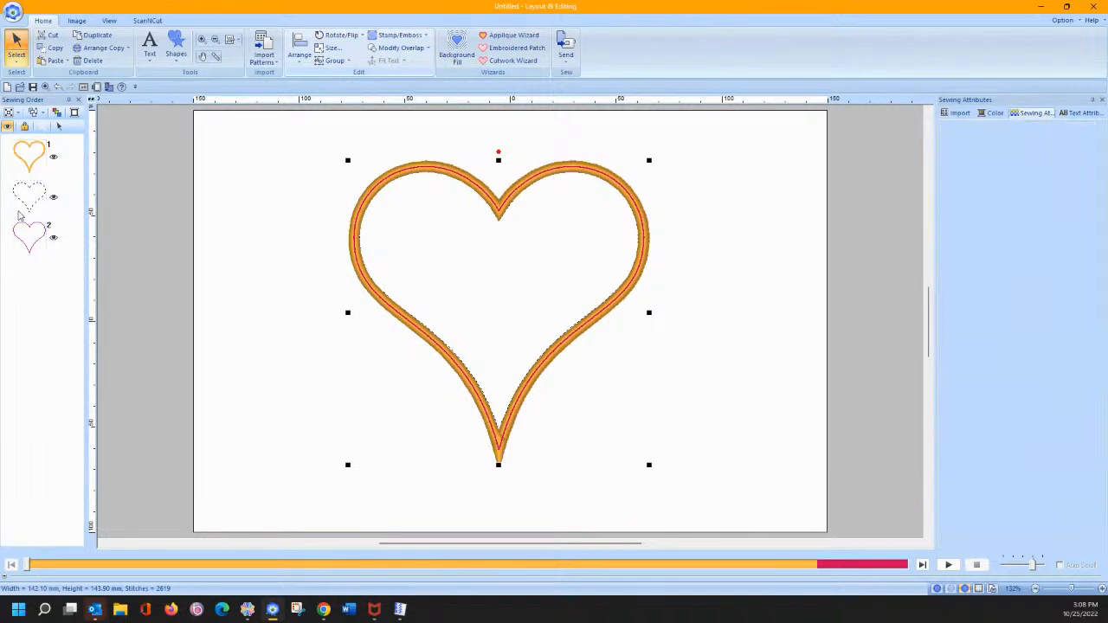
# Select only the fuchsia running stitch heart and the orange satin heart, and convert the fuchsia outline to an Engraved Line.
pyautogui.click(33, 243)
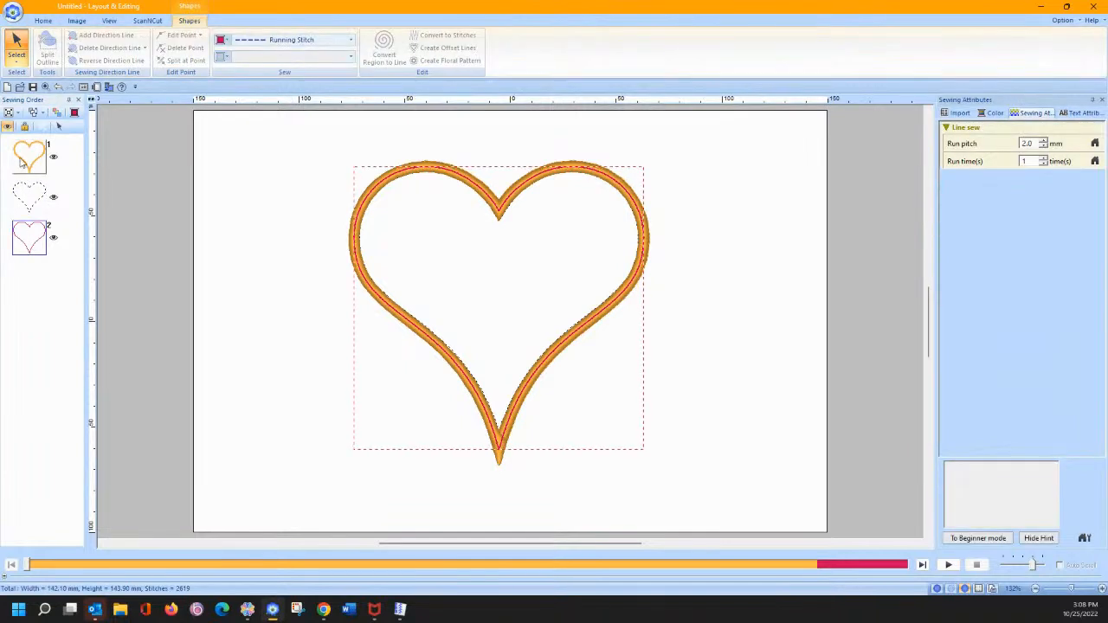
pyautogui.click(20, 157)
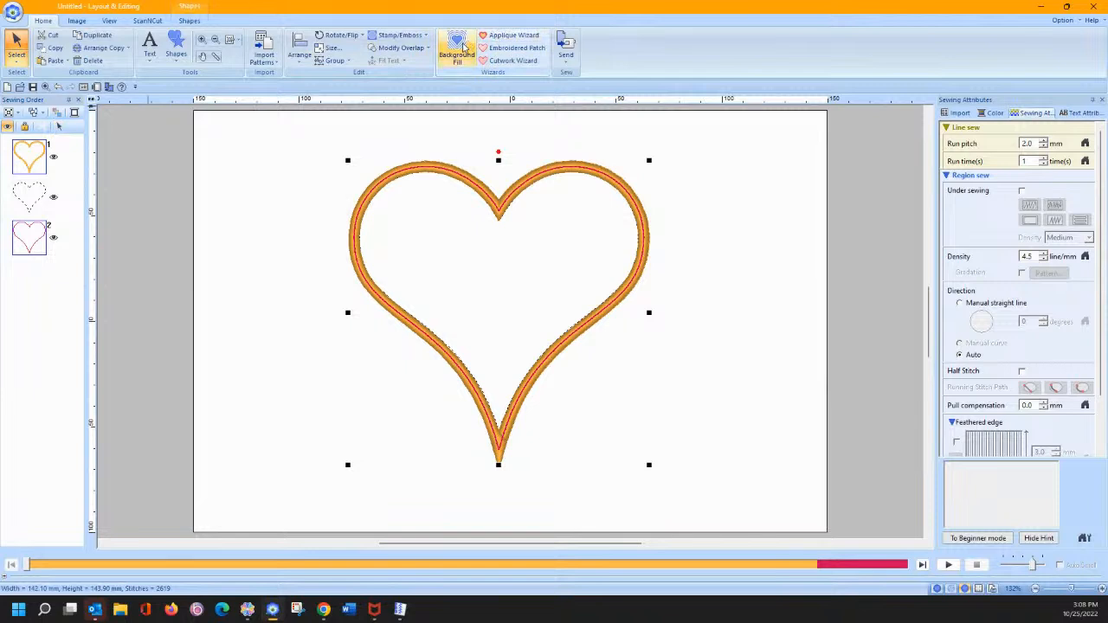
pyautogui.click(398, 35)
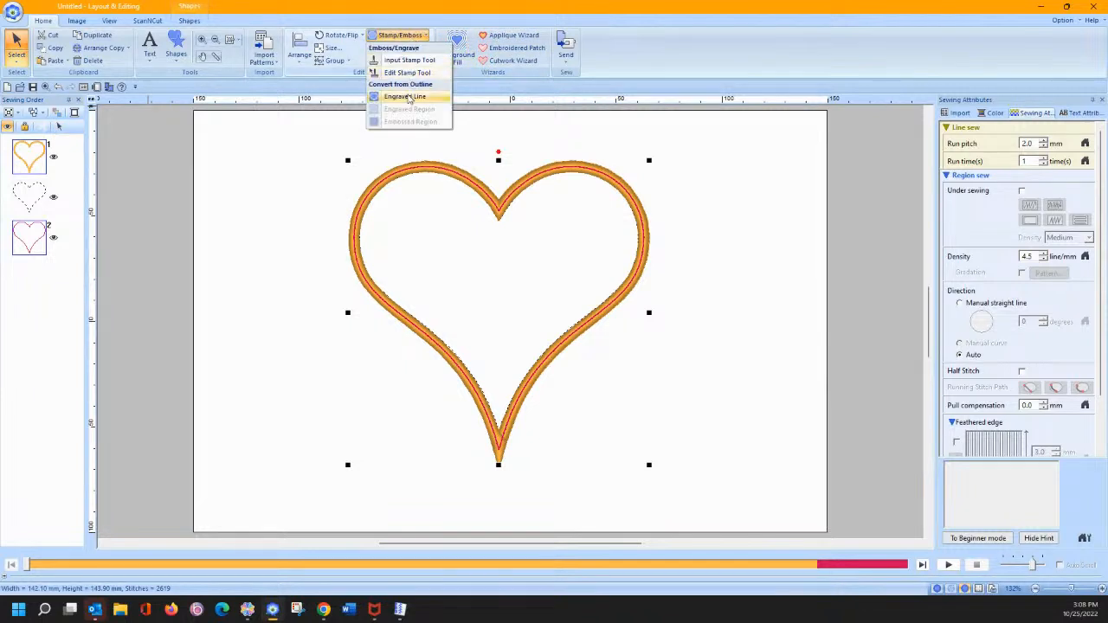
pyautogui.click(409, 73)
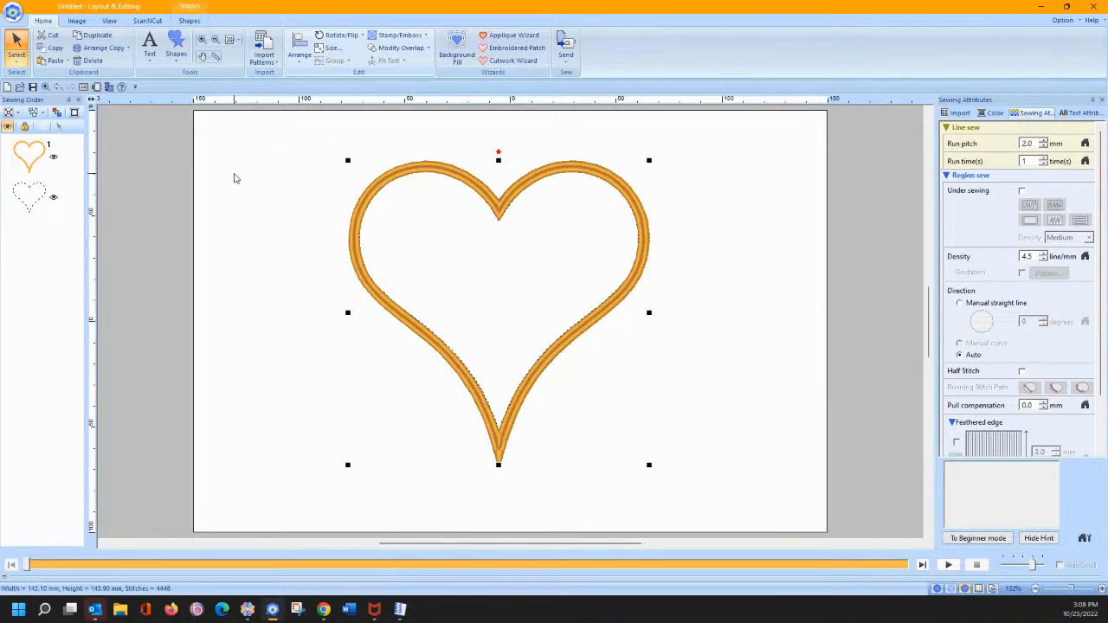